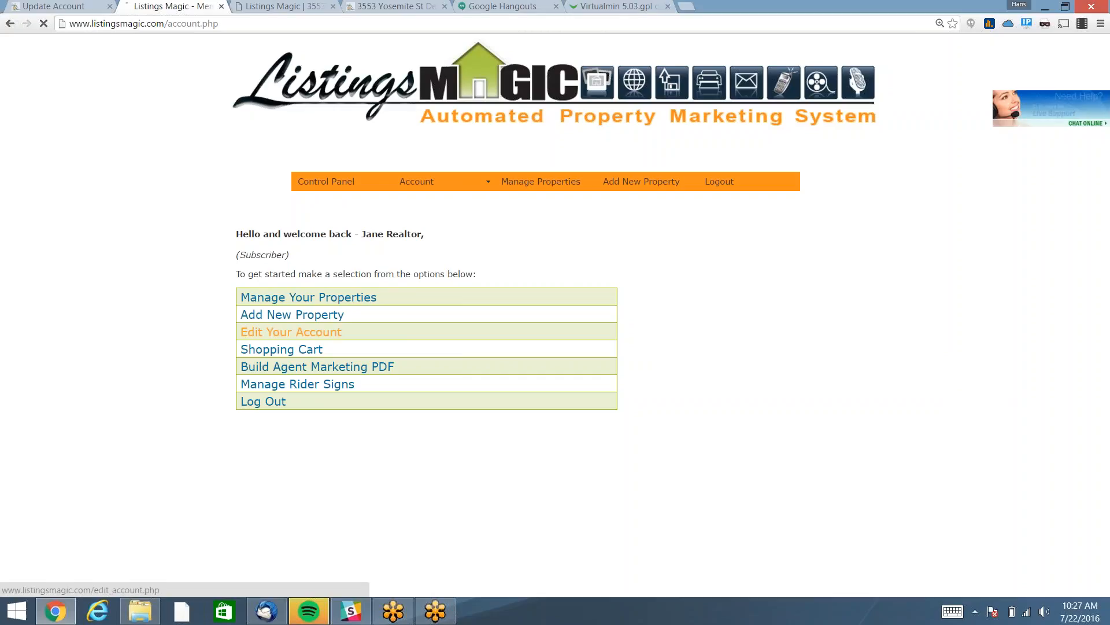
# Open Edit Your Account and scroll through the agent's contact details, photo and logo form.
pyautogui.click(290, 332)
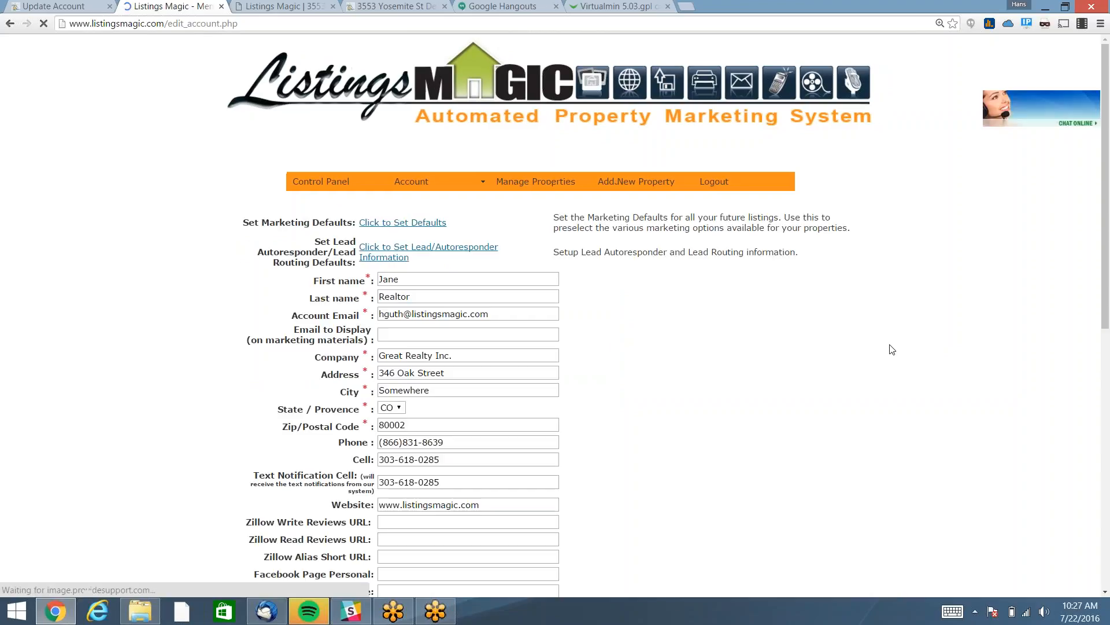
pyautogui.scroll(-1, 738, 341)
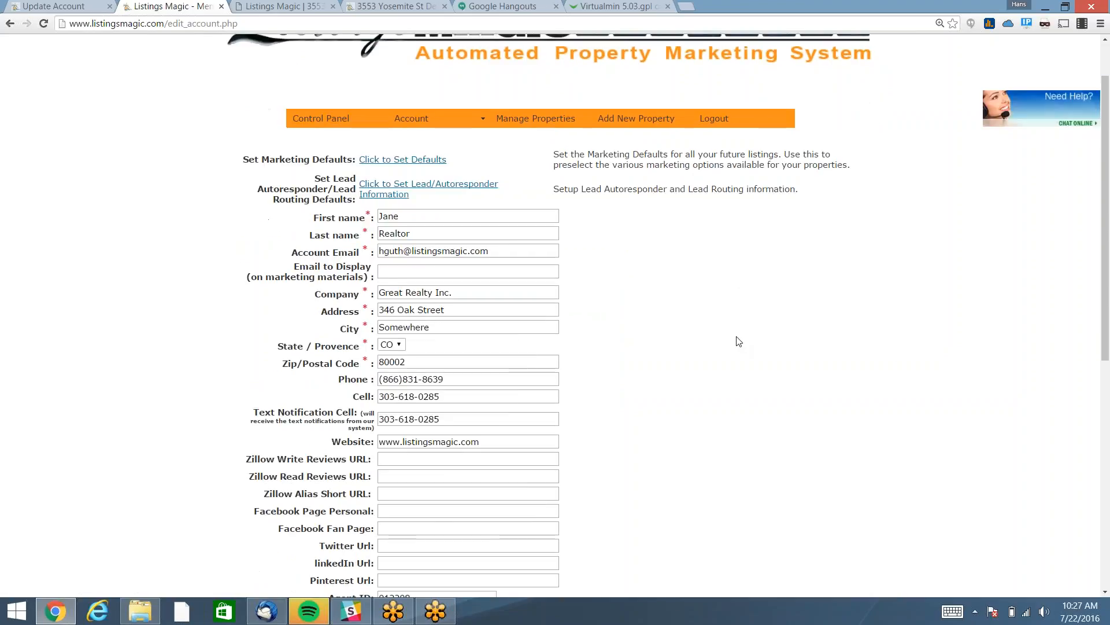
pyautogui.scroll(-1, 738, 341)
pyautogui.scroll(-2, 738, 341)
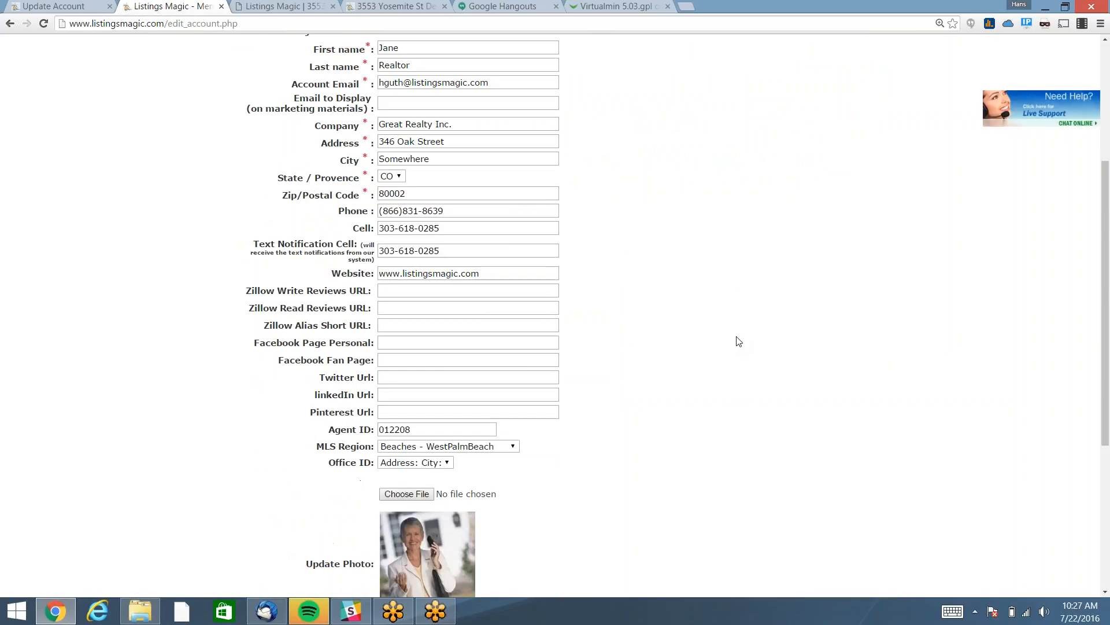
pyautogui.scroll(-1, 738, 340)
pyautogui.scroll(-3, 739, 341)
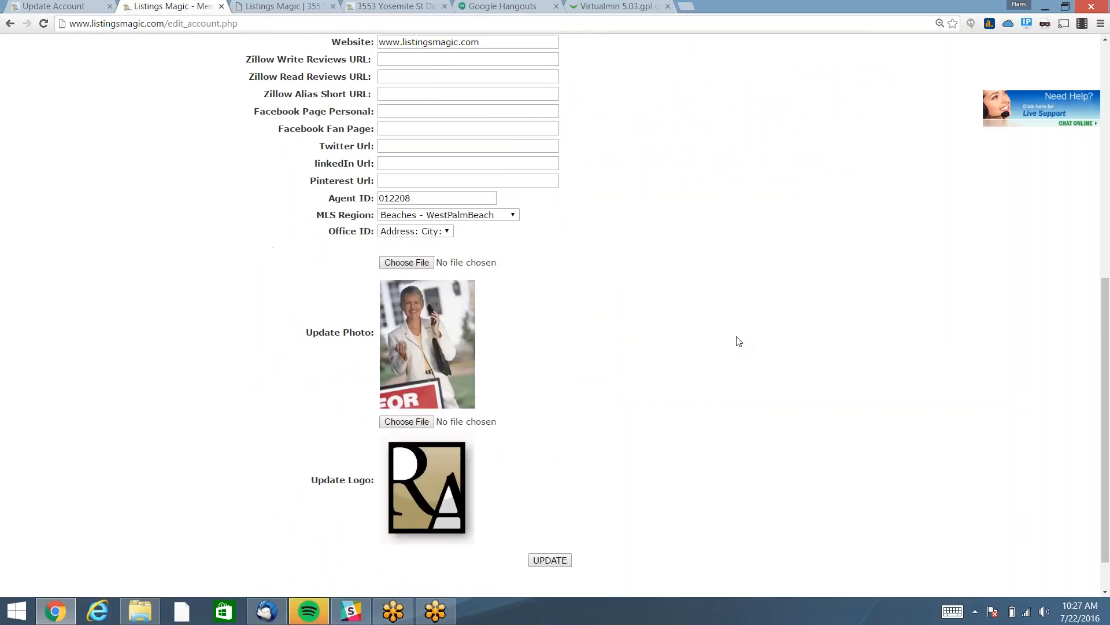
pyautogui.scroll(2, 739, 341)
pyautogui.scroll(5, 739, 341)
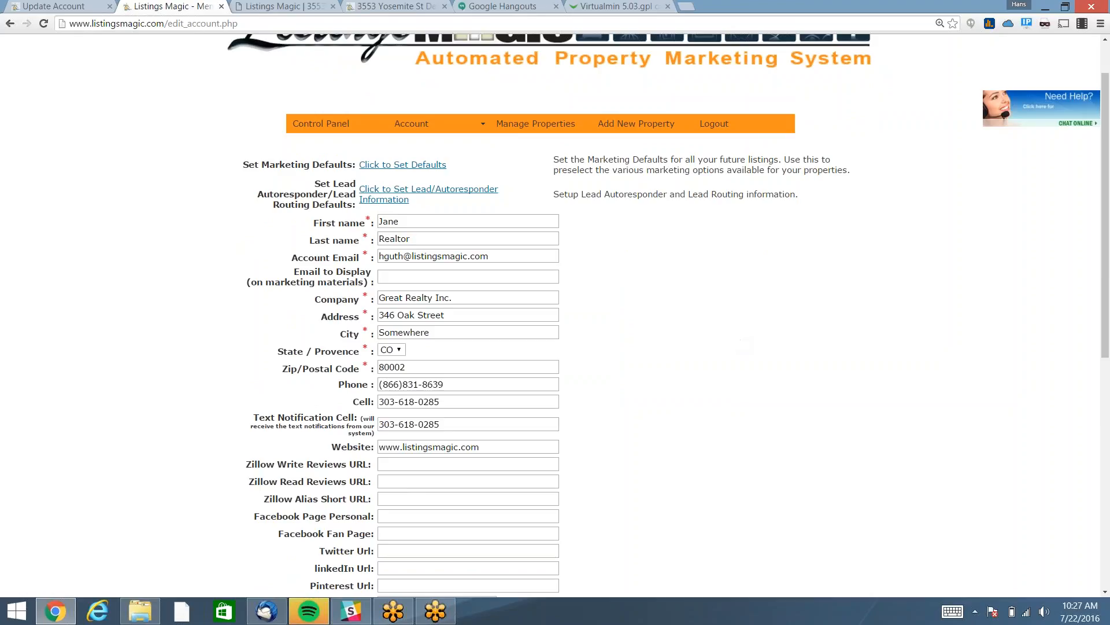
pyautogui.click(392, 277)
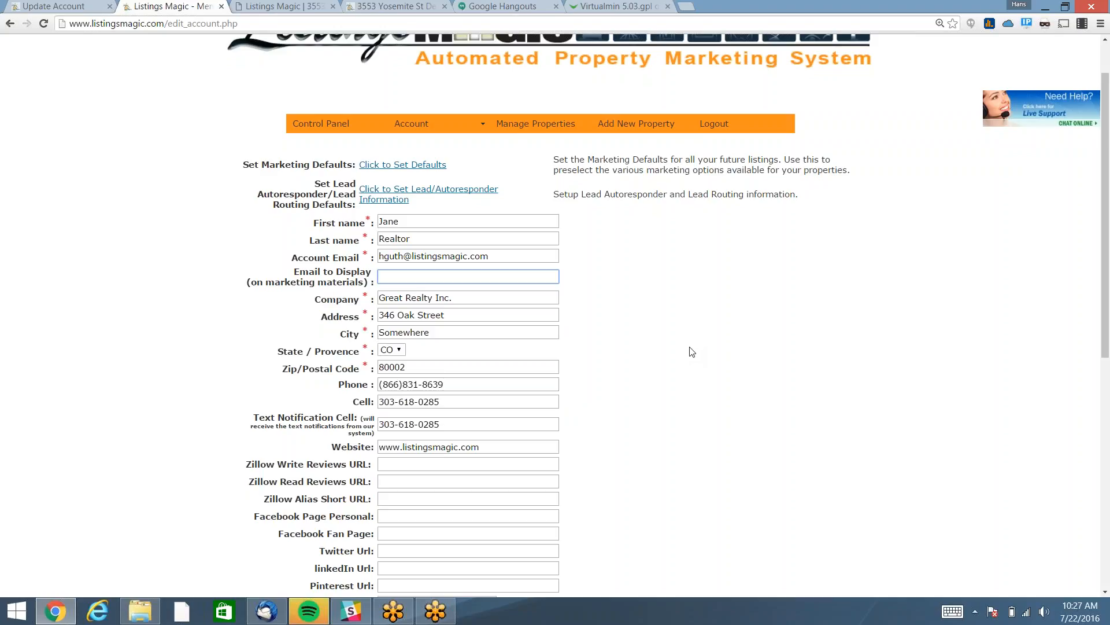
pyautogui.scroll(-2, 692, 351)
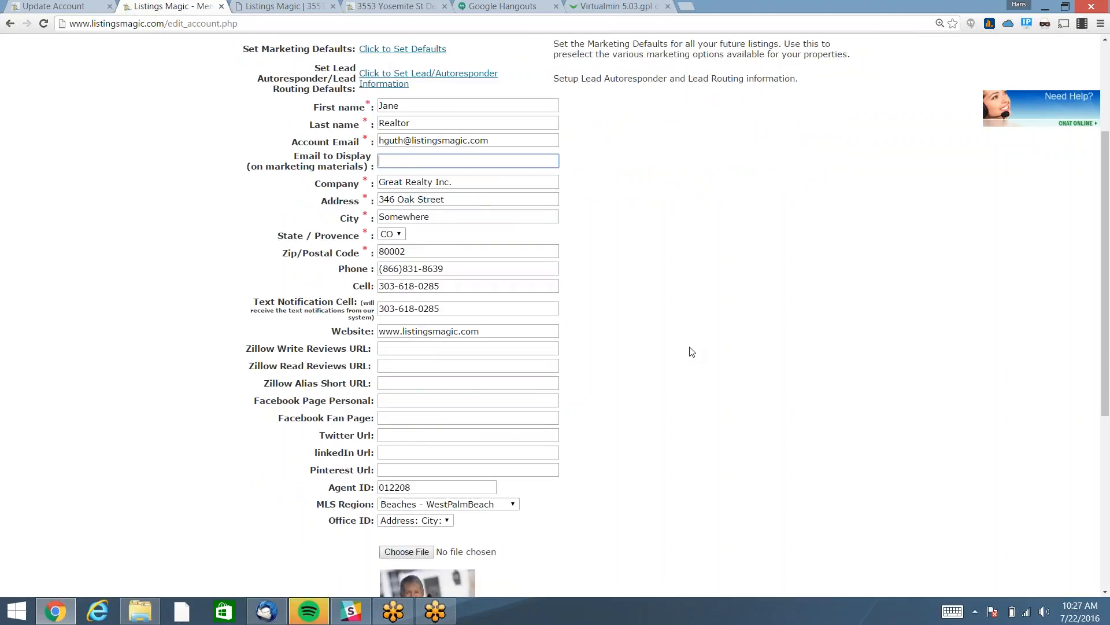
pyautogui.scroll(-1, 692, 351)
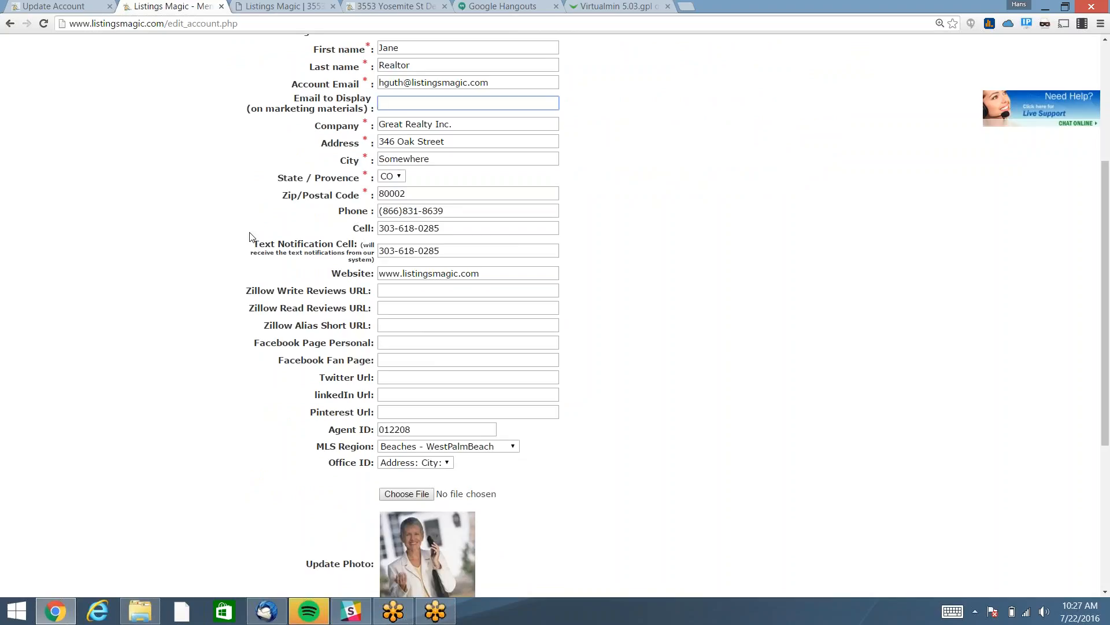
pyautogui.click(265, 248)
pyautogui.moveTo(265, 248); pyautogui.dragTo(376, 261)
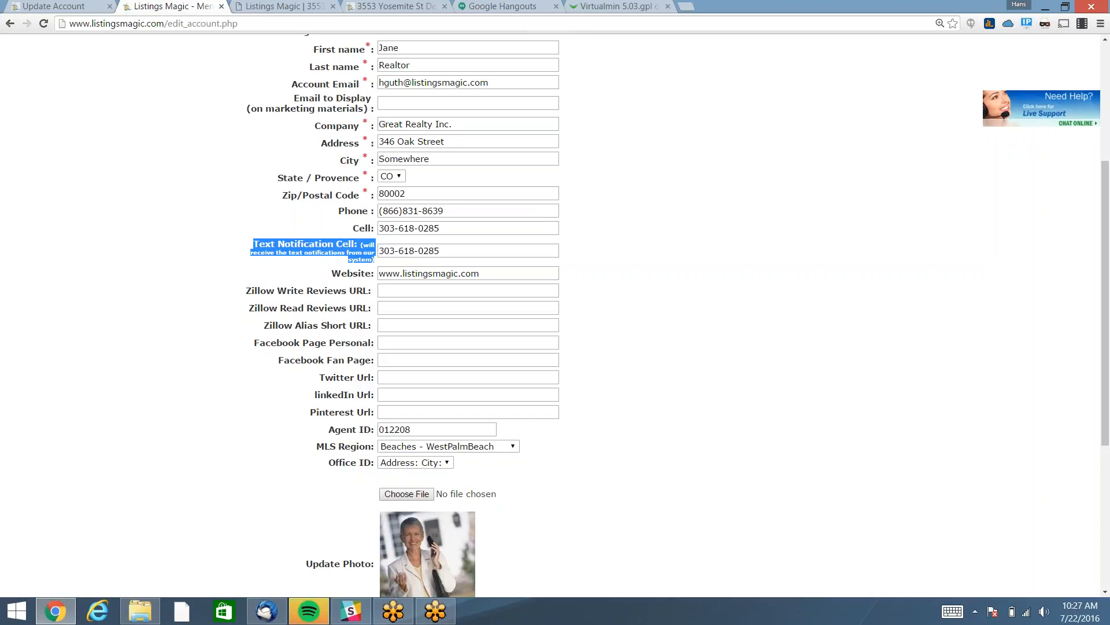
pyautogui.click(278, 292)
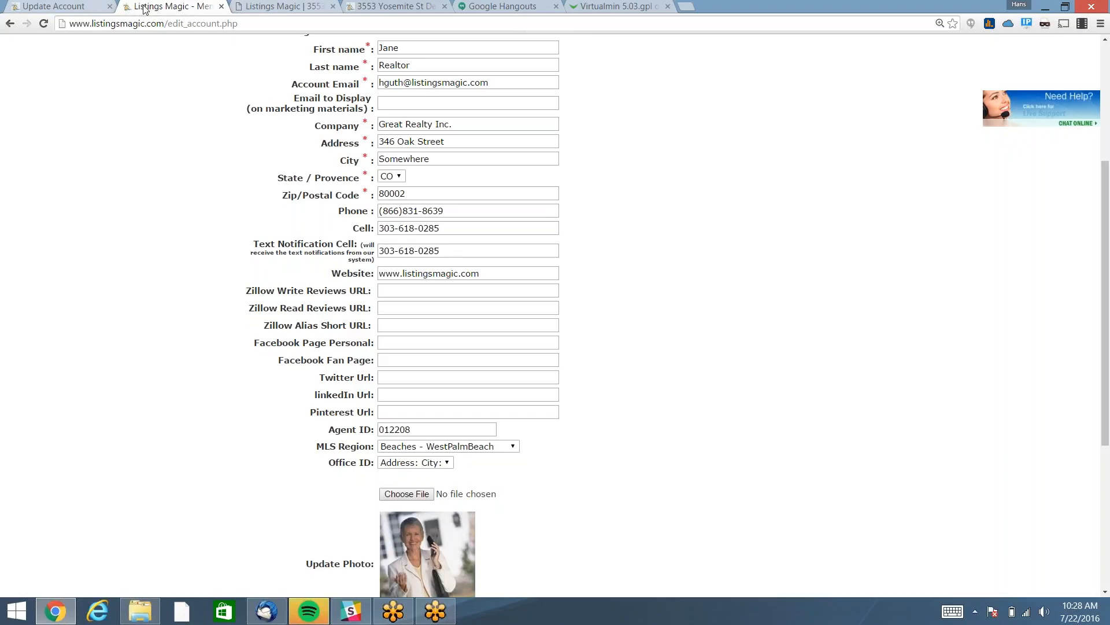
pyautogui.scroll(3, 638, 342)
pyautogui.scroll(3, 638, 342)
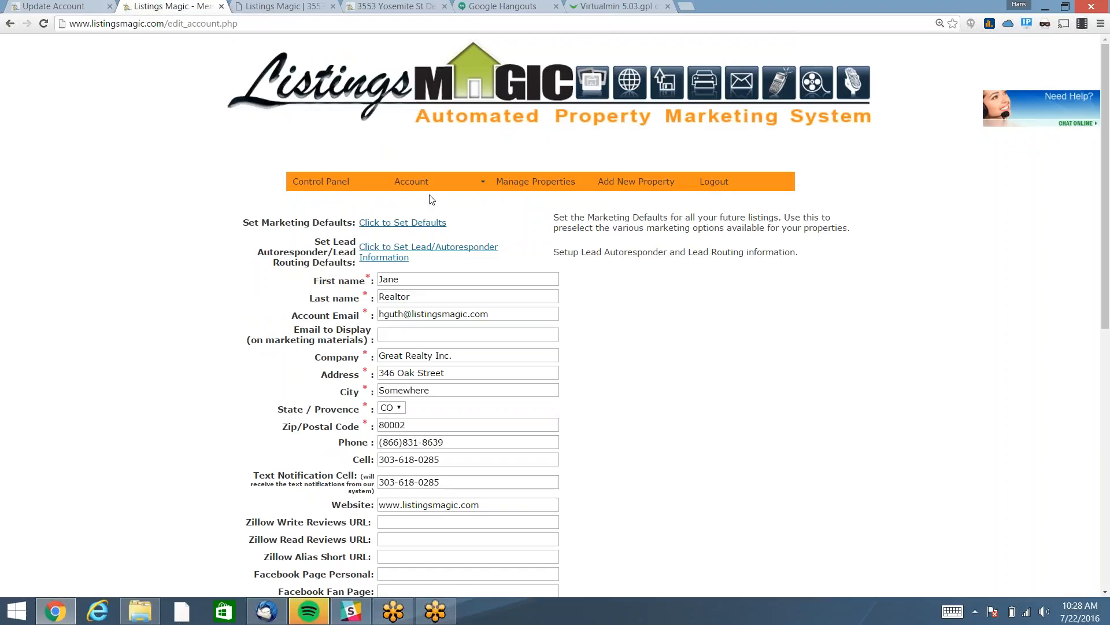
# Open the Marketing Defaults popup and look over the virtual tour pattern choices.
pyautogui.click(402, 224)
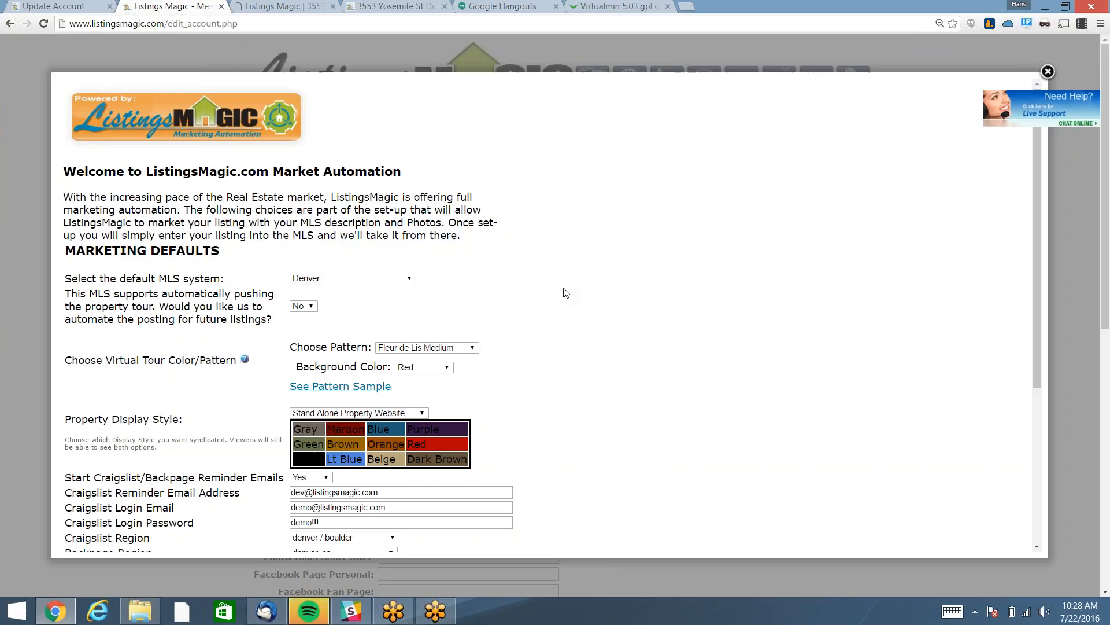
pyautogui.scroll(-3, 636, 298)
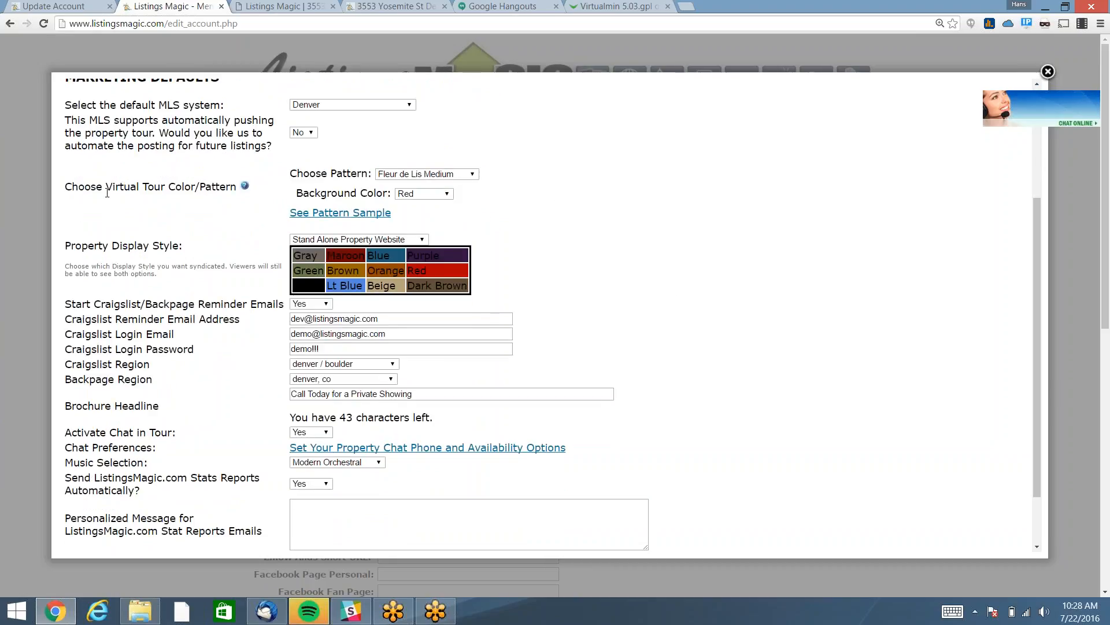
pyautogui.click(421, 175)
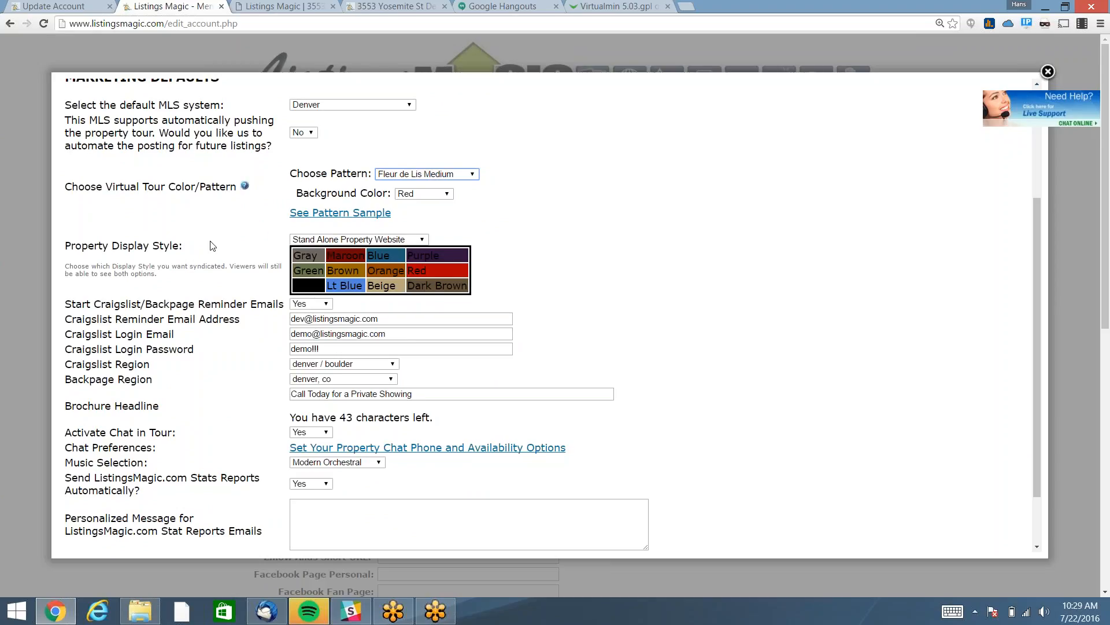
# Review the property display style options, keeping Stand Alone Property Website unchanged.
pyautogui.click(335, 239)
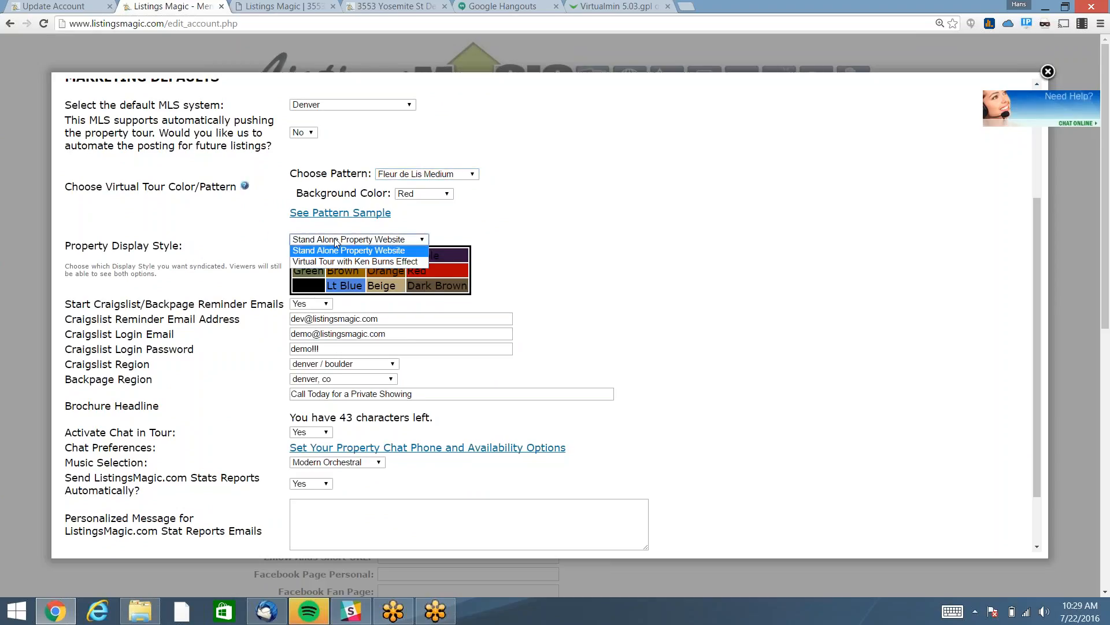
pyautogui.click(336, 239)
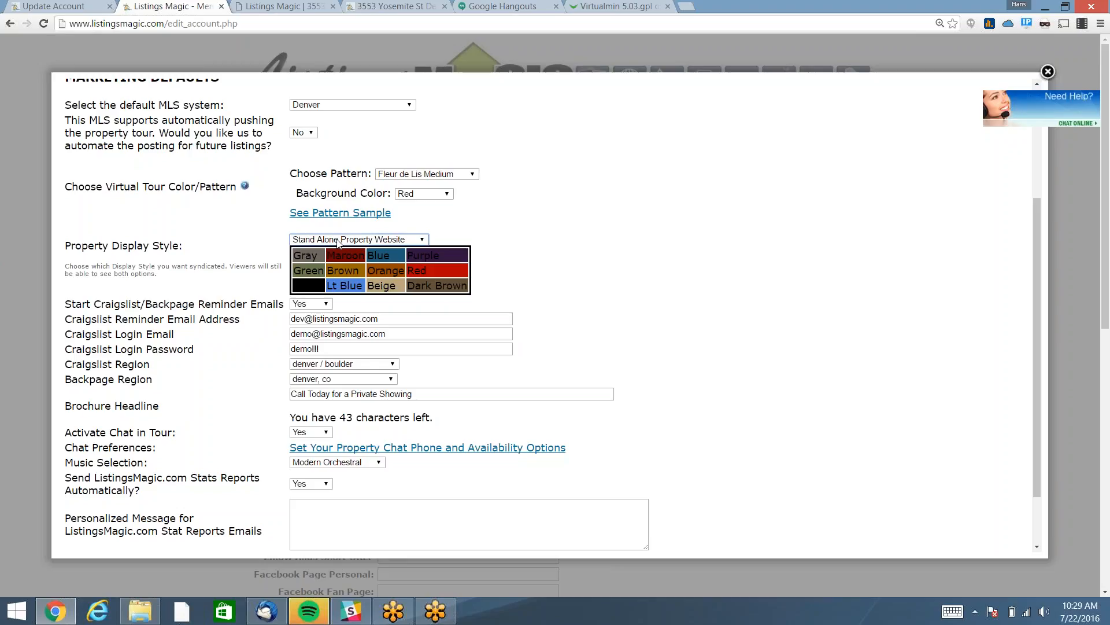
pyautogui.click(338, 242)
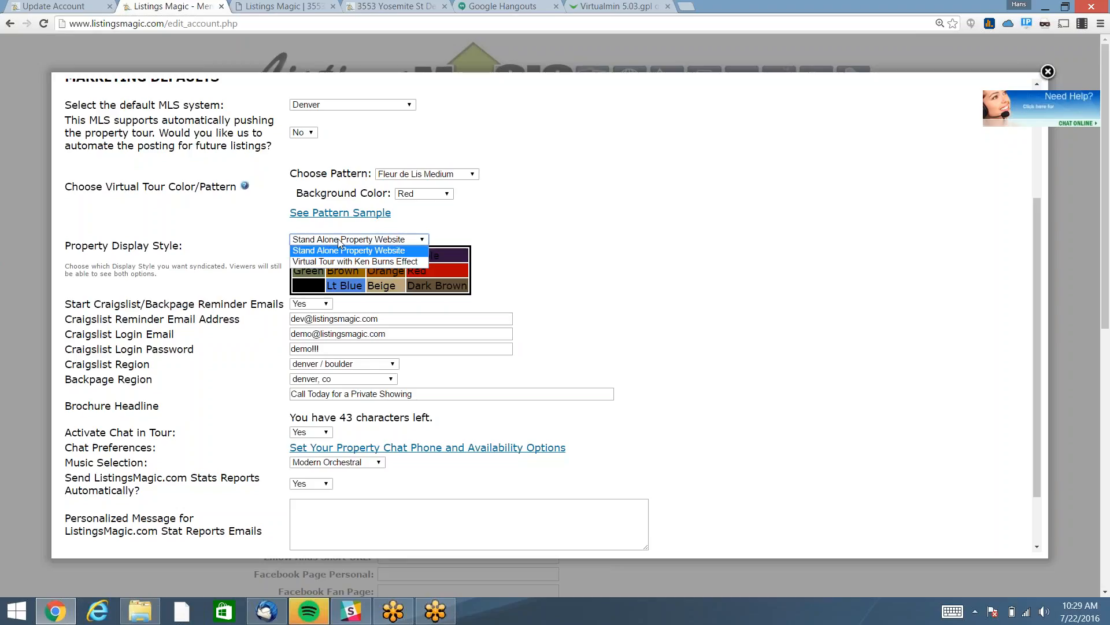
pyautogui.click(339, 243)
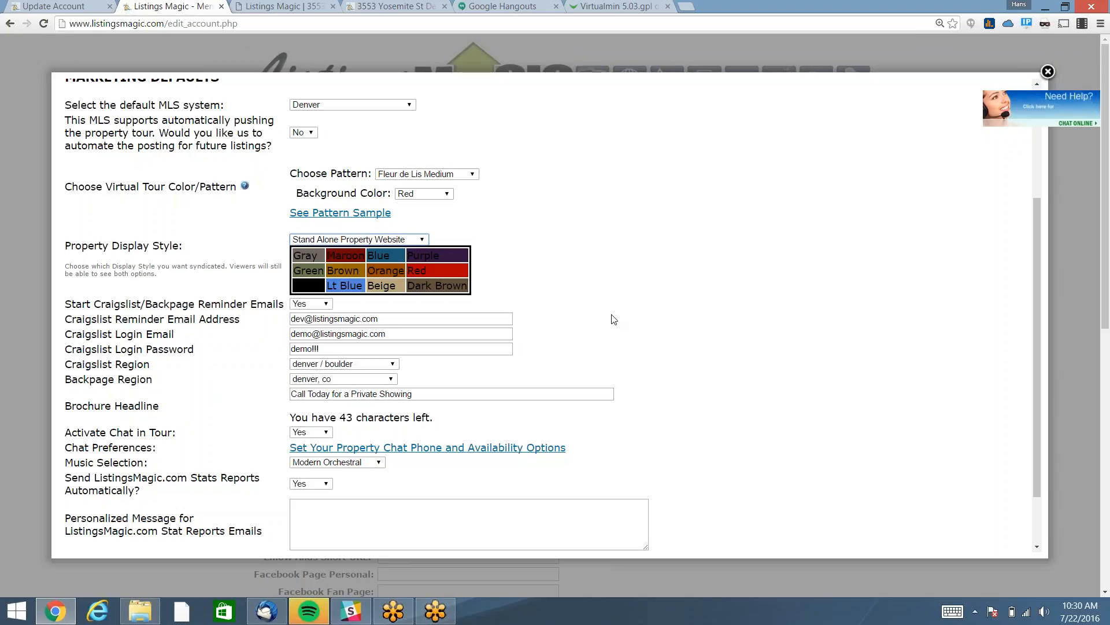
# Scroll down to the personalized stats report message, then close the Marketing Defaults popup.
pyautogui.scroll(-1, 618, 311)
pyautogui.scroll(-1, 618, 311)
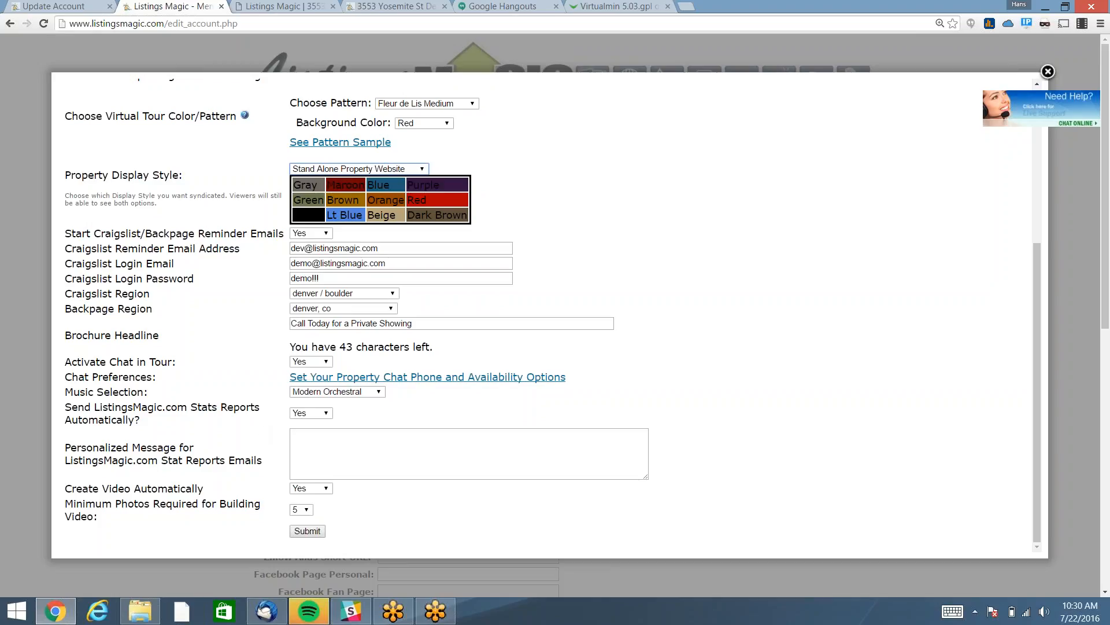
pyautogui.click(370, 452)
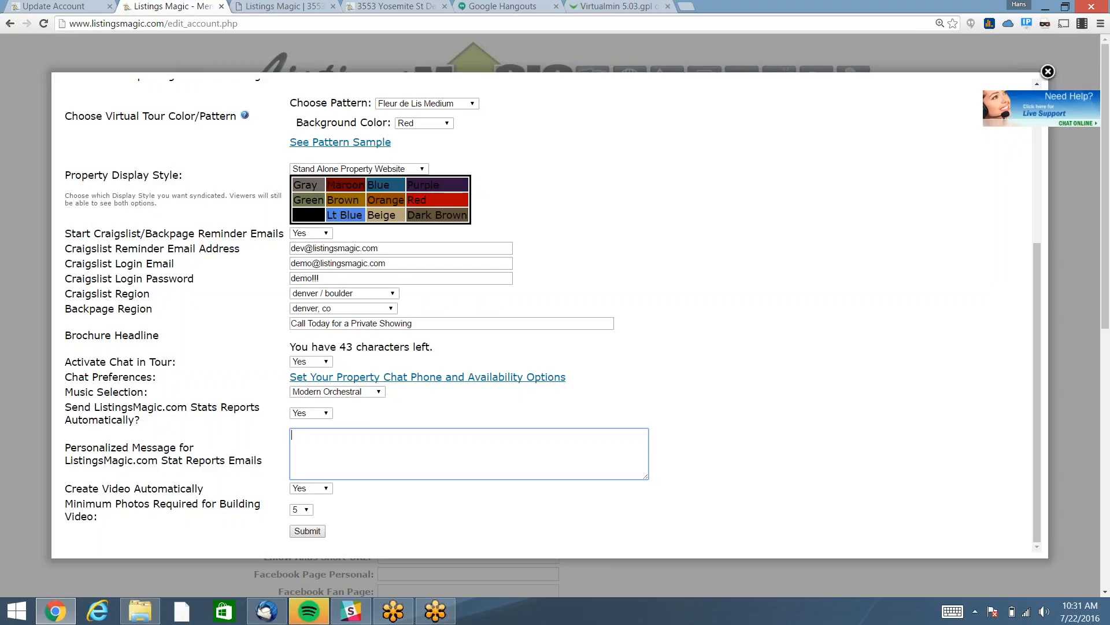
pyautogui.click(34, 88)
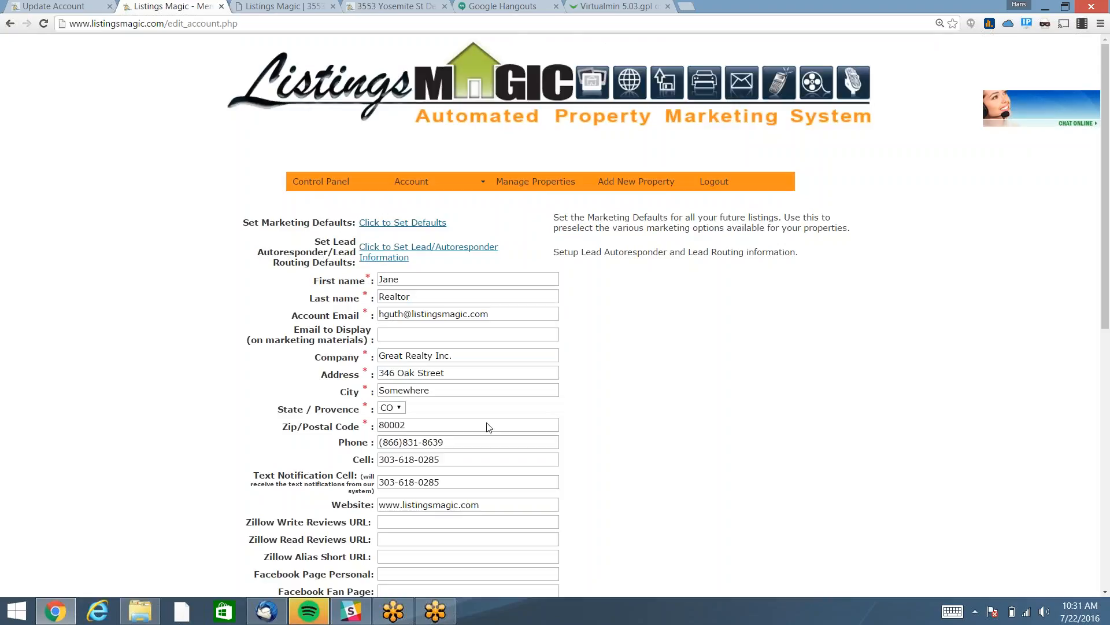
# Open Setup Phone and Email Information and scroll to the Unique Lead Routing Email Address field.
pyautogui.click(442, 253)
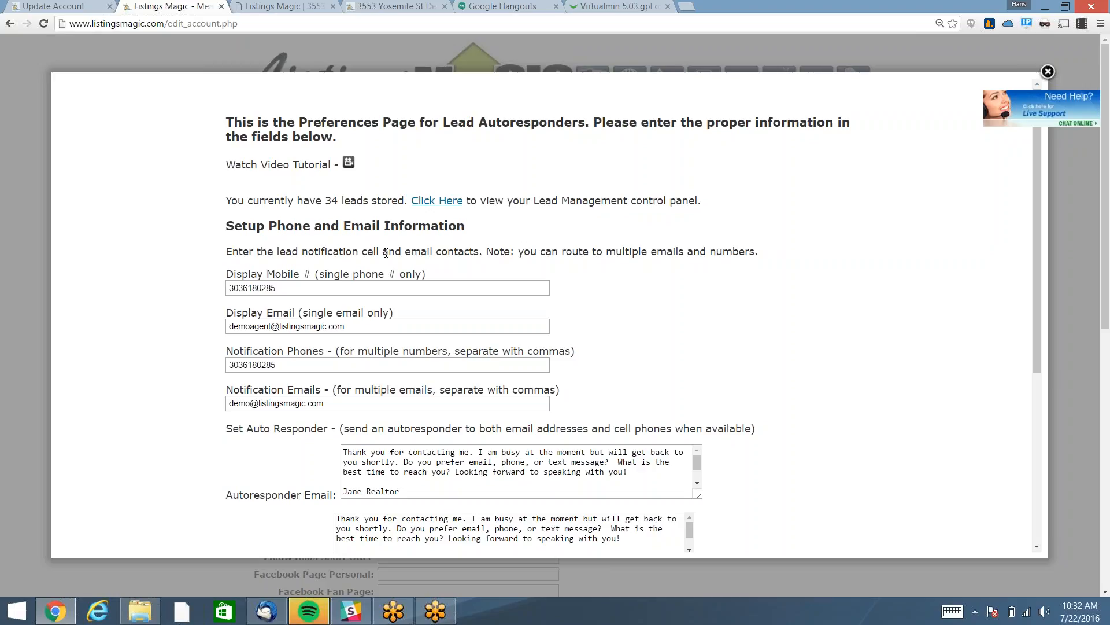
pyautogui.scroll(-2, 383, 397)
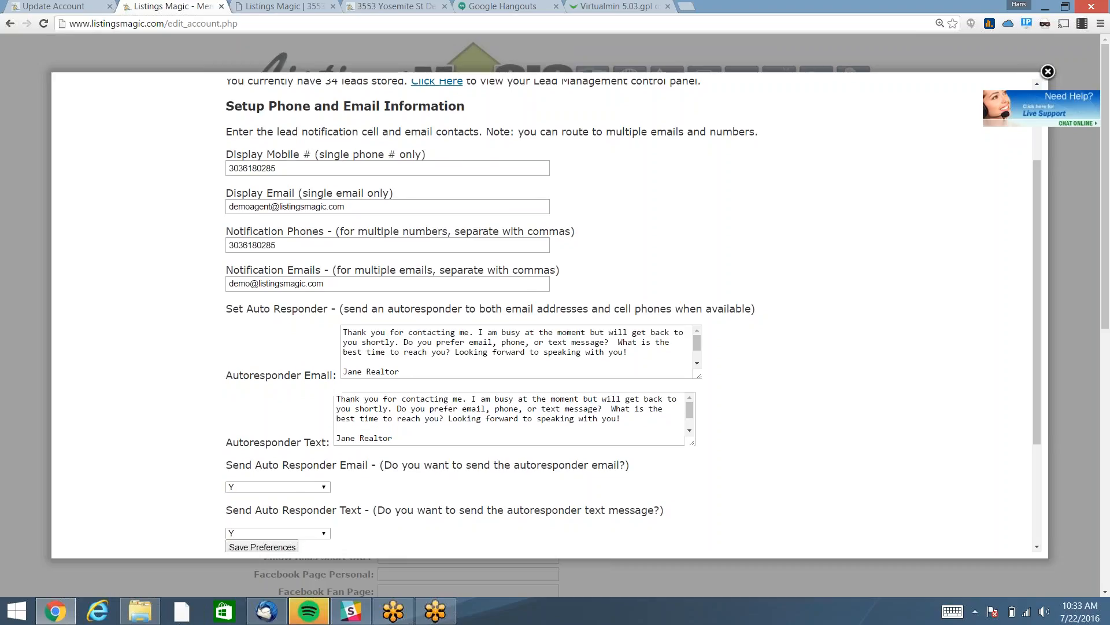
pyautogui.scroll(-2, 484, 465)
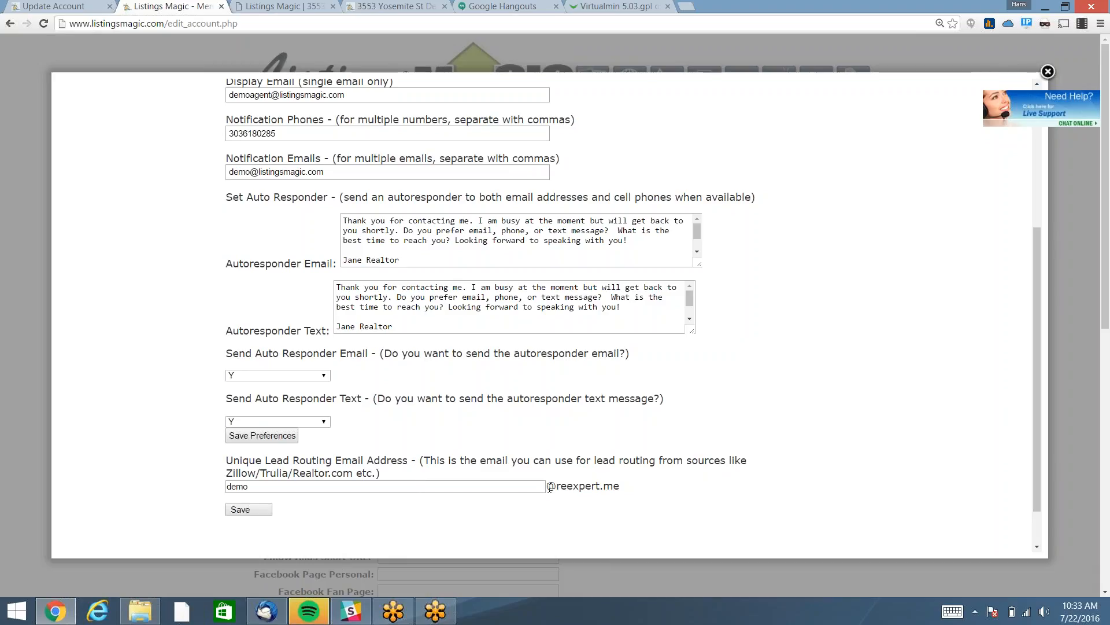
pyautogui.moveTo(550, 486); pyautogui.dragTo(619, 486)
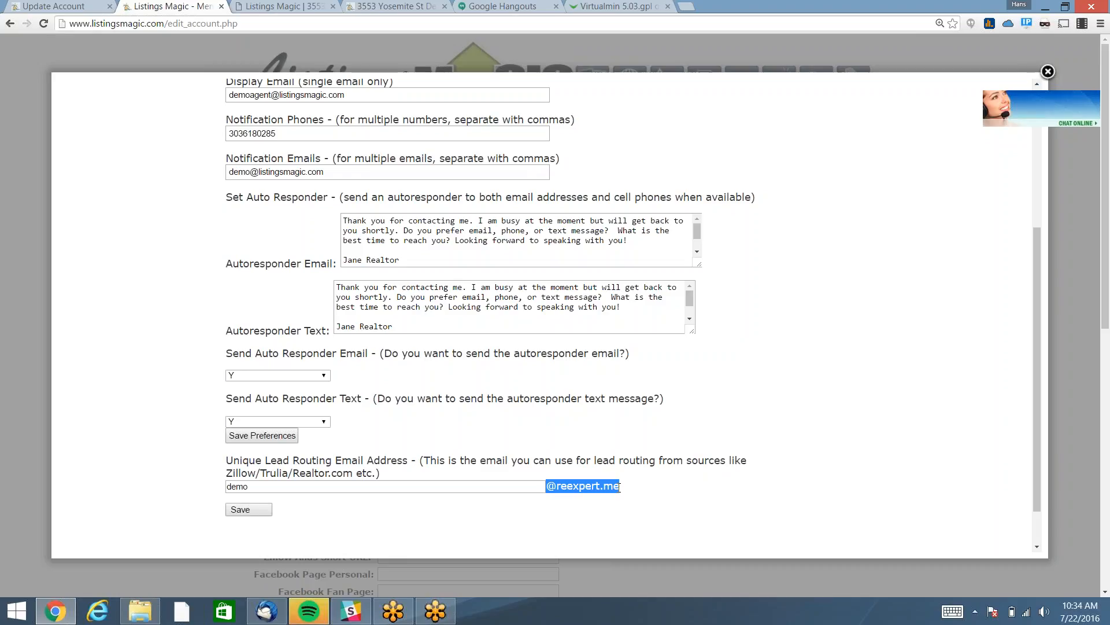
pyautogui.click(667, 434)
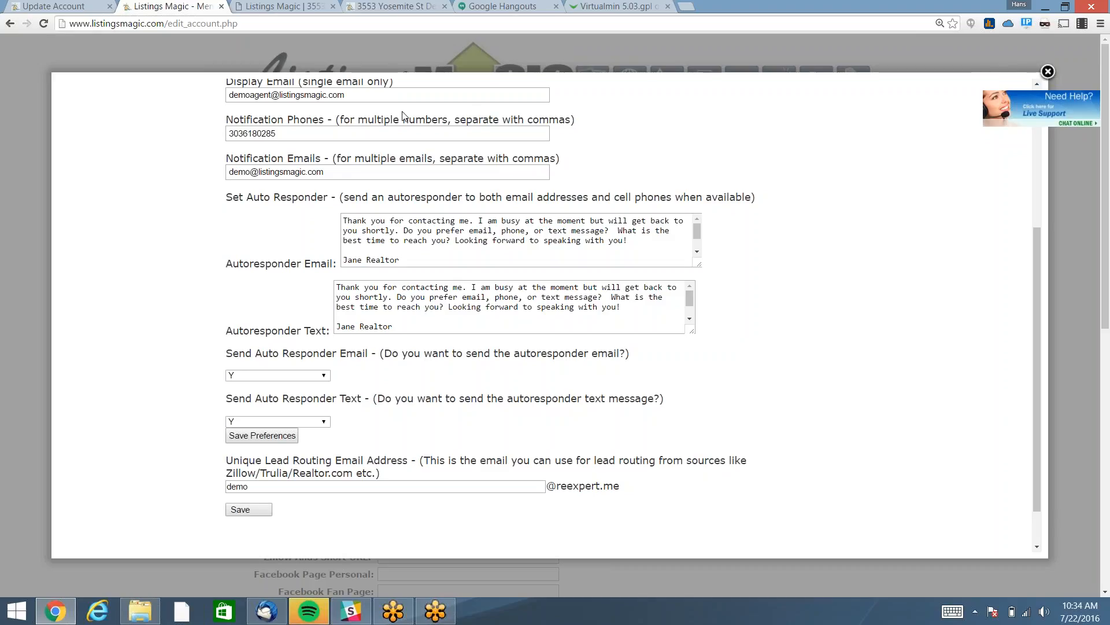
pyautogui.click(150, 52)
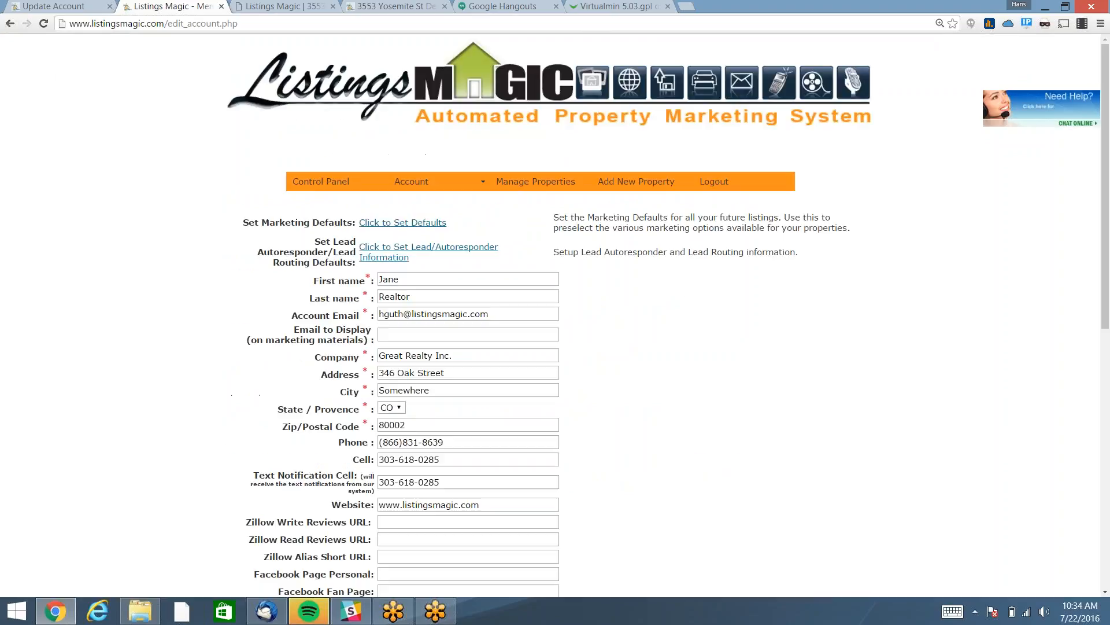
pyautogui.click(527, 181)
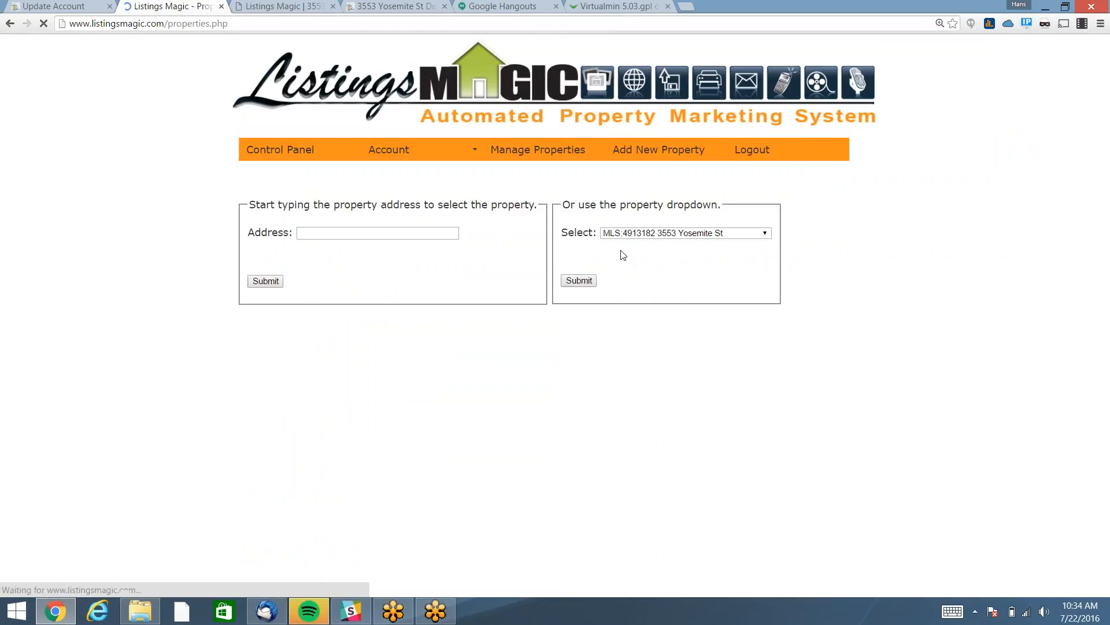
pyautogui.click(579, 281)
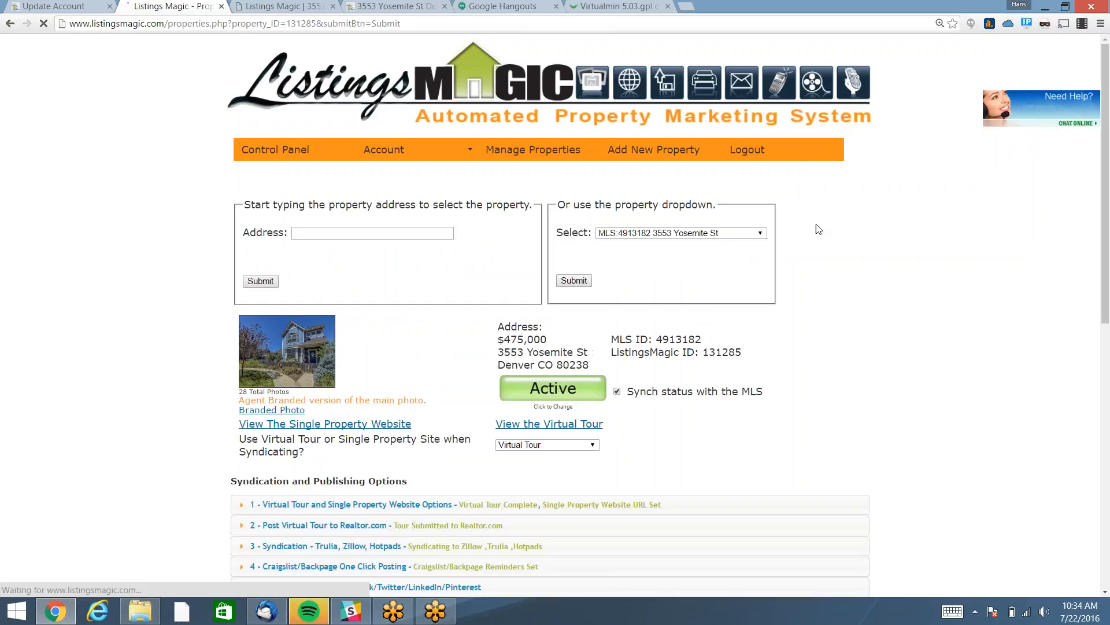
pyautogui.scroll(-5, 818, 229)
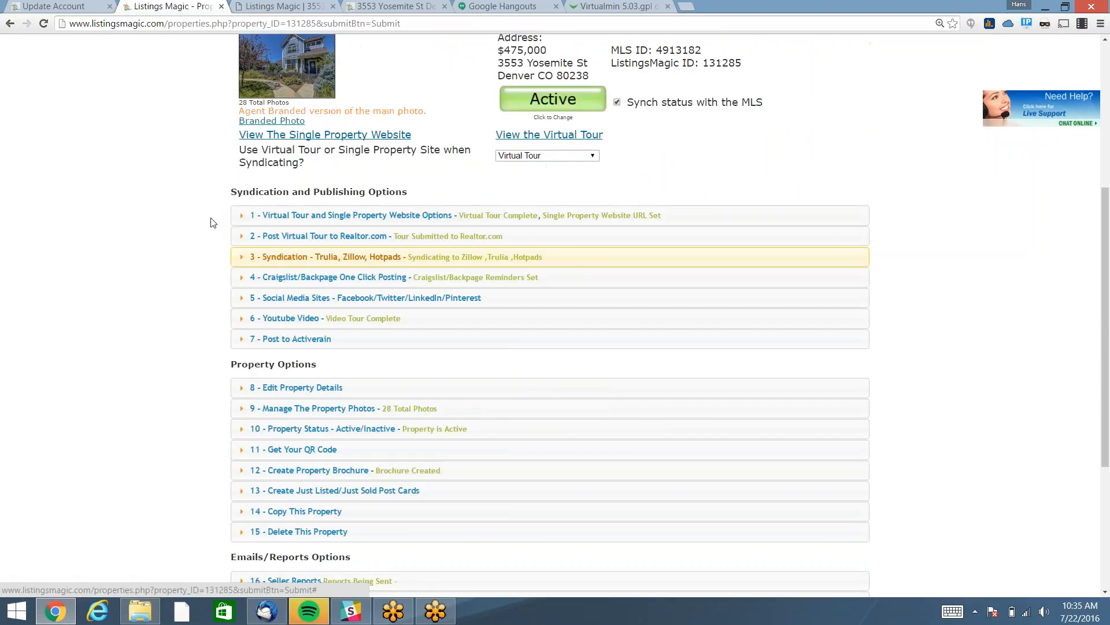
pyautogui.click(328, 218)
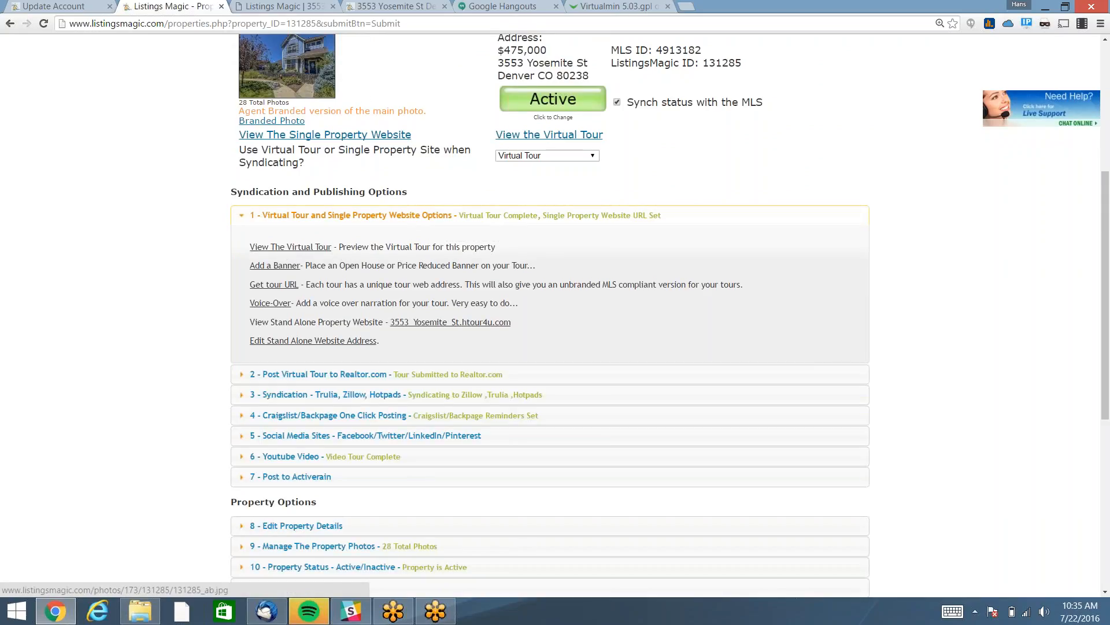
pyautogui.click(387, 6)
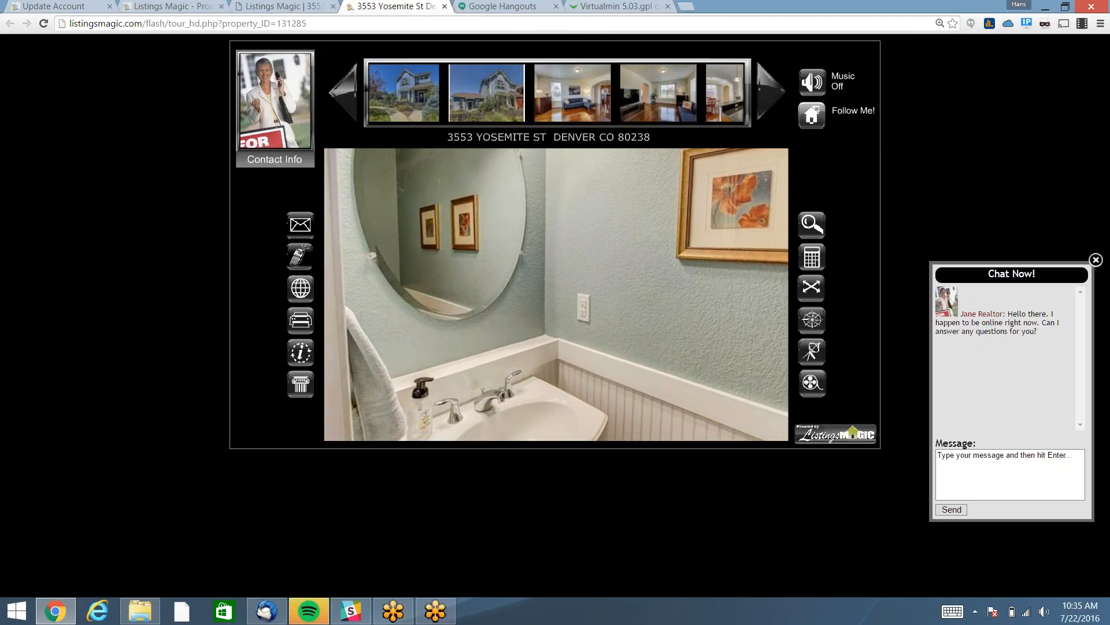
pyautogui.click(300, 230)
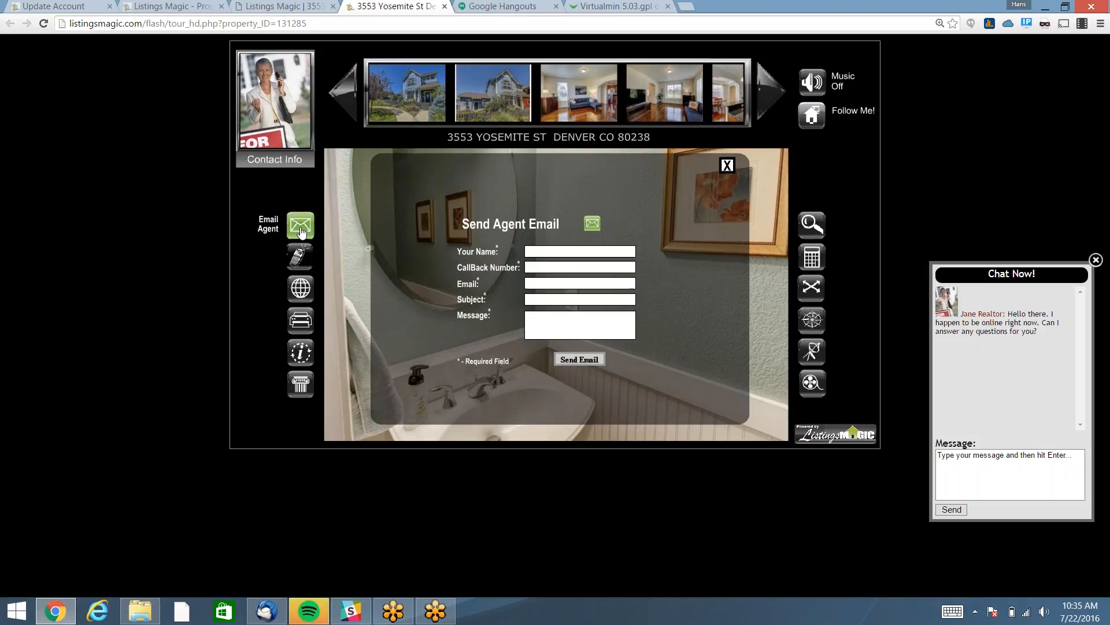
pyautogui.click(299, 257)
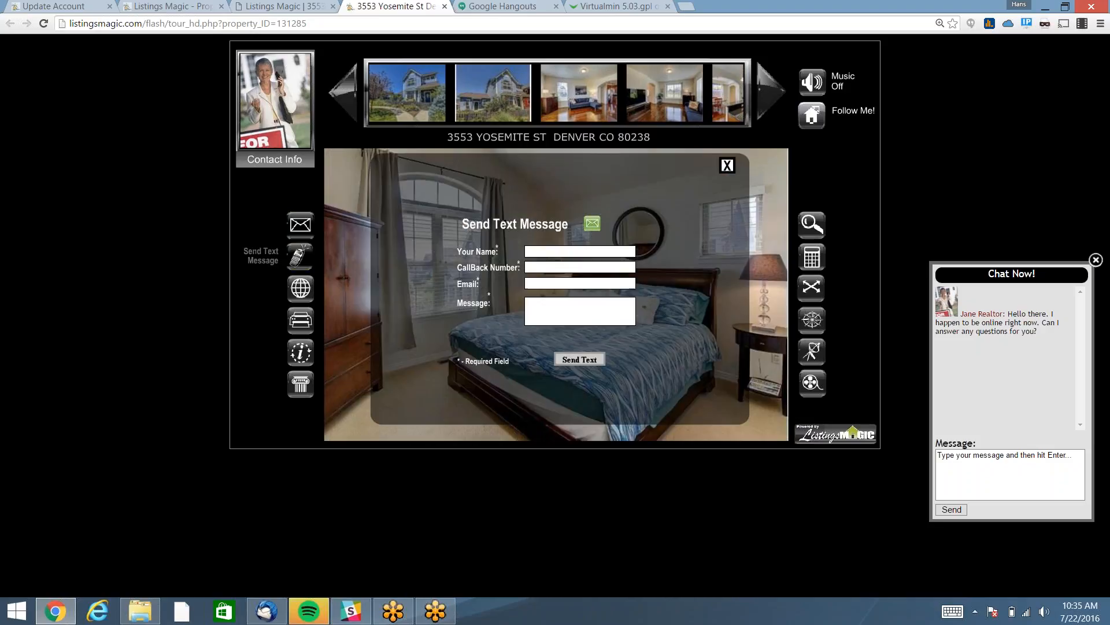
pyautogui.click(727, 166)
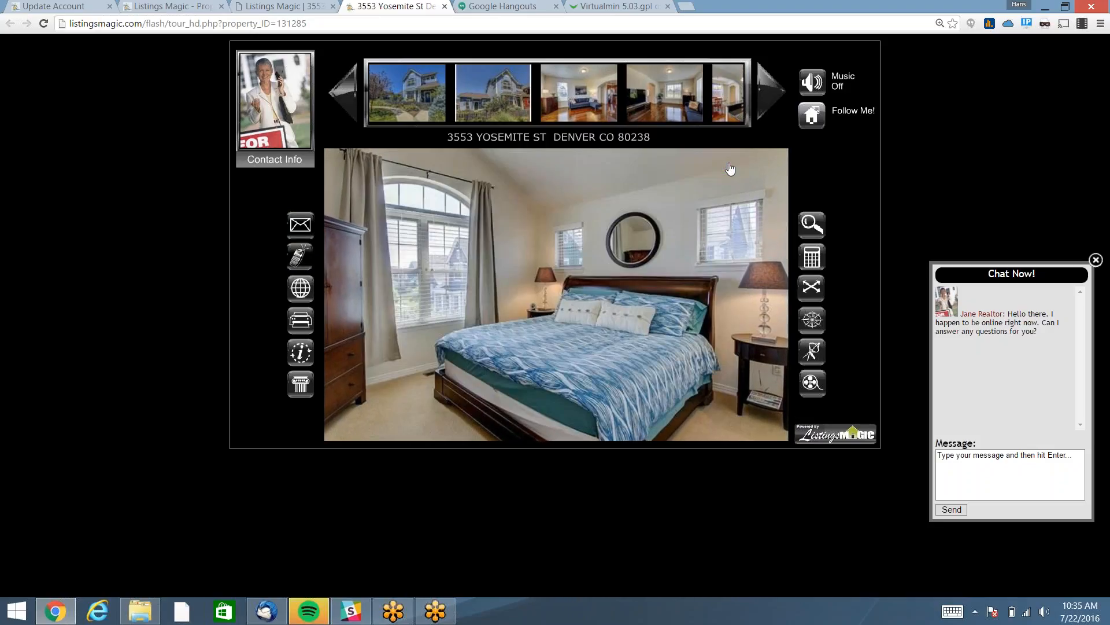
pyautogui.click(1012, 456)
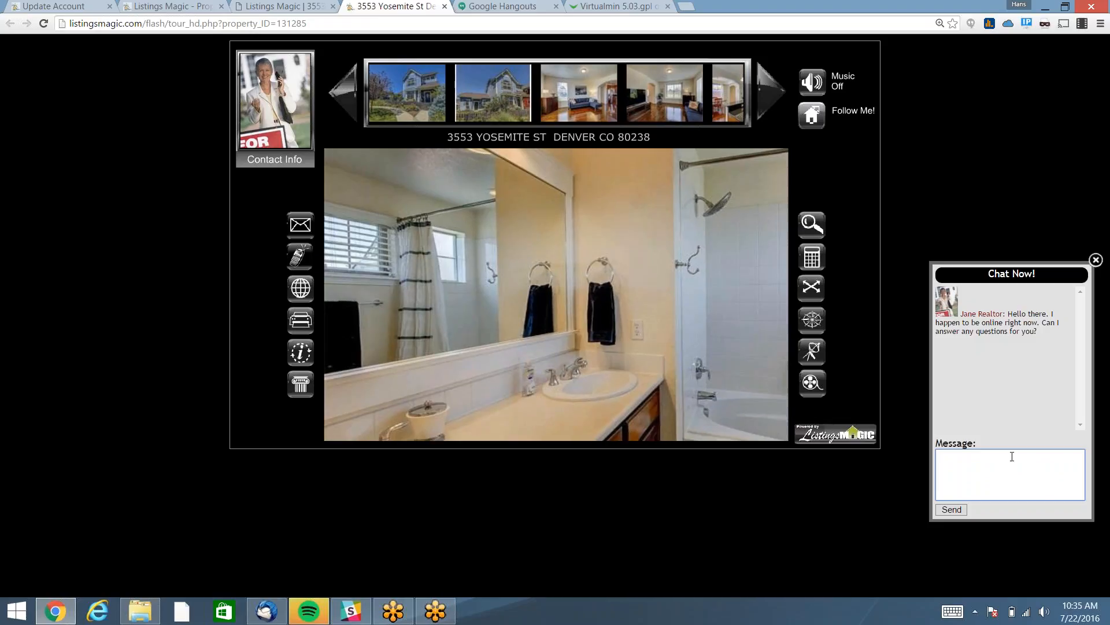
# Send 'How many sq. ft.?' to the agent in the tour's live chat.
pyautogui.click(1012, 456)
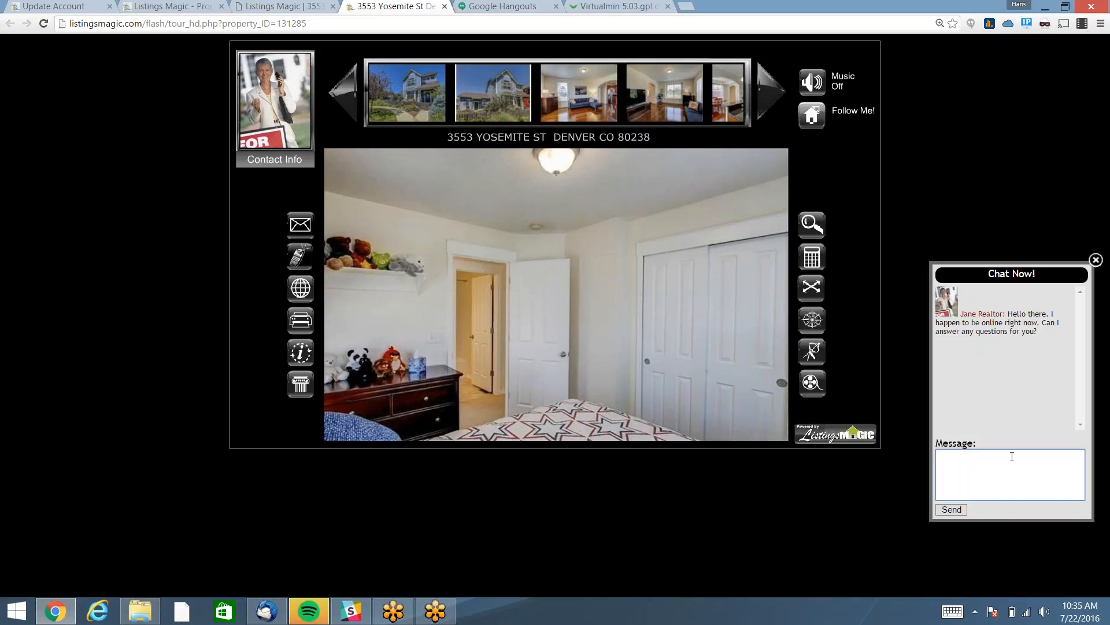
pyautogui.write('How man')
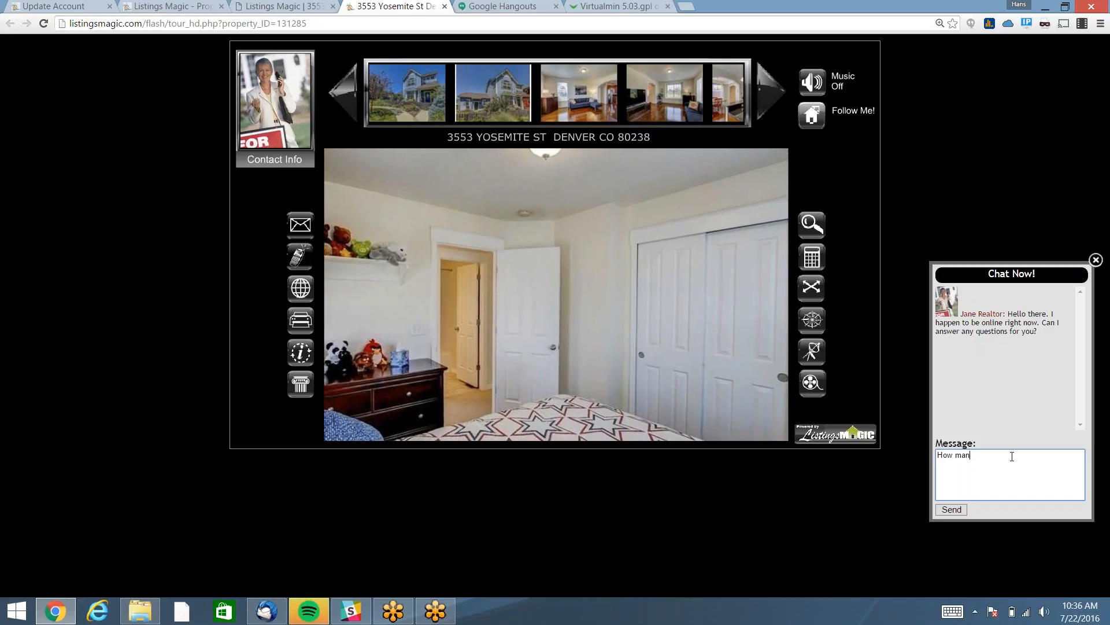
pyautogui.write('y sq. ft.?')
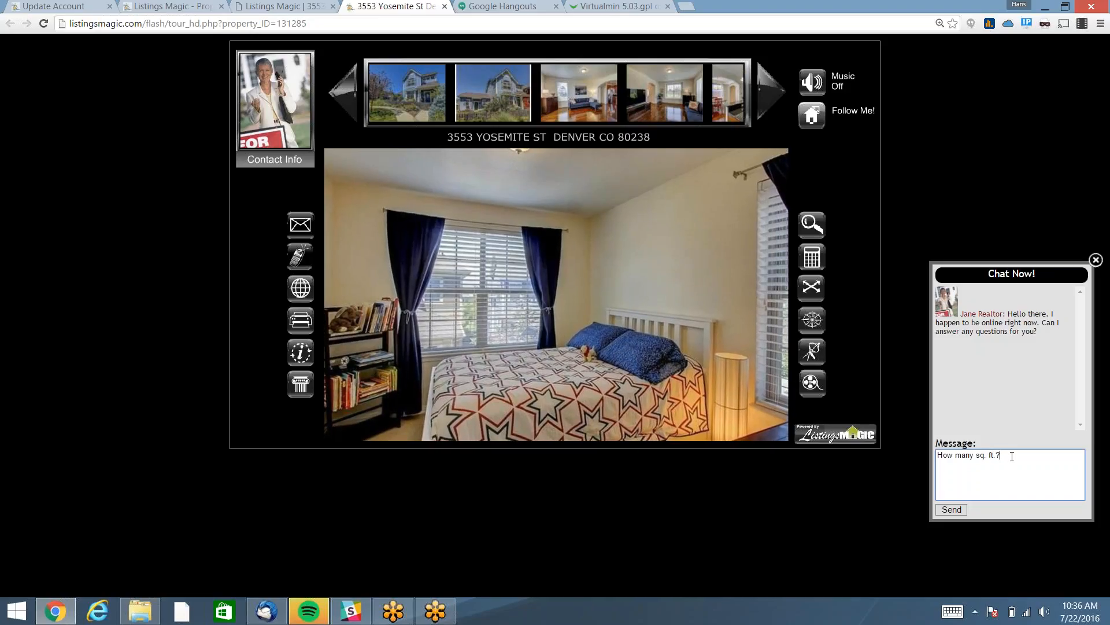
pyautogui.press('Return')
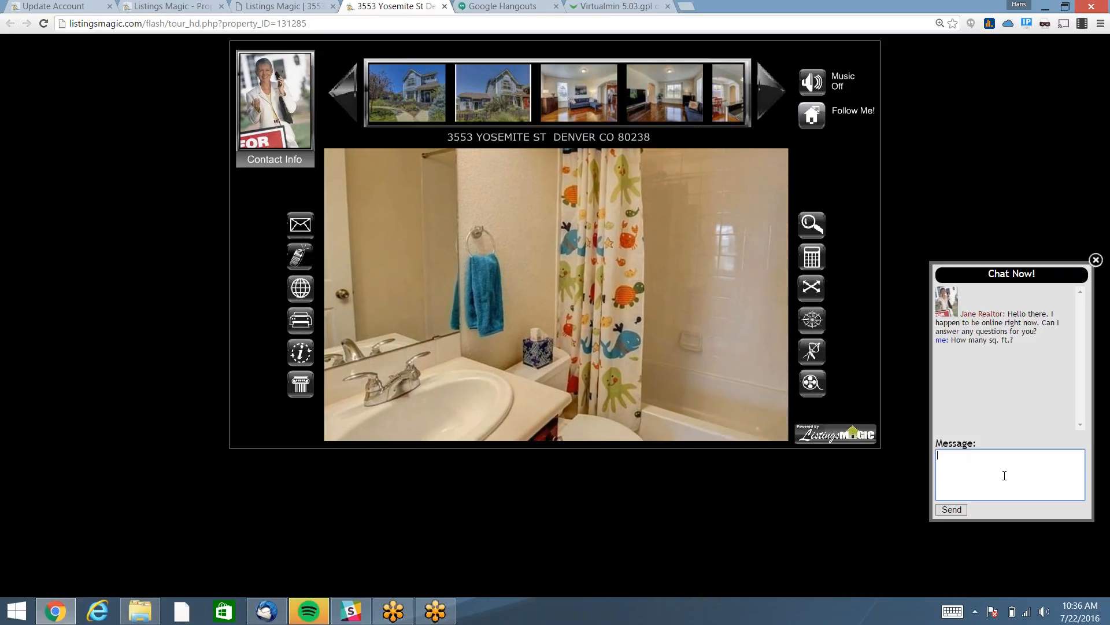
# Click into the chat message box, then close the Chat Now panel after the agent's auto-reply.
pyautogui.click(1004, 475)
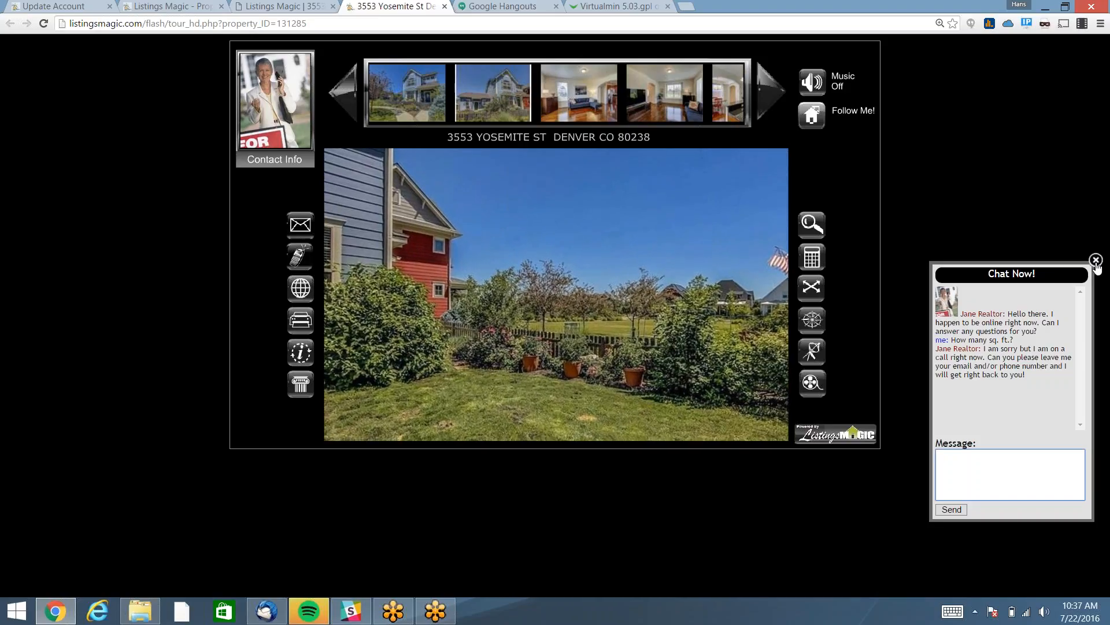
pyautogui.click(1096, 261)
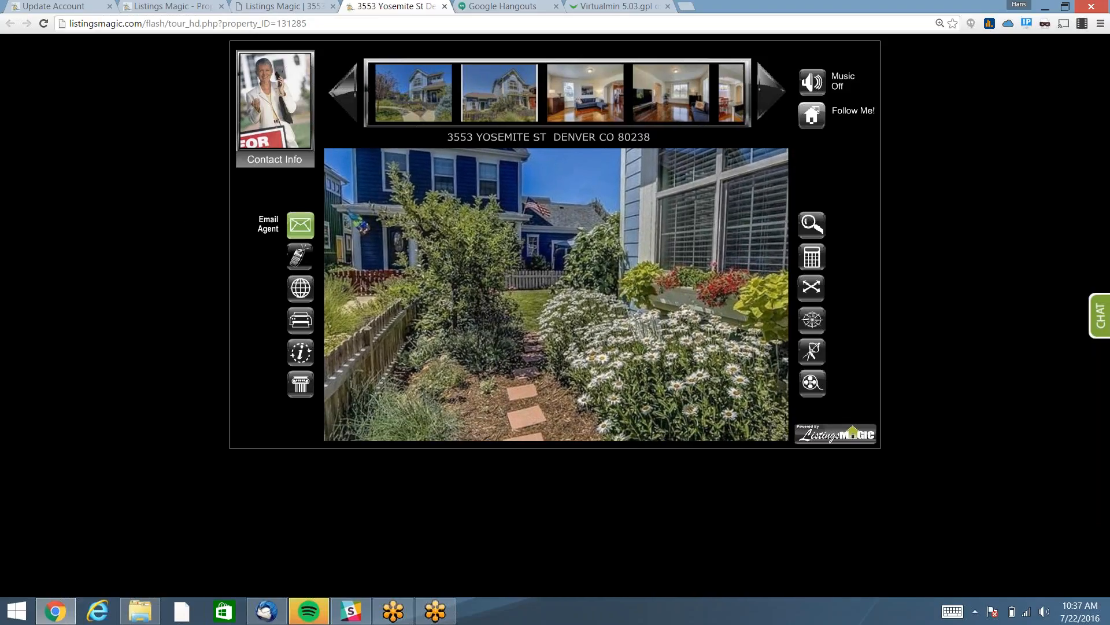
# Open the Email Agent form and enter the sender's name, callback phone number and e-mail address.
pyautogui.click(301, 229)
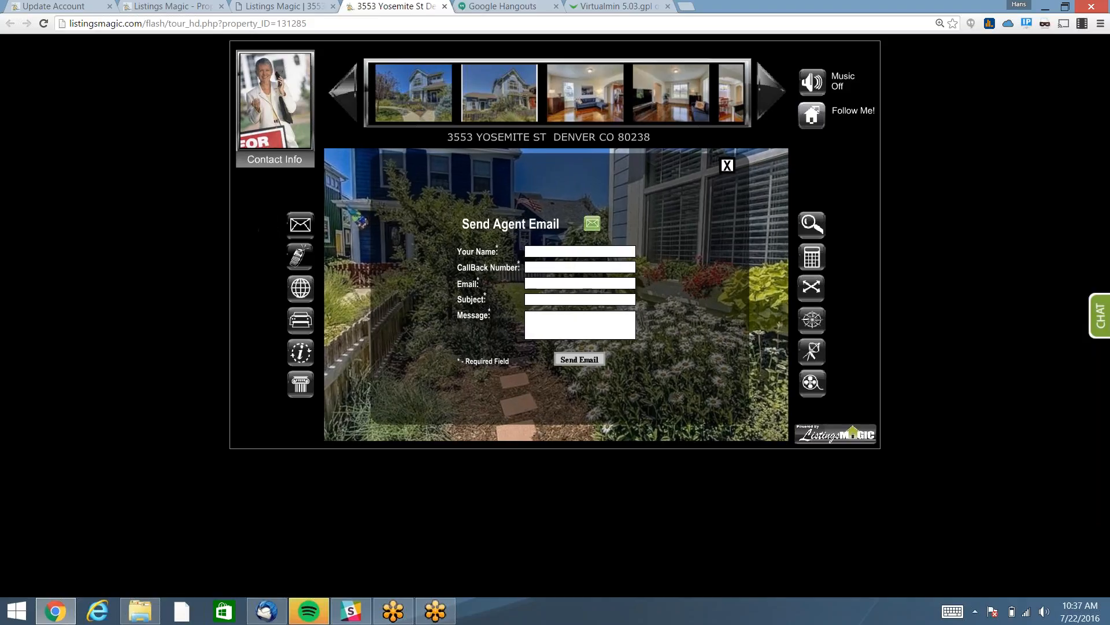
pyautogui.write('Hans')
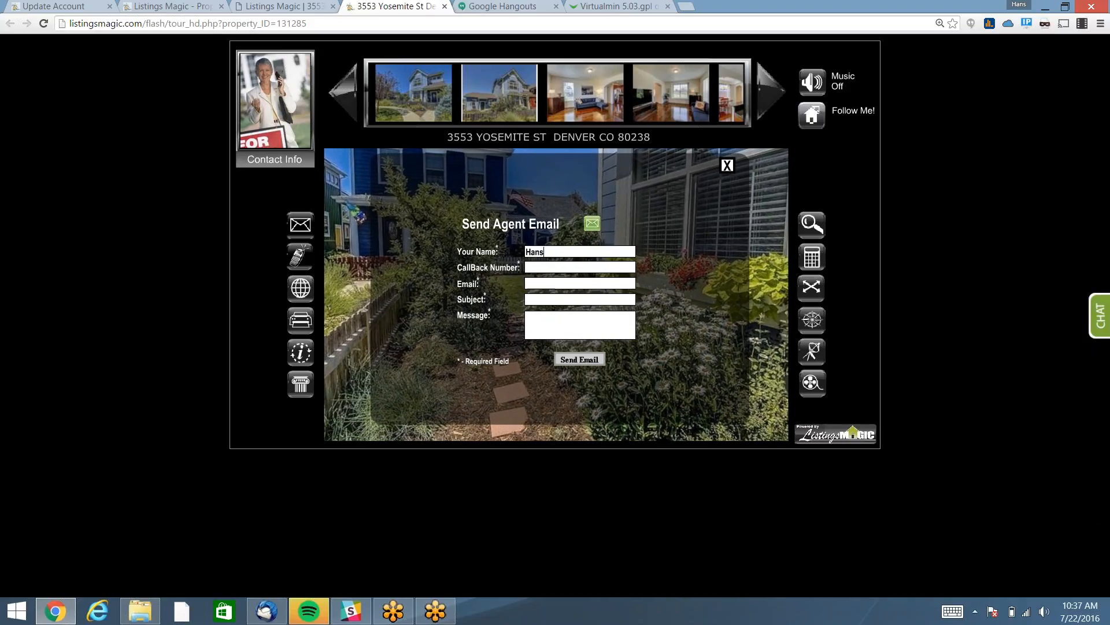
pyautogui.click(562, 268)
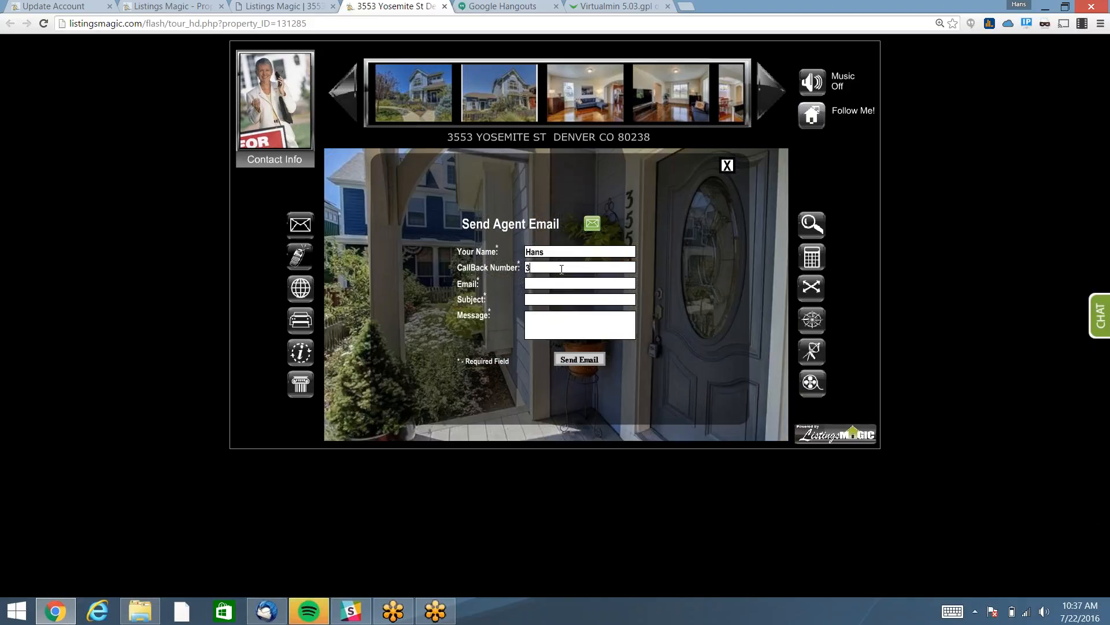
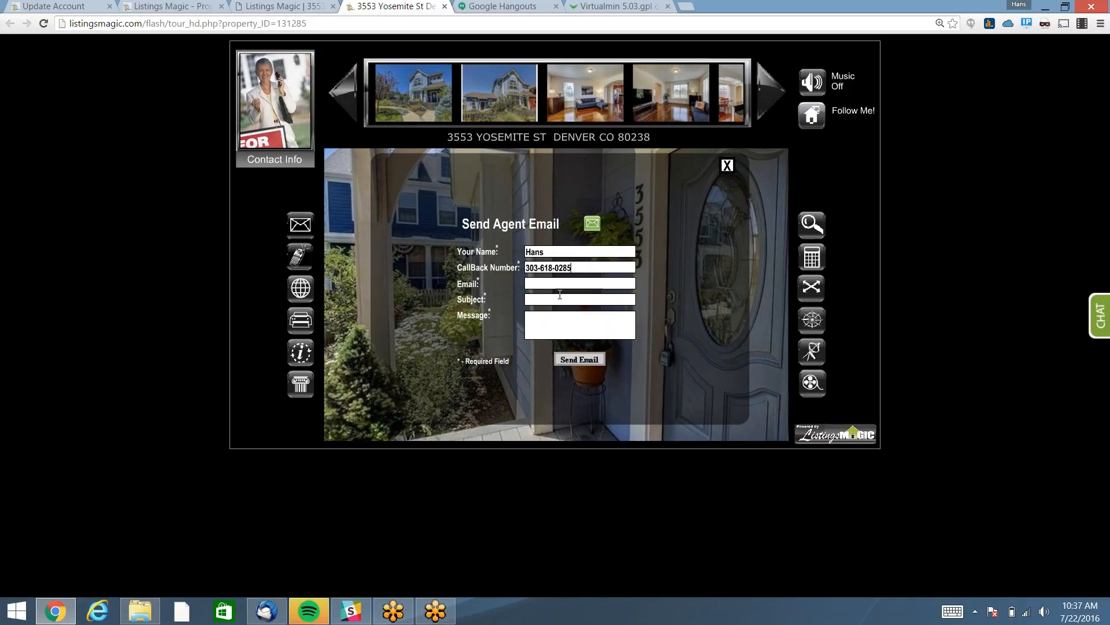
pyautogui.click(558, 284)
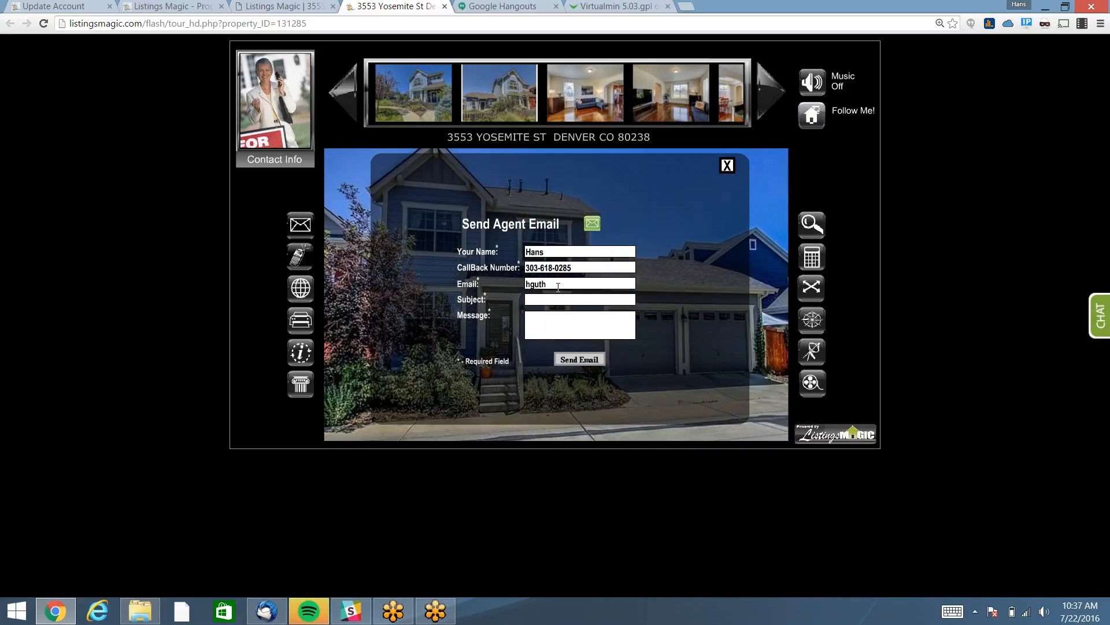
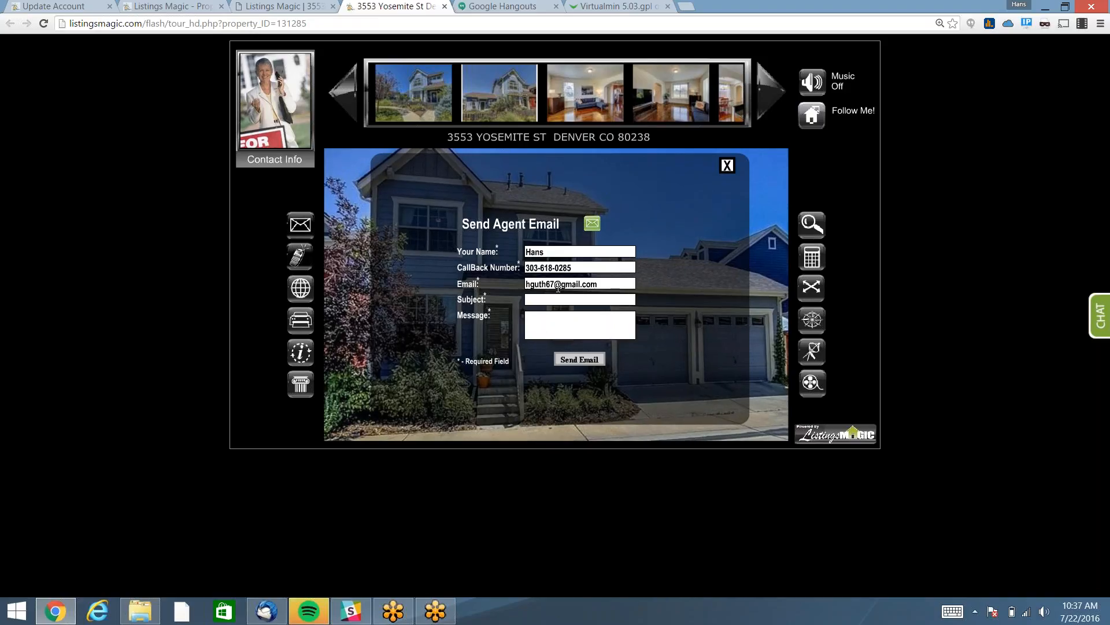
# Send the email with subject 'More info' and message 'I would like to see this property', then close the confirmation.
pyautogui.click(585, 298)
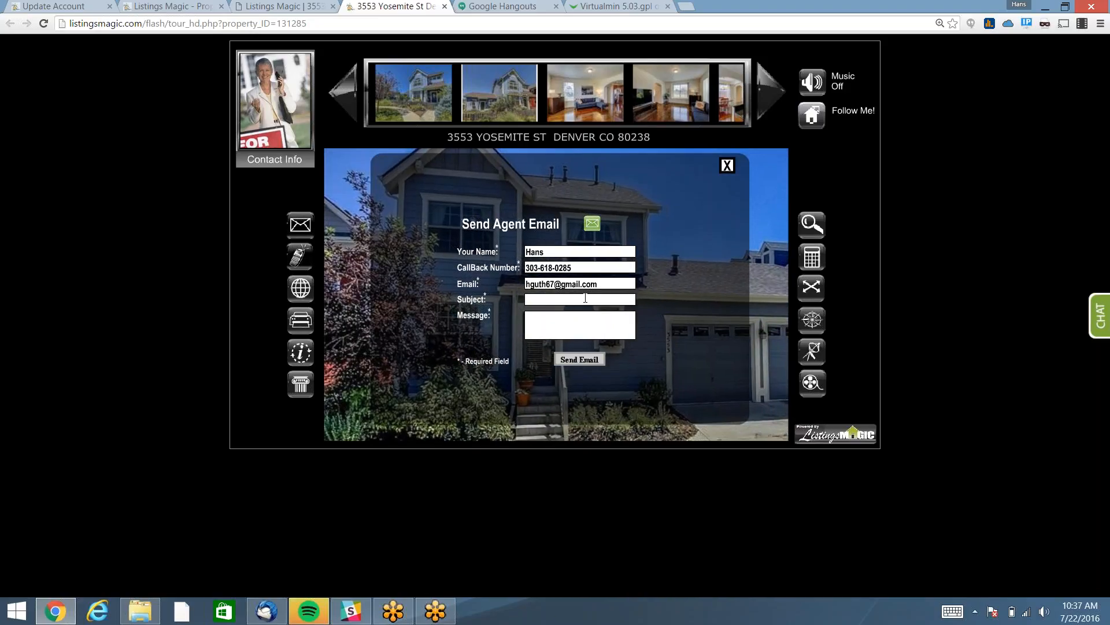
pyautogui.write('More info')
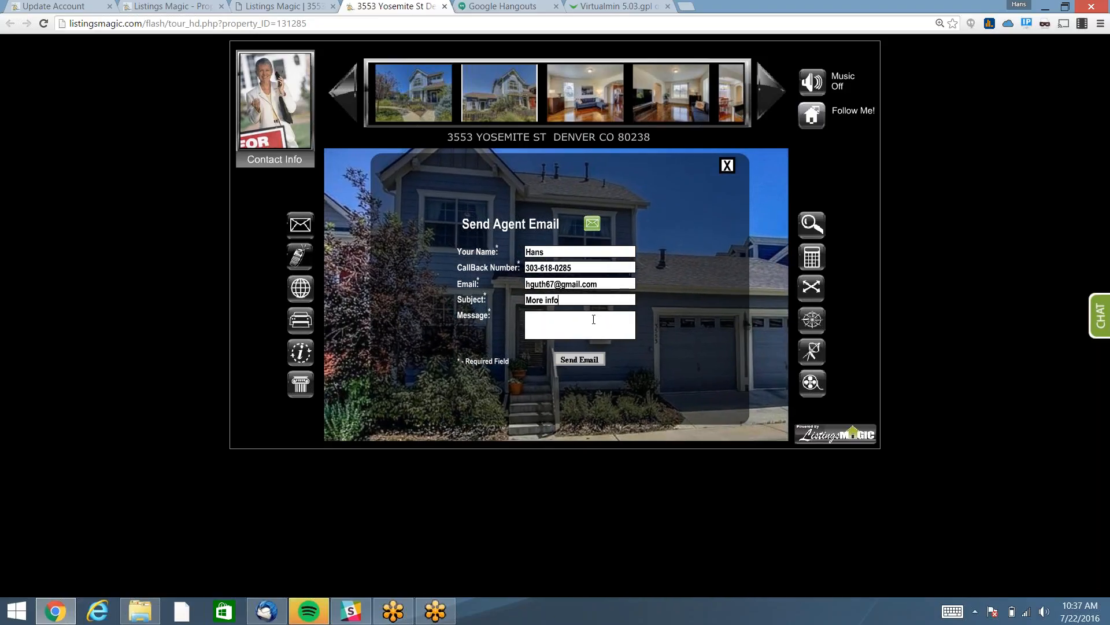
pyautogui.click(596, 332)
pyautogui.write('I woul')
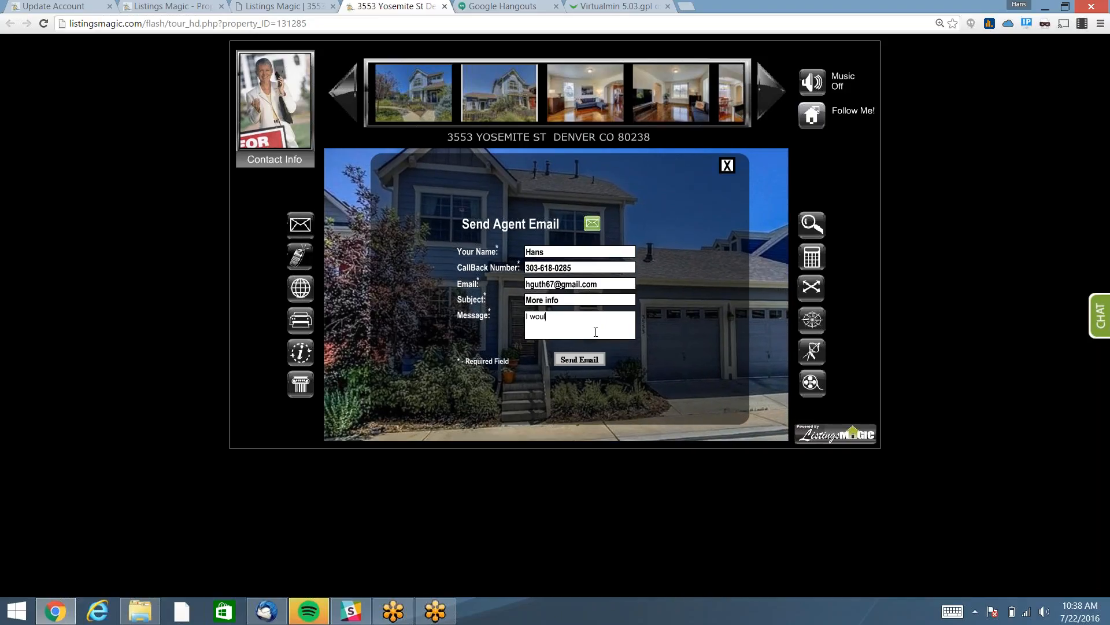
pyautogui.write('d like to see this p')
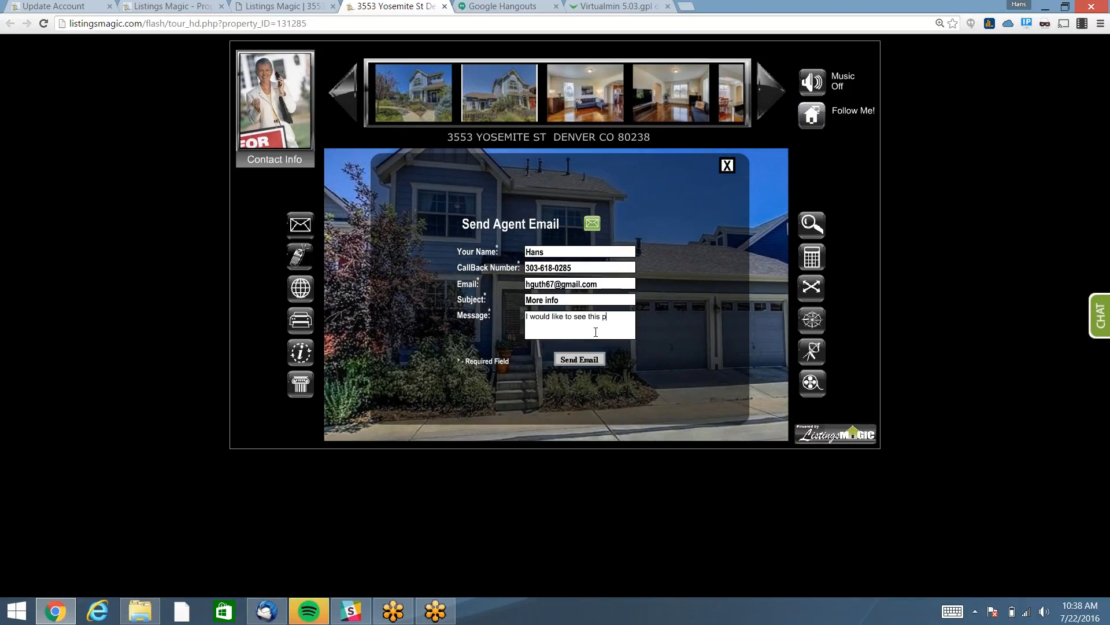
pyautogui.write('roperty')
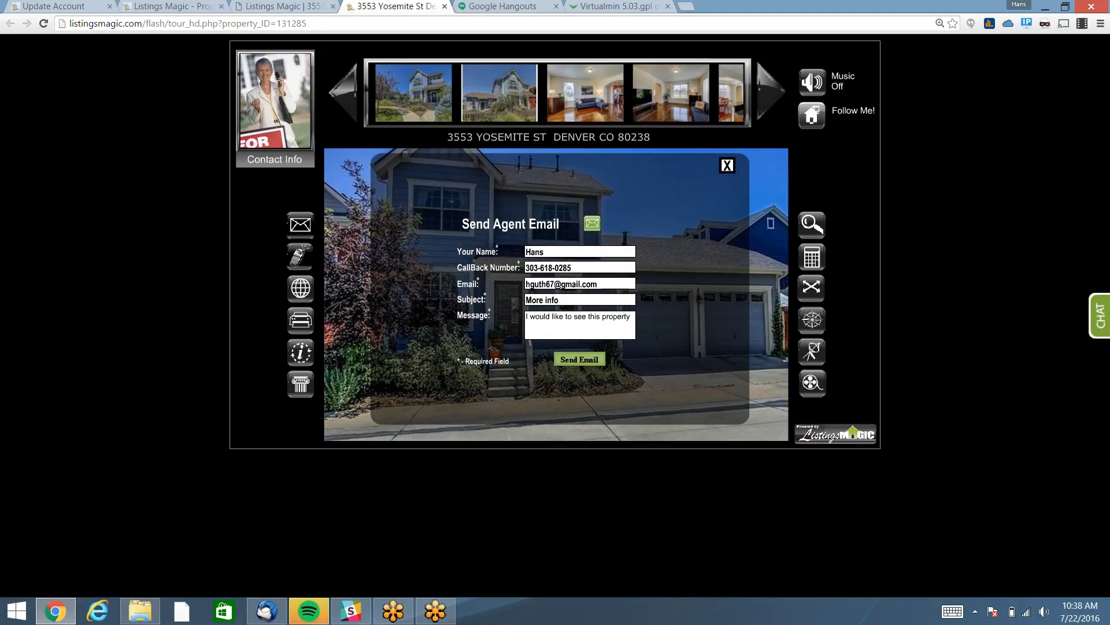
pyautogui.click(580, 359)
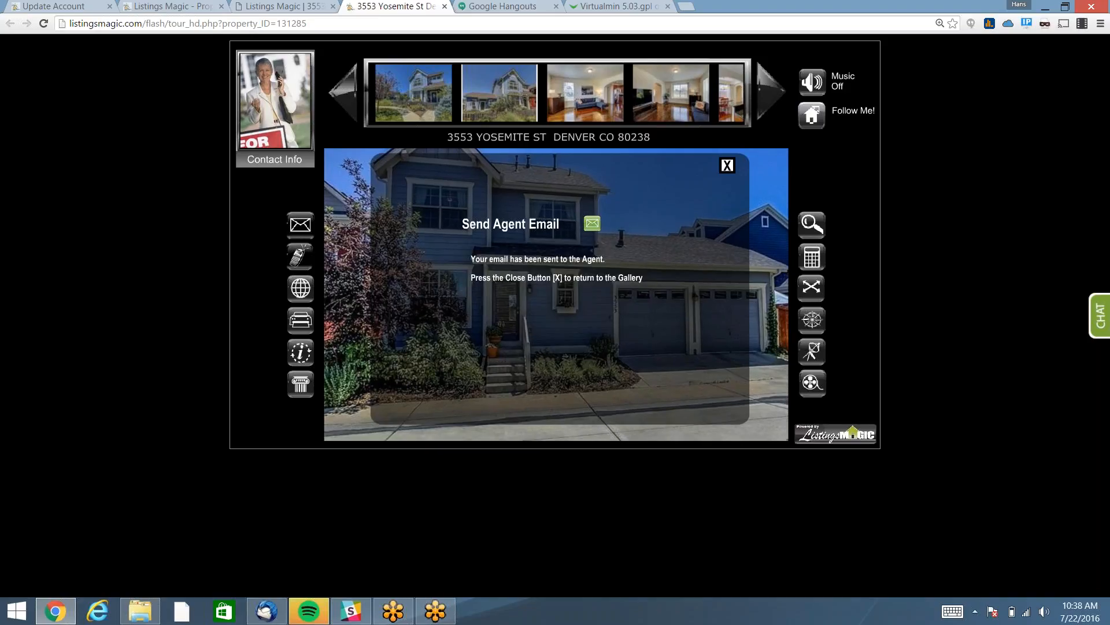
pyautogui.click(727, 167)
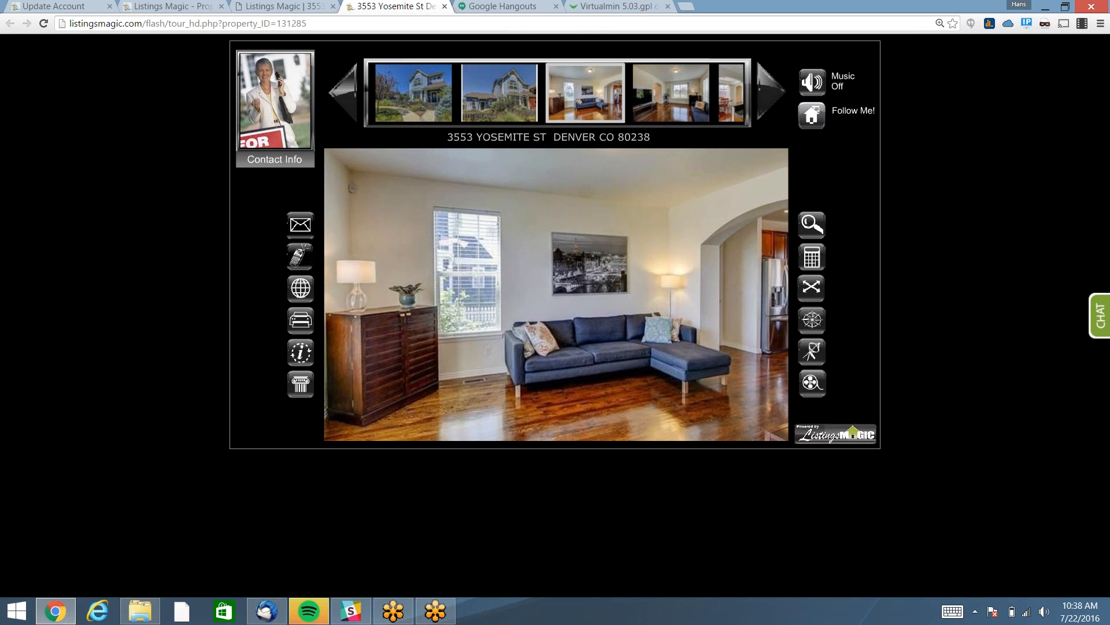
pyautogui.click(168, 6)
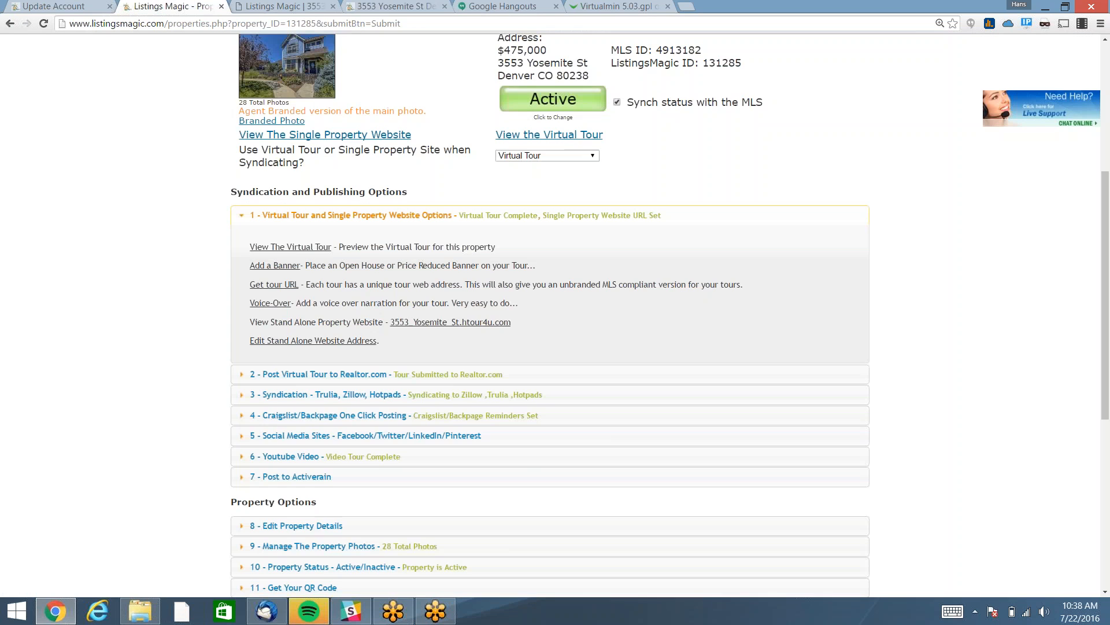
pyautogui.scroll(5, 373, 248)
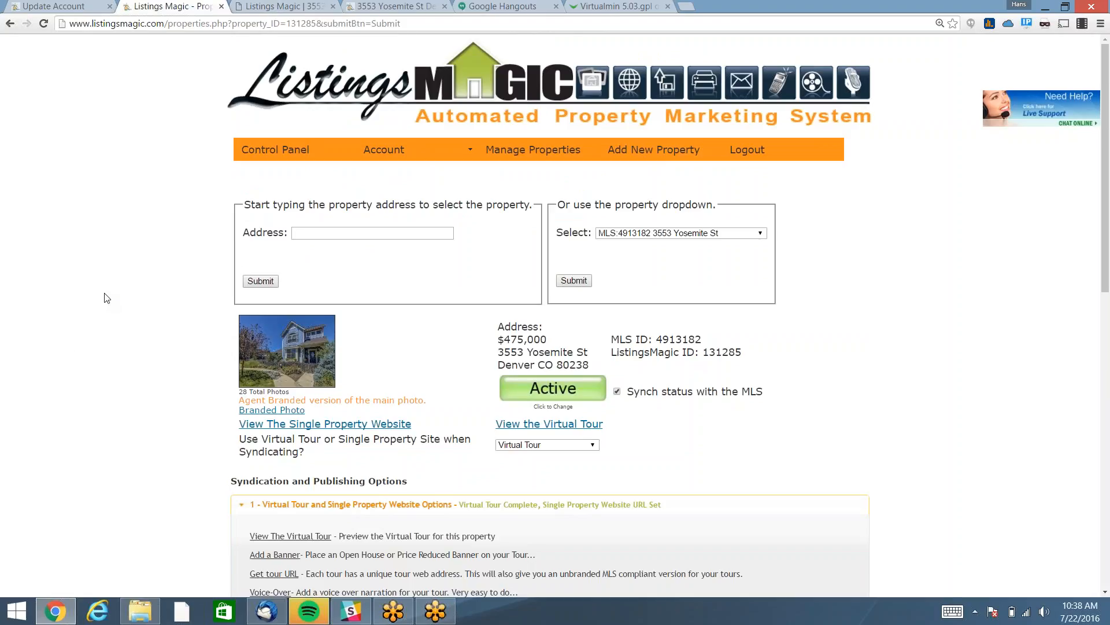
pyautogui.scroll(-2, 107, 298)
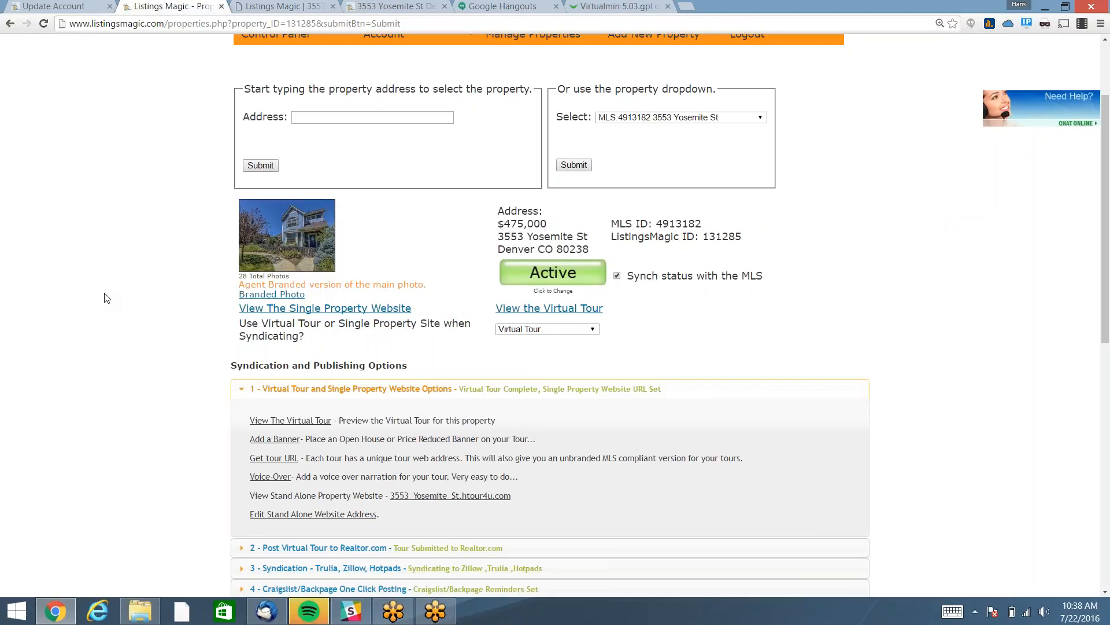
pyautogui.scroll(-2, 107, 298)
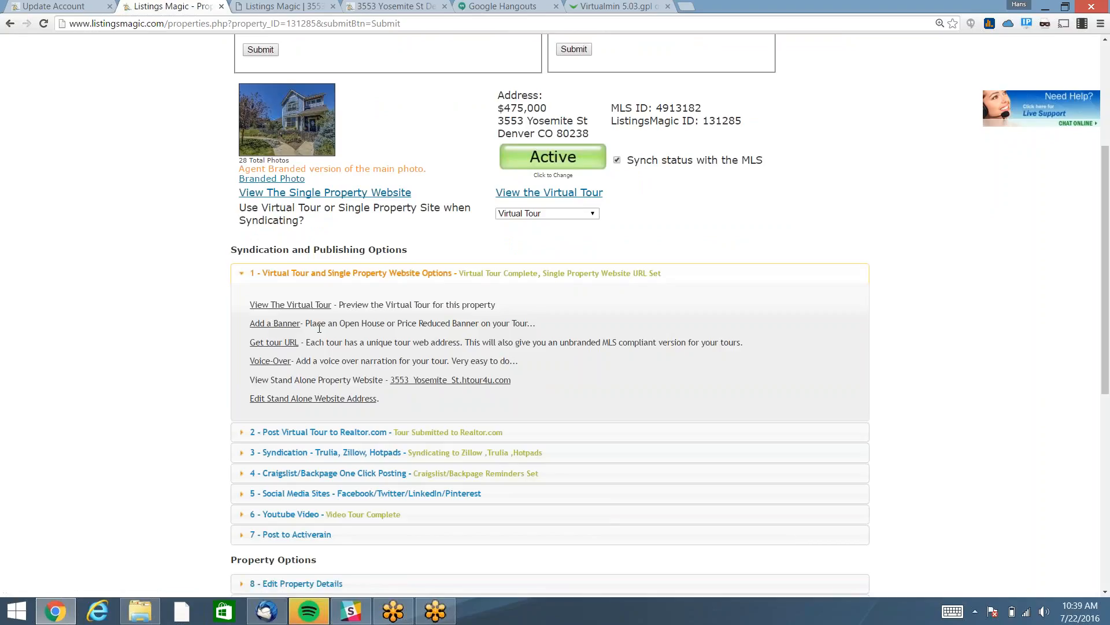
pyautogui.click(272, 346)
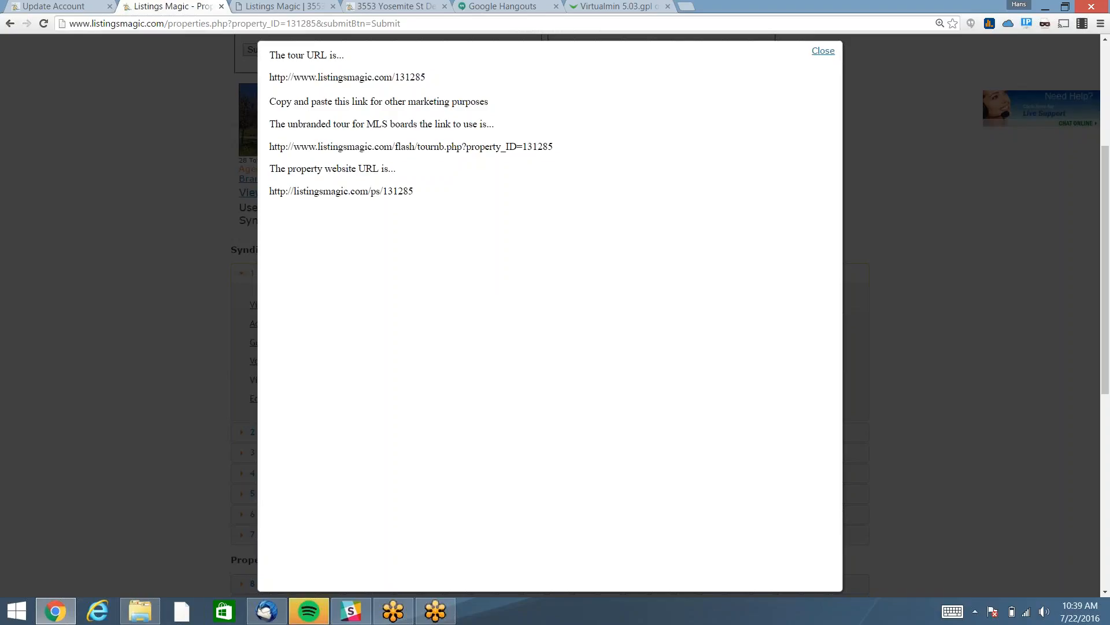
pyautogui.click(822, 52)
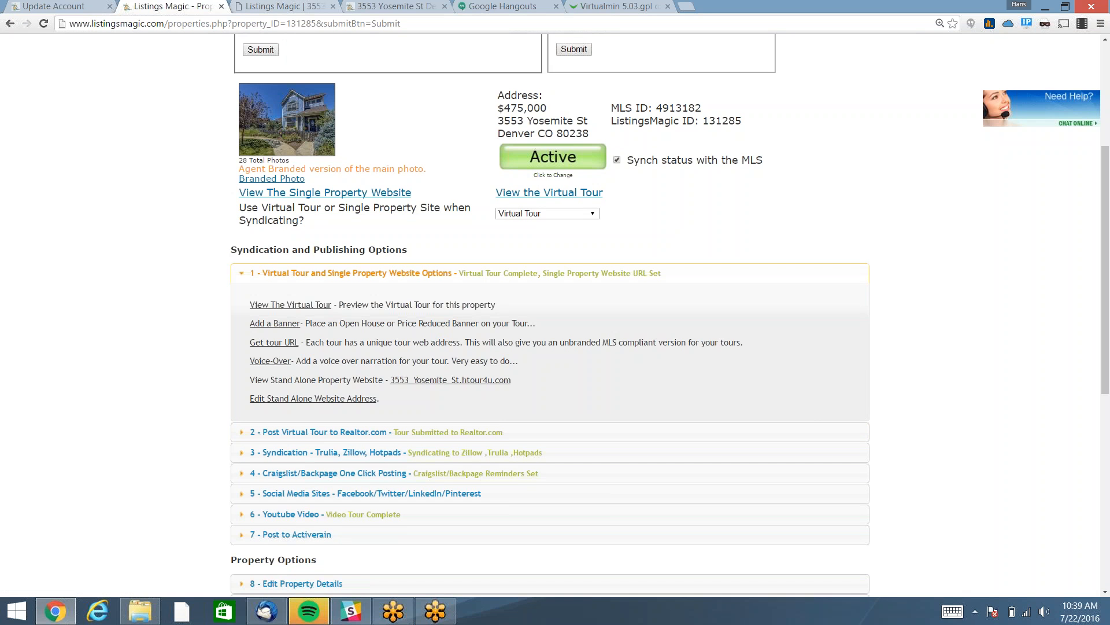
pyautogui.hotkey('ctrl', 'Tab')
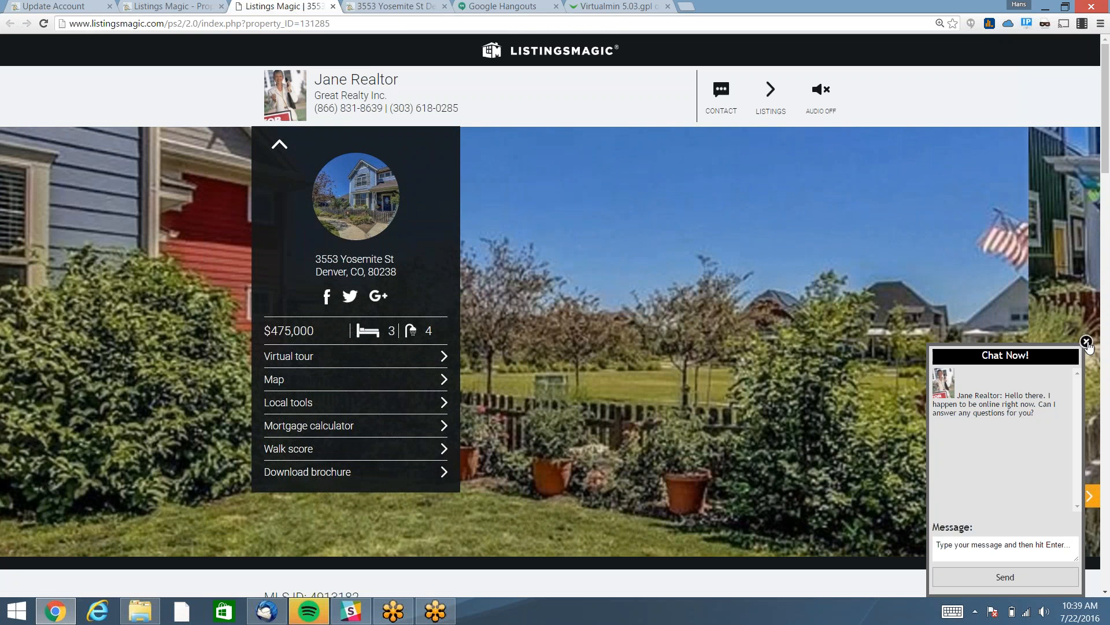
# Dismiss the chat box, check the Contact options, then return to the Listings Magic - Property Check tab.
pyautogui.click(1087, 342)
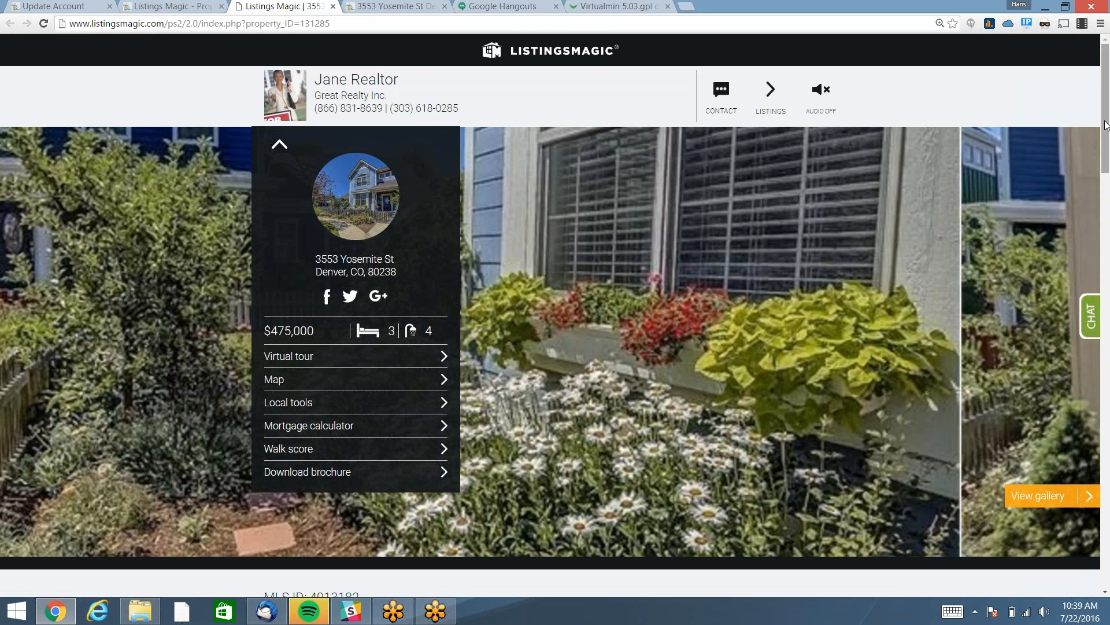
pyautogui.moveTo(1105, 125); pyautogui.dragTo(1053, 116)
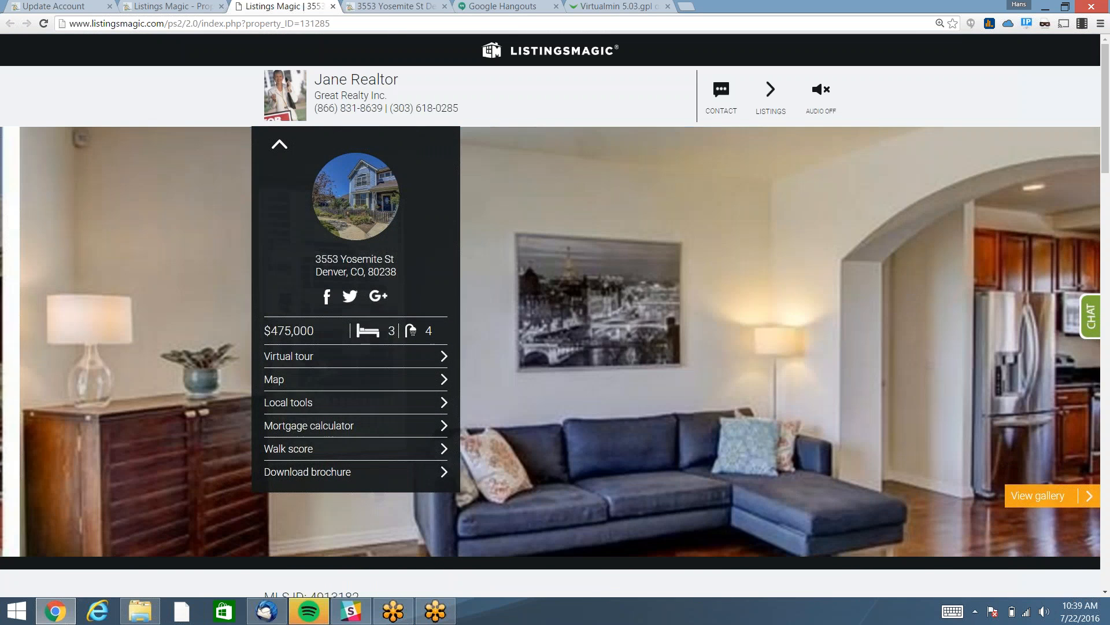
pyautogui.click(721, 93)
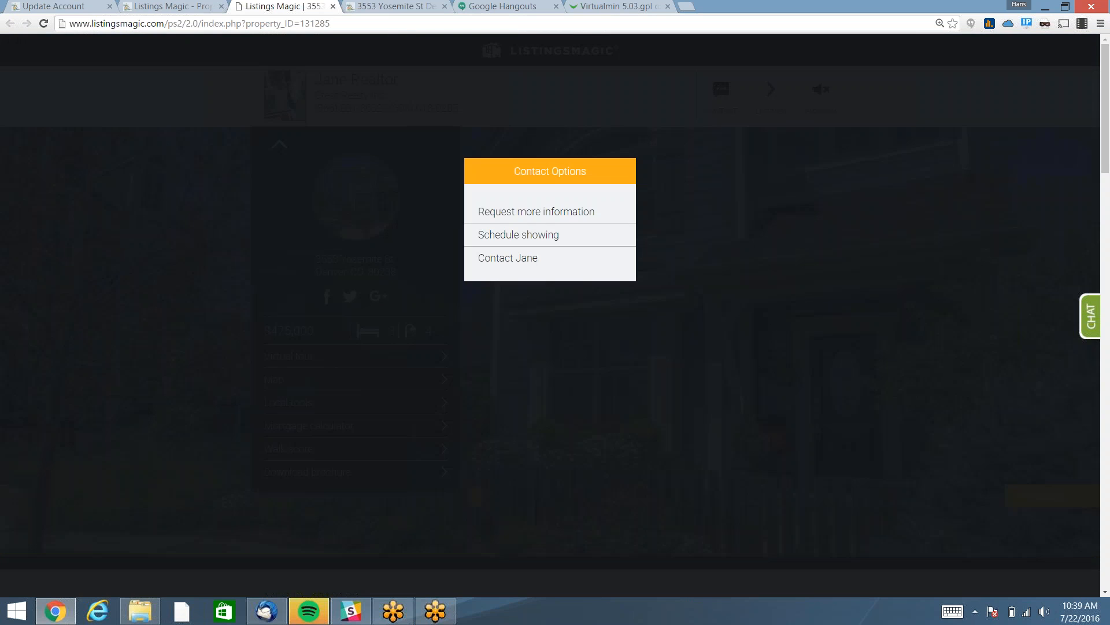
pyautogui.click(671, 157)
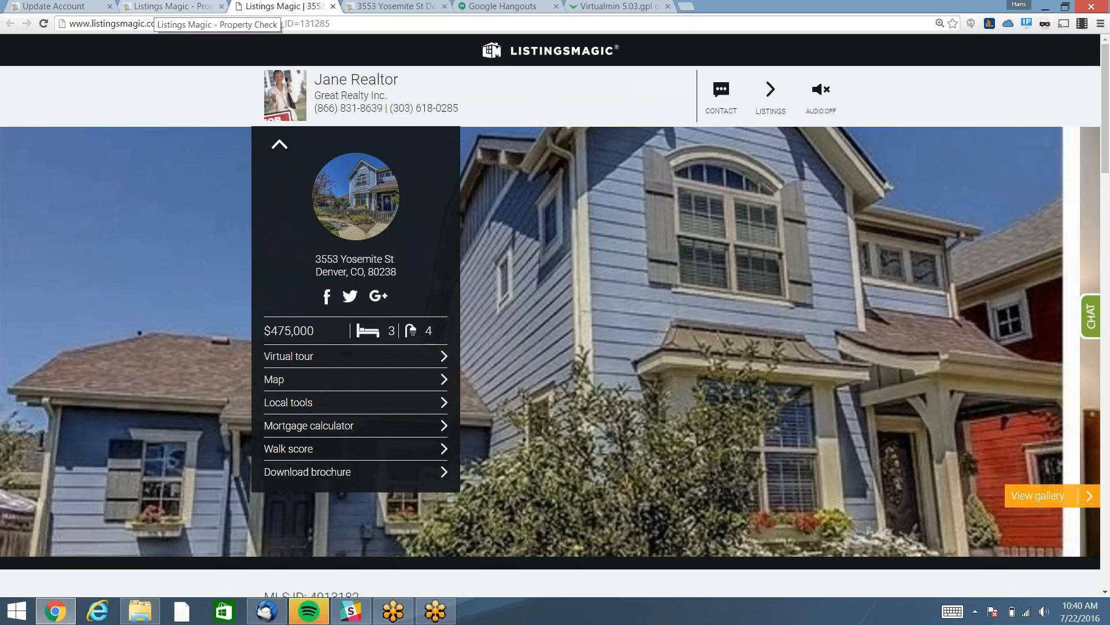
pyautogui.click(155, 7)
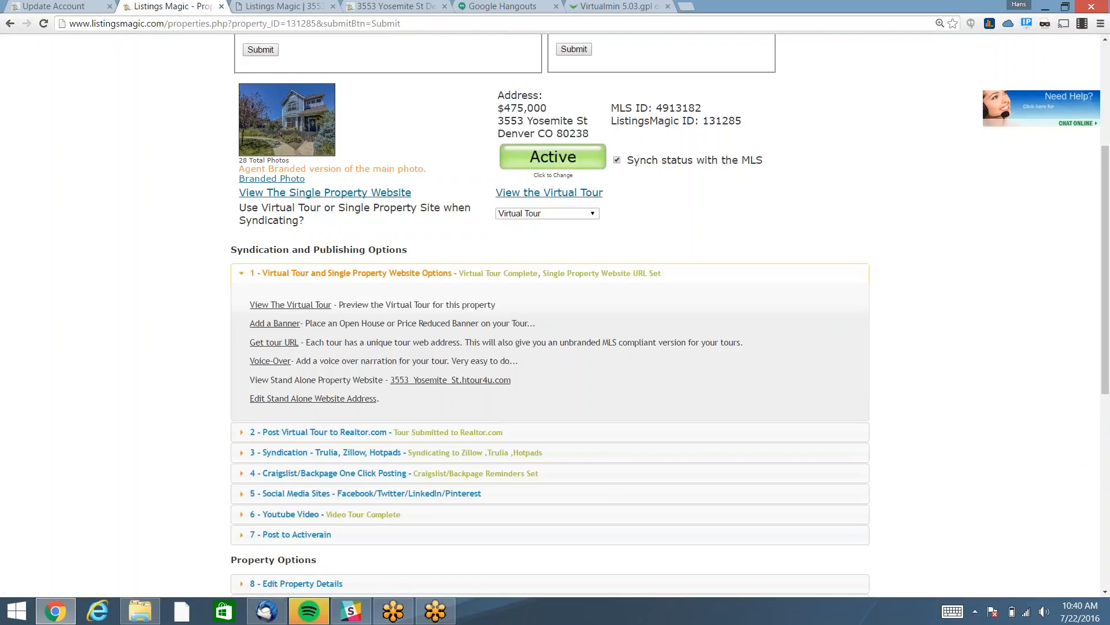
# Check the Realtor.com posting status, then expand section 3 Syndication - Trulia, Zillow, Hotpads.
pyautogui.click(280, 432)
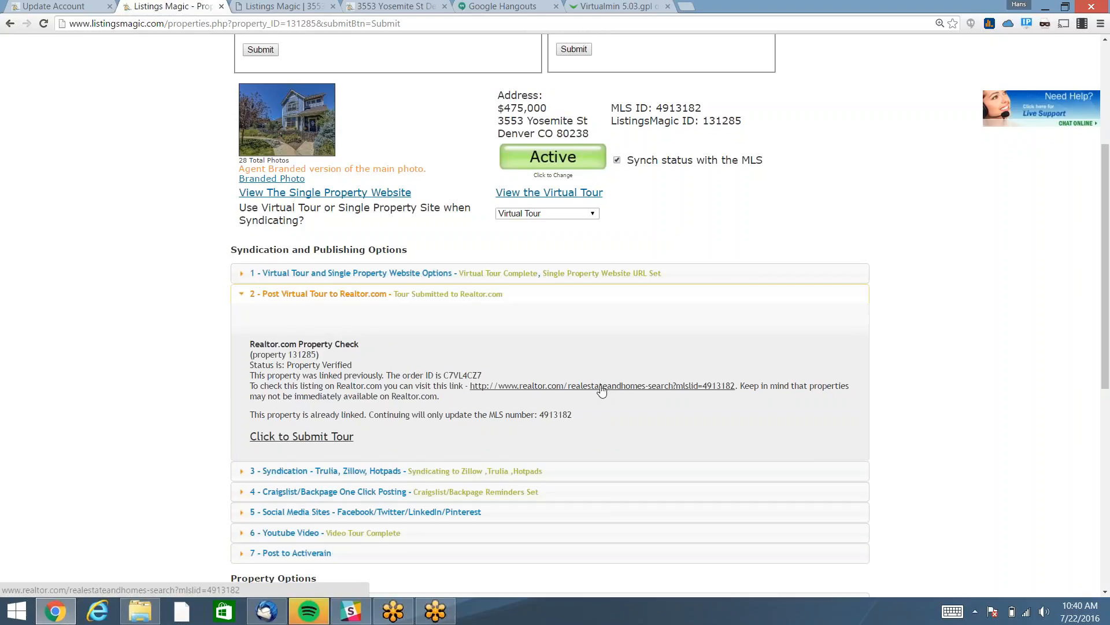
pyautogui.click(303, 294)
pyautogui.click(308, 315)
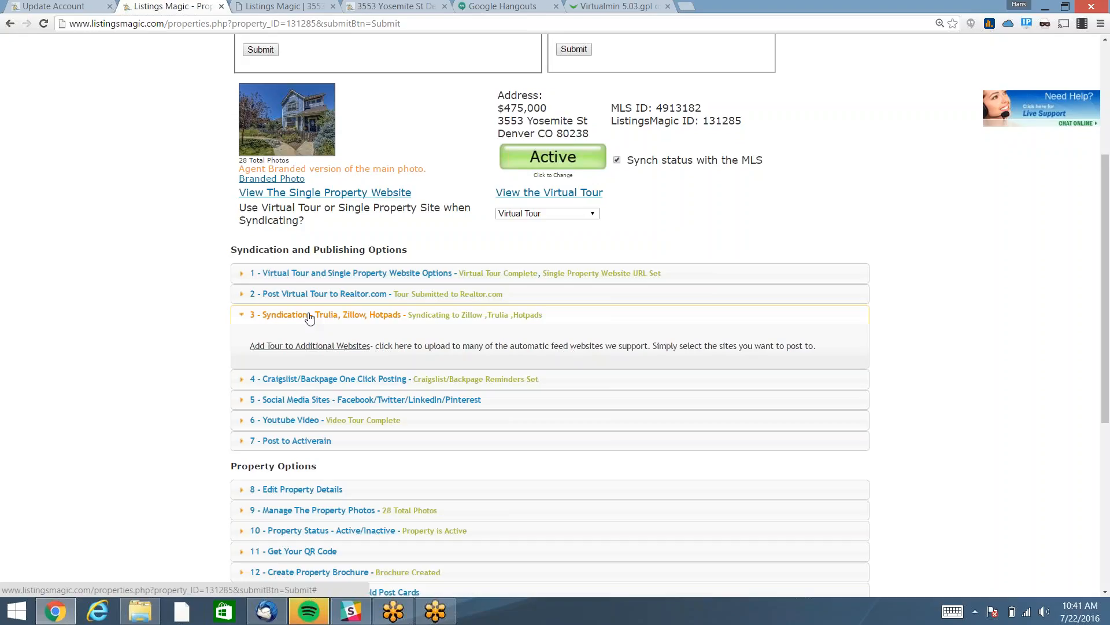
# Collapse the syndication section and expand section 4 Craigslist/Backpage One Click Posting.
pyautogui.click(310, 316)
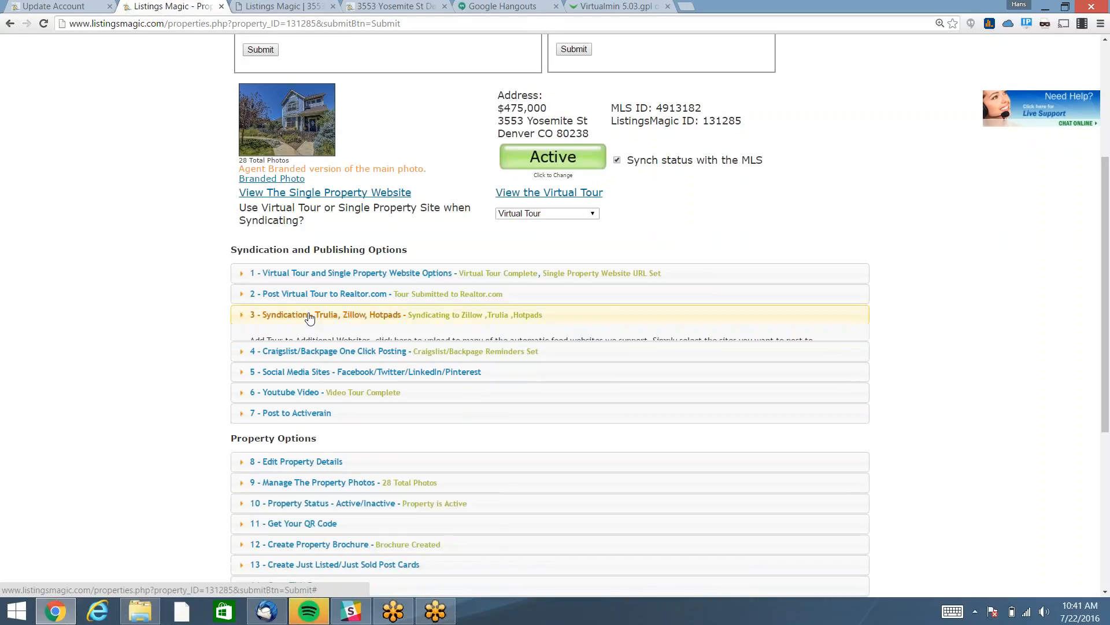
pyautogui.click(295, 337)
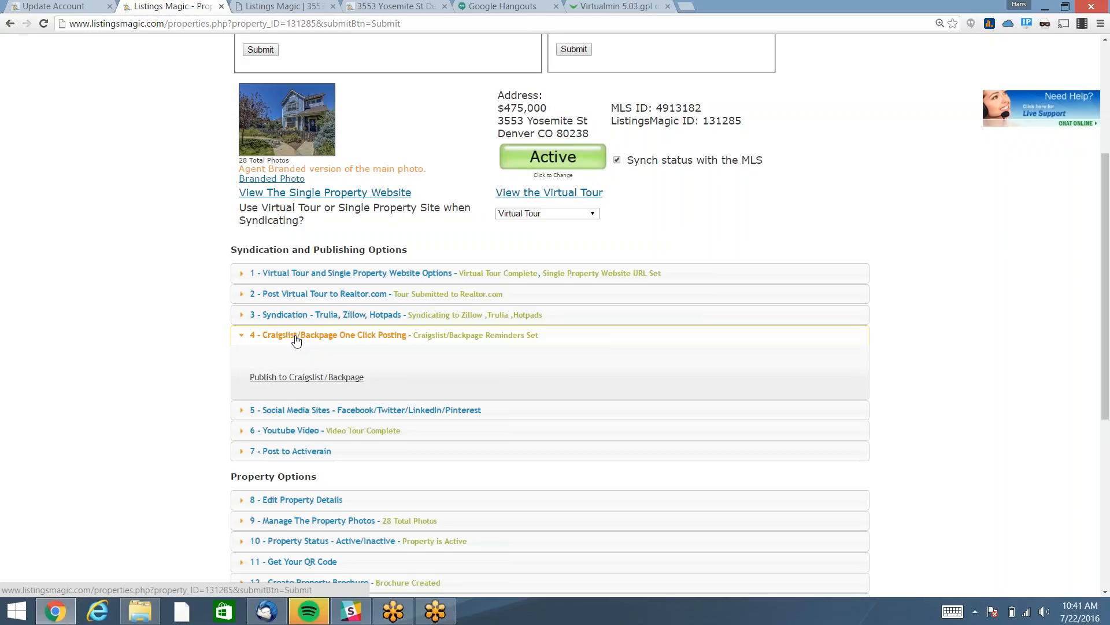
# Open Publish to Craigslist/Backpage and choose POST NOW TO CRAIGSLIST (For Sale).
pyautogui.click(303, 377)
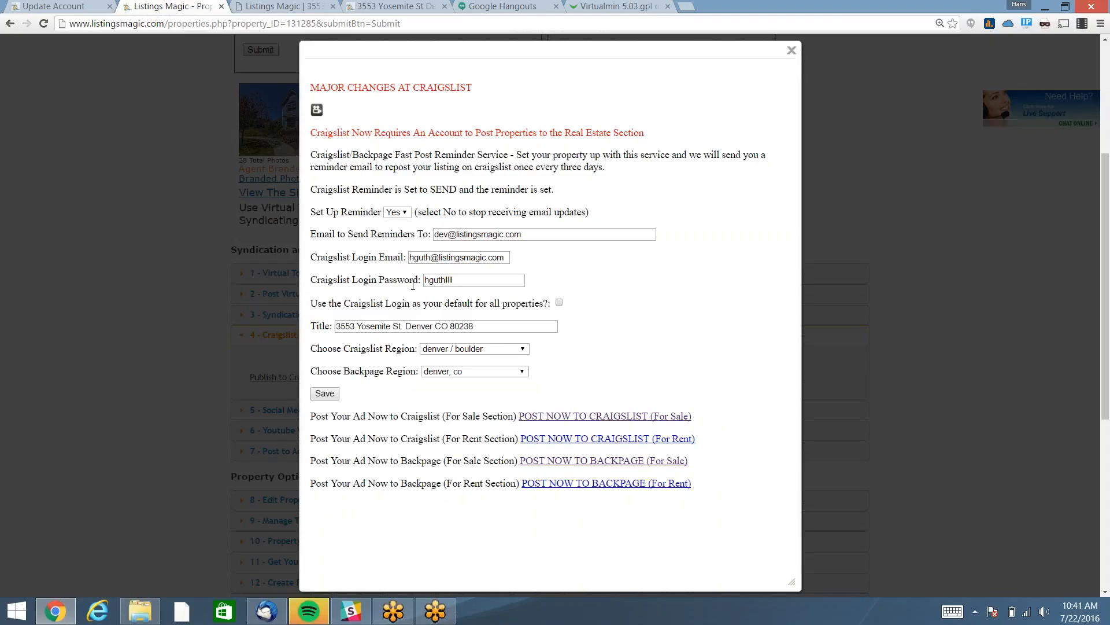
pyautogui.click(601, 418)
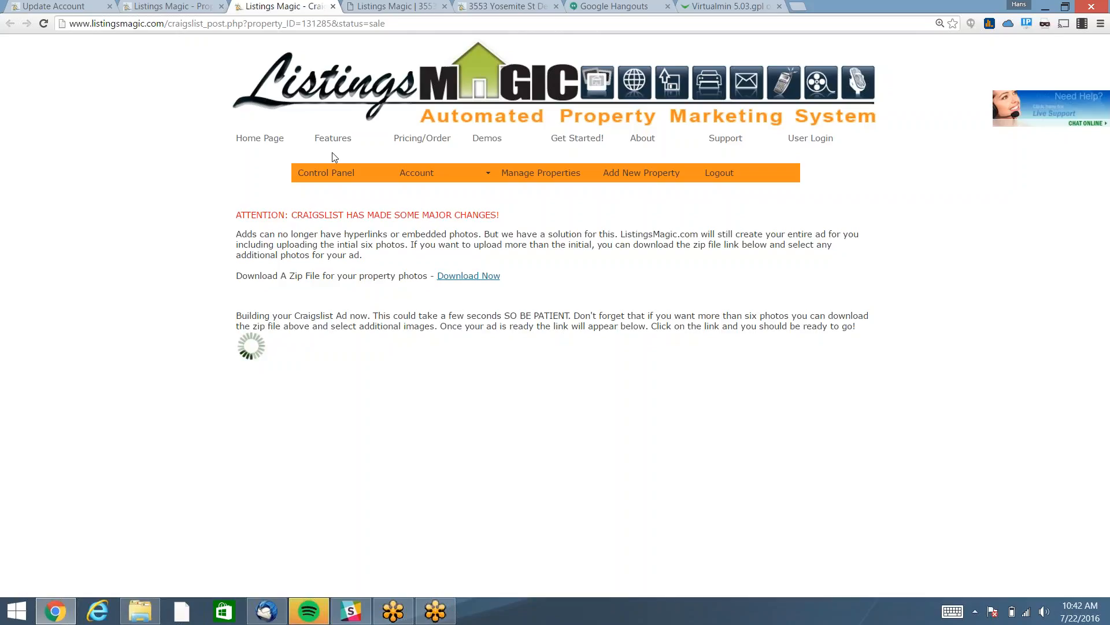
# Go back to the Property Check tab showing the Craigslist/Backpage publishing settings.
pyautogui.click(164, 6)
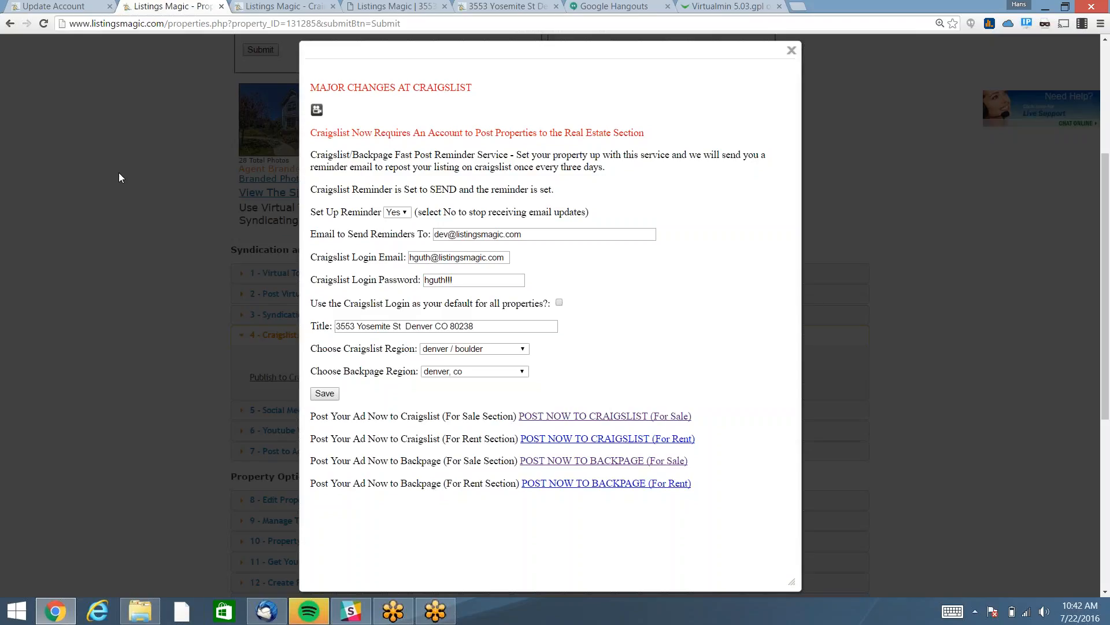
pyautogui.click(599, 462)
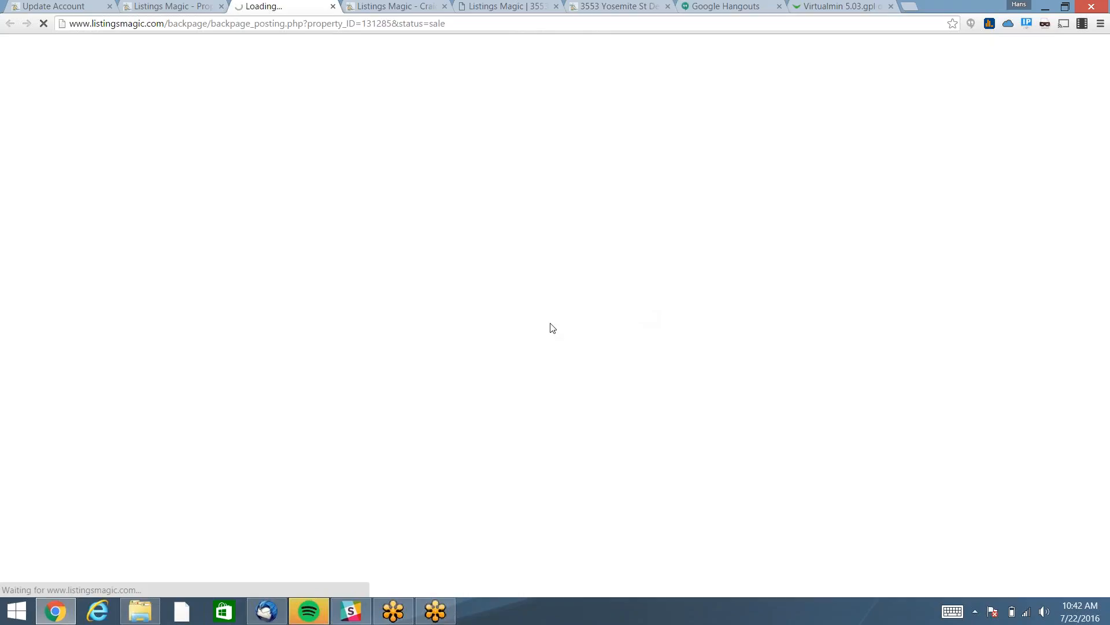
pyautogui.click(187, 11)
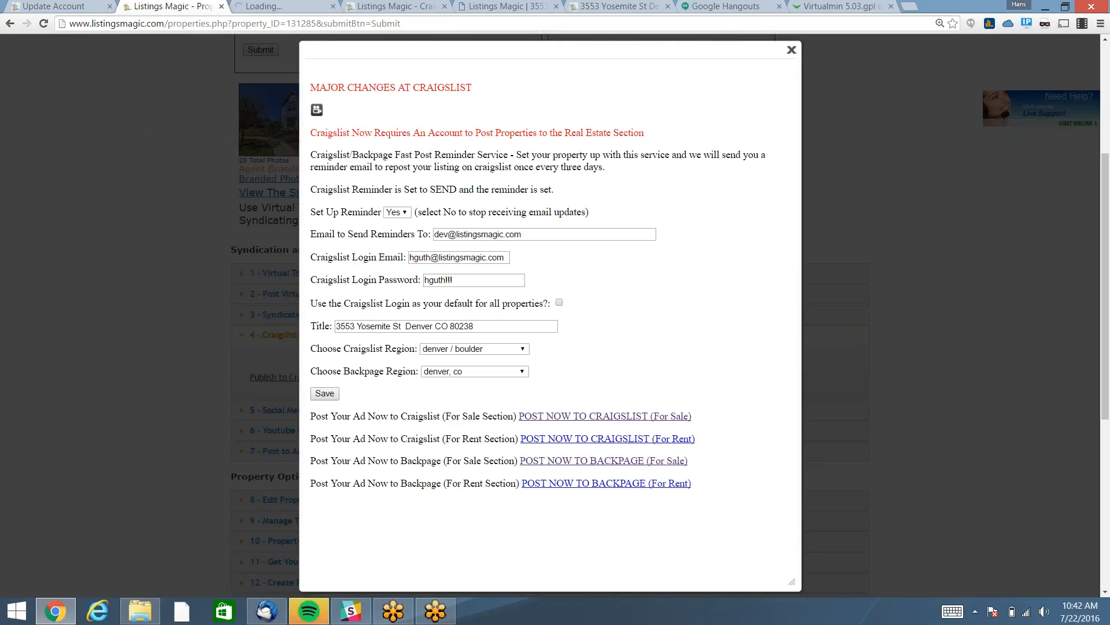
pyautogui.click(791, 49)
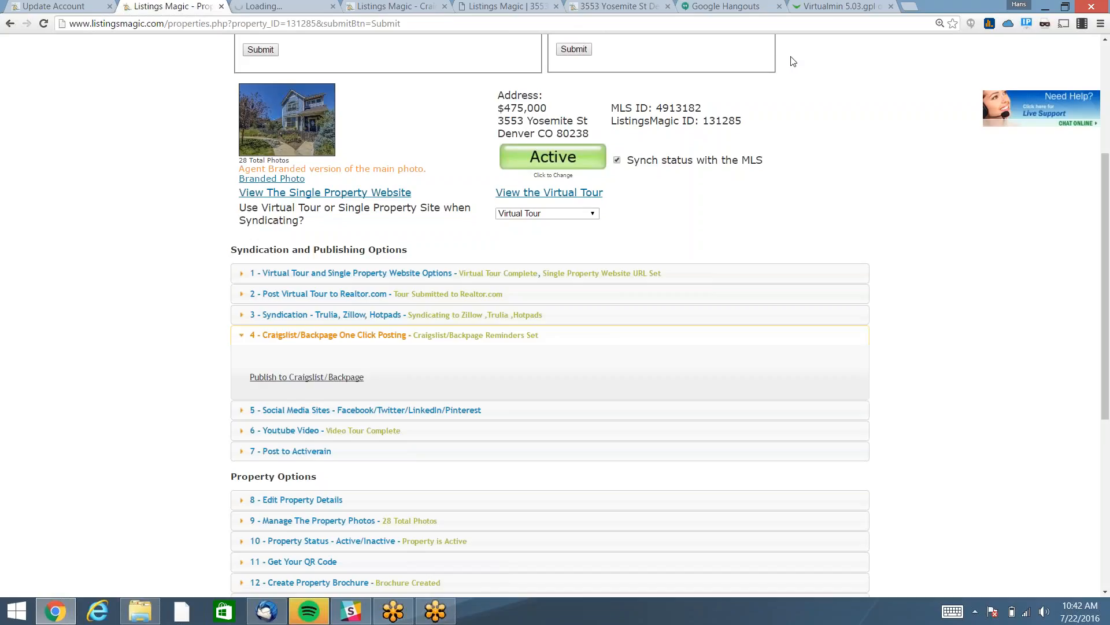
pyautogui.click(301, 381)
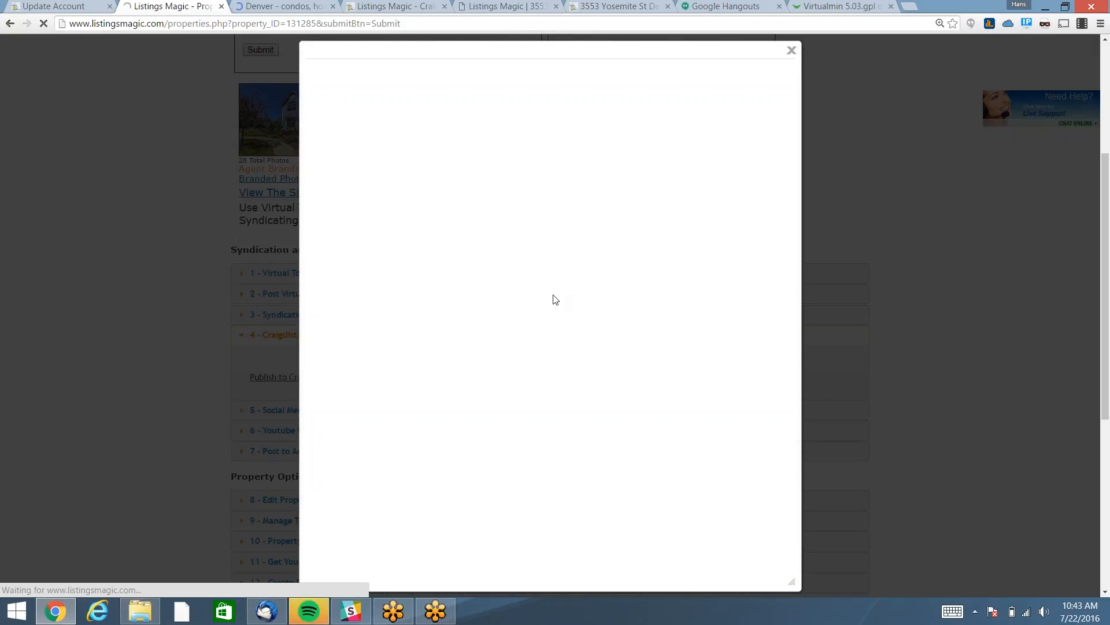
pyautogui.click(405, 6)
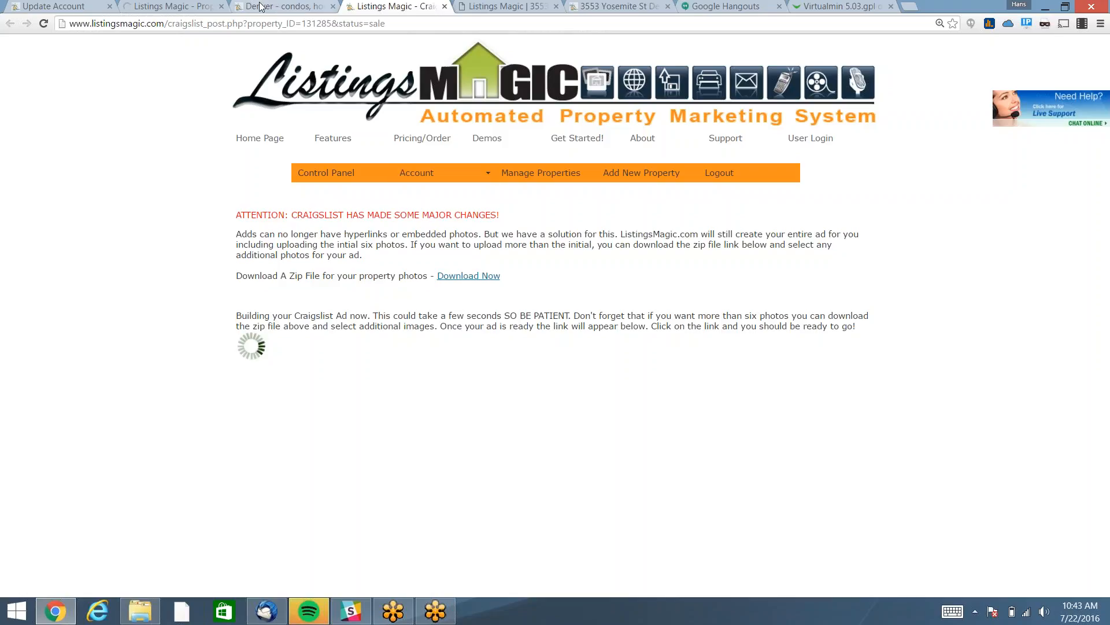
pyautogui.hotkey('ctrl', 'shift', 'Tab')
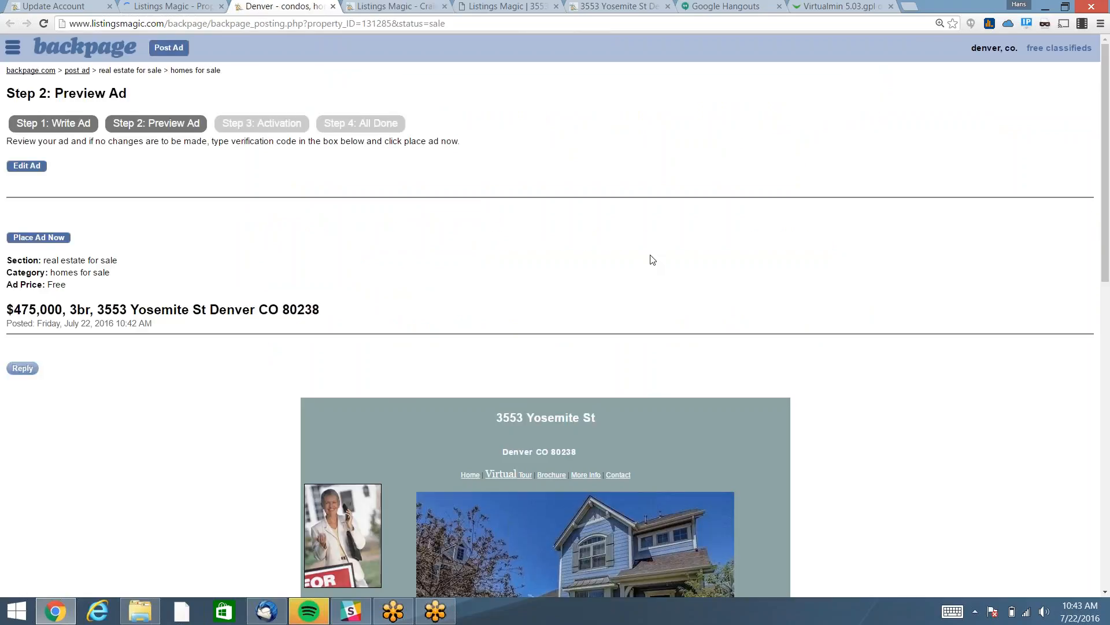
# Scroll through the $475,000 Backpage ad preview, then close that tab.
pyautogui.scroll(-5, 651, 257)
pyautogui.scroll(-2, 650, 259)
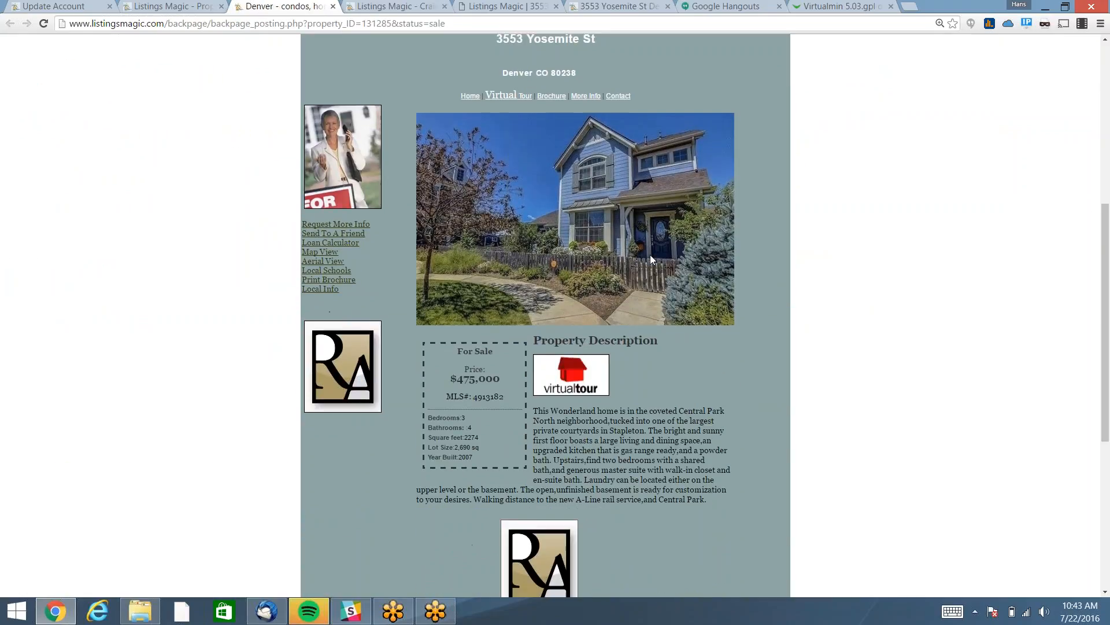
pyautogui.scroll(-6, 650, 259)
pyautogui.scroll(9, 650, 259)
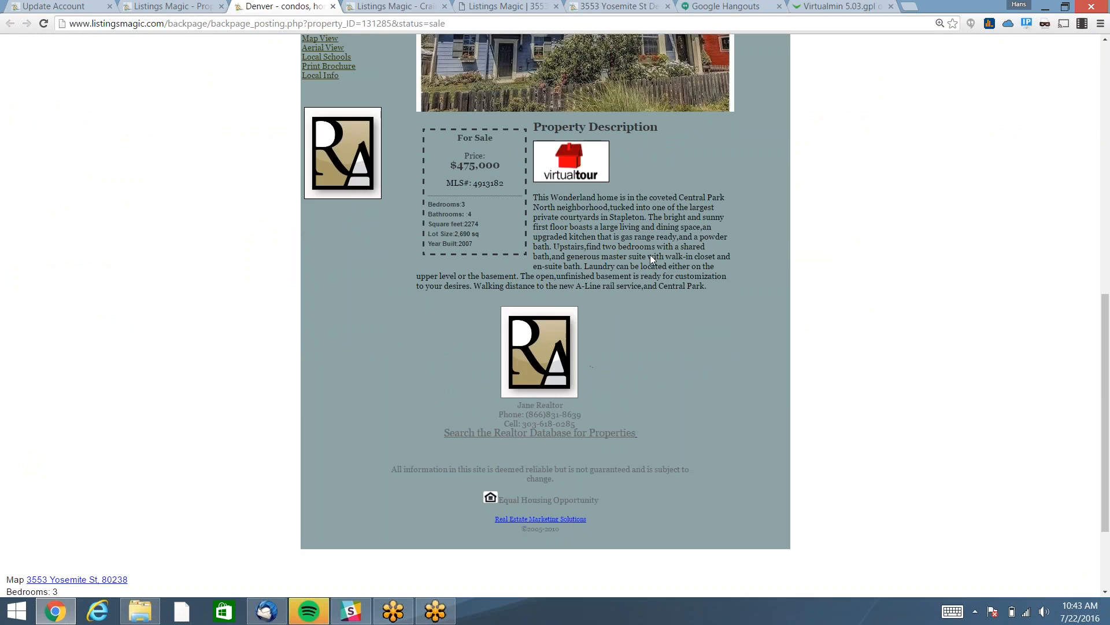
pyautogui.scroll(2, 650, 259)
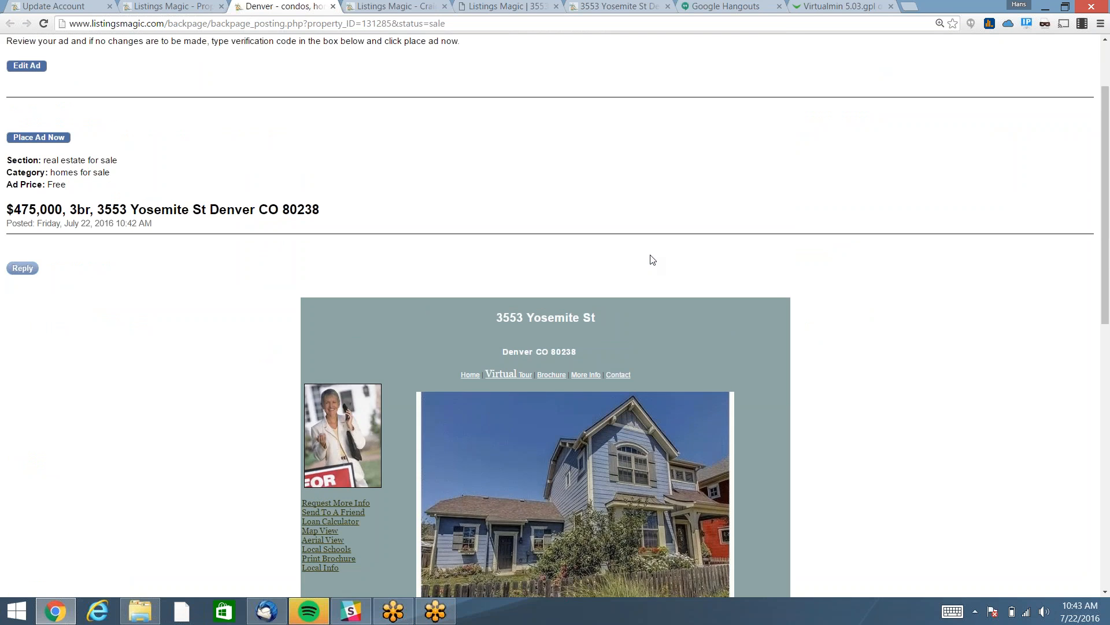
pyautogui.scroll(-4, 650, 259)
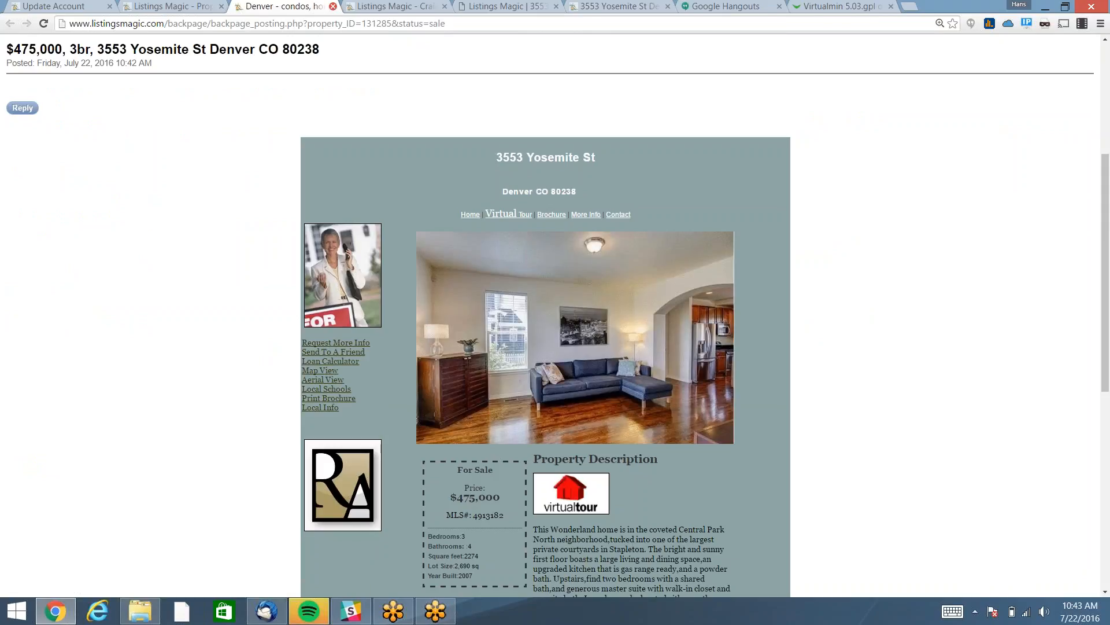
pyautogui.click(333, 7)
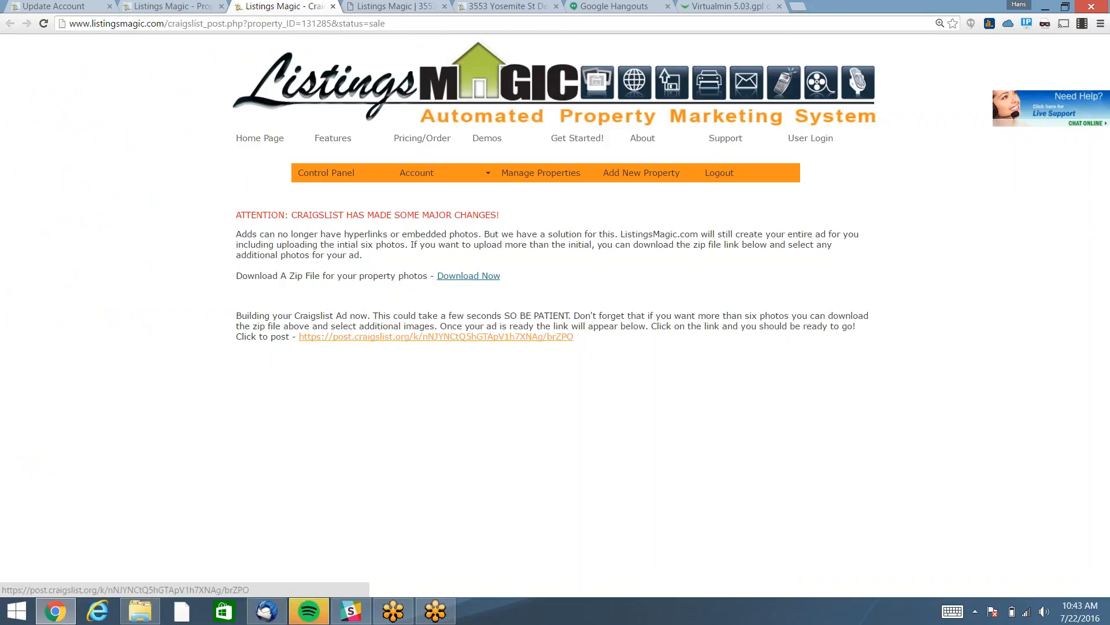
# Open the post.craigslist.org link, log in to Craigslist, and return to the Property Check tab.
pyautogui.click(436, 339)
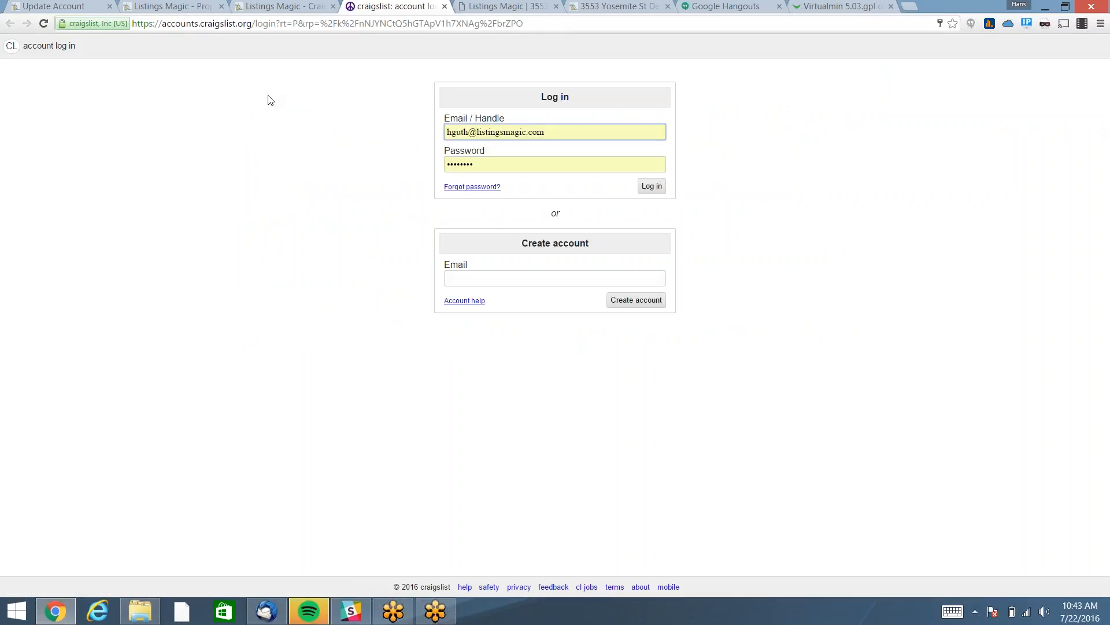
pyautogui.click(661, 187)
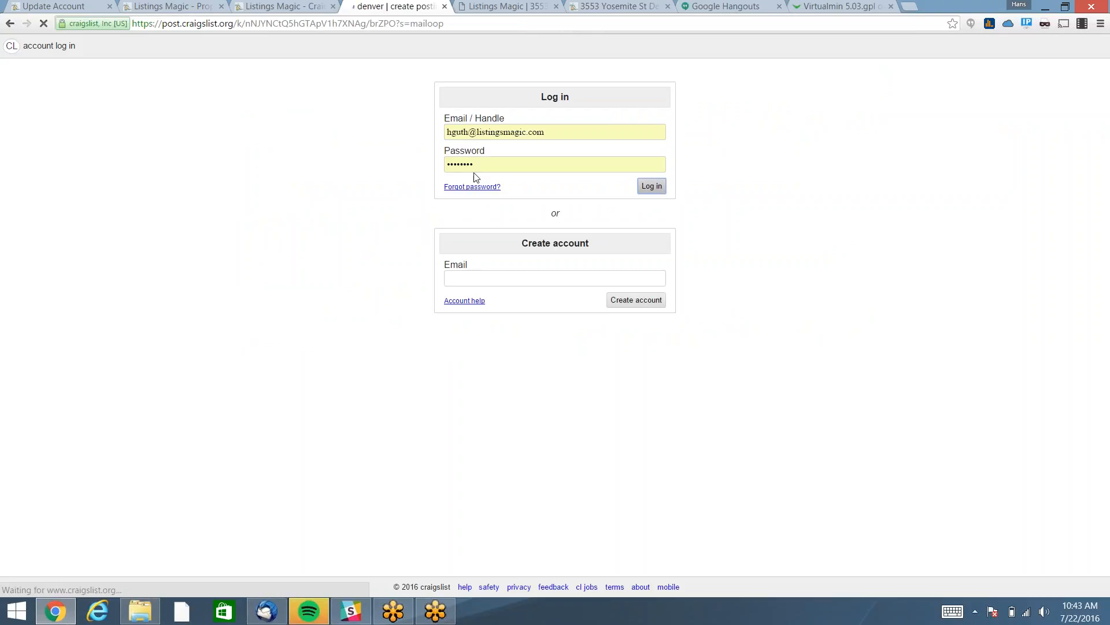
pyautogui.click(173, 6)
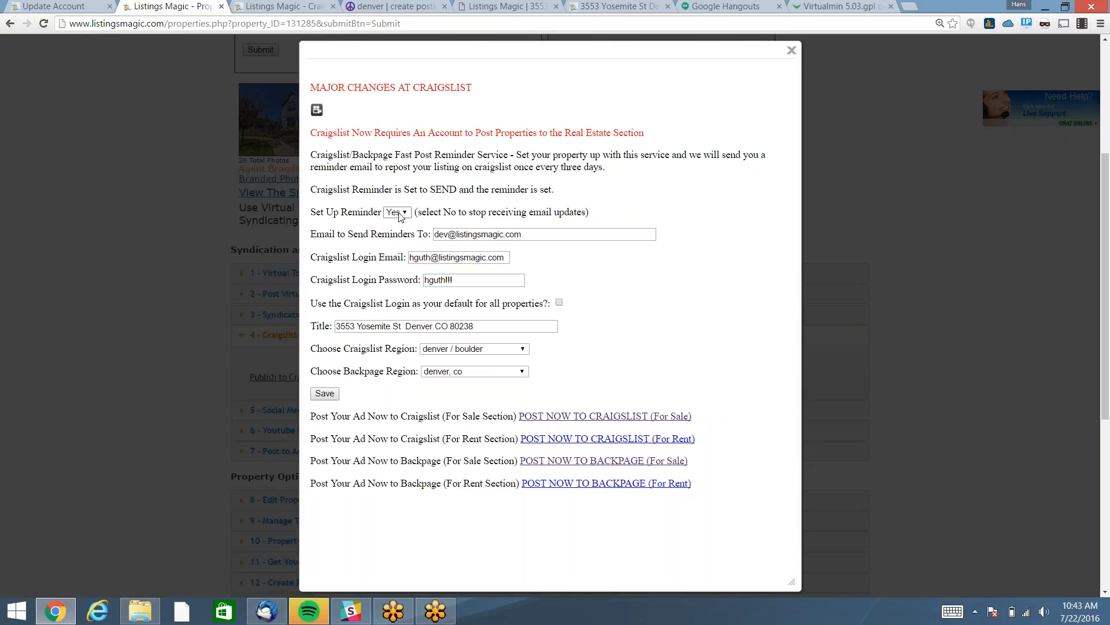
# Close the posting settings, swap section 4 for '5 - Social Media Sites', and choose Publish to FACEBOOK Now.
pyautogui.click(177, 234)
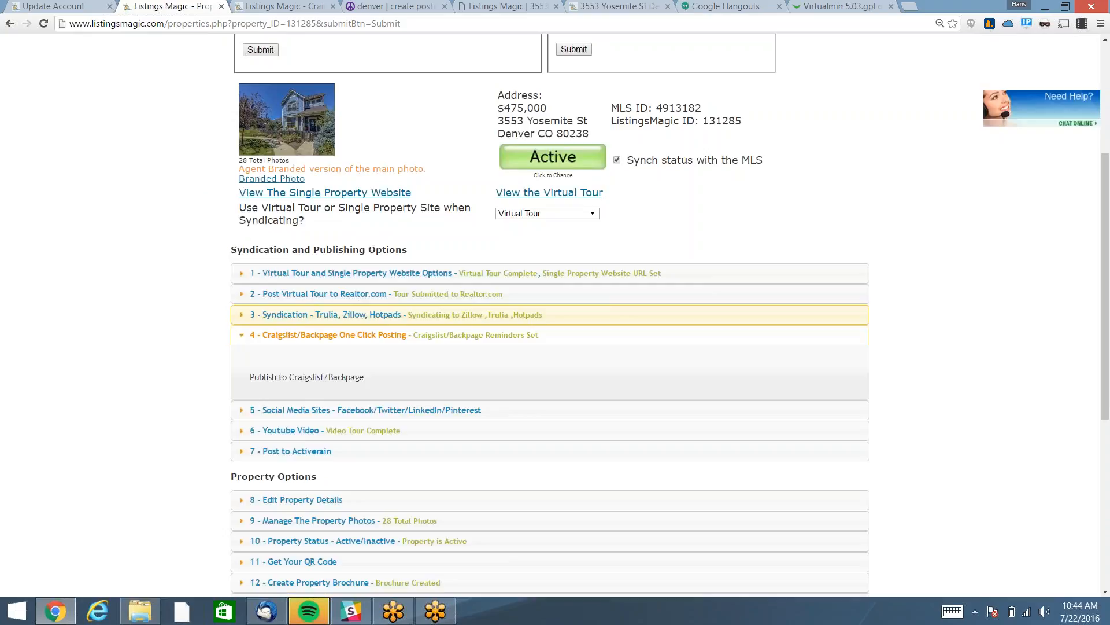
pyautogui.click(292, 337)
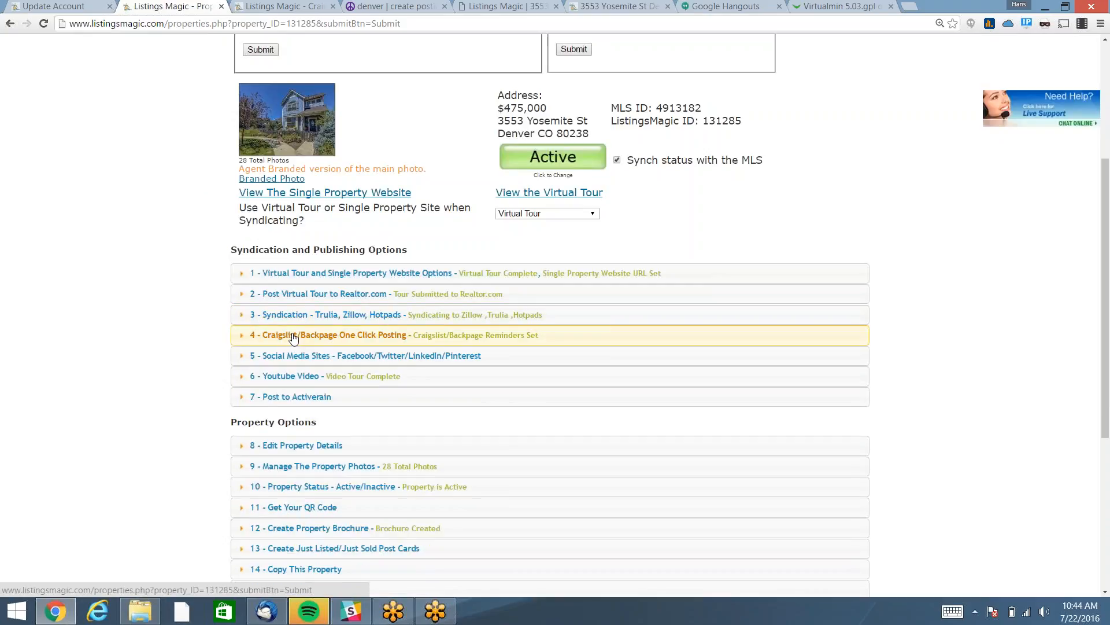
pyautogui.click(301, 357)
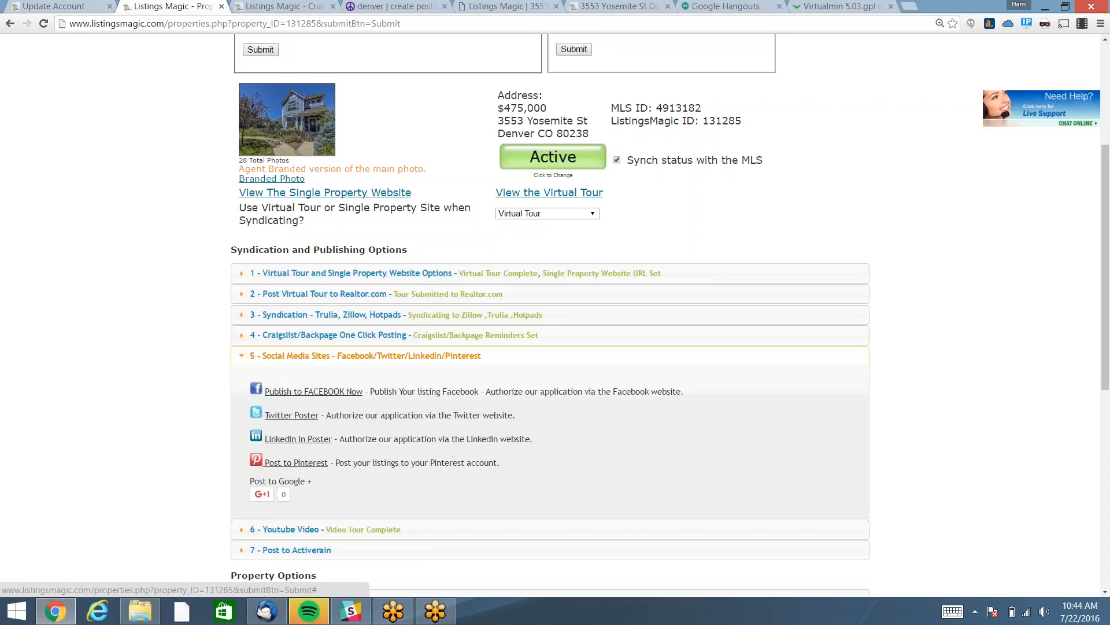
pyautogui.click(325, 394)
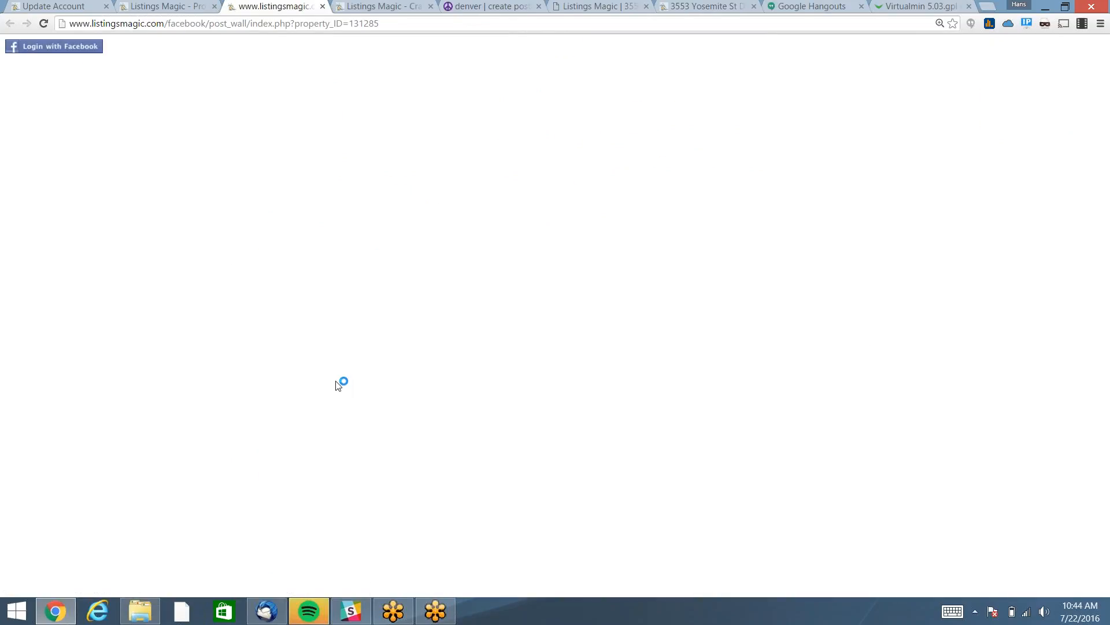
# Log in with Facebook and keep 'Your Wall' as the posting destination.
pyautogui.click(55, 46)
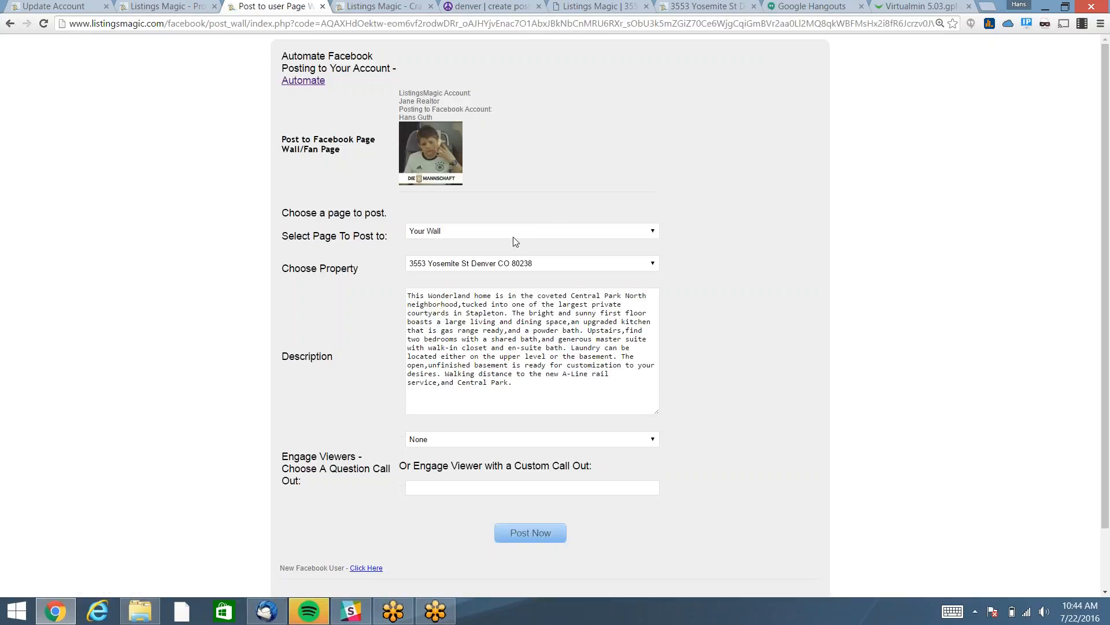
pyautogui.click(514, 239)
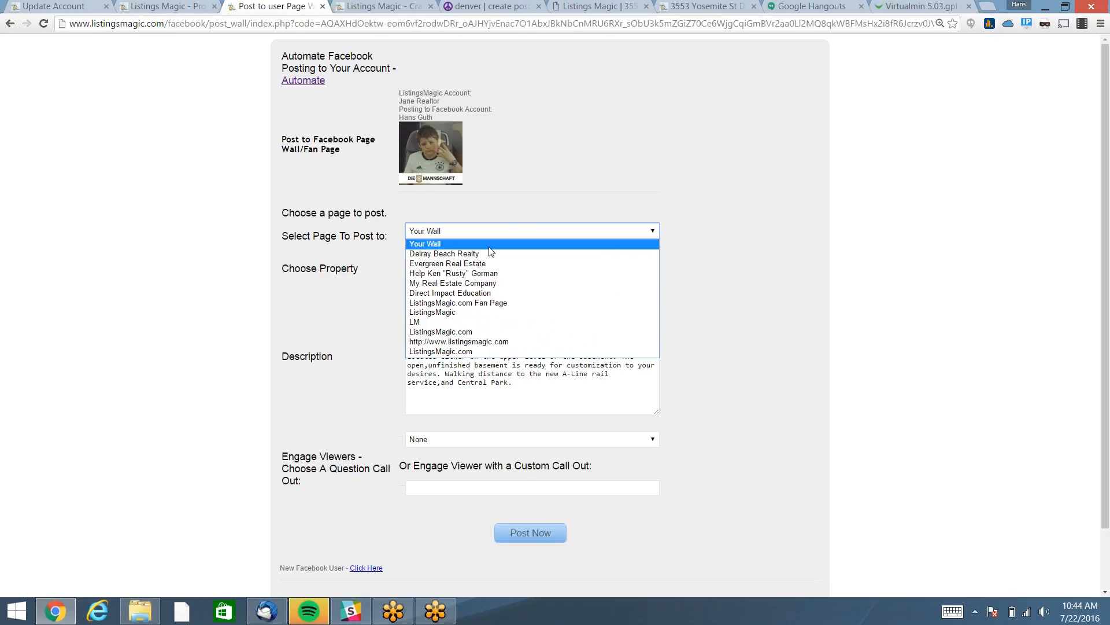
pyautogui.click(497, 244)
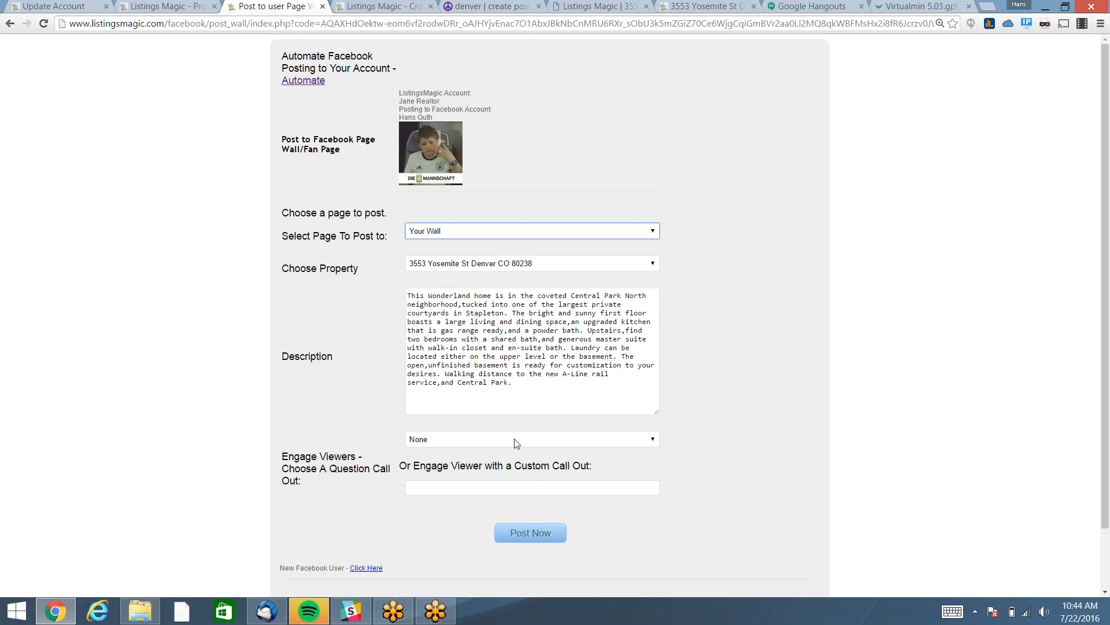
# Post the listing with the call-out 'What do you like about this property?' and view it on Facebook.
pyautogui.click(452, 445)
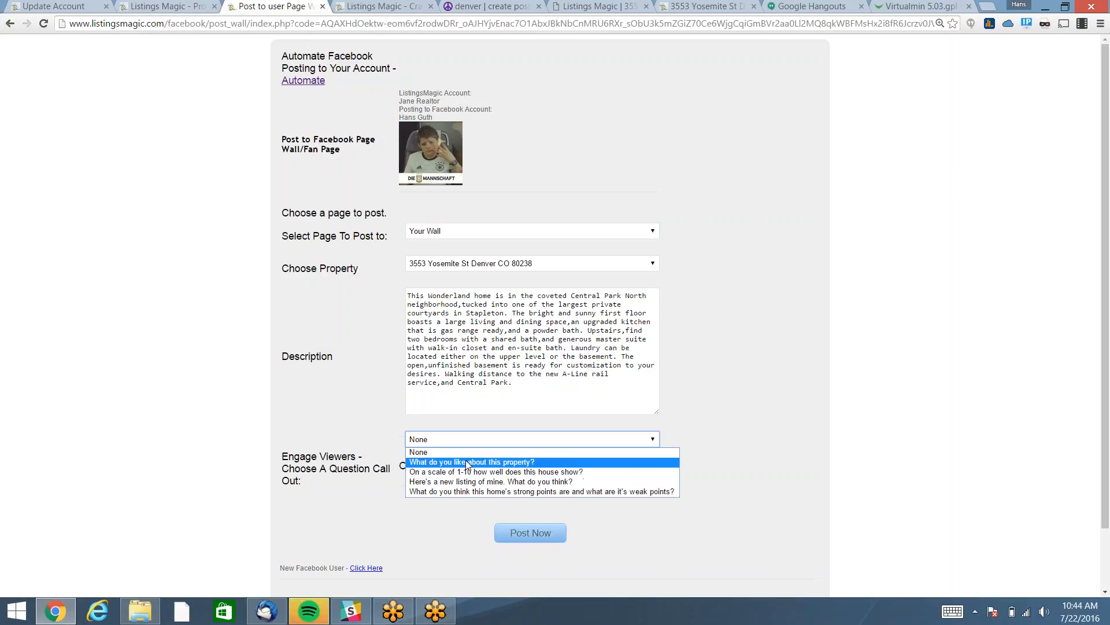
pyautogui.click(466, 461)
pyautogui.click(435, 488)
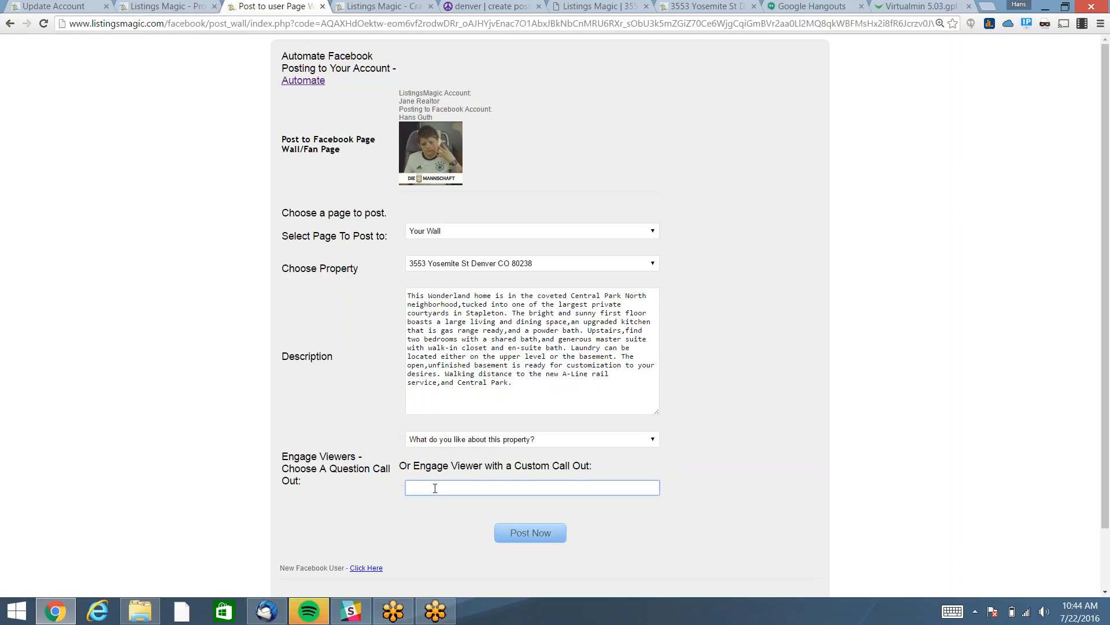
pyautogui.click(530, 533)
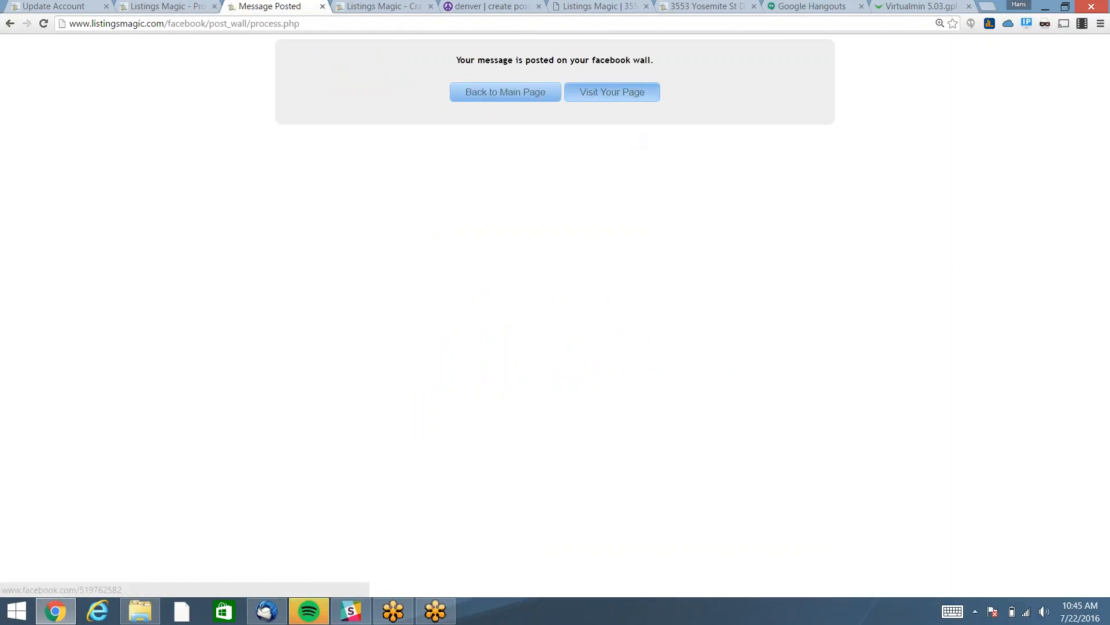
pyautogui.click(613, 93)
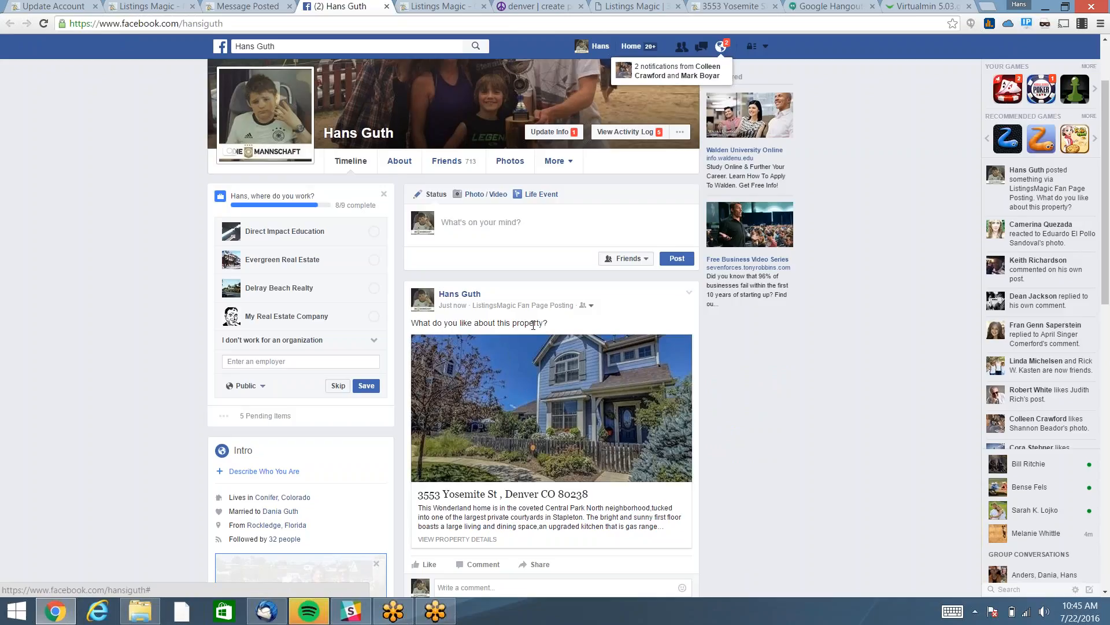
pyautogui.click(689, 295)
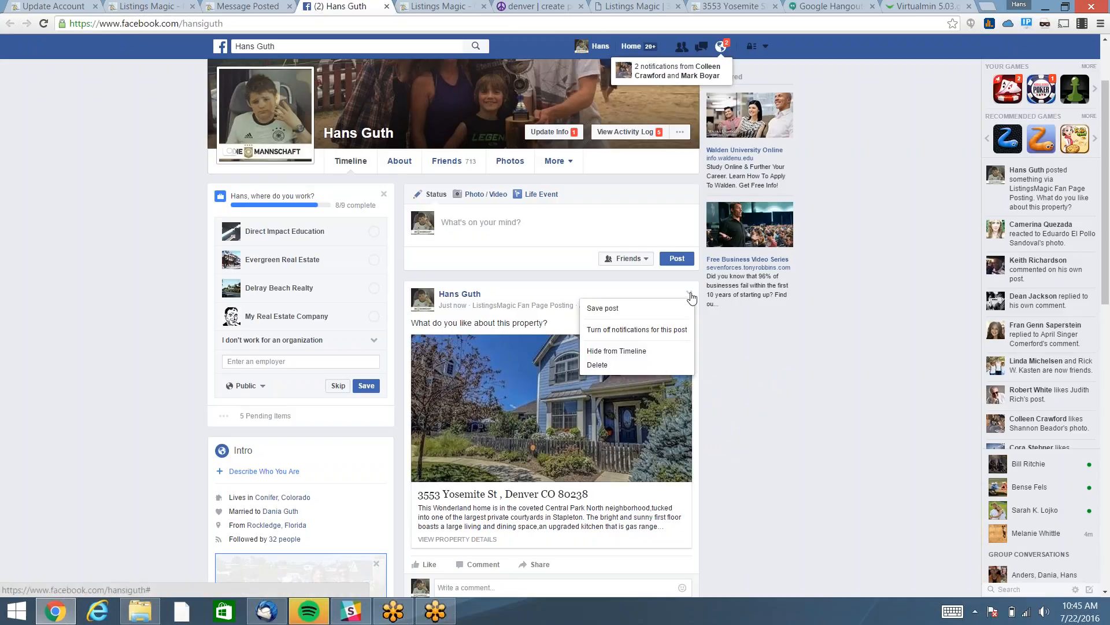
pyautogui.click(615, 371)
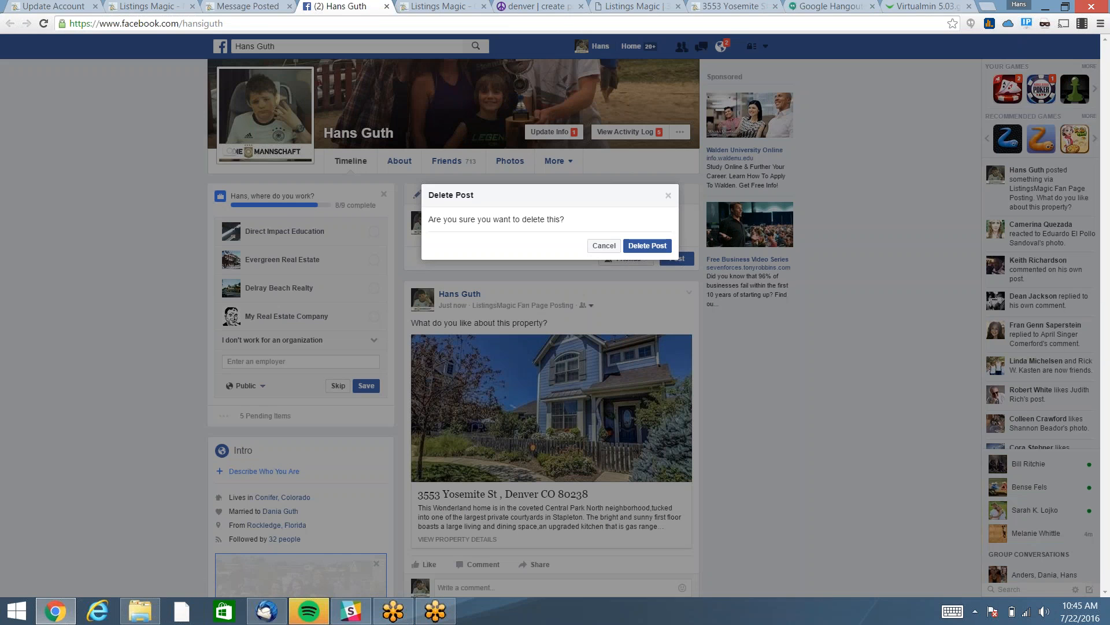
pyautogui.click(632, 249)
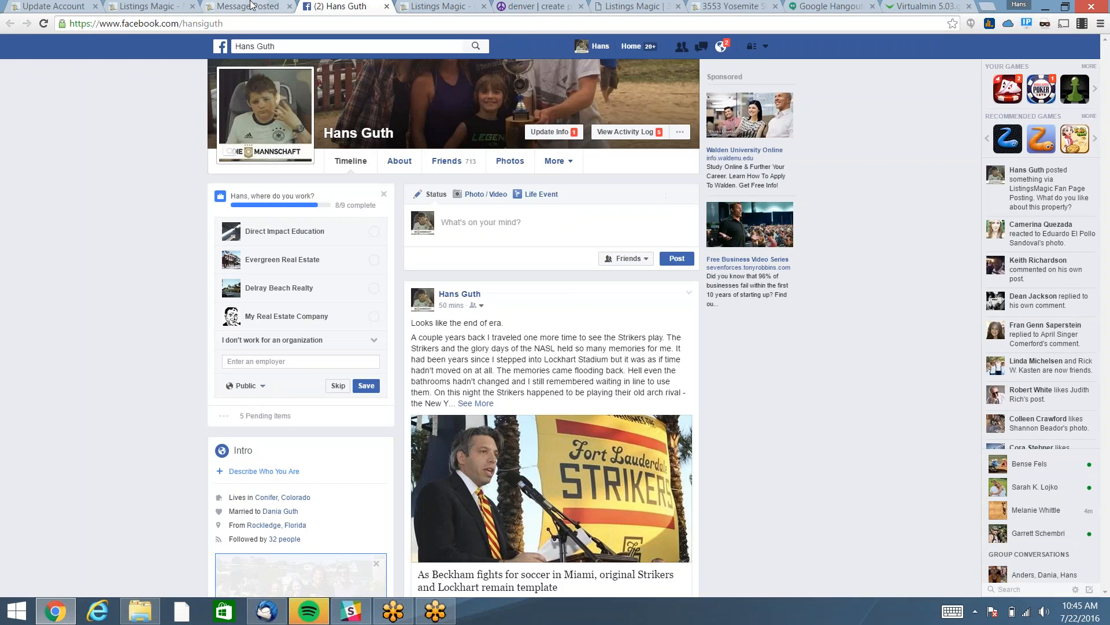
pyautogui.click(251, 7)
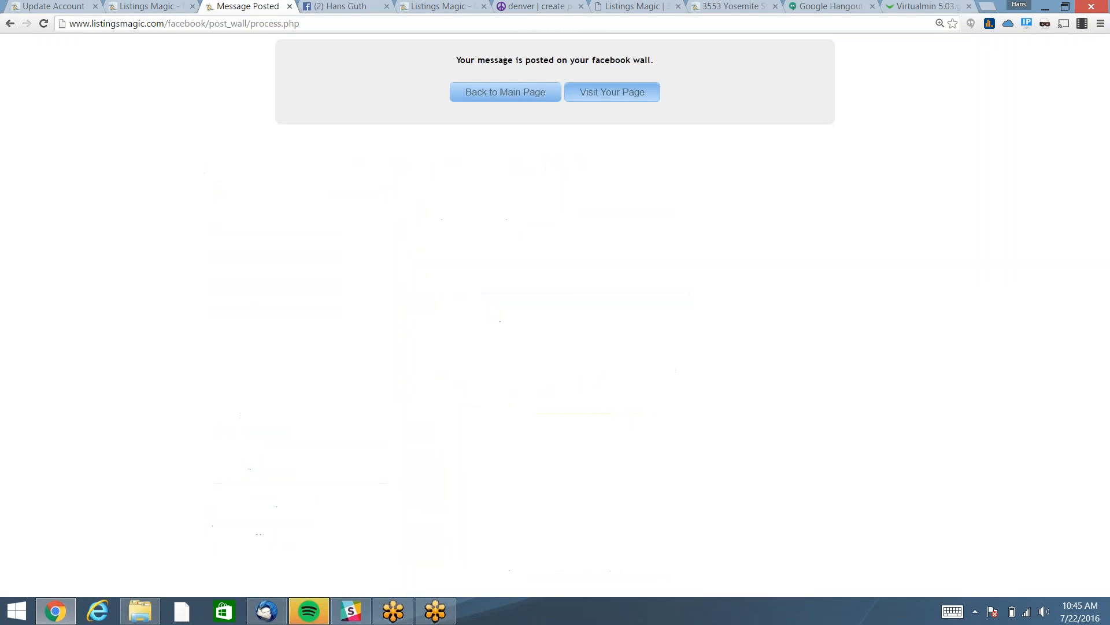
pyautogui.click(491, 94)
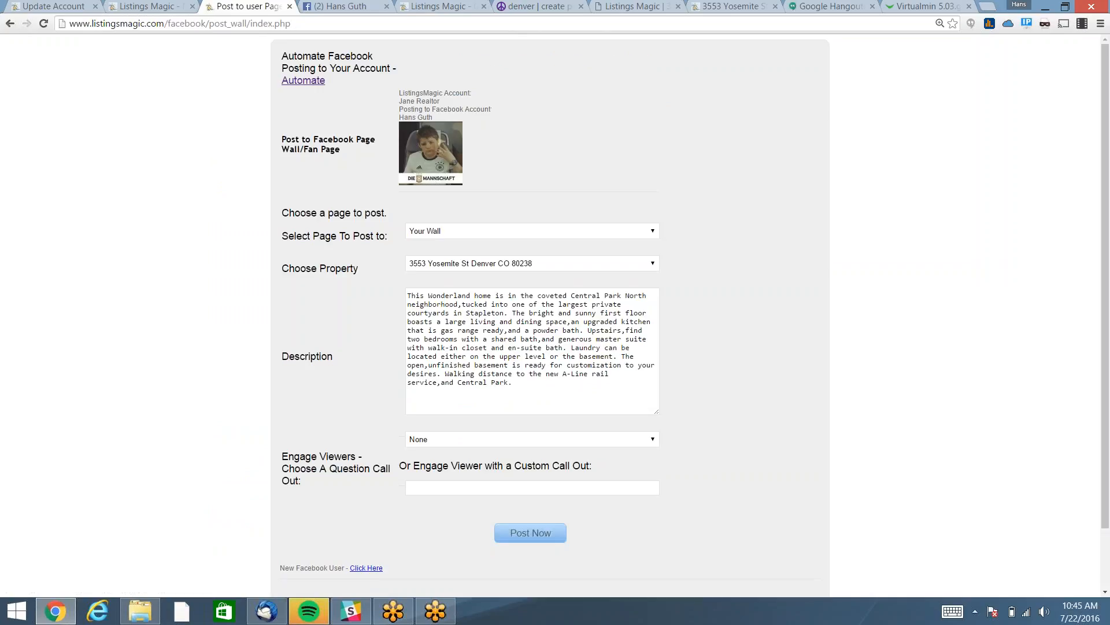
# Under Automate, set 'Automatically Post All New Listings' to Y for fan pages and personal wall, then close the tab.
pyautogui.click(303, 81)
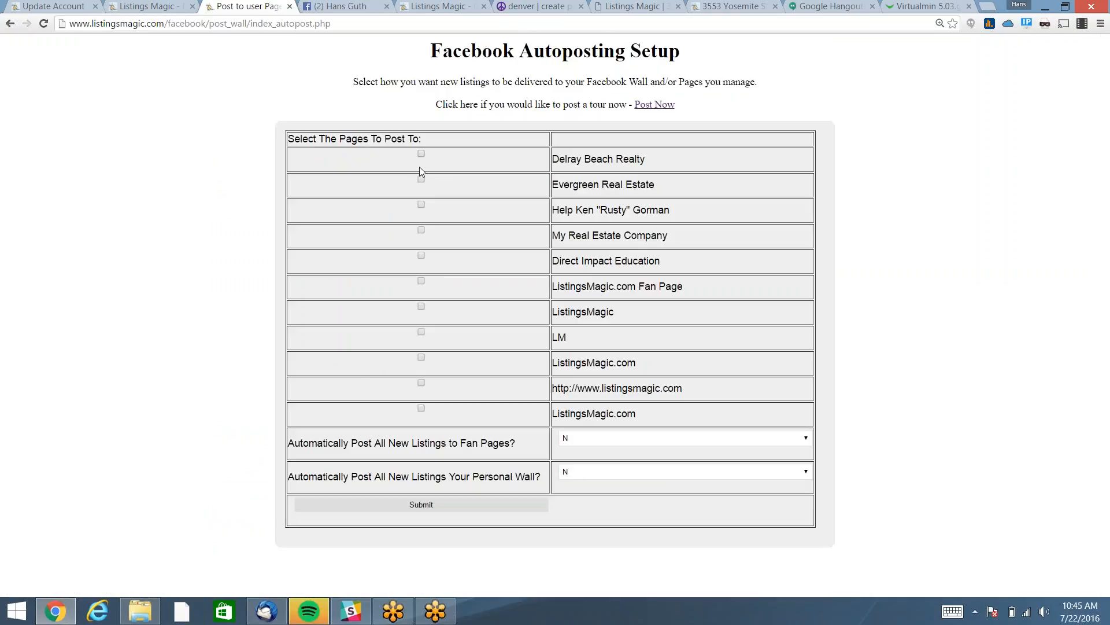
pyautogui.click(630, 439)
pyautogui.click(592, 461)
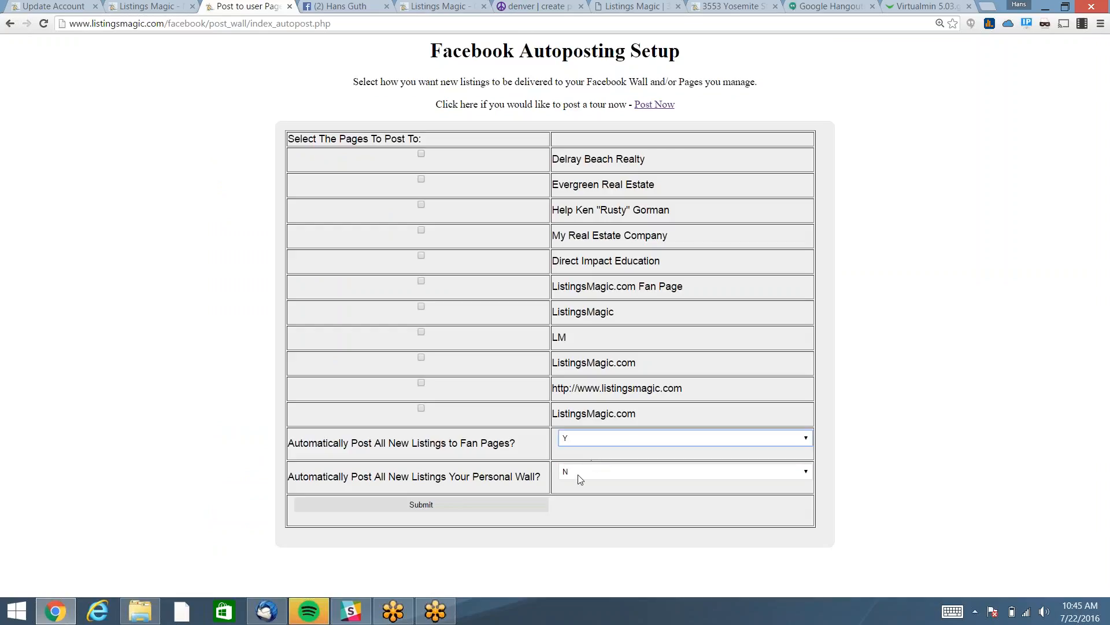
pyautogui.click(580, 473)
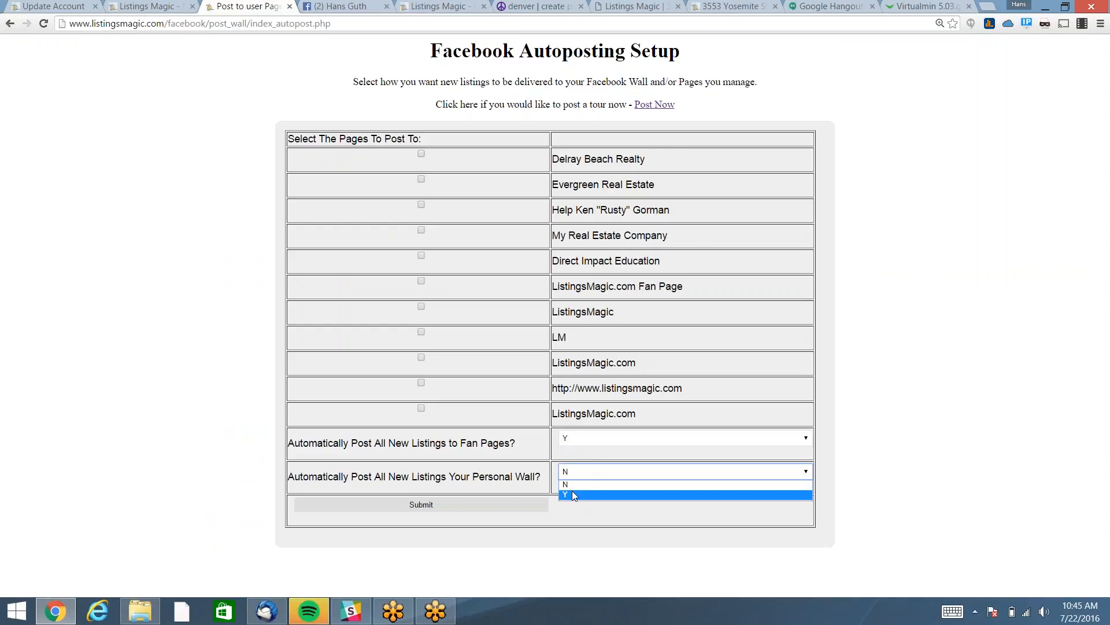
pyautogui.click(572, 493)
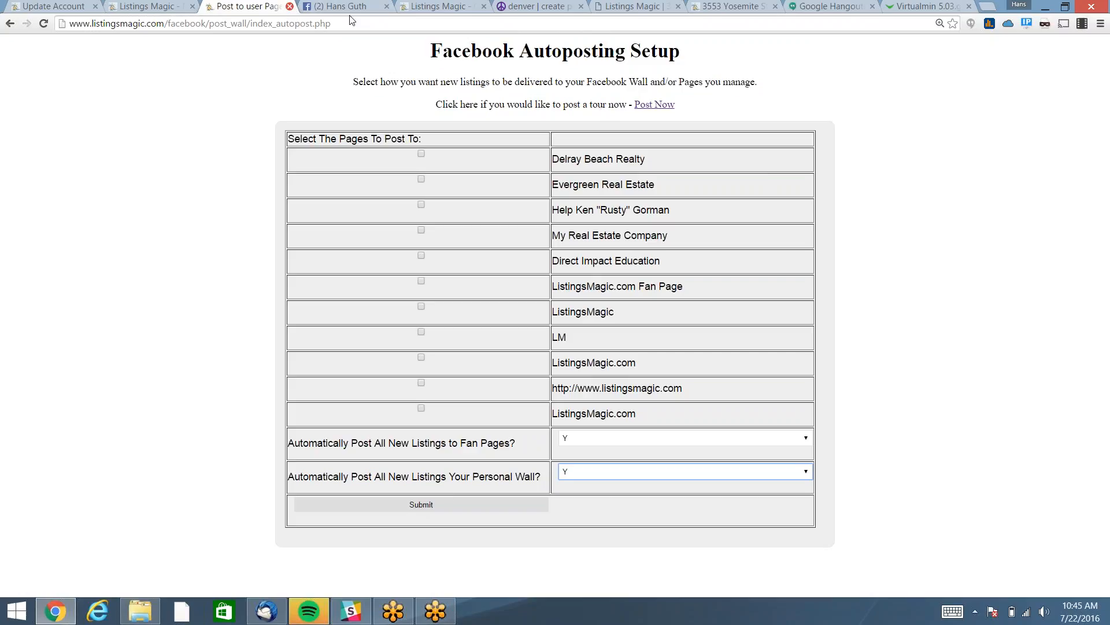
pyautogui.click(290, 7)
# Back on the Listings Magic tab, expand '6 - Youtube Video' and open the tour video link.
pyautogui.click(156, 6)
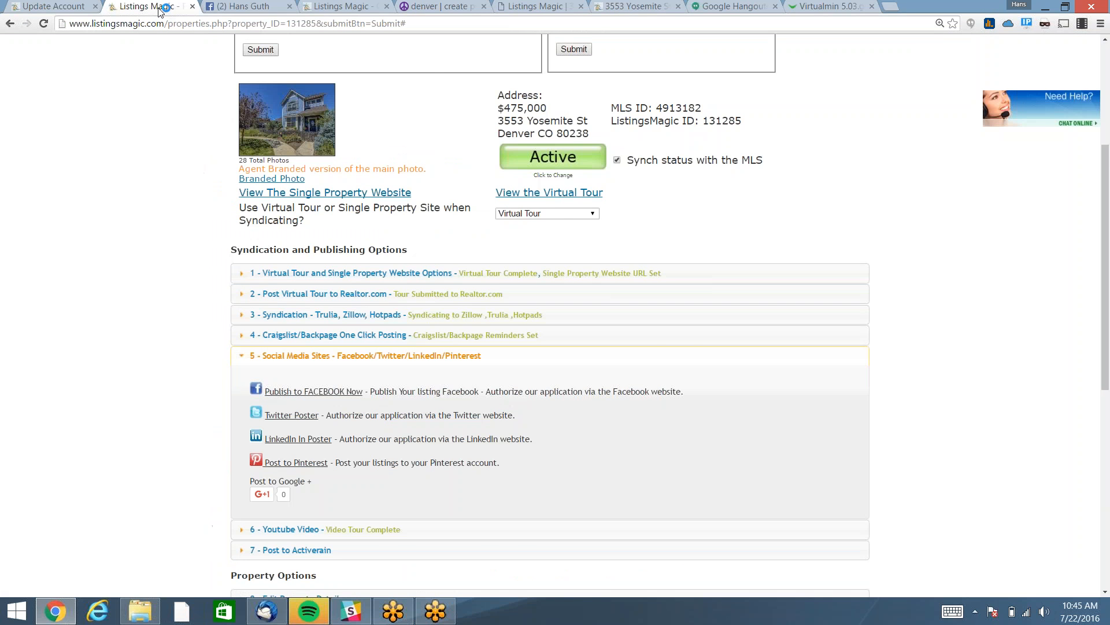
pyautogui.scroll(4, 413, 359)
pyautogui.scroll(-5, 413, 359)
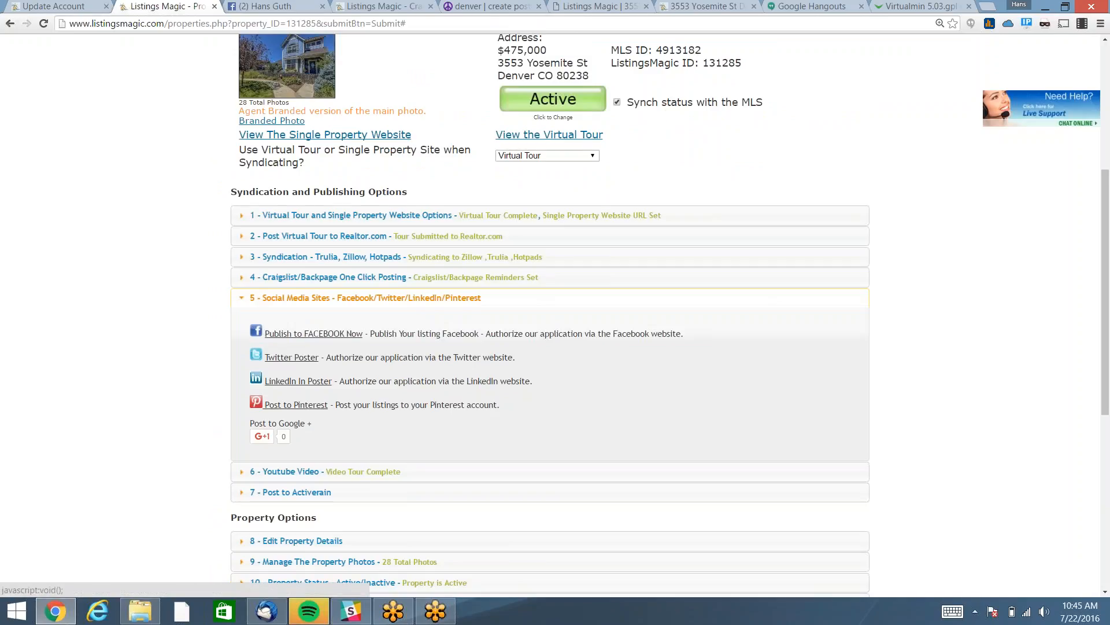
pyautogui.scroll(-2, 474, 394)
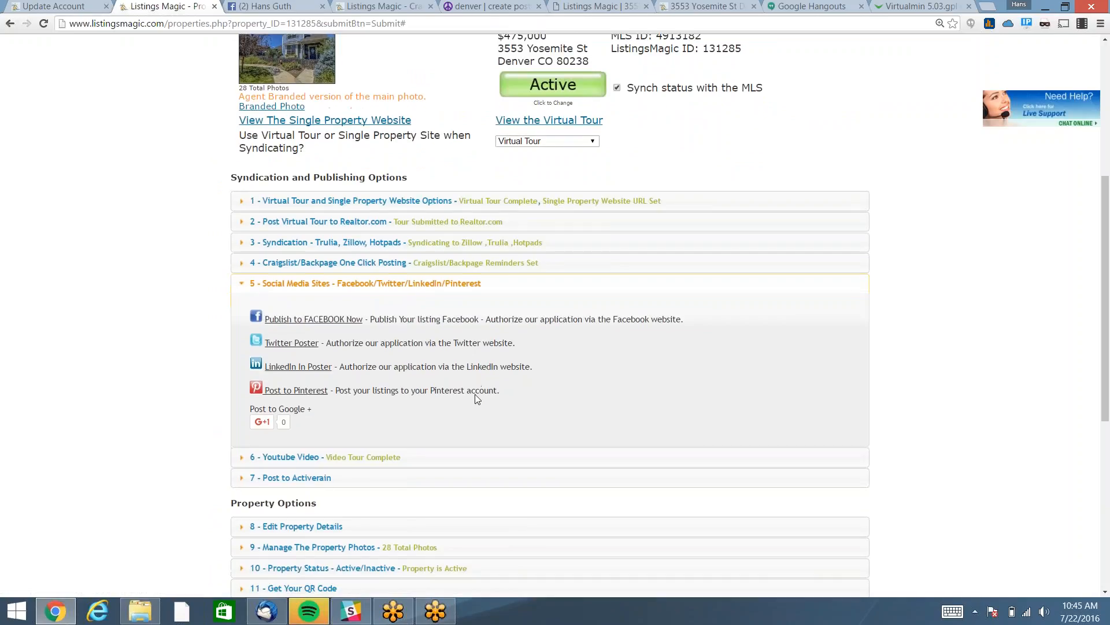
pyautogui.click(324, 356)
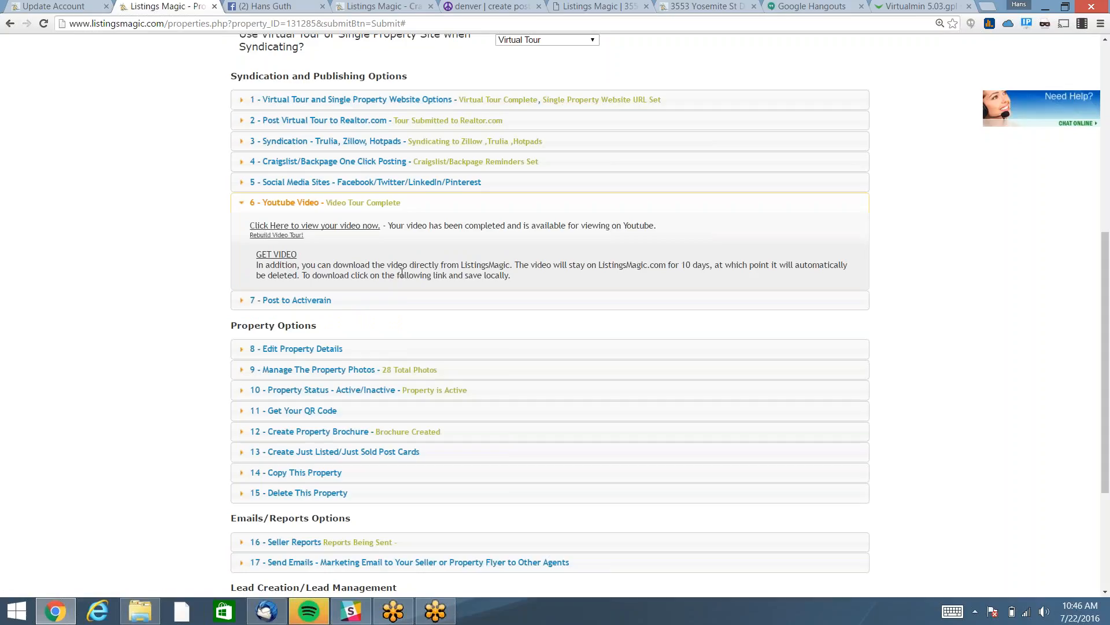
pyautogui.click(328, 226)
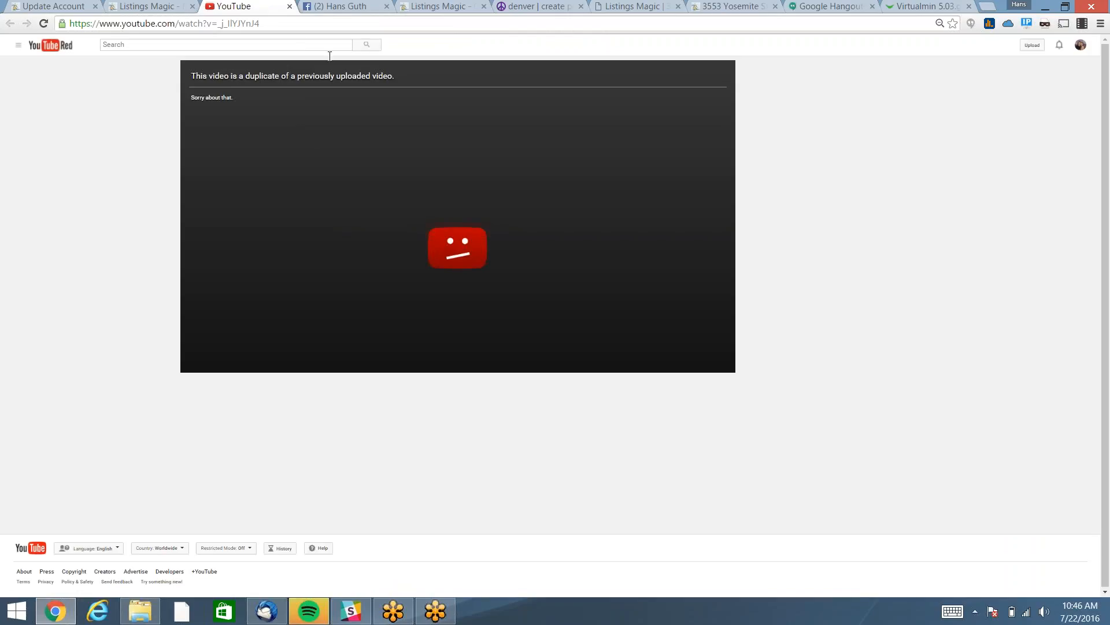
# Close the YouTube tab showing the duplicate-video notice.
pyautogui.click(289, 6)
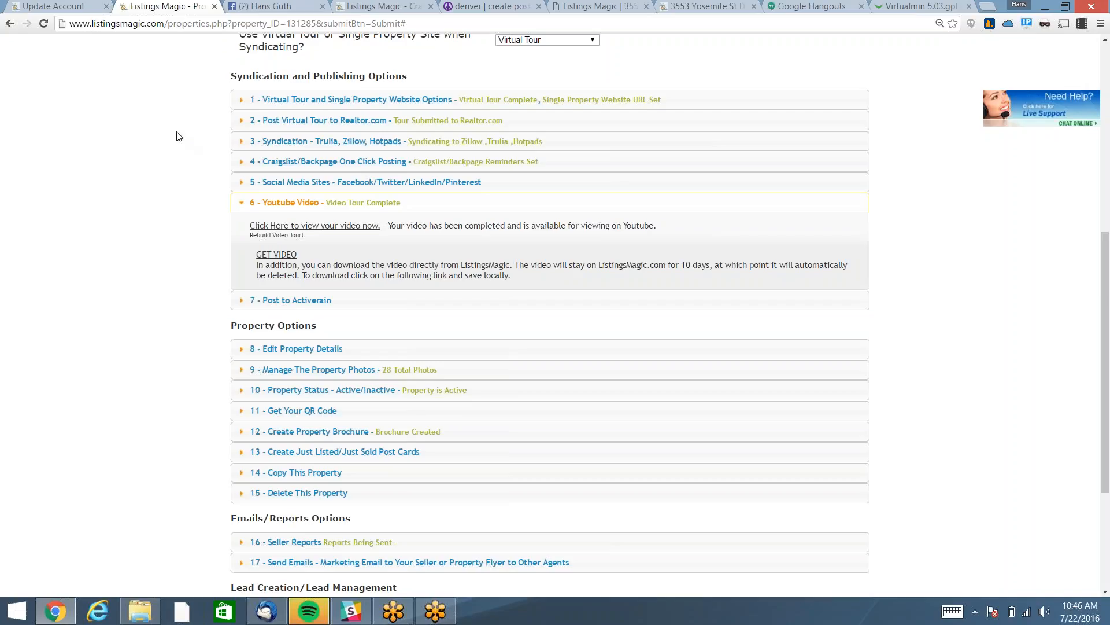
# Copy the property's street address and search it on Google in a new tab.
pyautogui.scroll(1, 179, 136)
pyautogui.scroll(2, 179, 136)
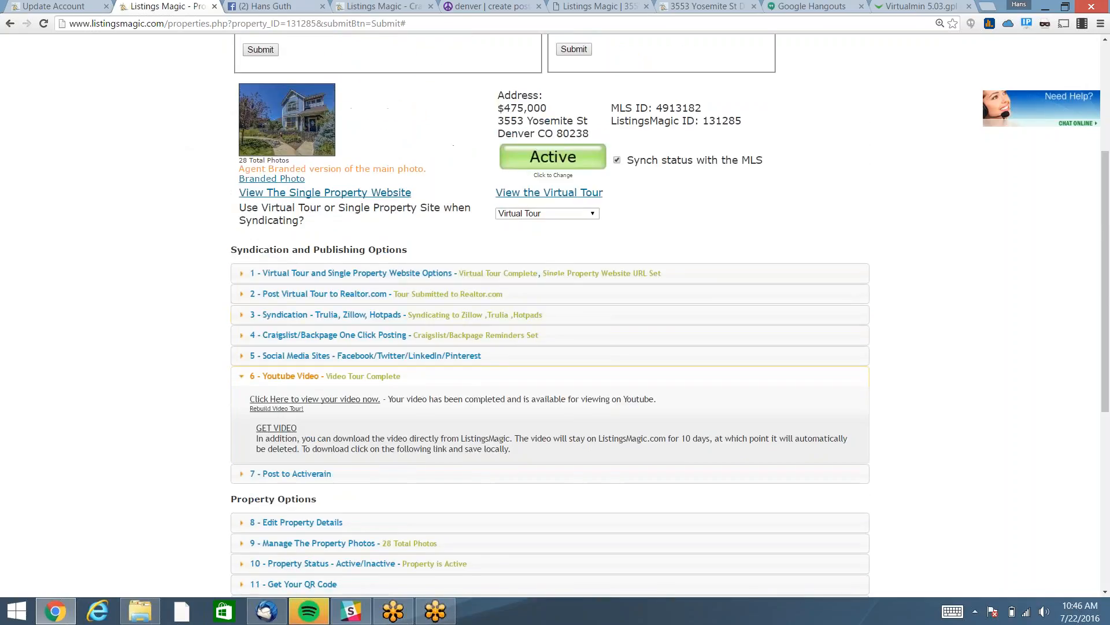
pyautogui.moveTo(499, 121); pyautogui.dragTo(601, 134)
pyautogui.hotkey('ctrl', 'c')
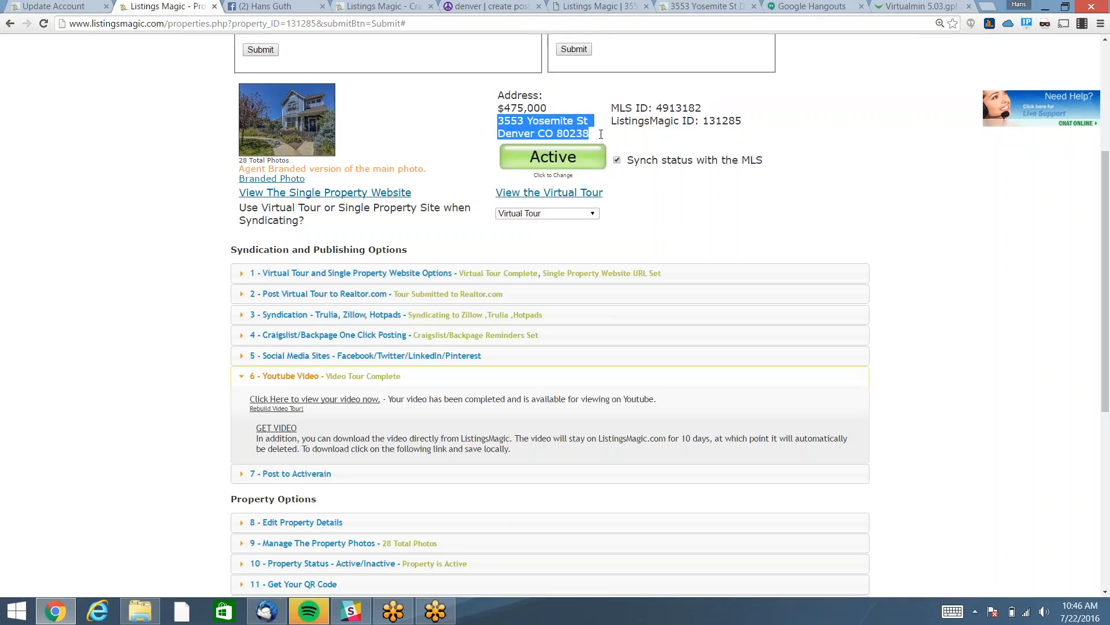
pyautogui.click(987, 9)
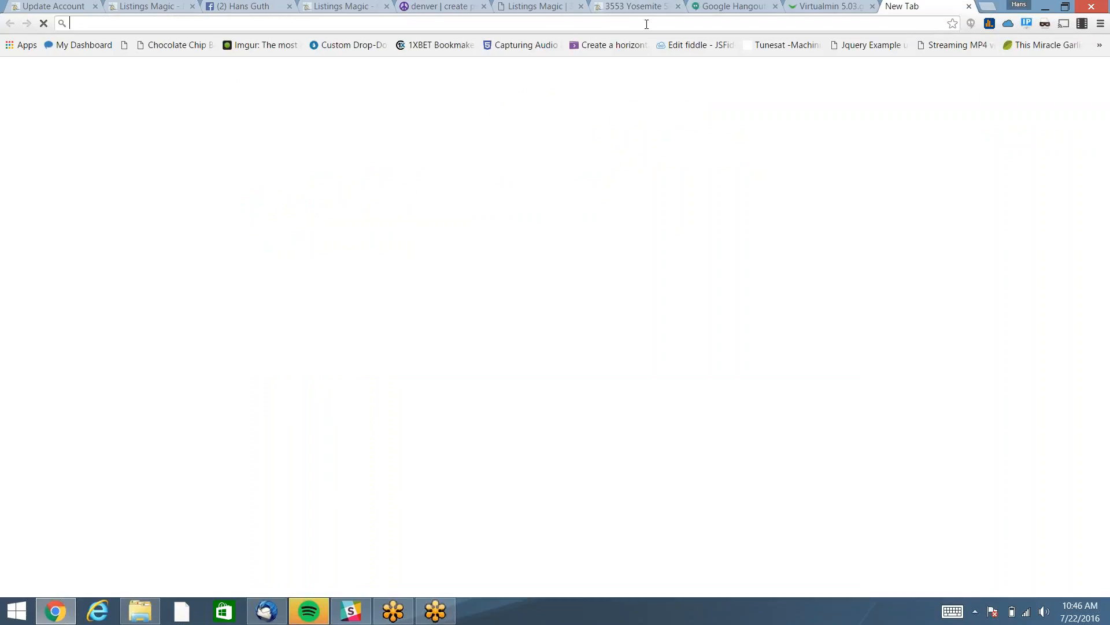
pyautogui.hotkey('ctrl', 'v')
pyautogui.press('Return')
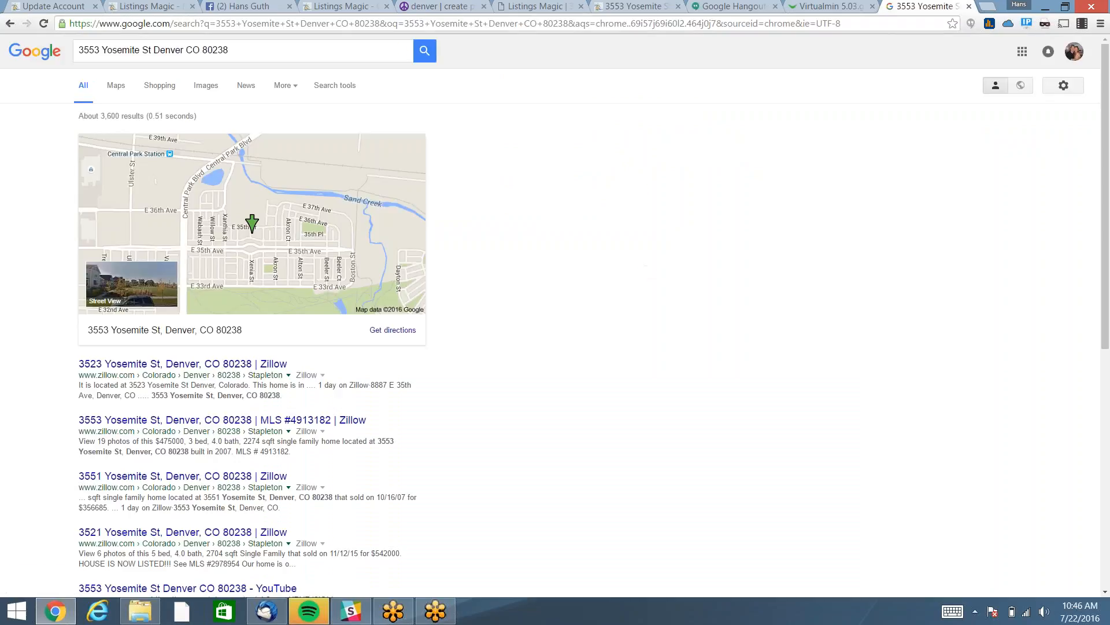
# Open the ListingsMagic YouTube tour result, then return to the Listings Magic property tab.
pyautogui.scroll(-4, 232, 356)
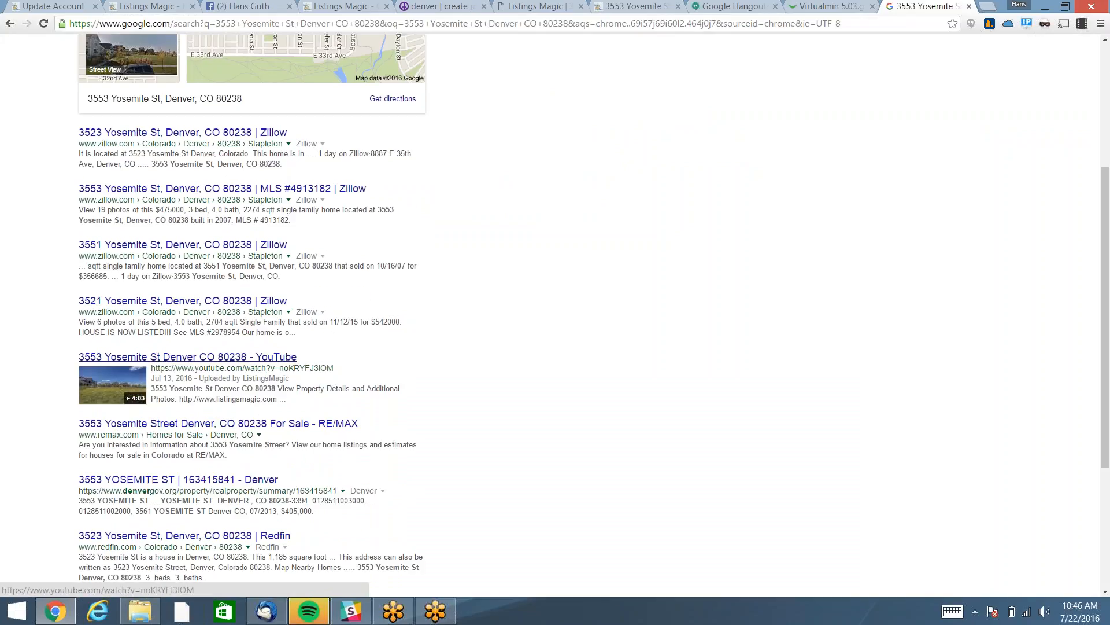
pyautogui.click(206, 357)
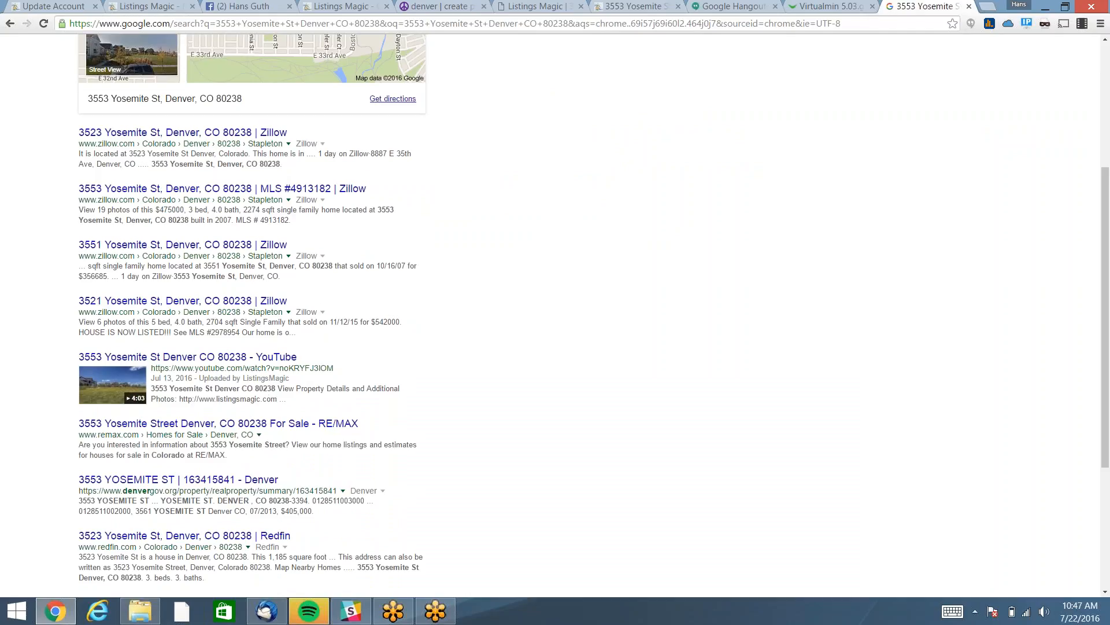
pyautogui.click(154, 7)
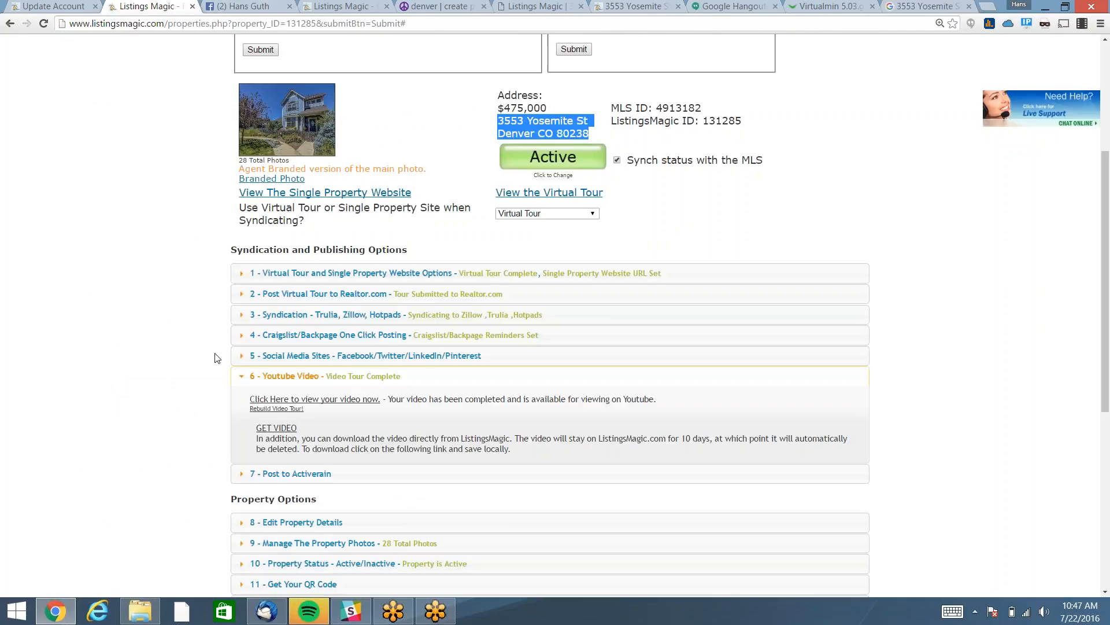
# Collapse '6 - Youtube Video', toggle '7 - Post to Activerain' open and shut, and expand '8 - Edit Property Details'.
pyautogui.click(255, 378)
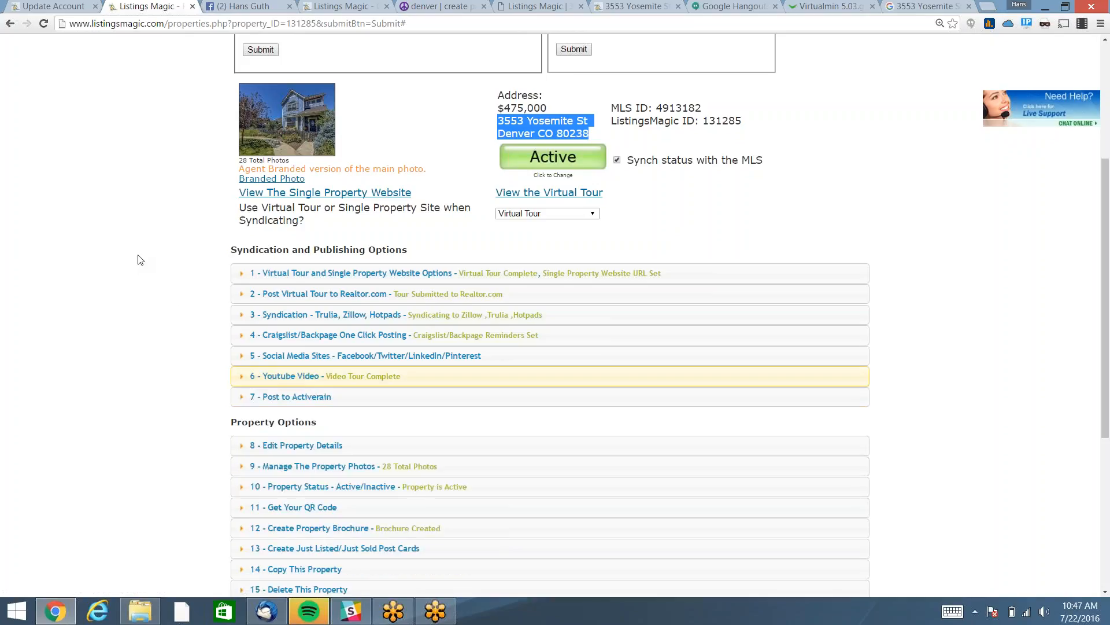
pyautogui.click(321, 399)
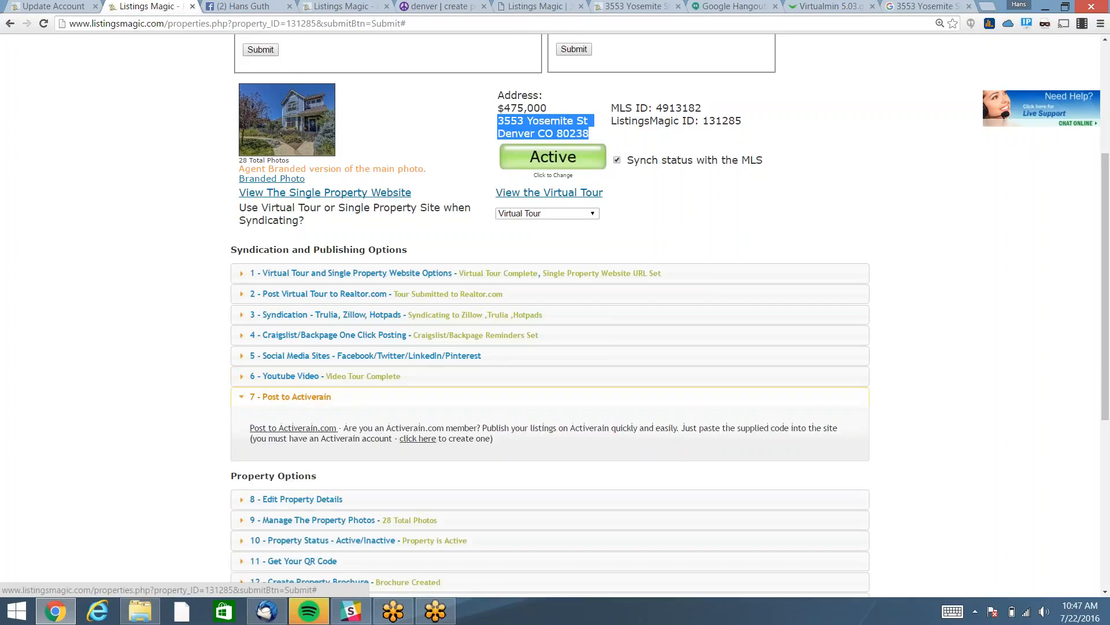
pyautogui.click(321, 398)
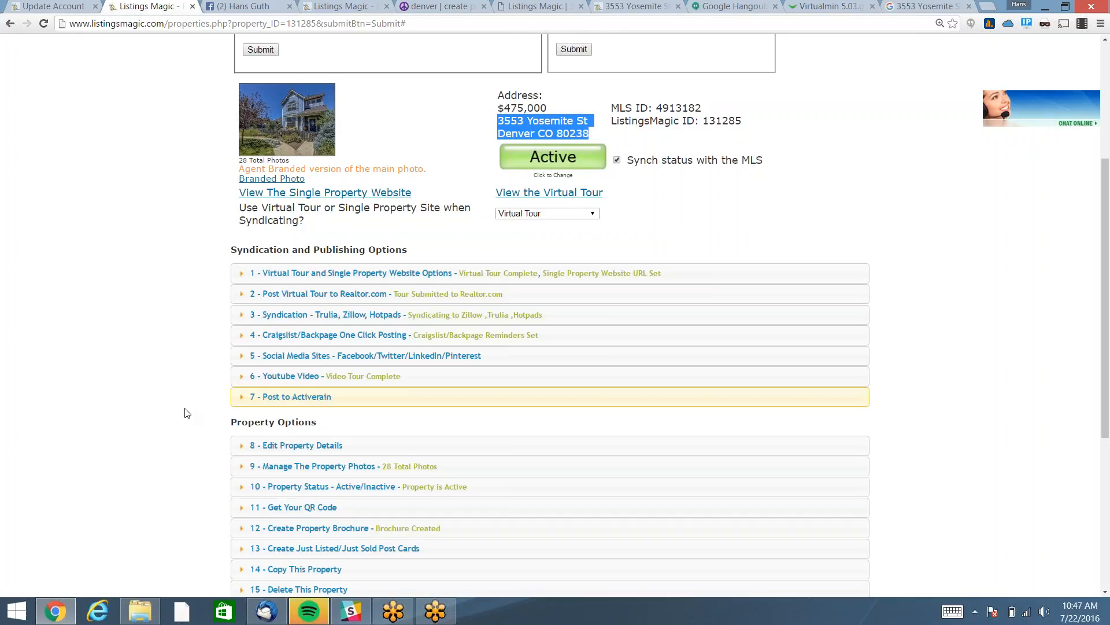
pyautogui.scroll(-4, 184, 411)
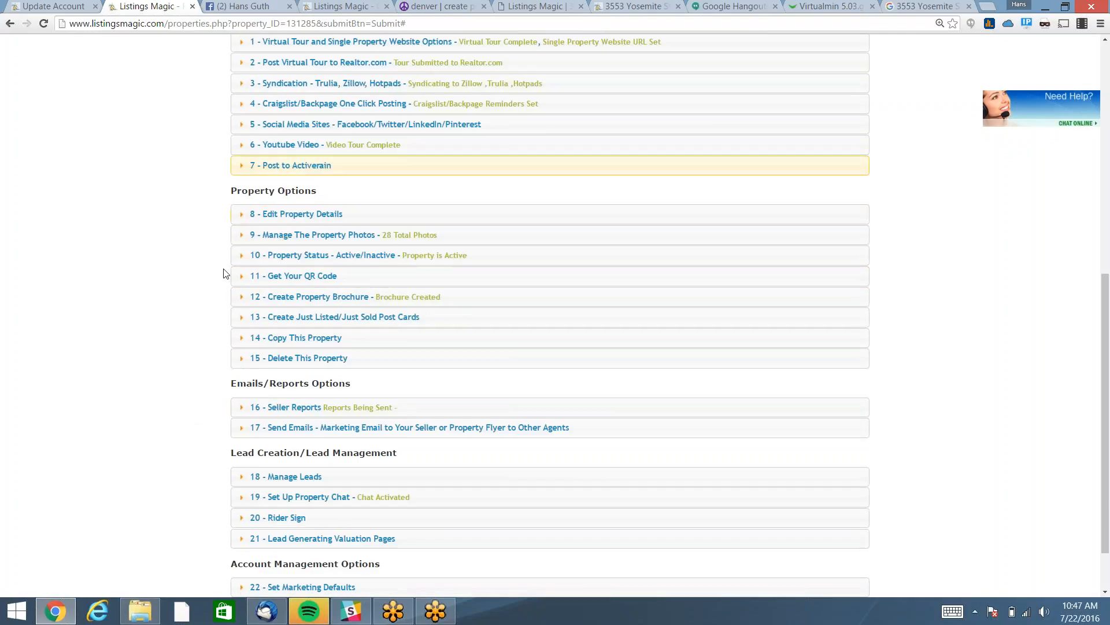
pyautogui.click(284, 215)
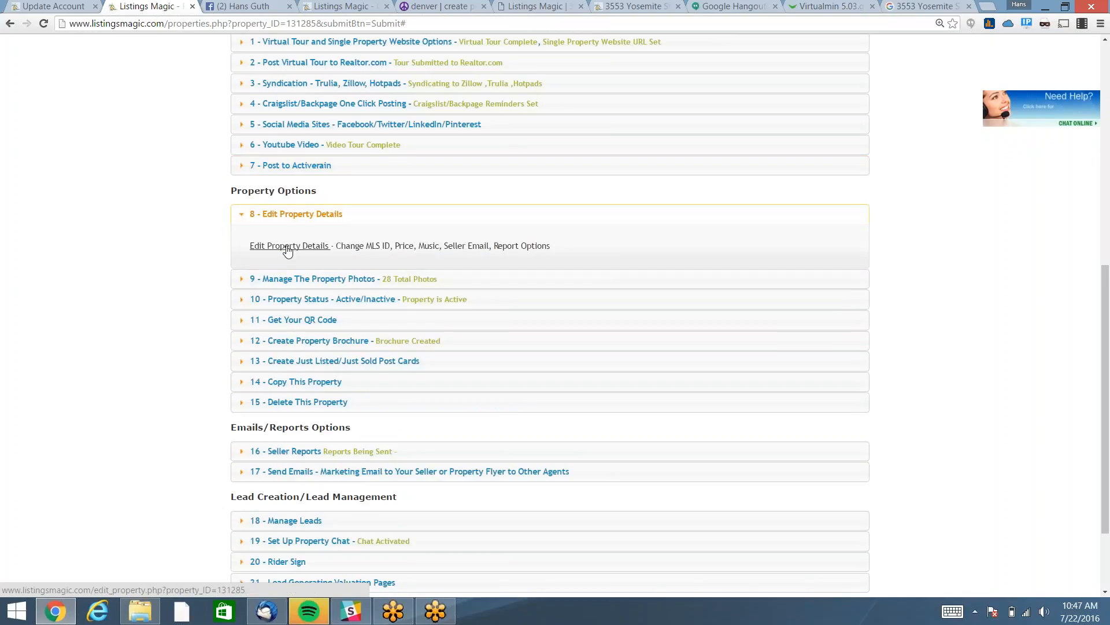
# Open the Edit Property Details form and scroll through it to the Seller Email field.
pyautogui.click(288, 246)
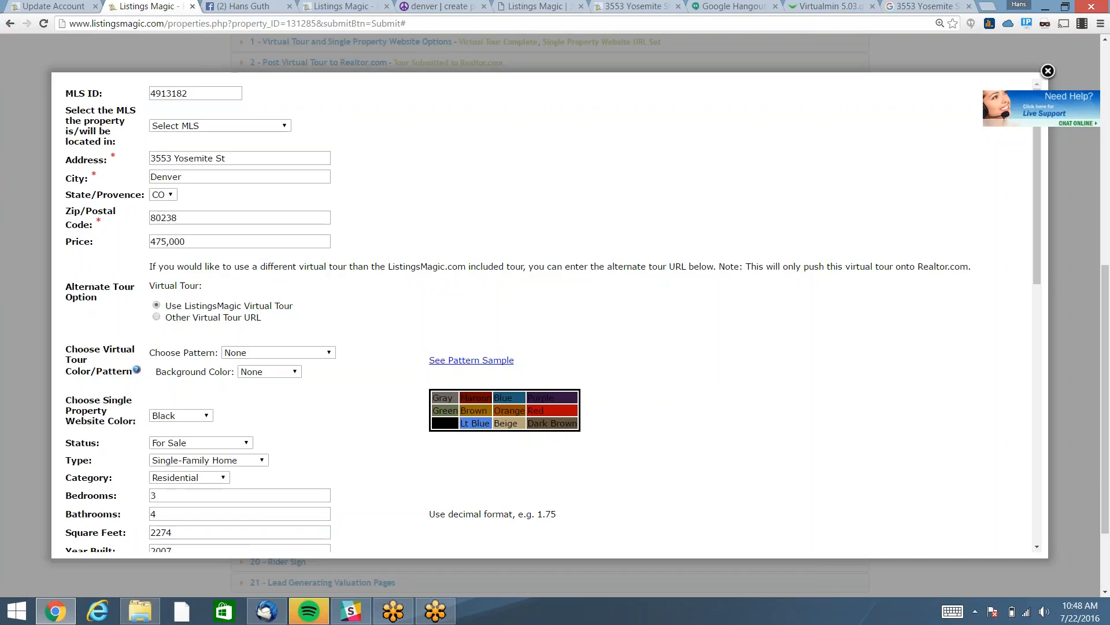
pyautogui.scroll(-2, 547, 315)
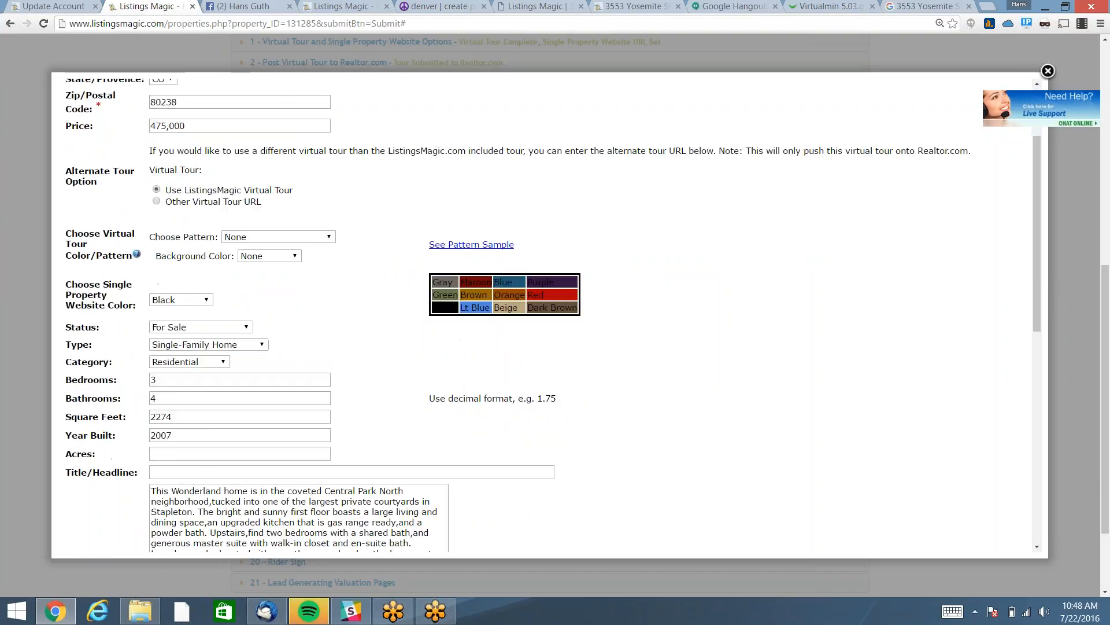
pyautogui.scroll(-2, 547, 315)
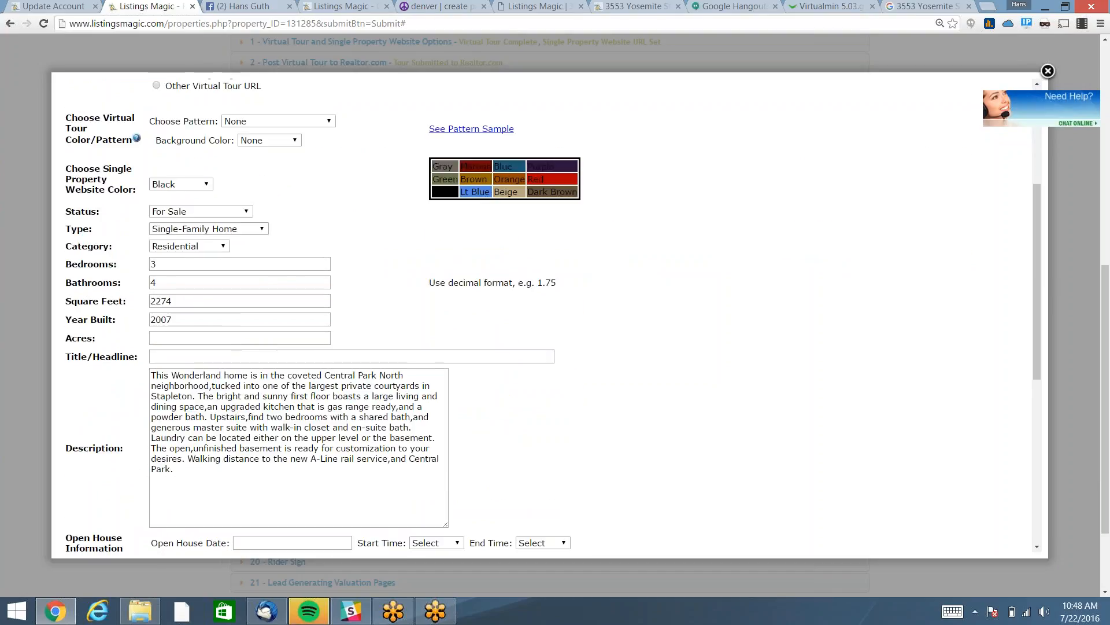
pyautogui.scroll(-2, 547, 315)
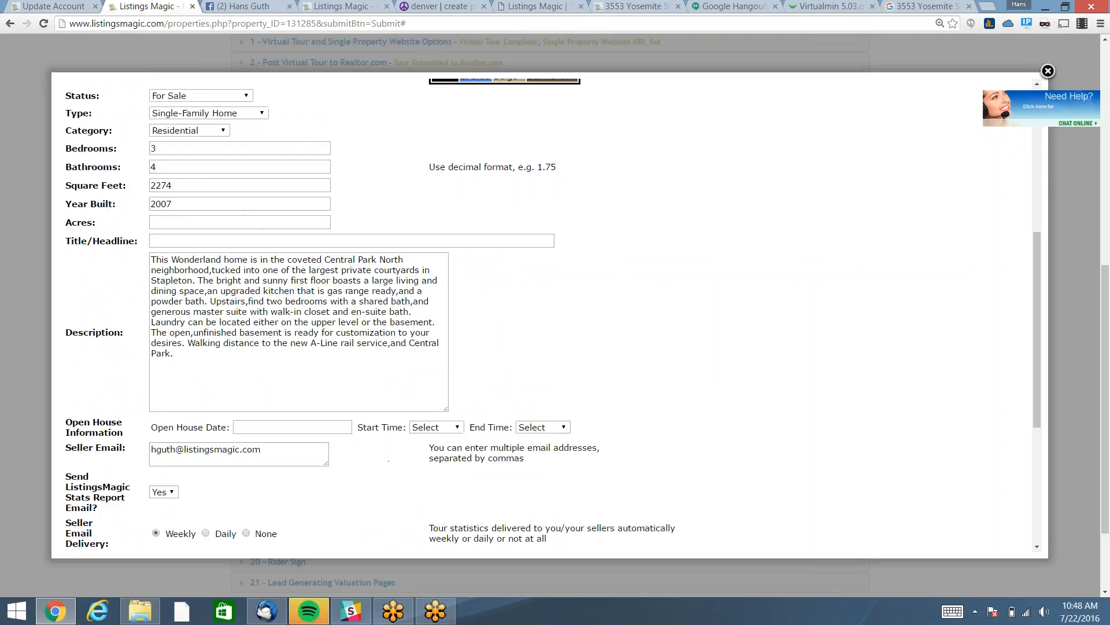
pyautogui.scroll(-1, 547, 315)
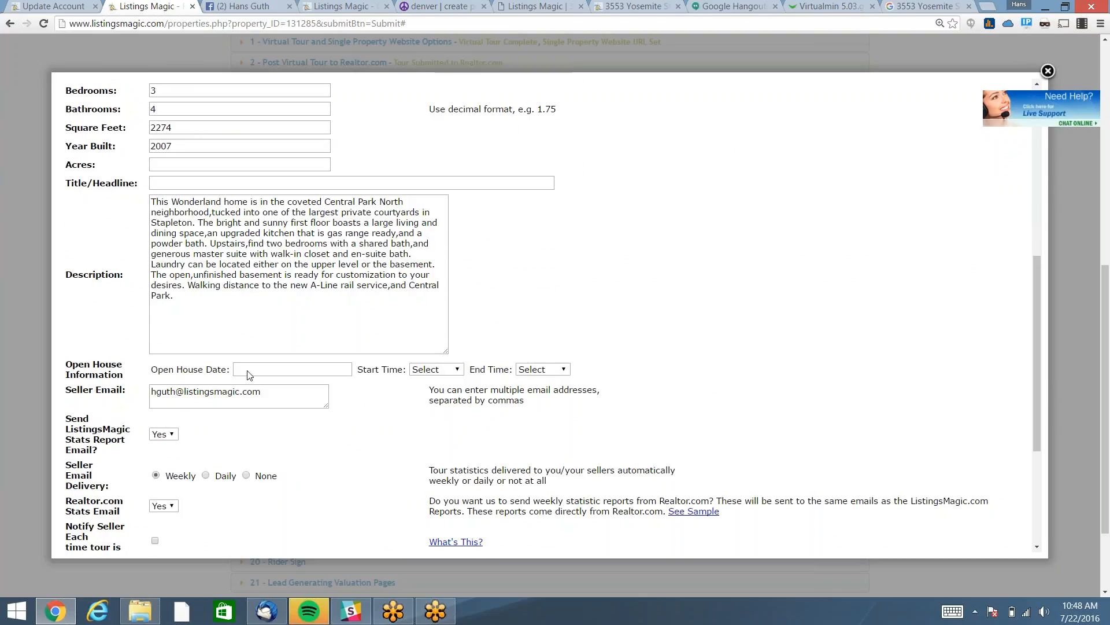
pyautogui.scroll(-1, 820, 384)
pyautogui.scroll(-2, 820, 385)
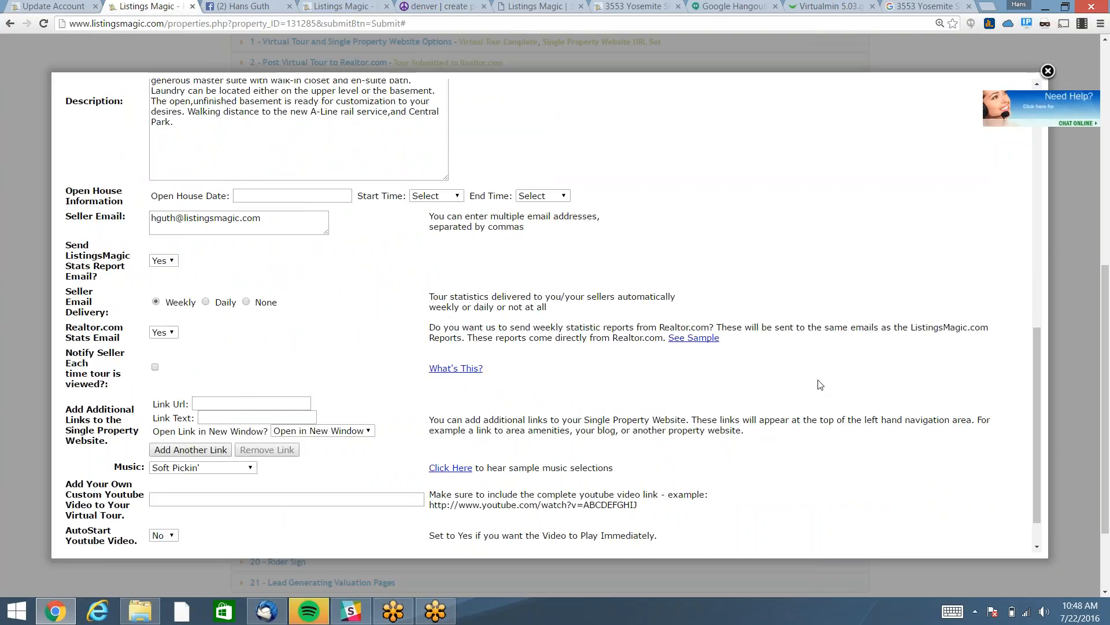
pyautogui.scroll(-1, 820, 385)
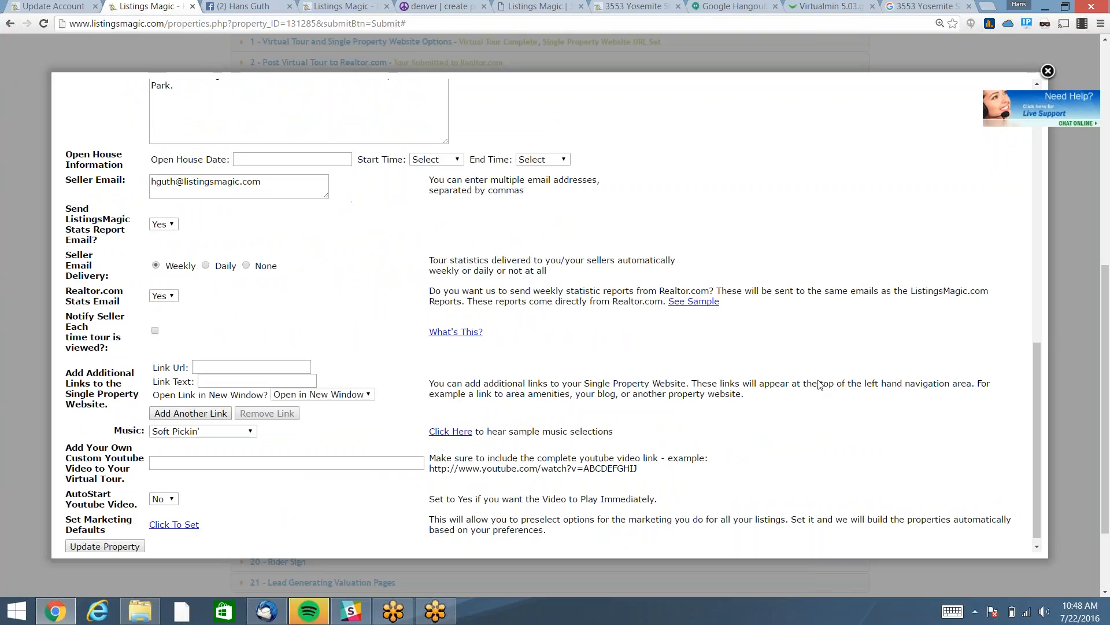
pyautogui.scroll(-2, 818, 385)
pyautogui.scroll(2, 768, 379)
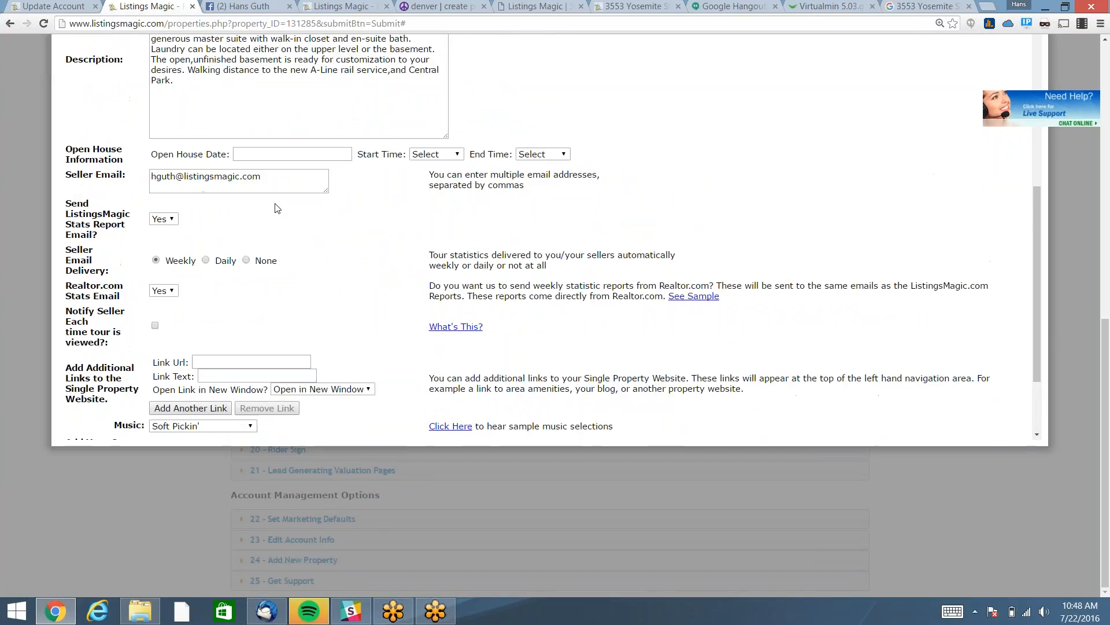
pyautogui.click(267, 175)
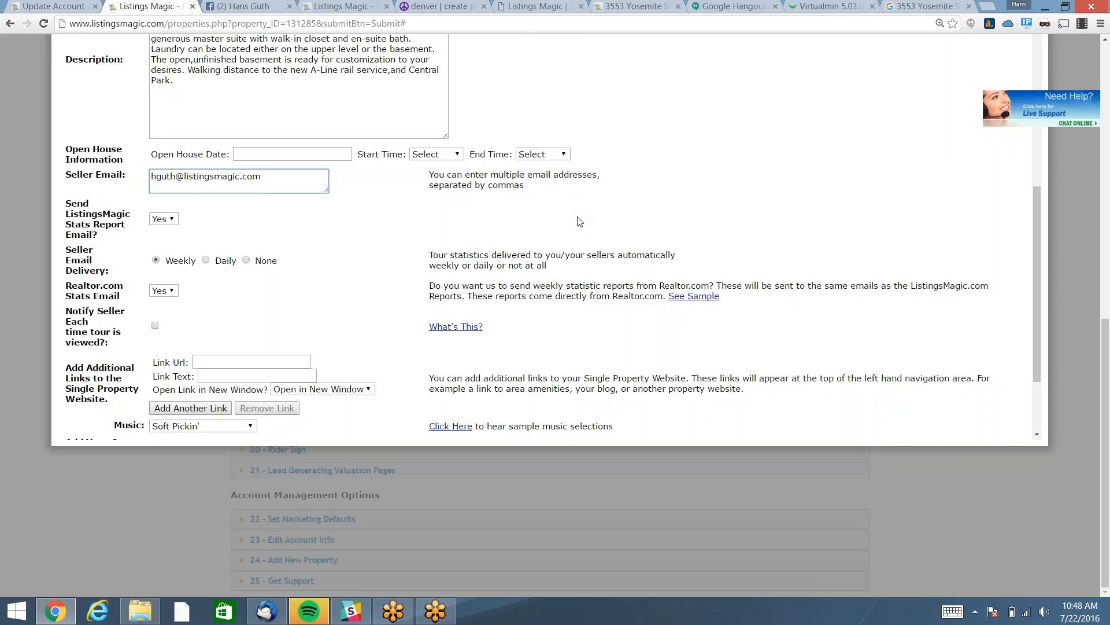
# Close the property details form and collapse section '8 - Edit Property Details'.
pyautogui.scroll(2, 580, 221)
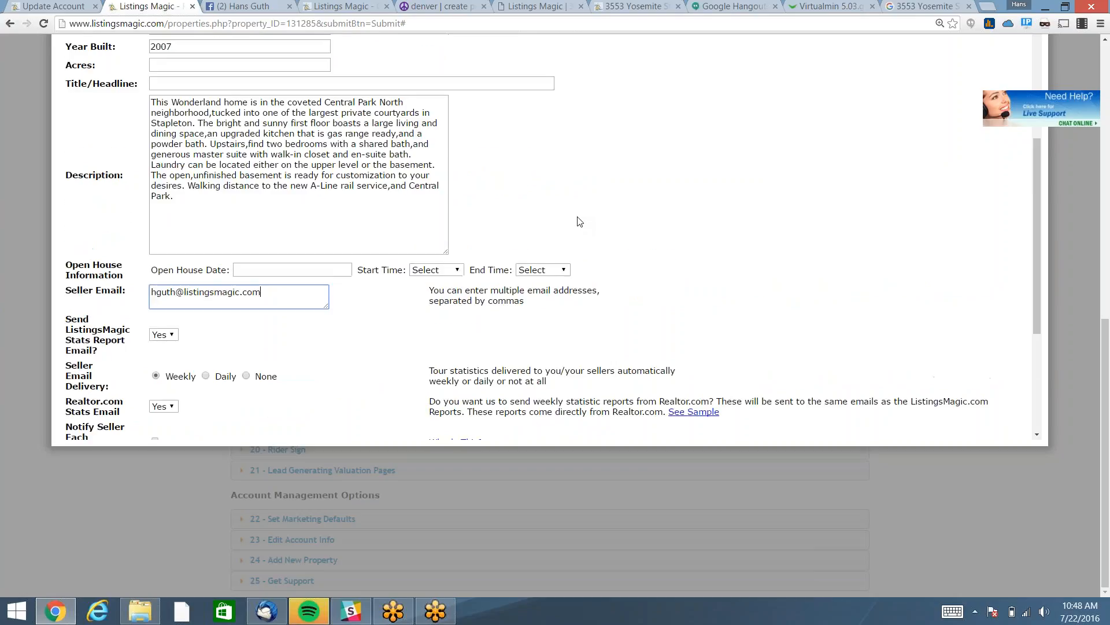
pyautogui.scroll(3, 581, 219)
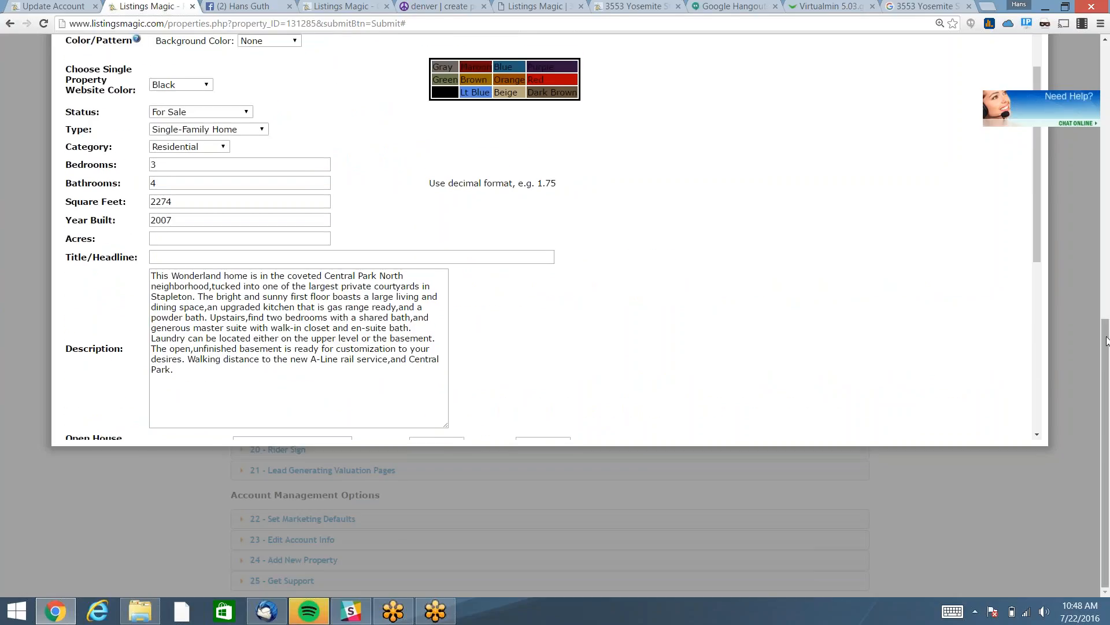
pyautogui.moveTo(1107, 342); pyautogui.dragTo(1107, 271)
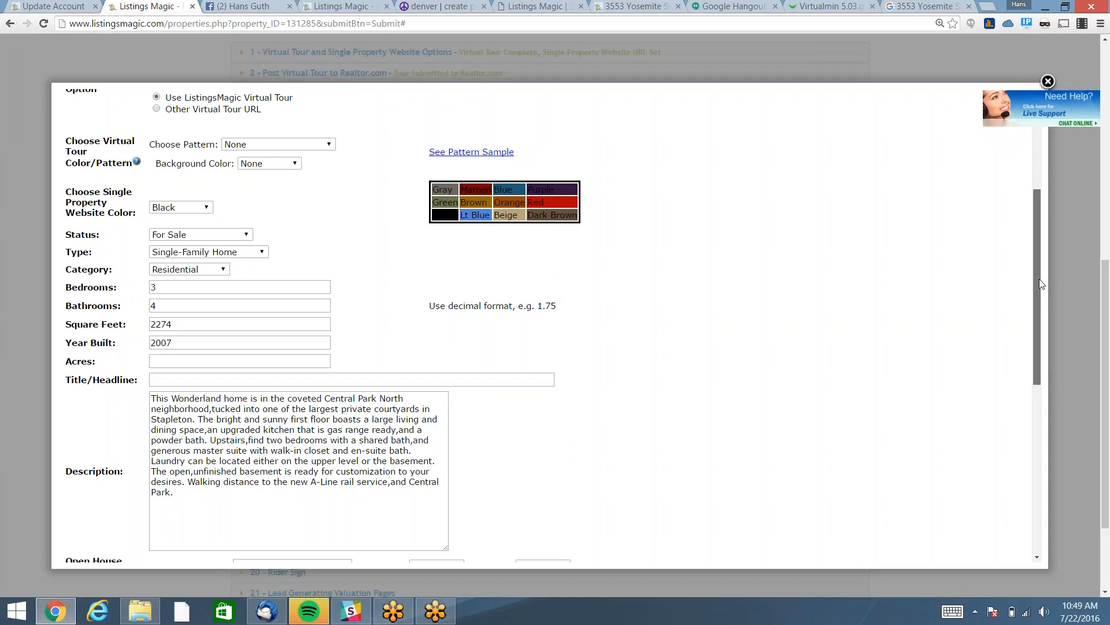
pyautogui.scroll(-3, 1041, 283)
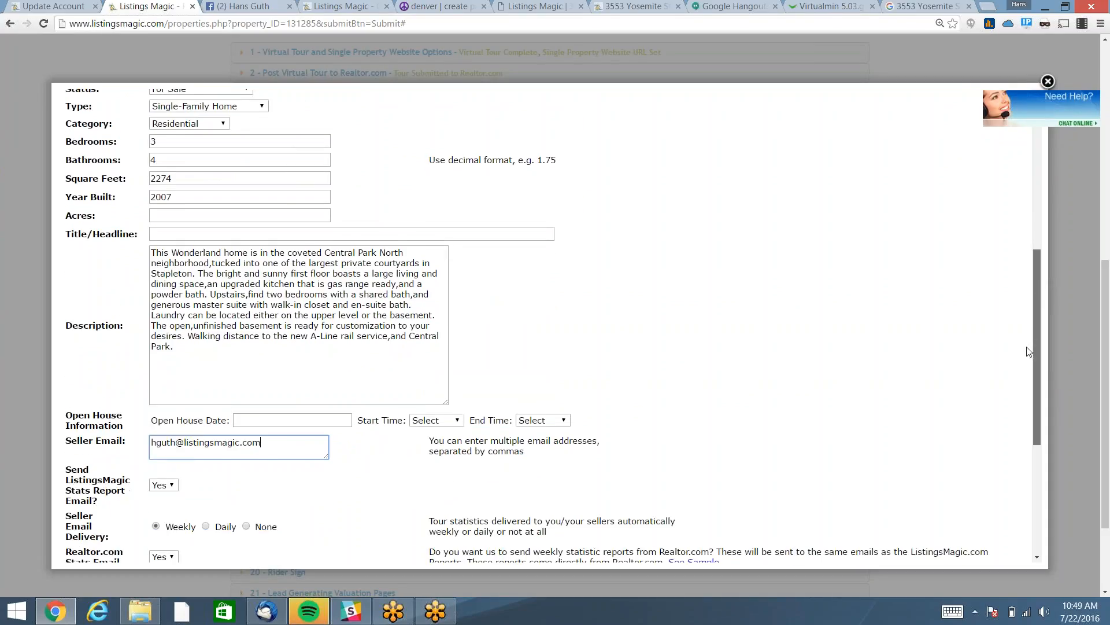
pyautogui.scroll(6, 1029, 320)
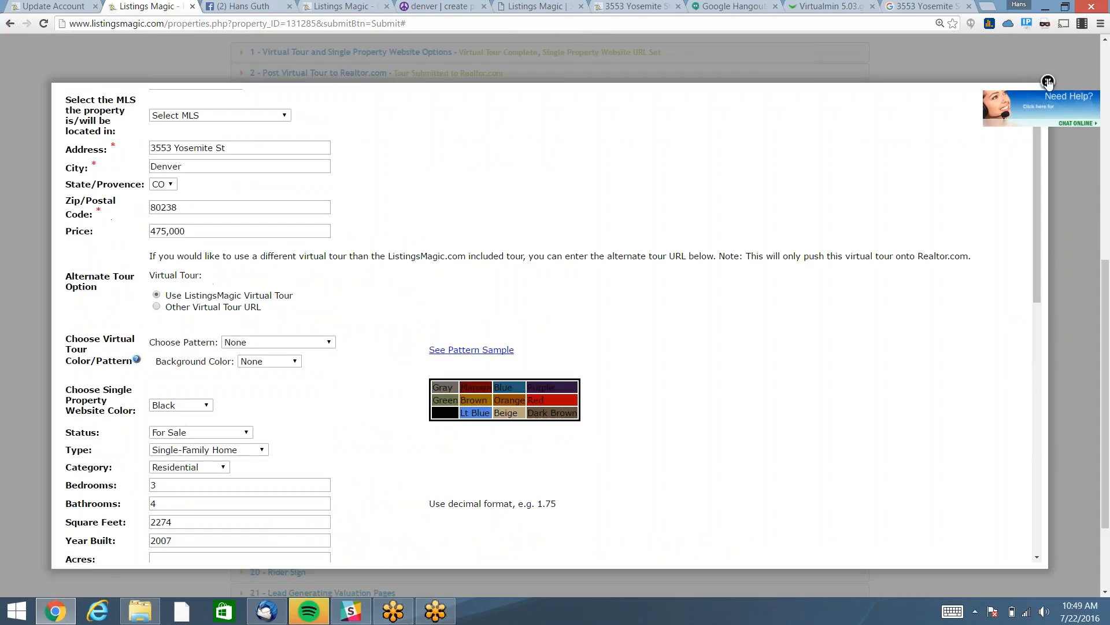
pyautogui.click(1049, 81)
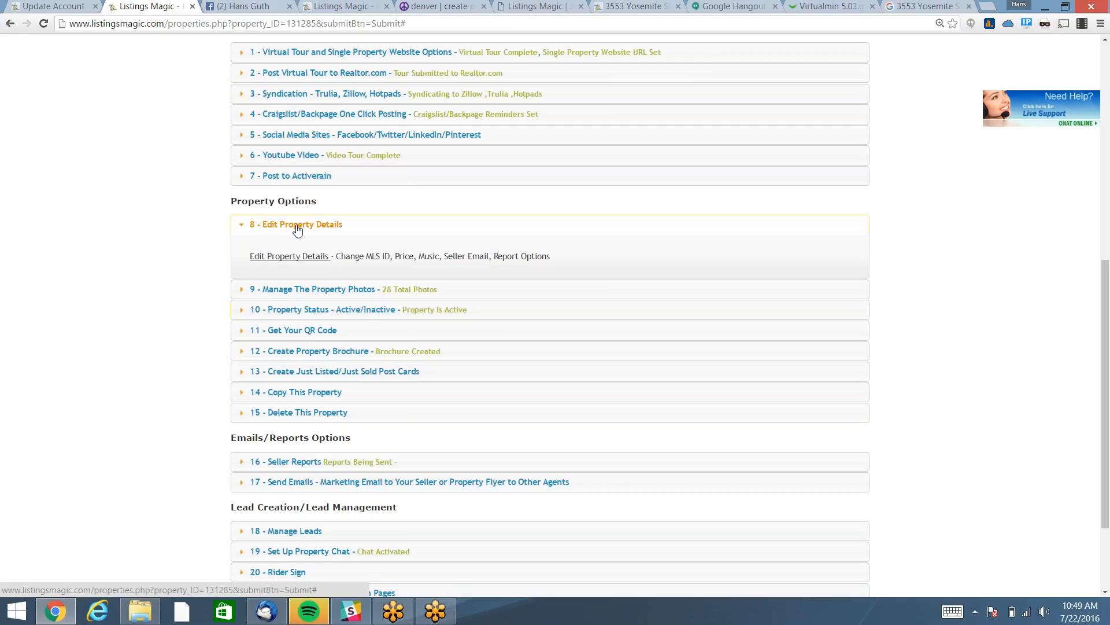
pyautogui.click(322, 327)
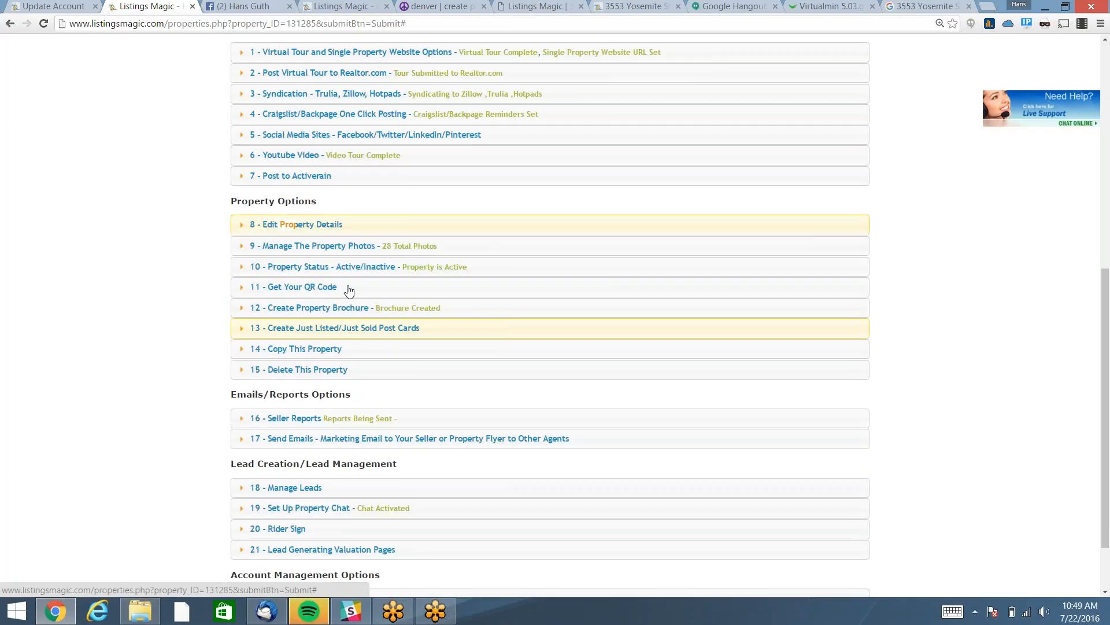
# Expand Manage The Property Photos and open the photo management page.
pyautogui.click(342, 246)
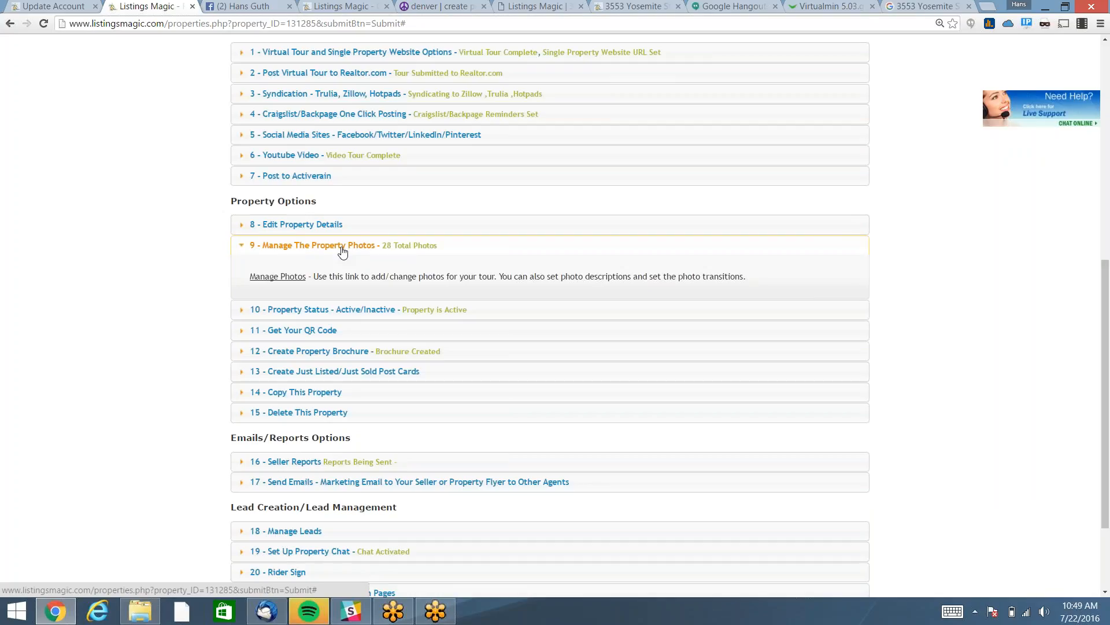
pyautogui.click(277, 276)
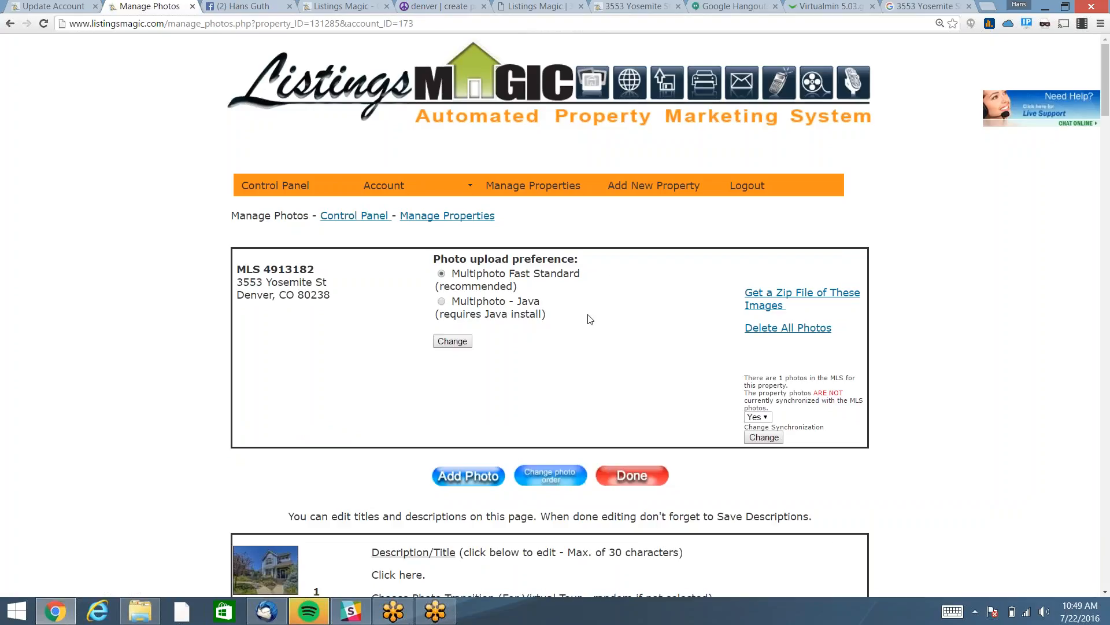
pyautogui.scroll(-2, 590, 320)
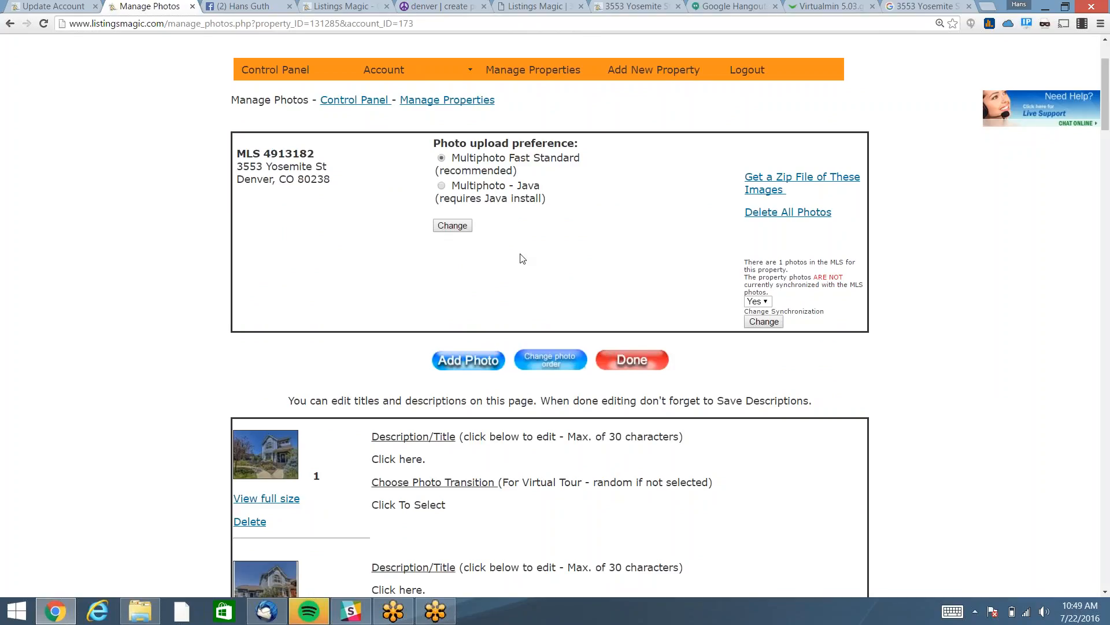
pyautogui.scroll(-1, 520, 256)
pyautogui.scroll(-1, 489, 443)
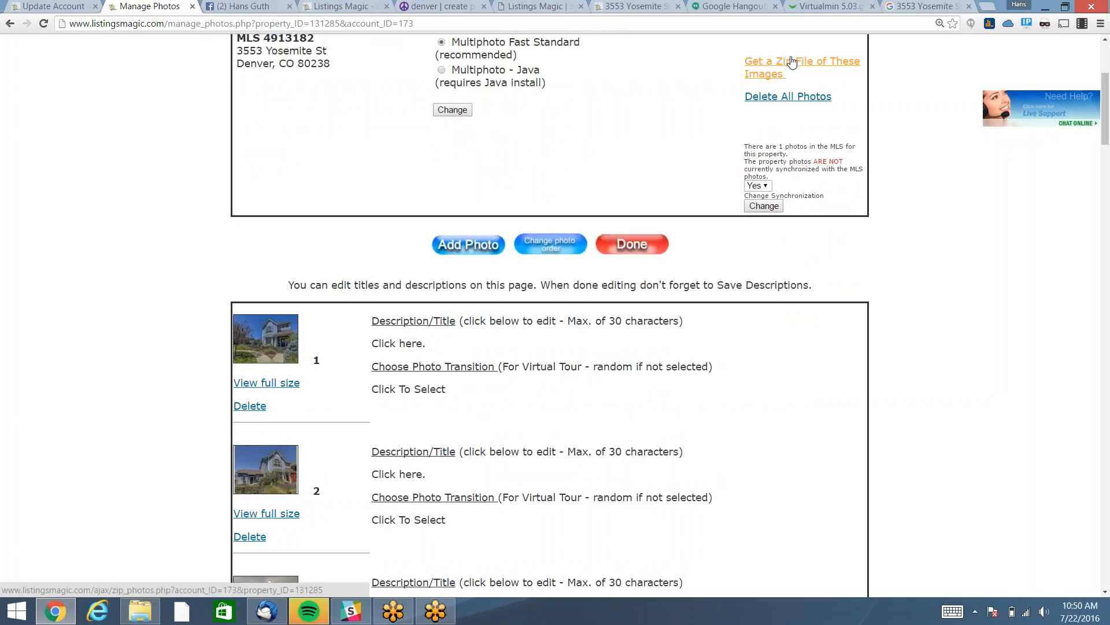
pyautogui.scroll(-3, 728, 364)
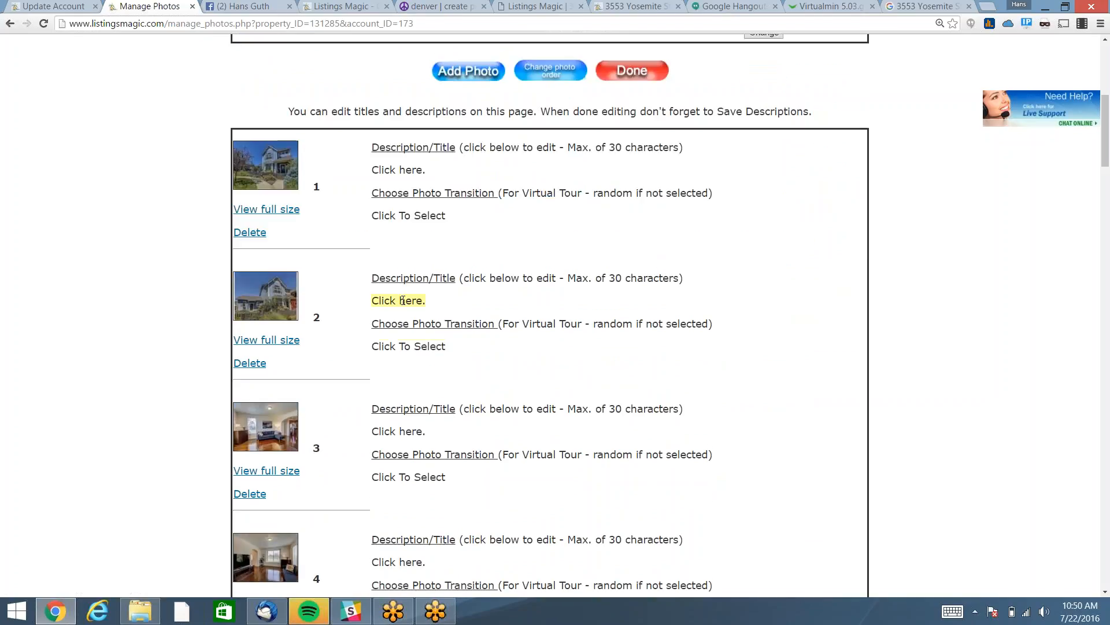
# Title photo 2 'Front View', save it, and finish with Done to return to the property.
pyautogui.click(403, 300)
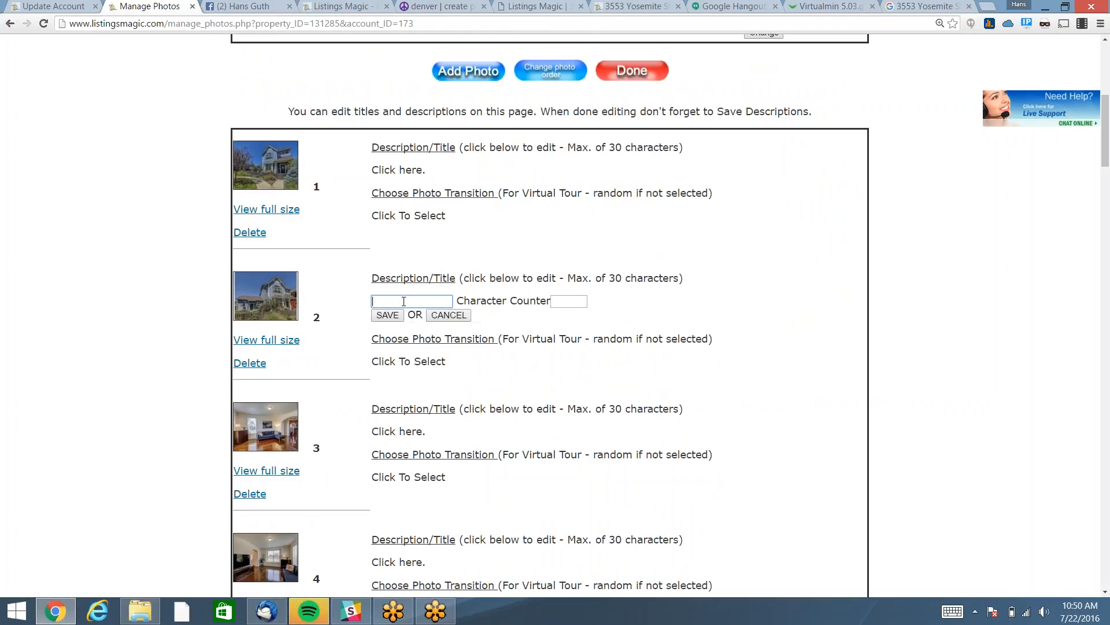
pyautogui.write('Front View')
pyautogui.click(387, 315)
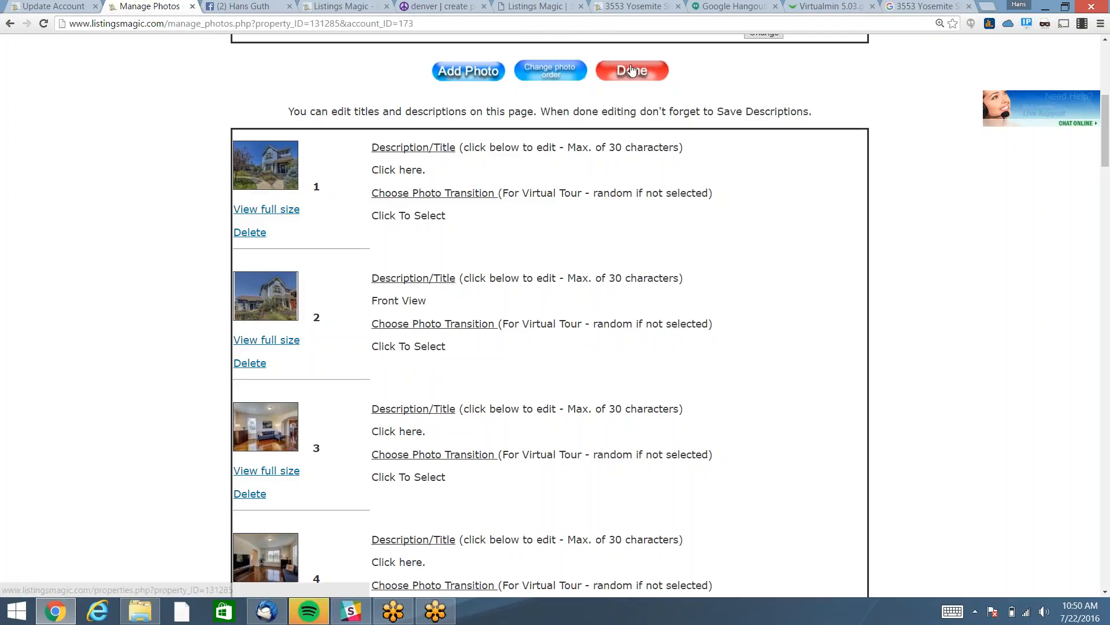
pyautogui.click(632, 70)
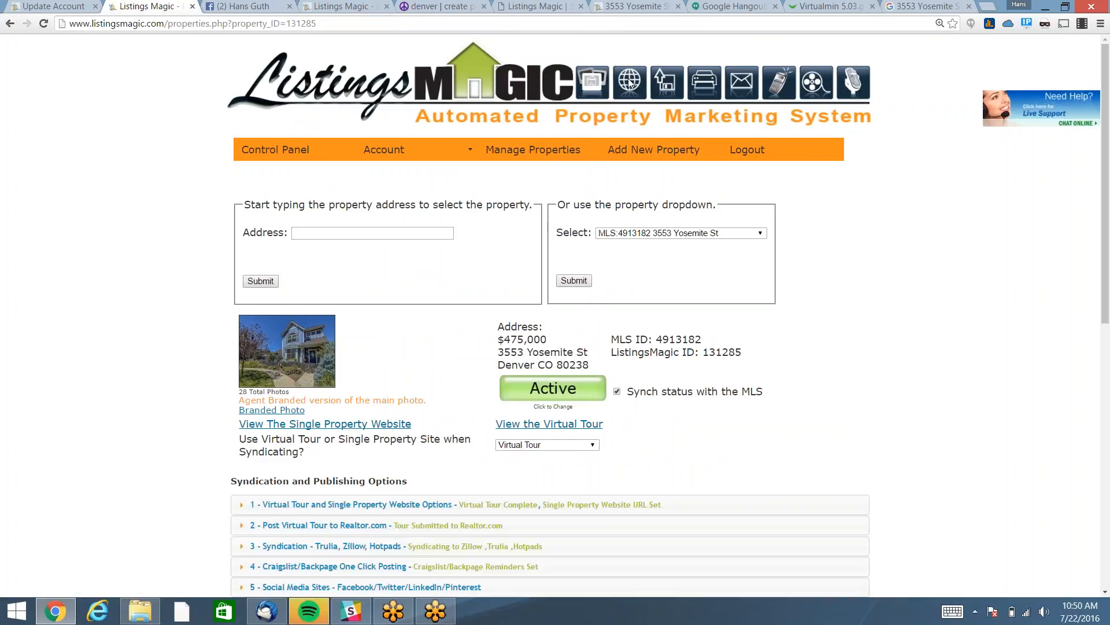
# Expand and collapse '10 - Property Status', then expand '11 - Get Your QR Code' for the mobile tour QR.
pyautogui.scroll(-8, 938, 316)
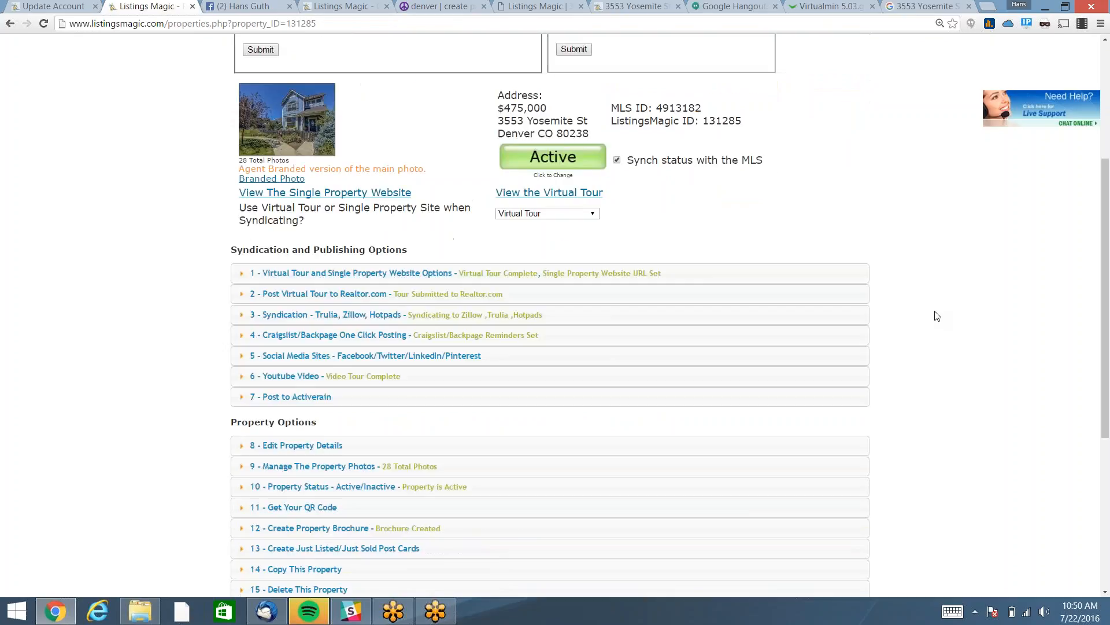
pyautogui.scroll(-2, 937, 315)
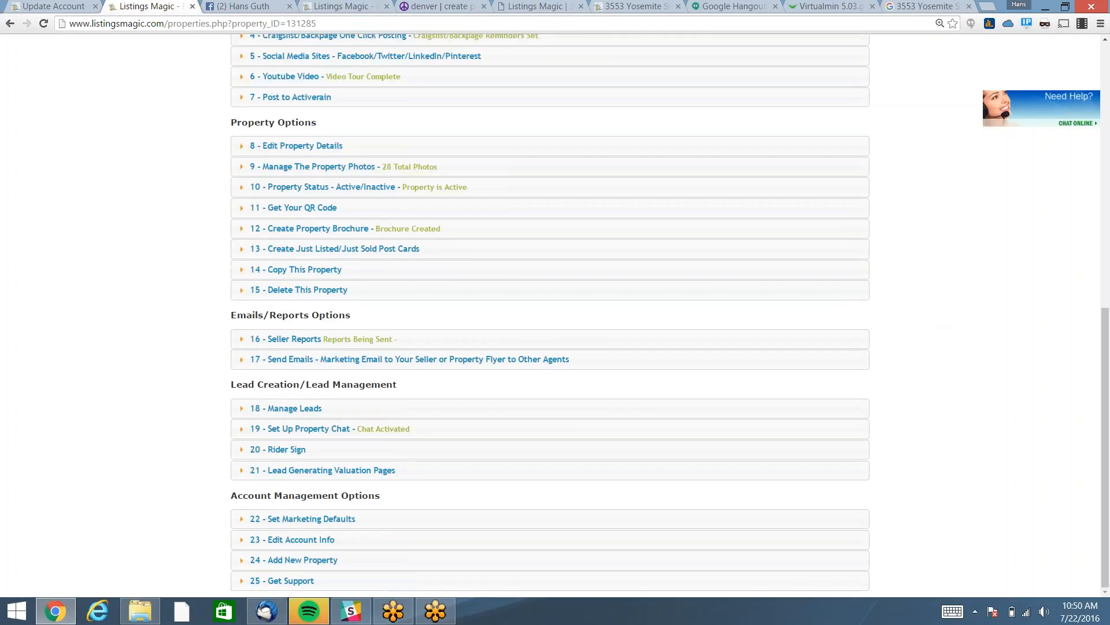
pyautogui.click(314, 188)
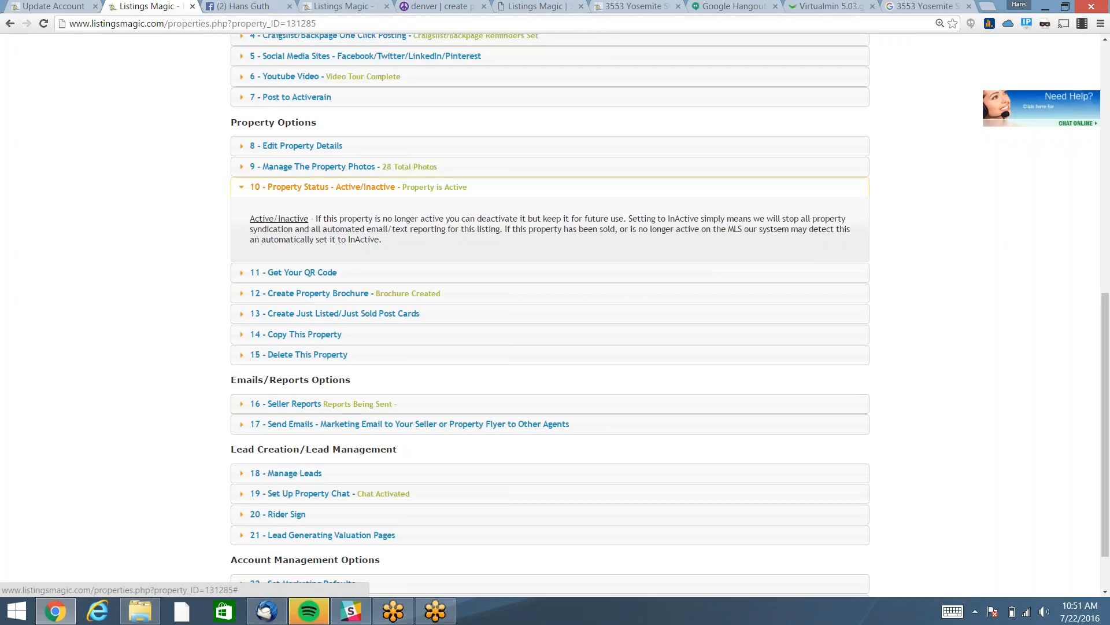
pyautogui.click(322, 187)
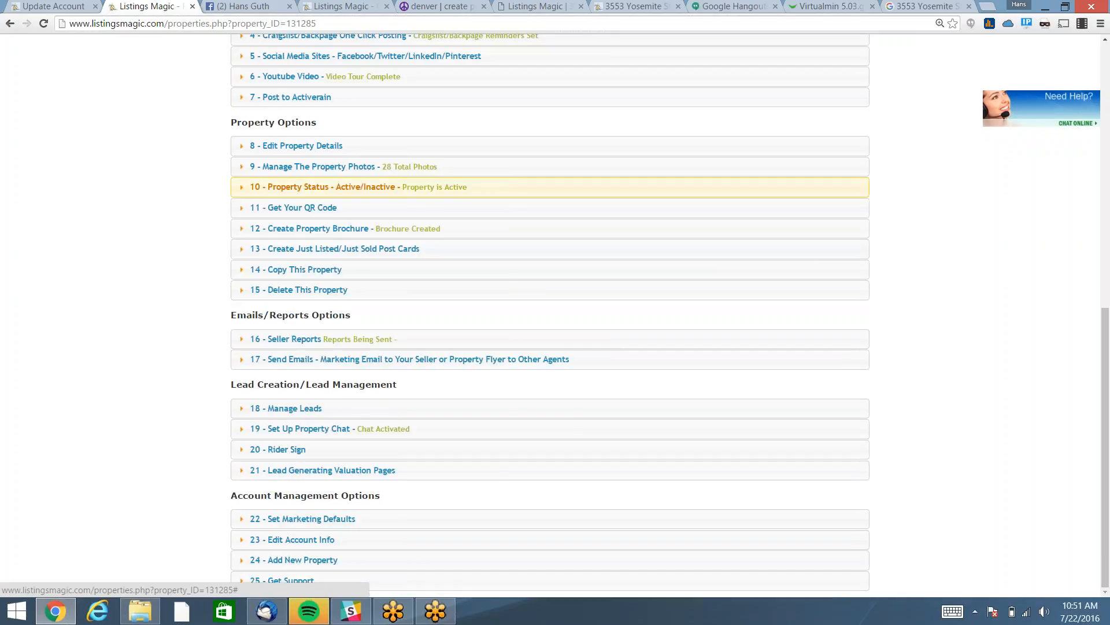
pyautogui.click(298, 211)
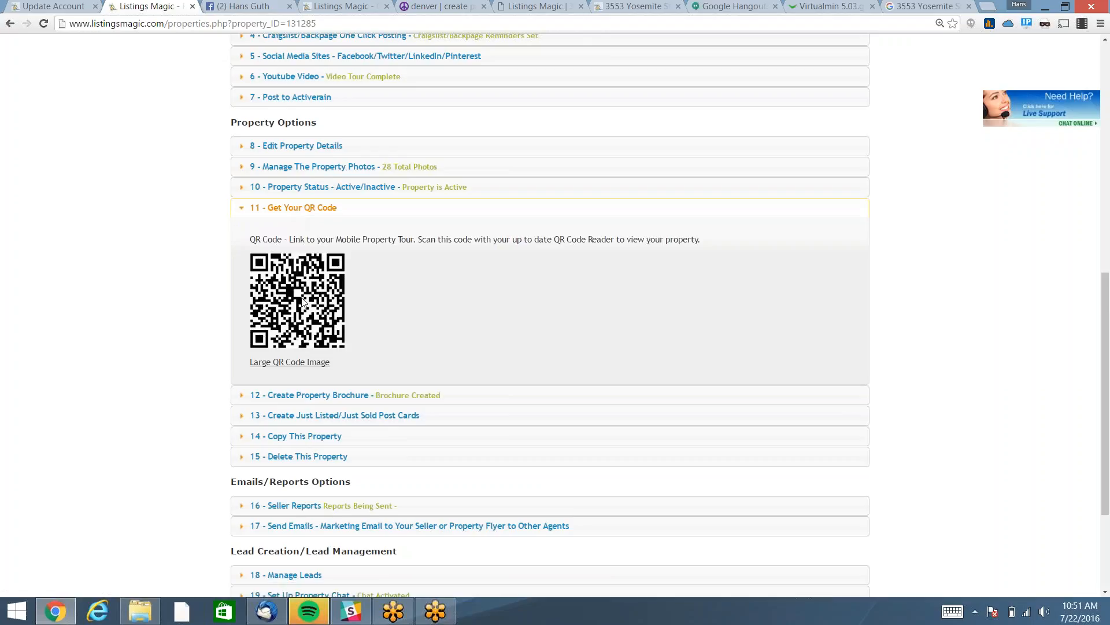
# Collapse the '11 - Get Your QR Code' section so every property option is closed.
pyautogui.moveTo(303, 302)
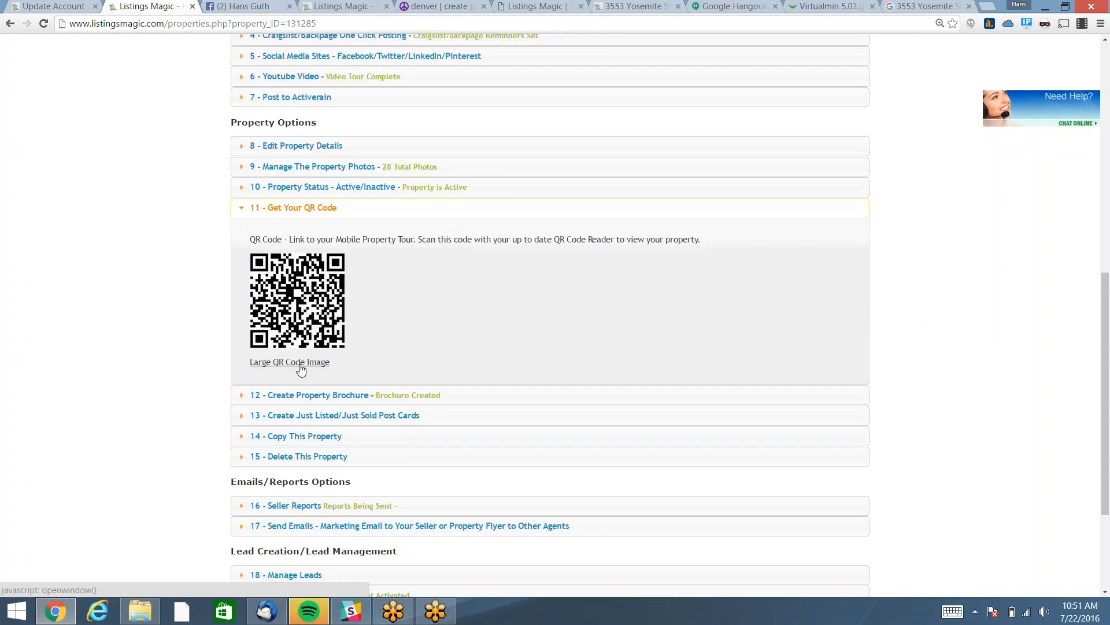
pyautogui.click(283, 210)
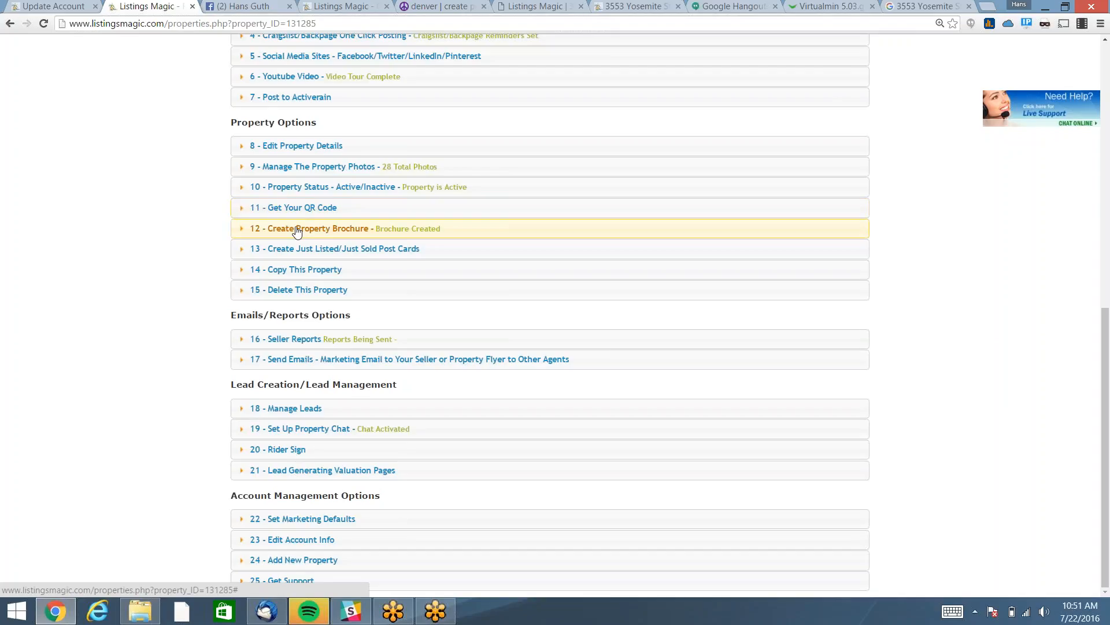
pyautogui.click(296, 230)
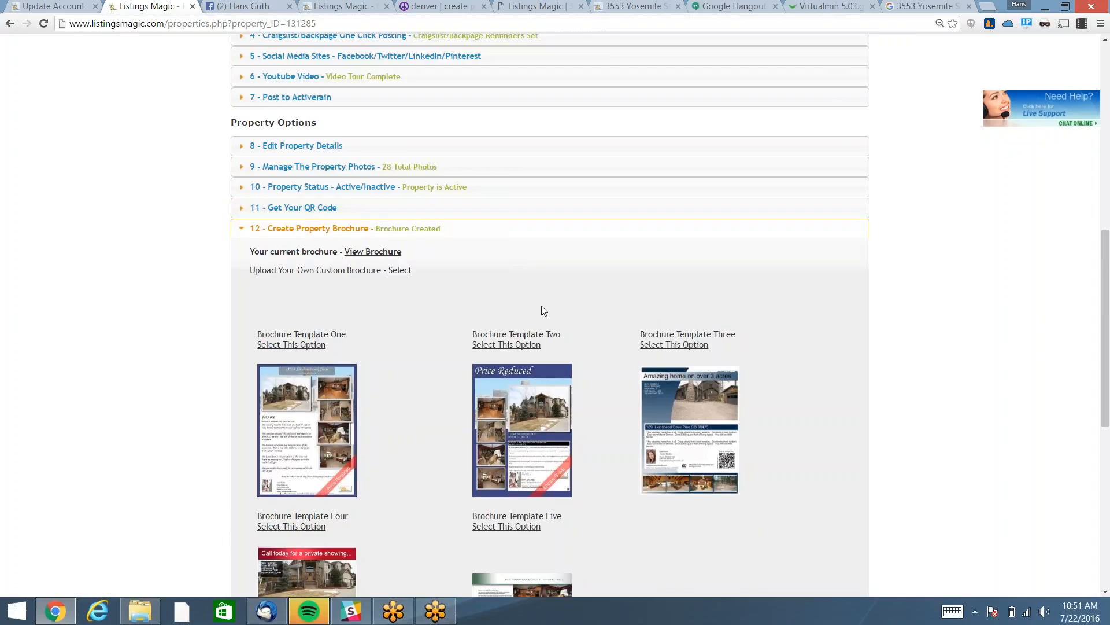
pyautogui.scroll(-3, 543, 311)
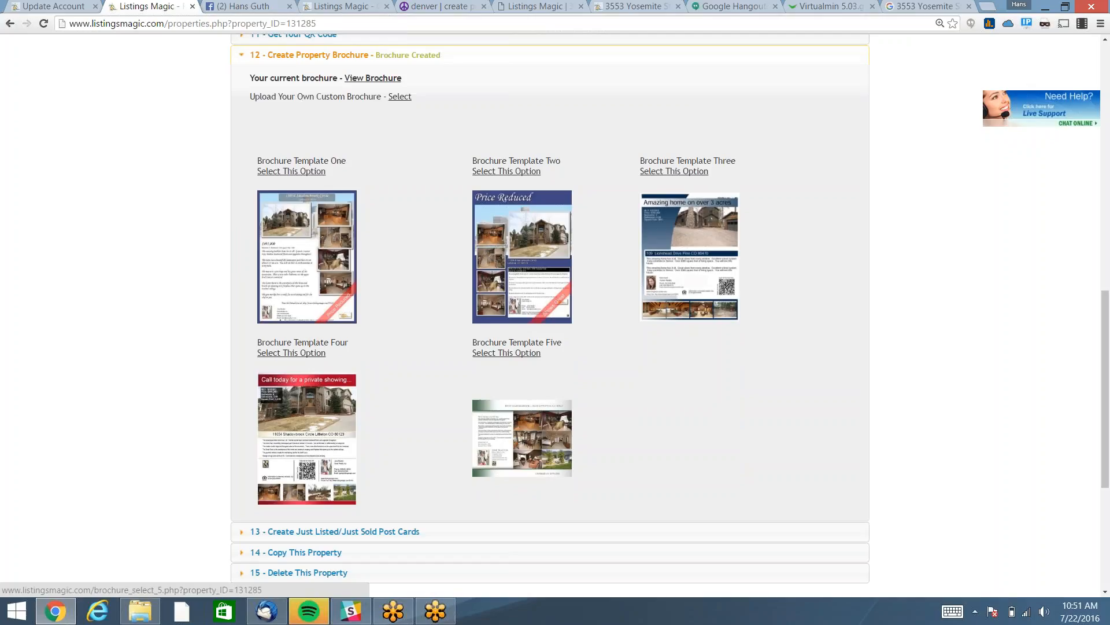
pyautogui.click(512, 354)
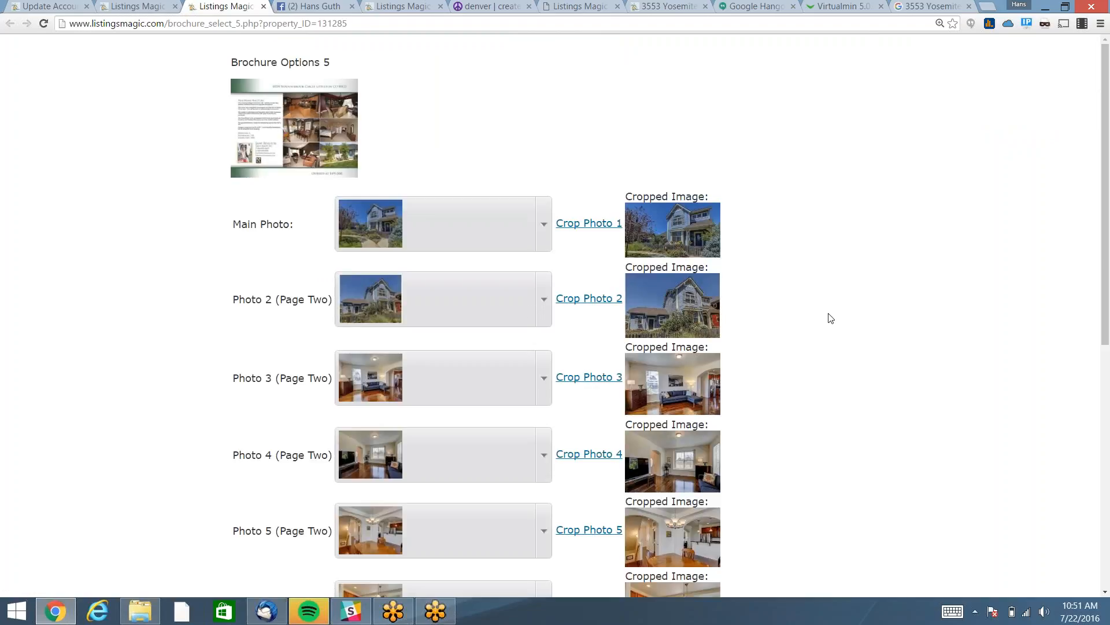
pyautogui.scroll(-8, 835, 317)
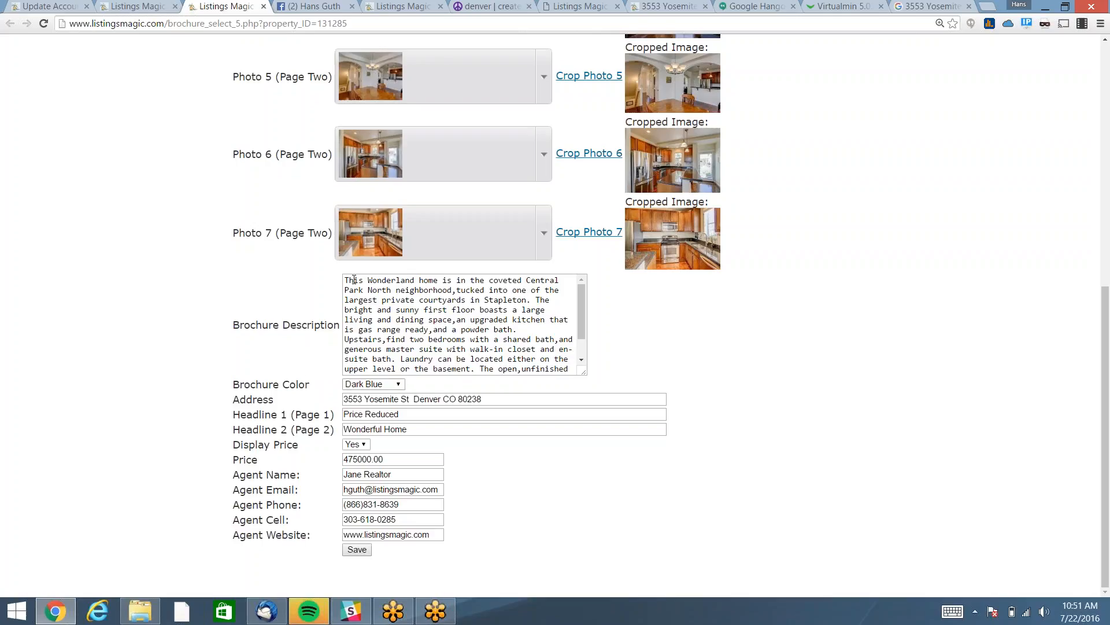
pyautogui.scroll(8, 203, 292)
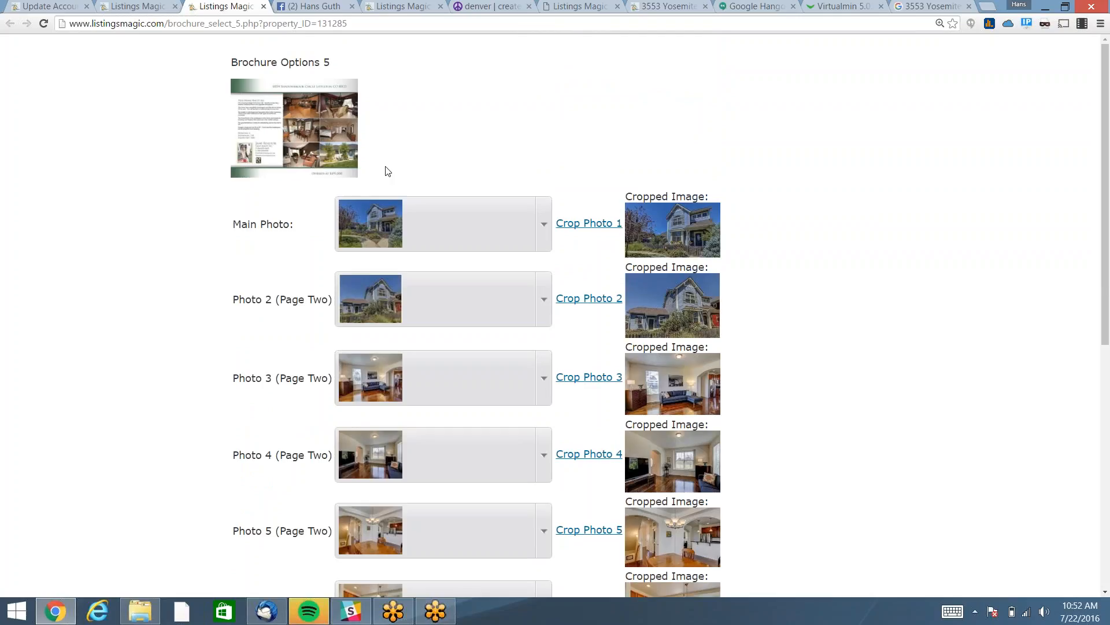
pyautogui.click(291, 130)
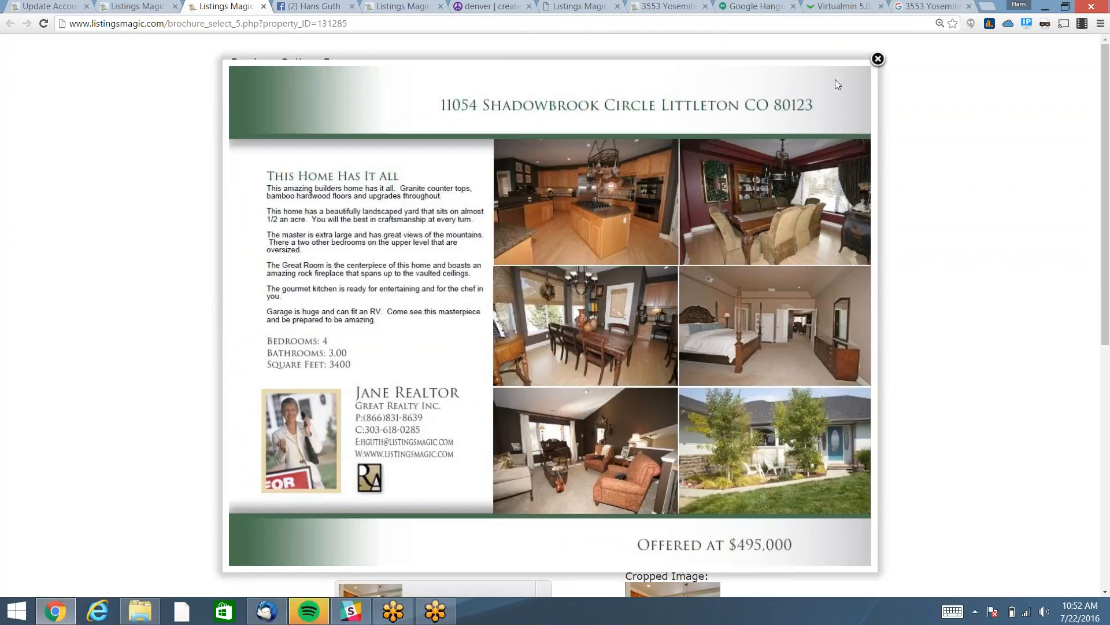
pyautogui.click(878, 60)
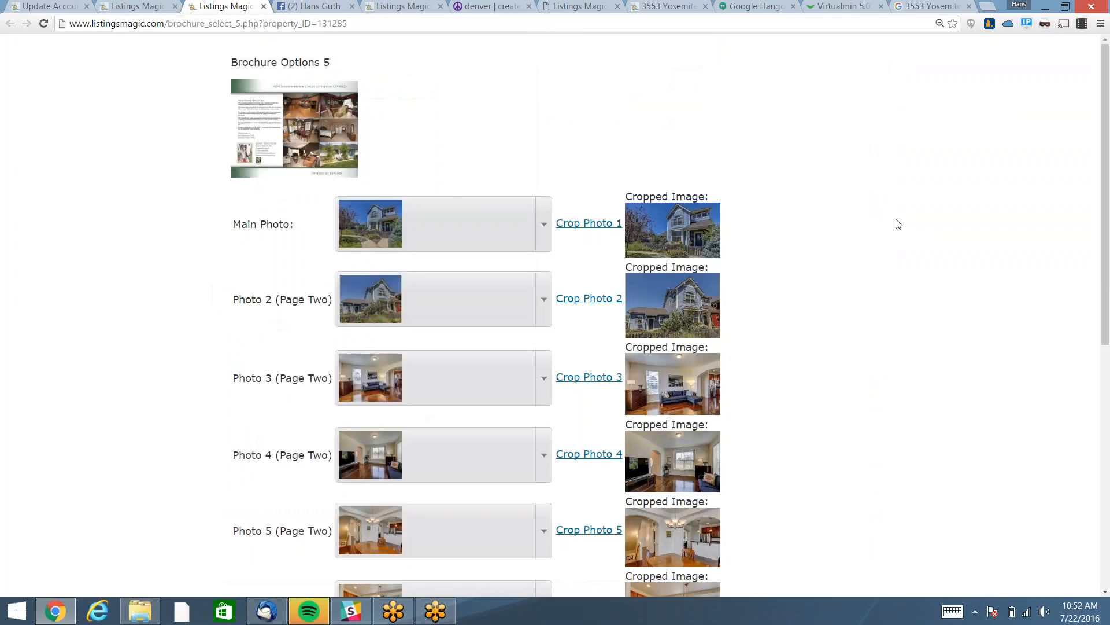
# Save the brochure settings and open the finished brochure PDF.
pyautogui.scroll(-8, 897, 223)
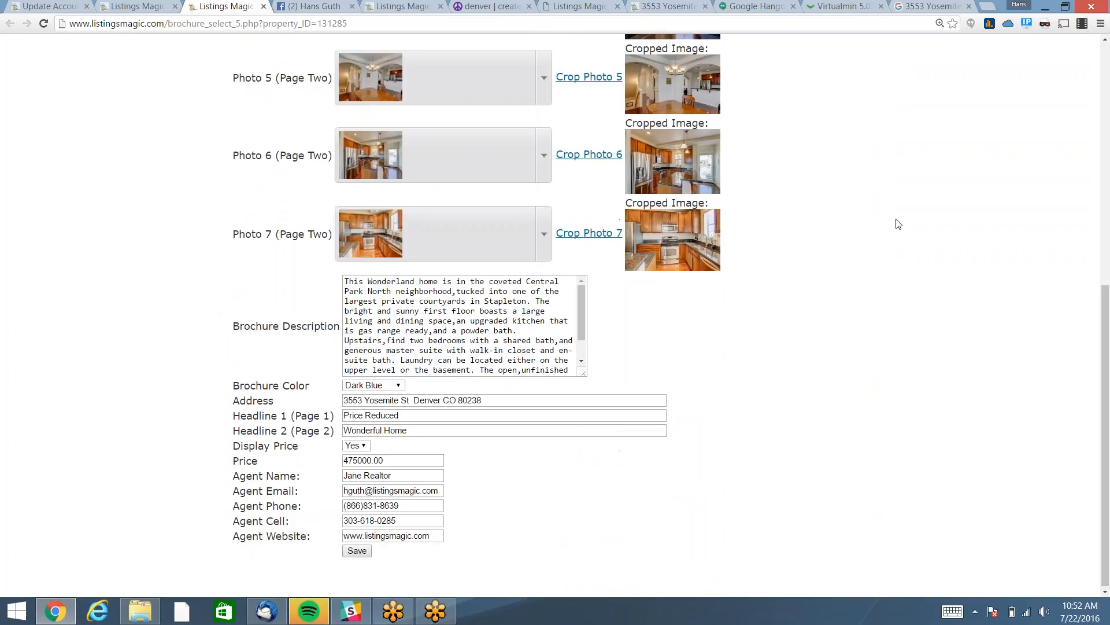
pyautogui.click(357, 549)
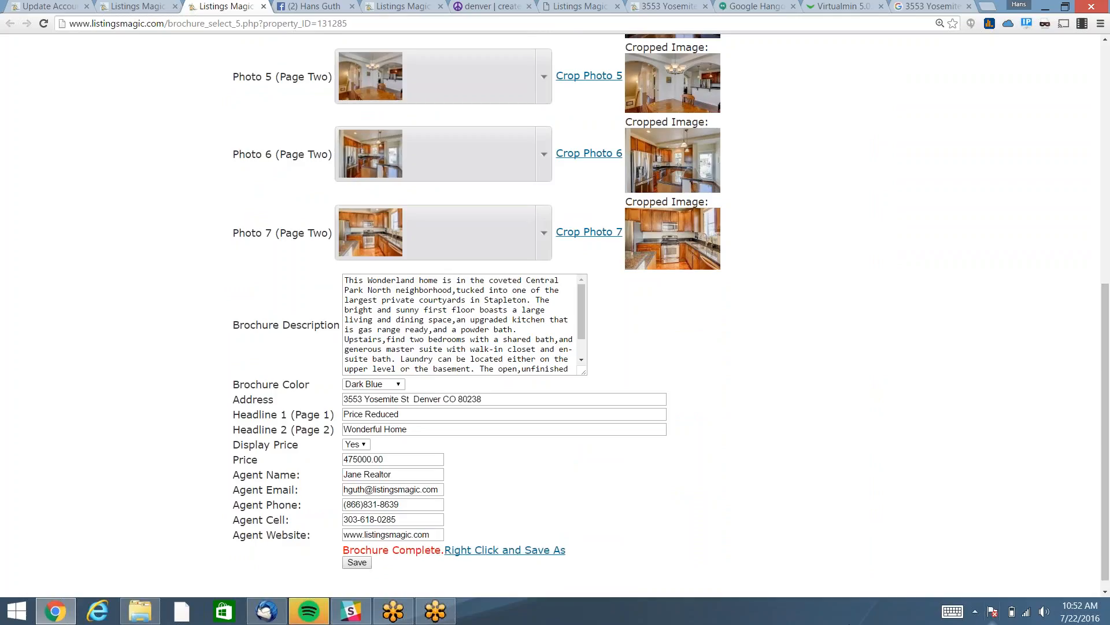
pyautogui.click(491, 550)
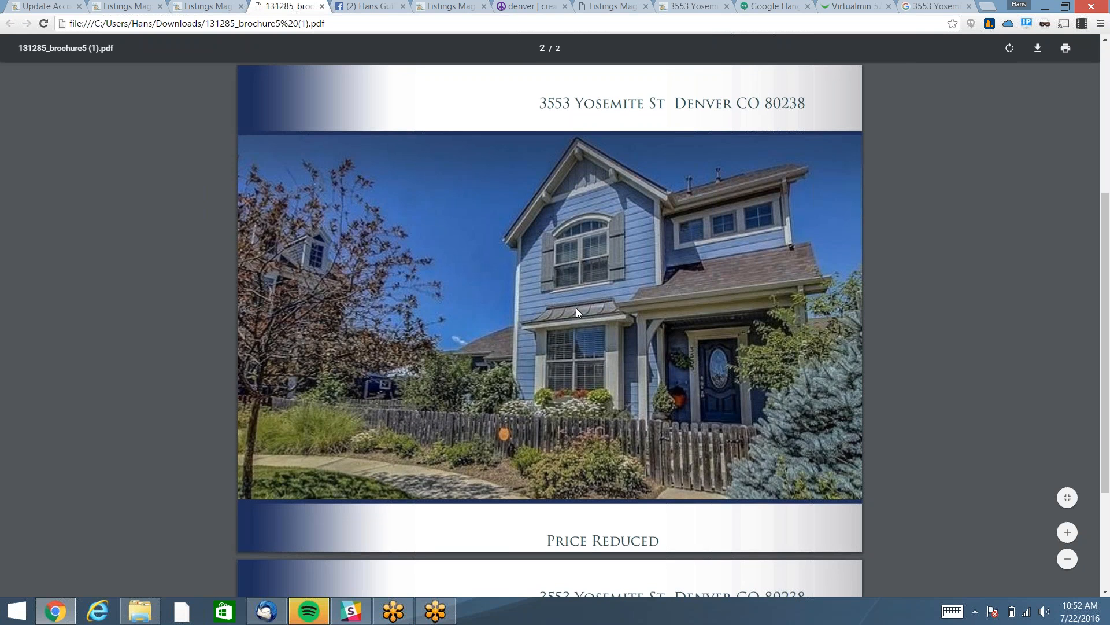
# Scroll through both pages of the Dark Blue 'Price Reduced' brochure, then close the PDF tab.
pyautogui.scroll(-5, 585, 444)
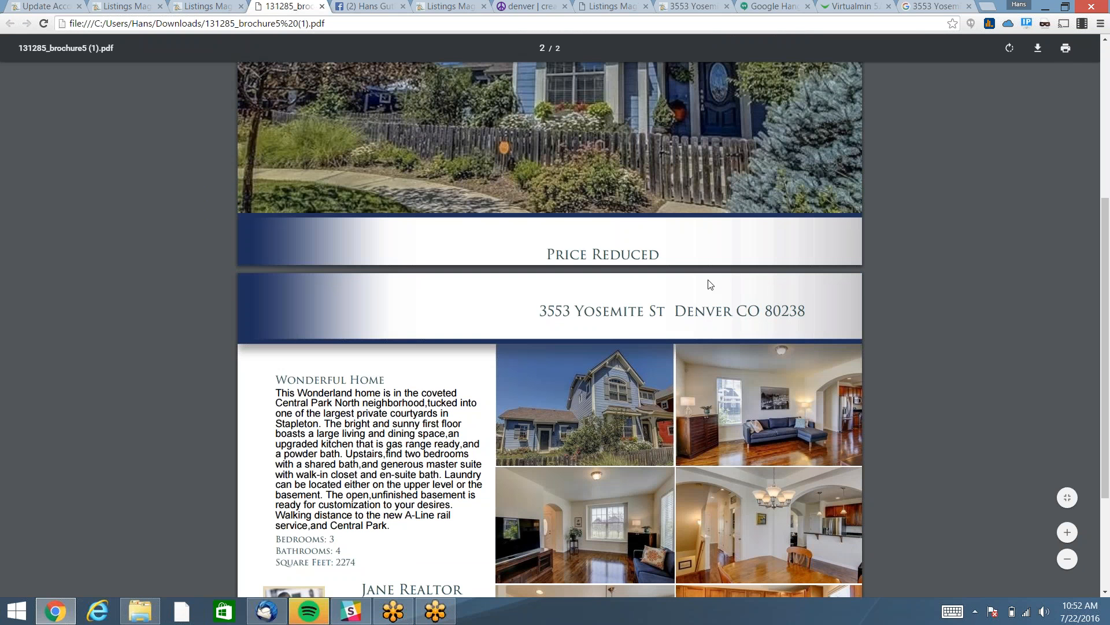
pyautogui.scroll(-3, 706, 285)
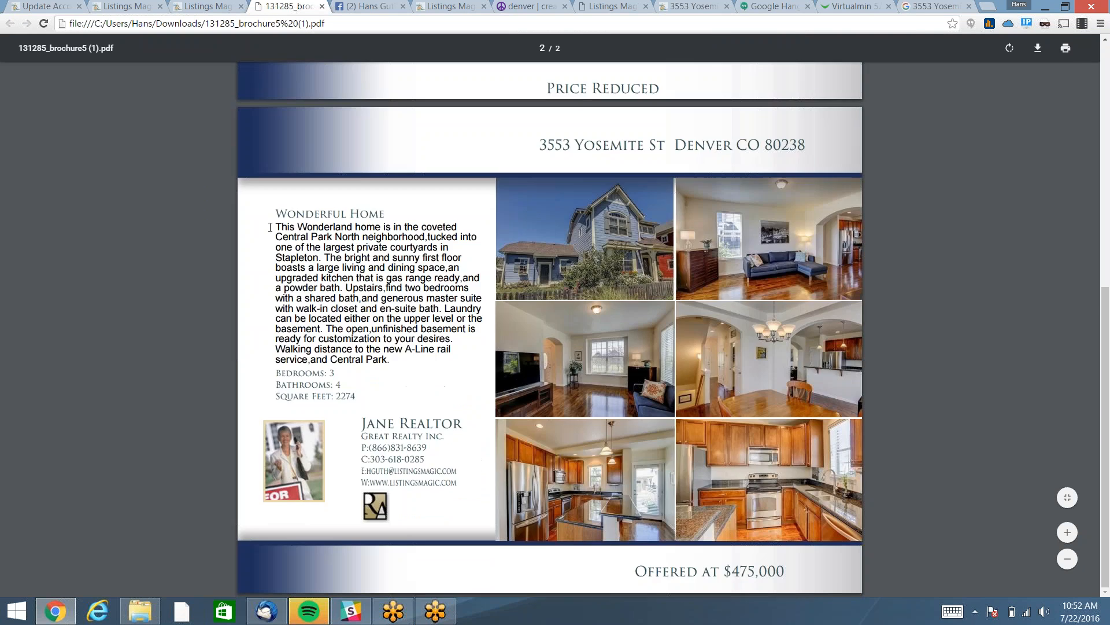
pyautogui.moveTo(275, 214); pyautogui.dragTo(401, 206)
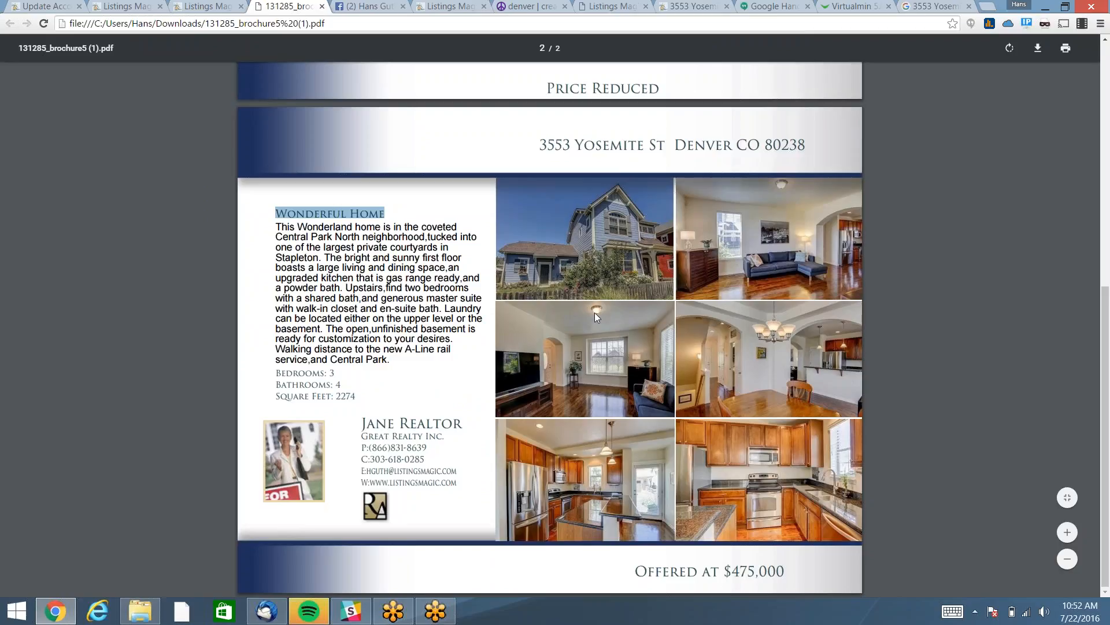
pyautogui.scroll(1, 594, 315)
pyautogui.scroll(5, 594, 313)
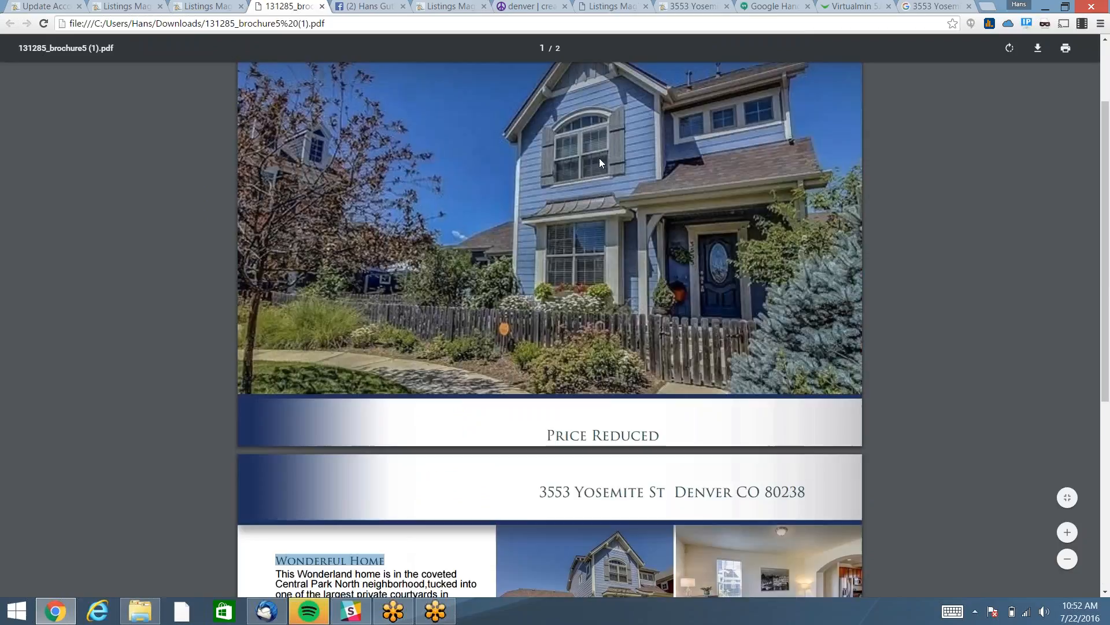
pyautogui.click(322, 7)
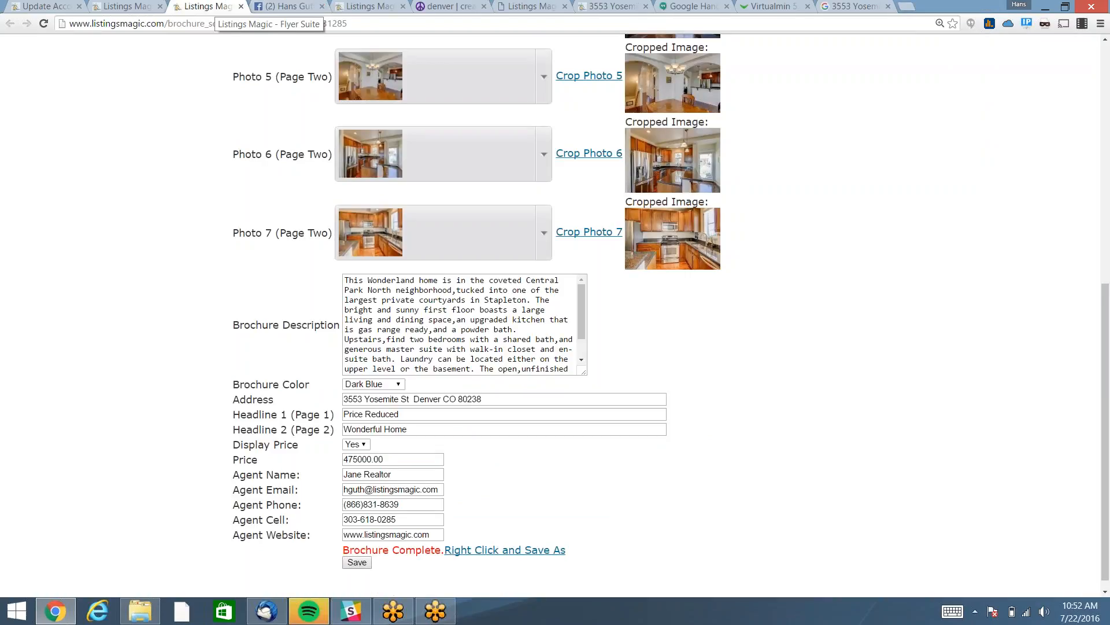
# Return to the property page, collapse section 12, and expand '13 - Create Just Listed/Just Sold Post Cards'.
pyautogui.scroll(3, 1041, 247)
pyautogui.scroll(4, 1041, 247)
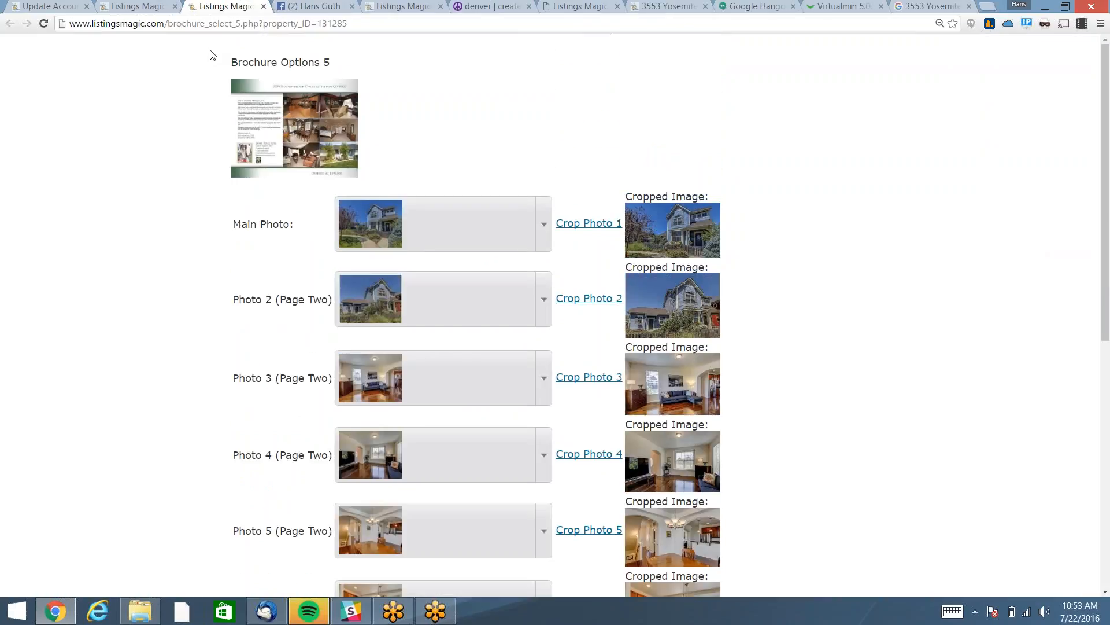
pyautogui.click(133, 9)
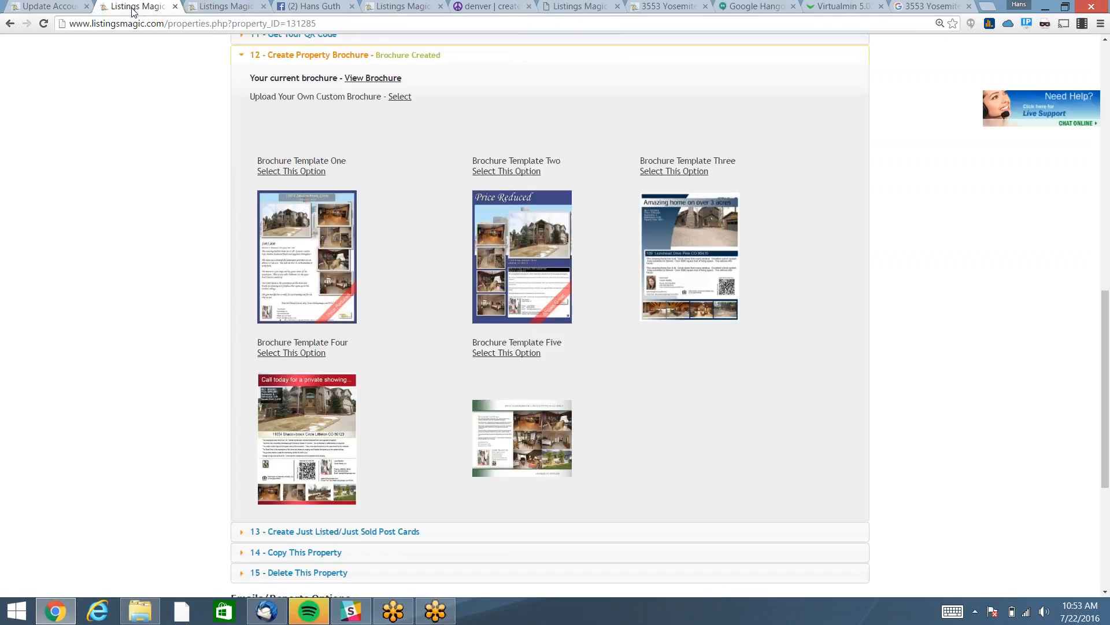
pyautogui.click(317, 55)
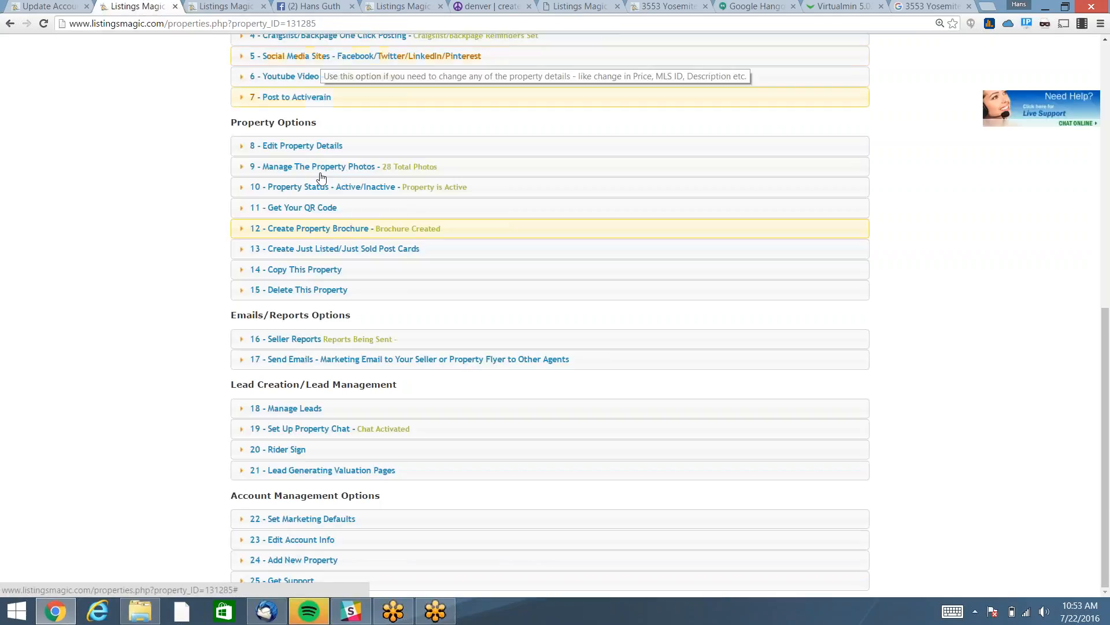
pyautogui.click(346, 249)
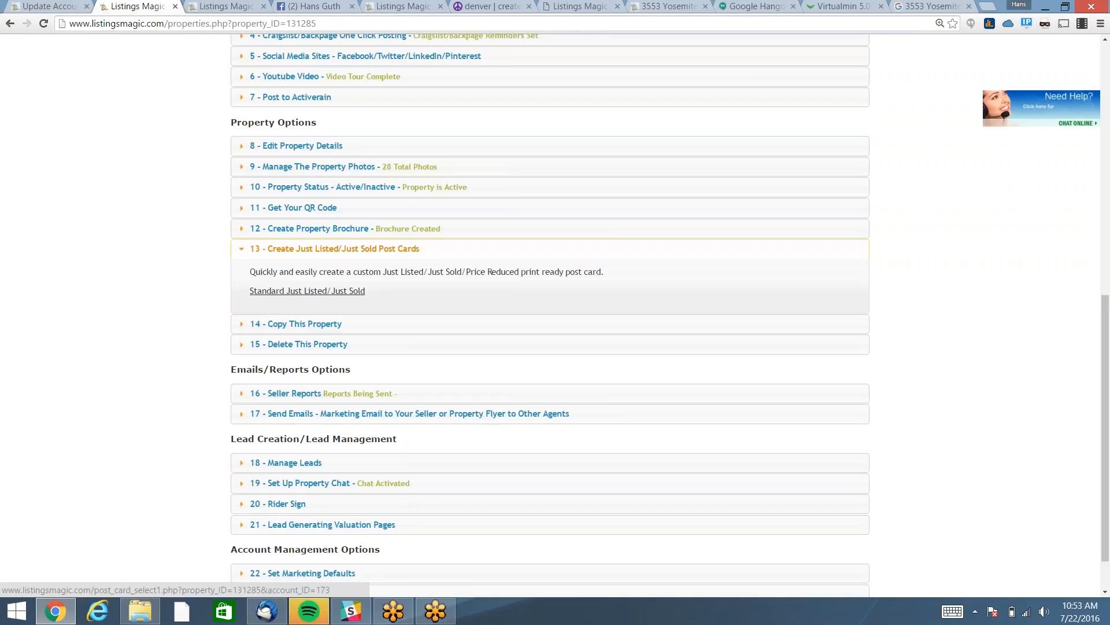
# Open the Standard Just Listed/Just Sold post card form, prefilled with Just Listed and 475,000.
pyautogui.click(315, 291)
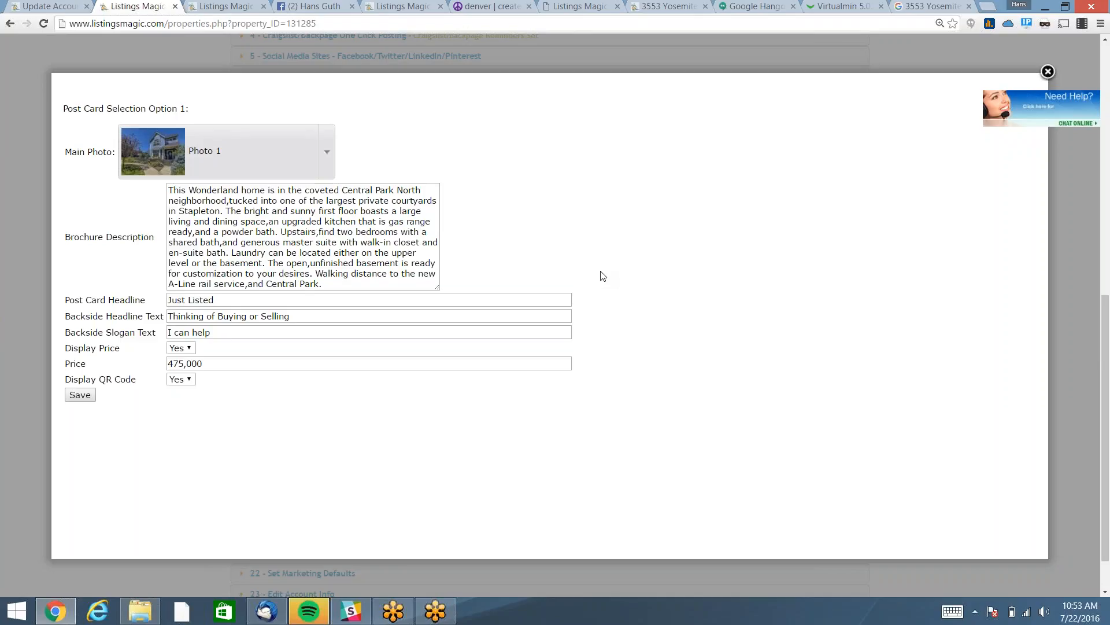
# Reopen the standard post card form and change the headline to 'Just Sold This in 2 Days'.
pyautogui.click(1048, 72)
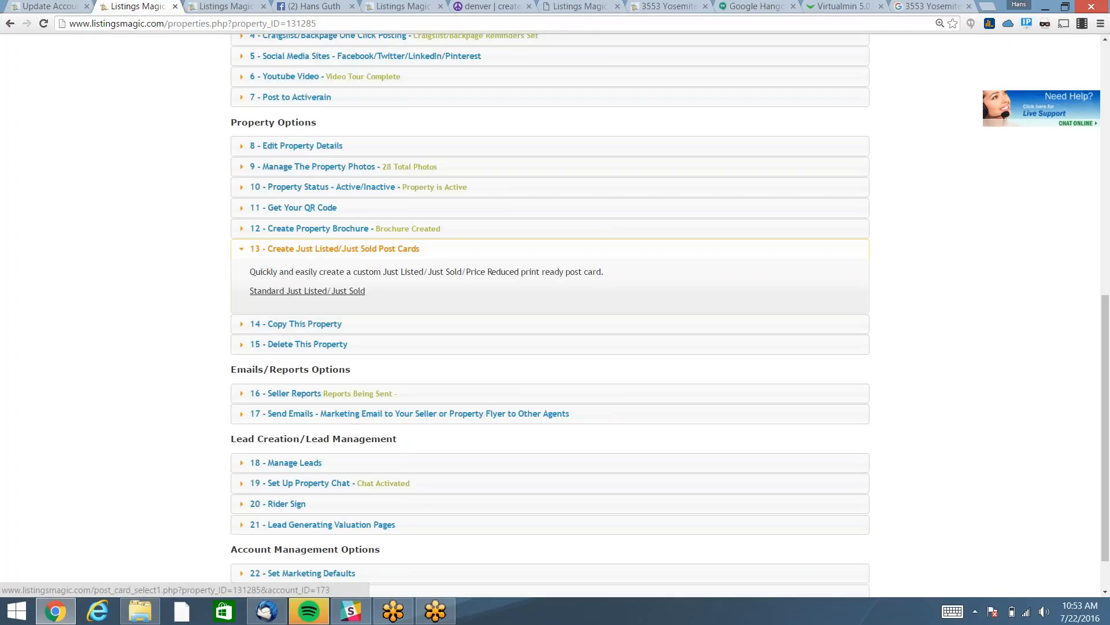
pyautogui.click(301, 291)
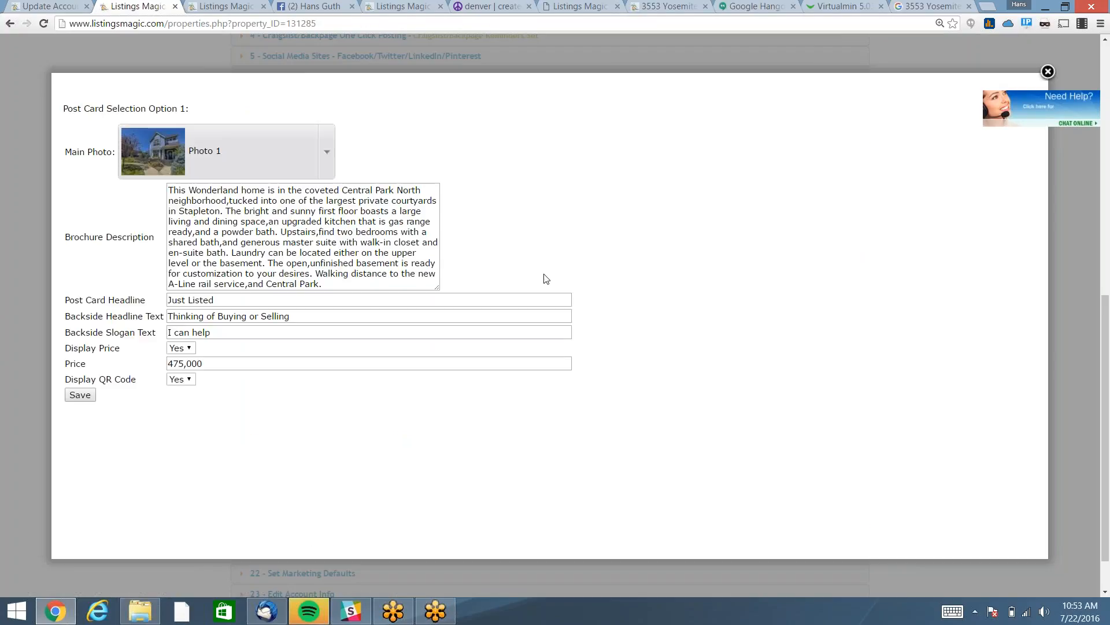
pyautogui.click(272, 299)
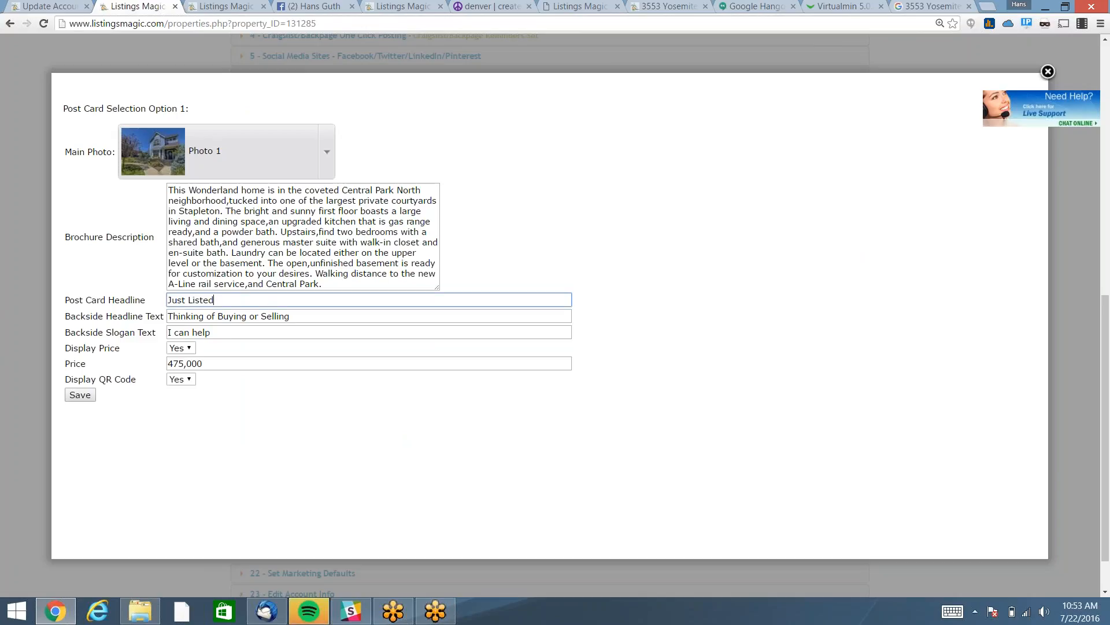
pyautogui.press('BackSpace')
pyautogui.press('BackSpace')
pyautogui.press('BackSpace')
pyautogui.press('BackSpace')
pyautogui.press('BackSpace')
pyautogui.press('BackSpace')
pyautogui.write('so')
pyautogui.press('BackSpace')
pyautogui.press('BackSpace')
pyautogui.write('Sold This in 2 Days')
# Set backside headline 'Give me a call' and slogan 'So I can sell yours', then save and download the PDF.
pyautogui.press('Tab')
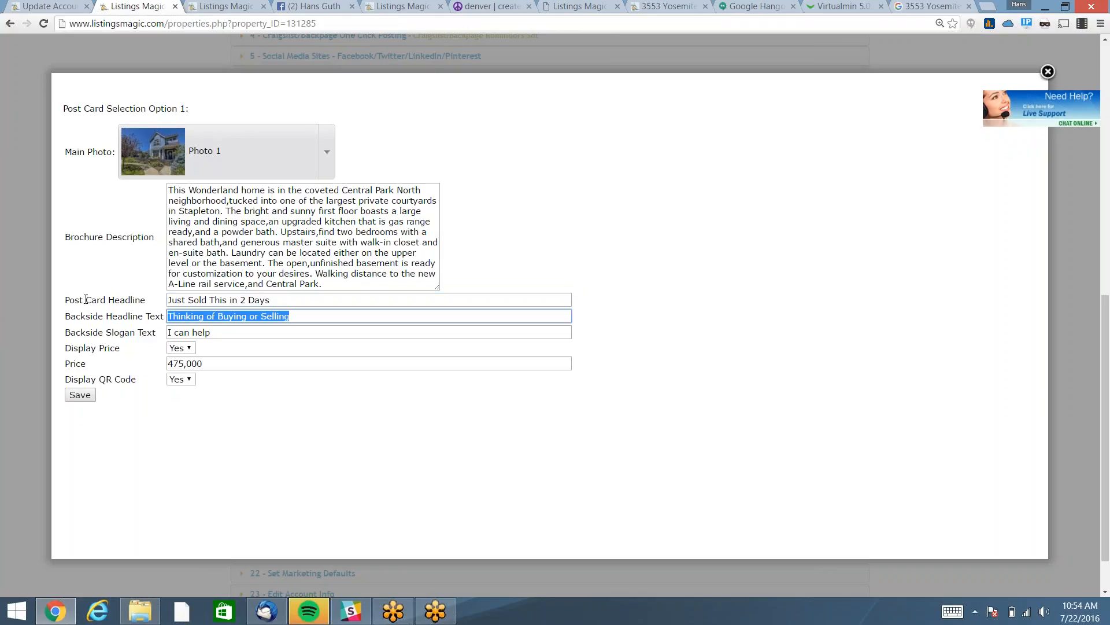
pyautogui.write('Give me a')
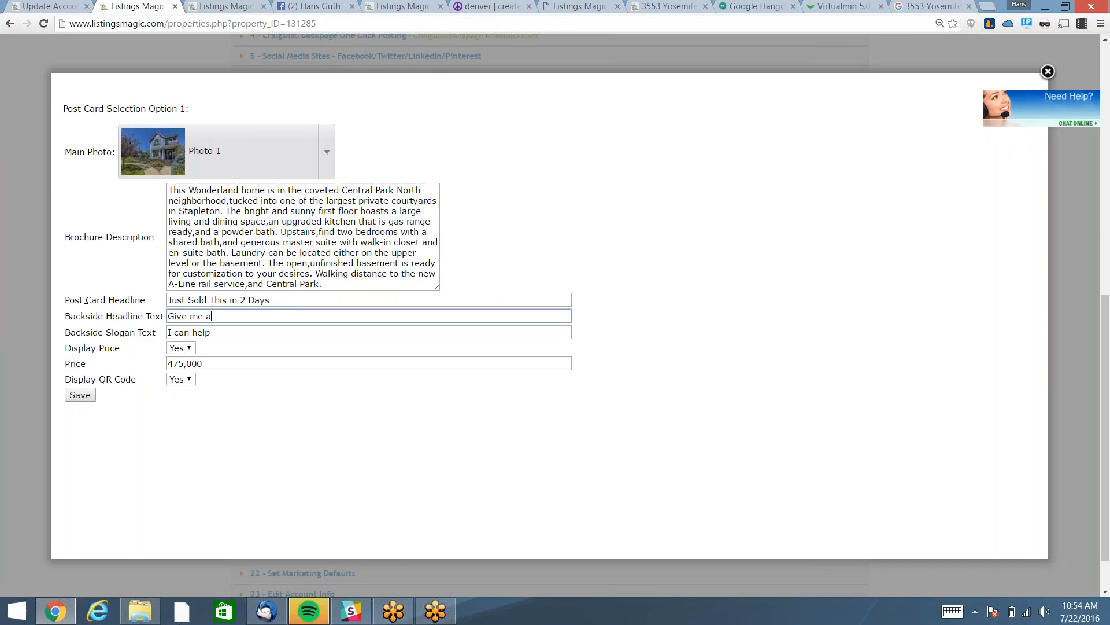
pyautogui.write(' call')
pyautogui.press('Tab')
pyautogui.write('S')
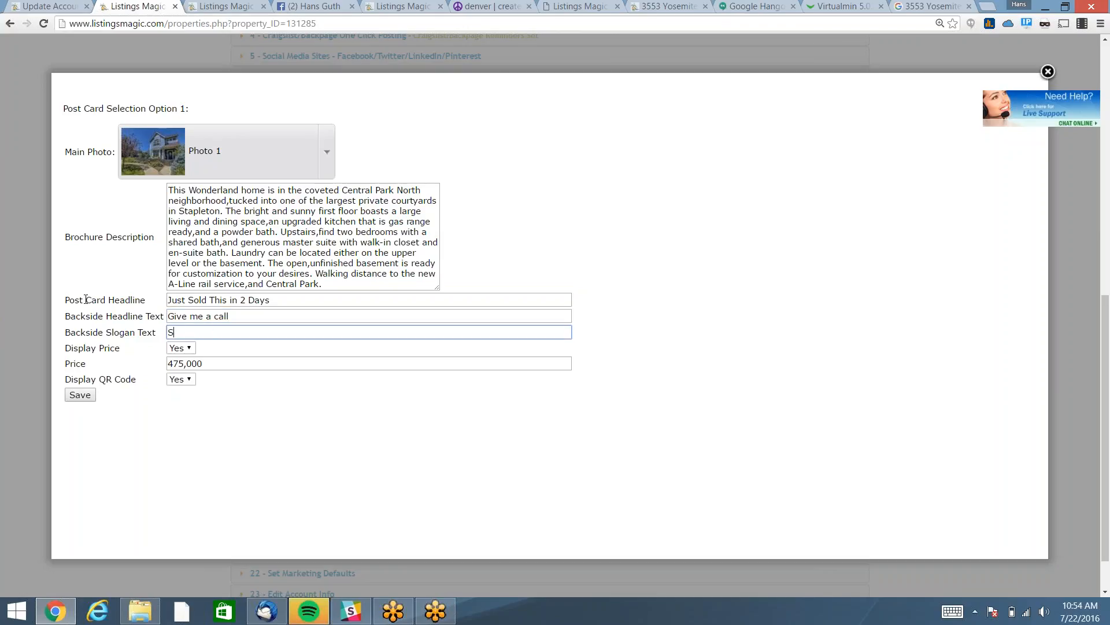
pyautogui.write('o I can sell yours')
pyautogui.click(77, 399)
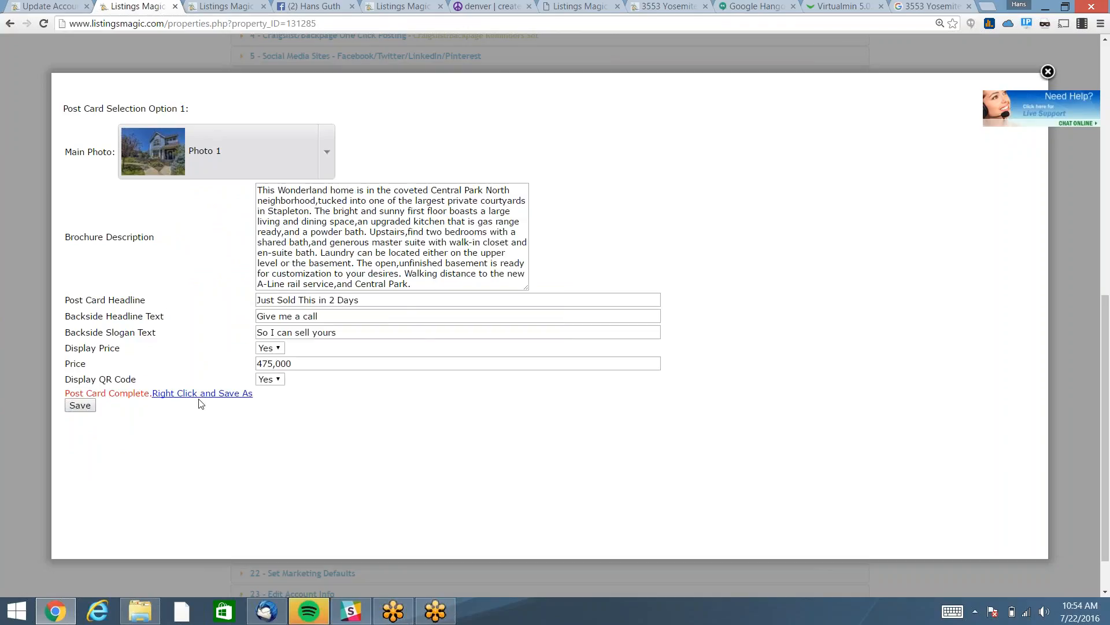
pyautogui.click(200, 394)
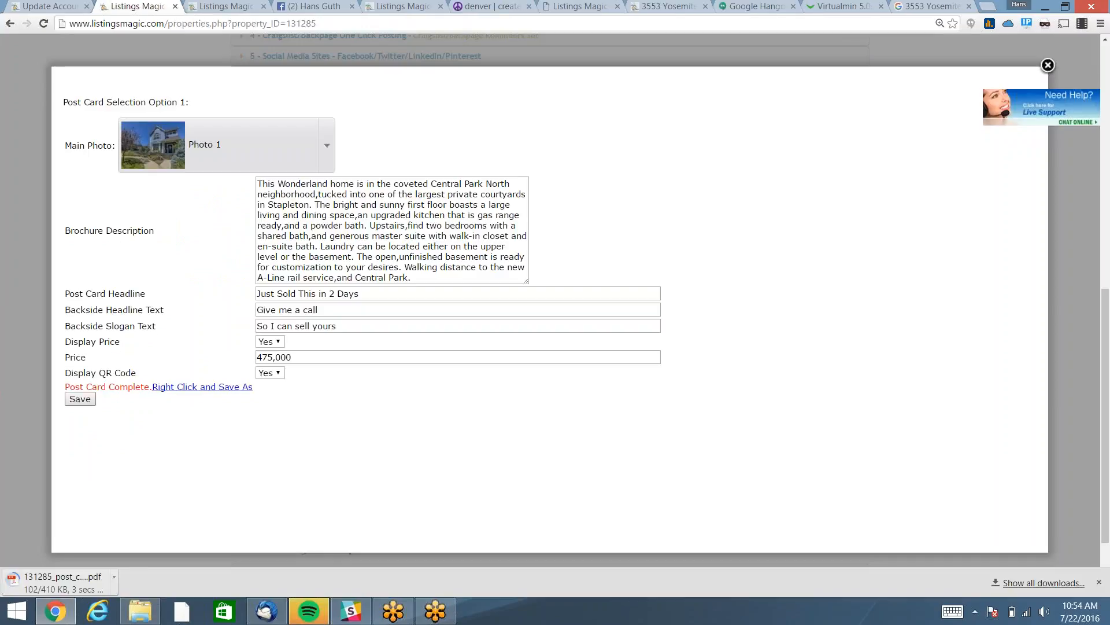
pyautogui.click(65, 580)
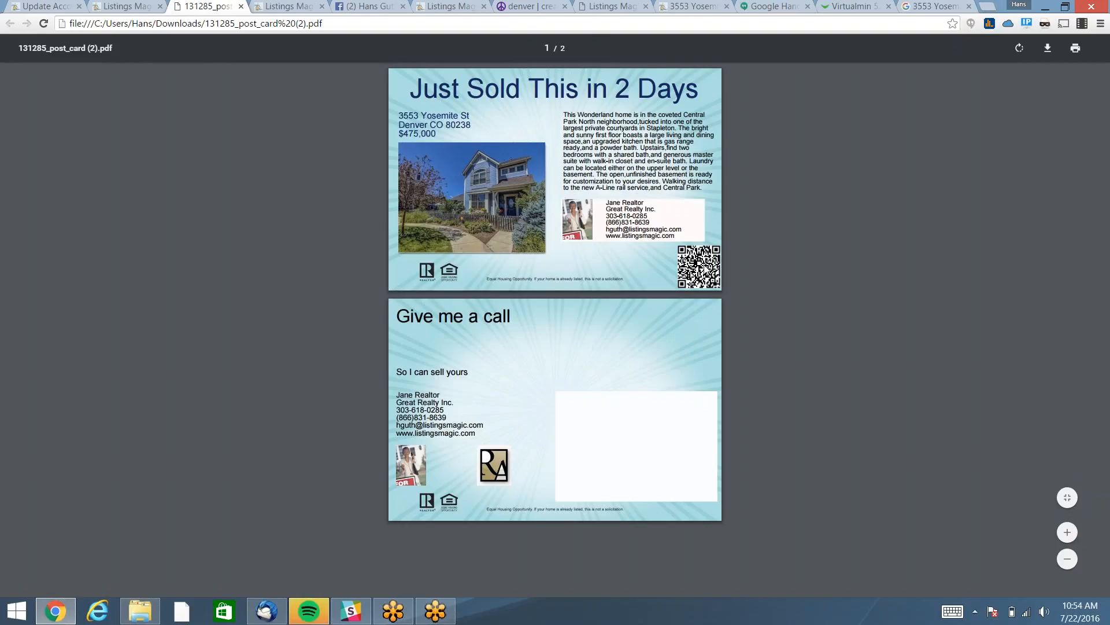
pyautogui.click(241, 6)
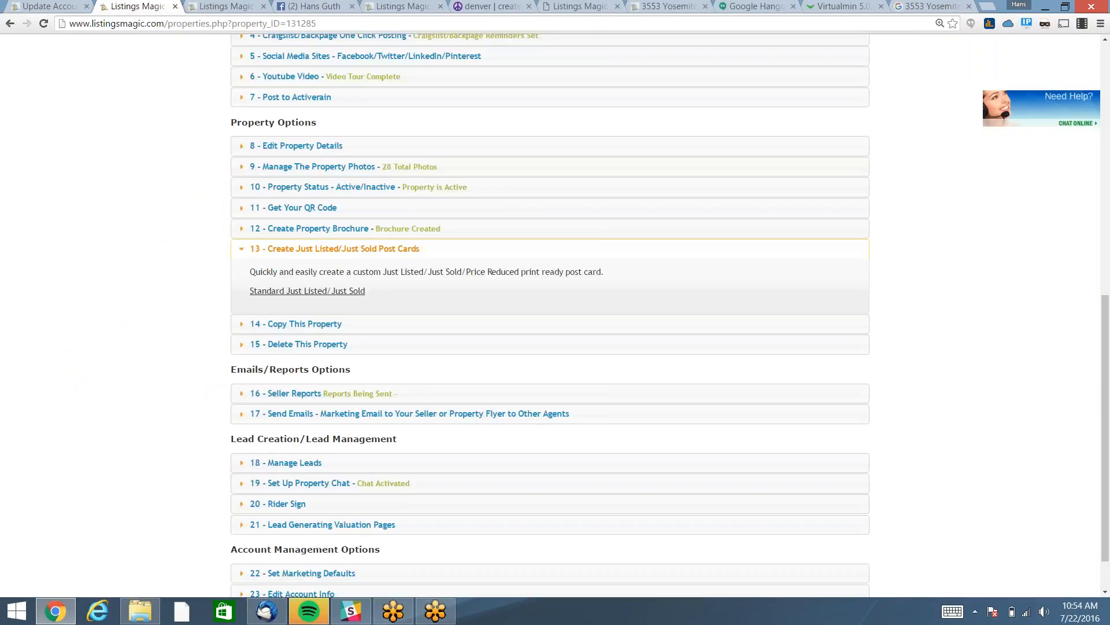
pyautogui.click(1048, 71)
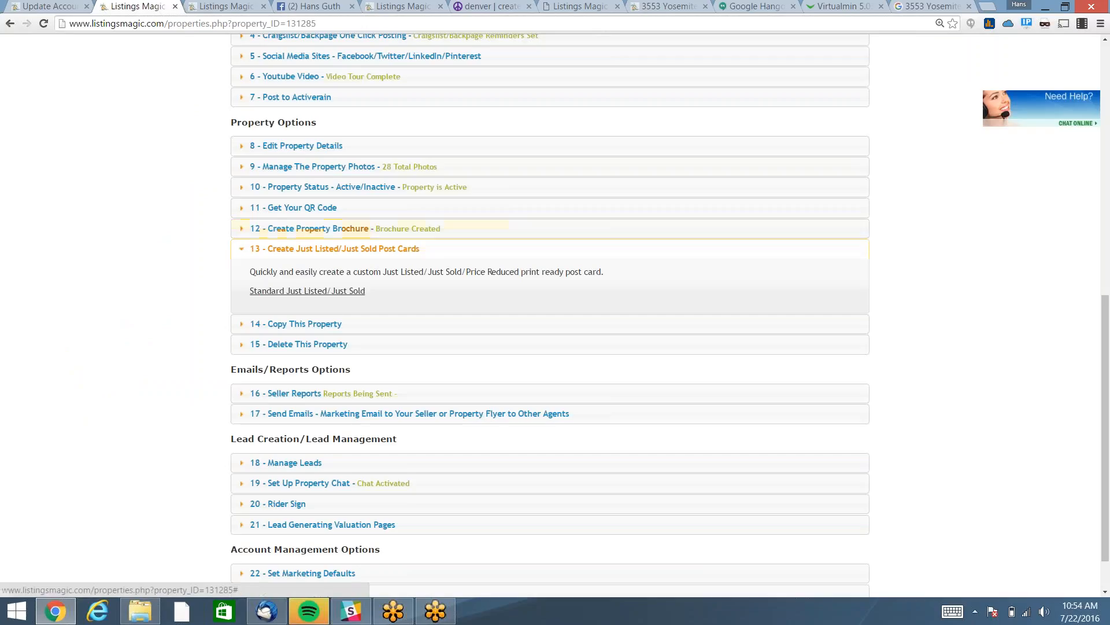
pyautogui.click(324, 249)
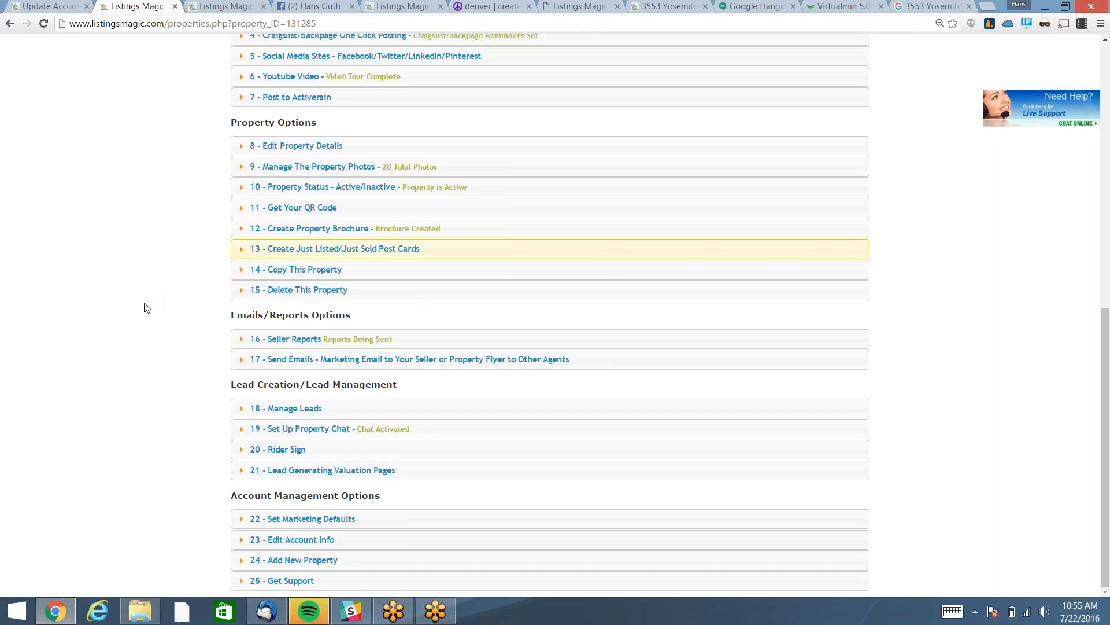
# Look through the Seller Reports' Realtor.com and ListingsMagic.com rows, then open Send Marketing Email under Send Emails.
pyautogui.click(288, 342)
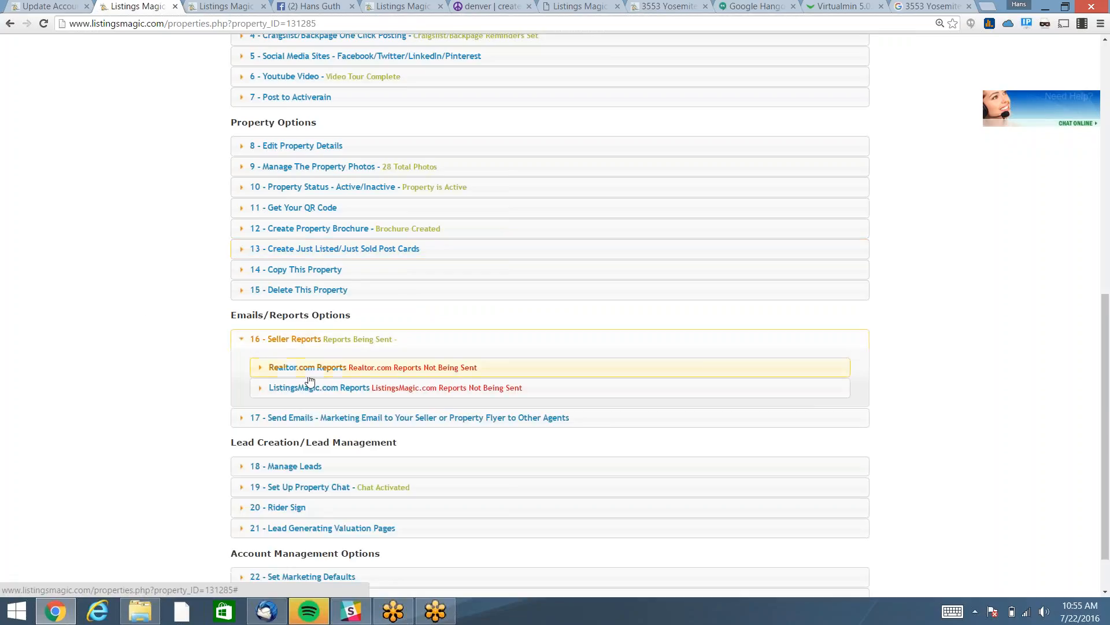
pyautogui.click(318, 367)
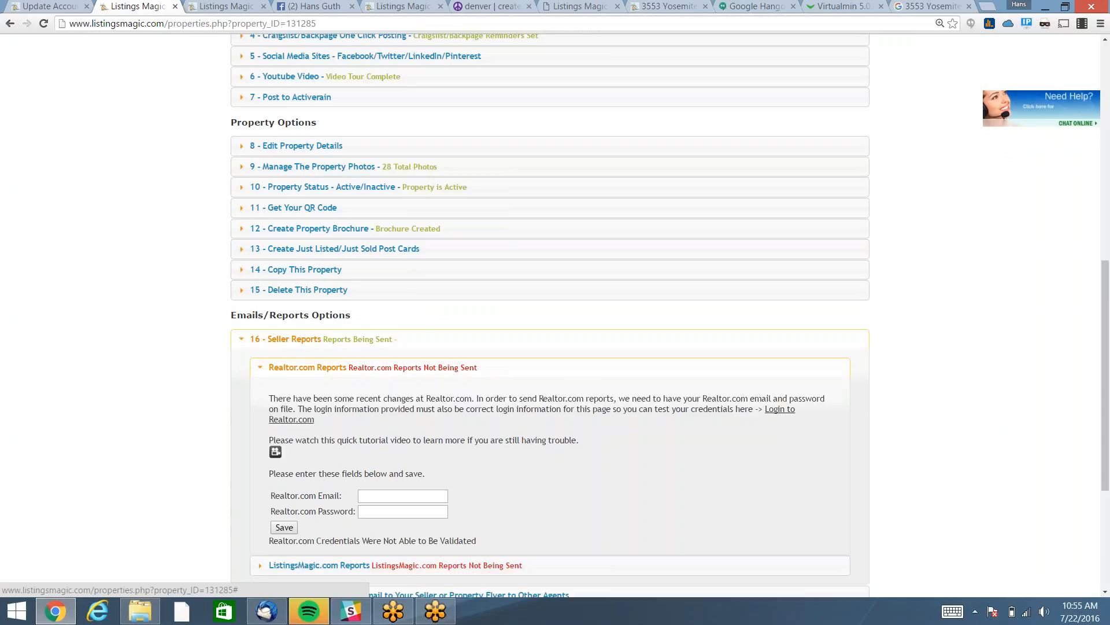
pyautogui.click(318, 368)
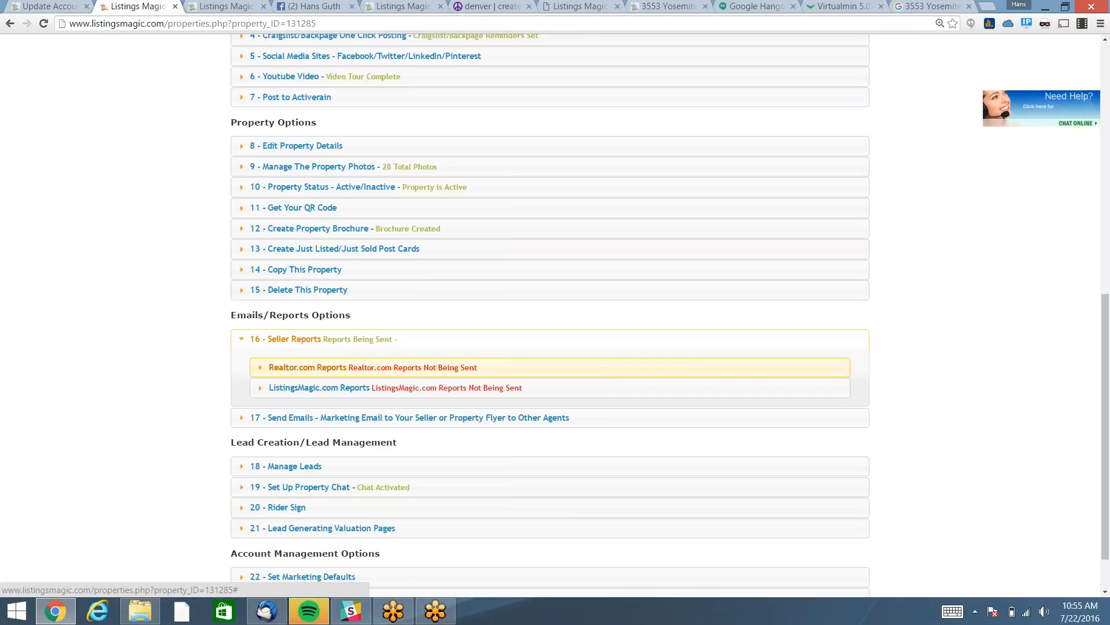
pyautogui.click(318, 369)
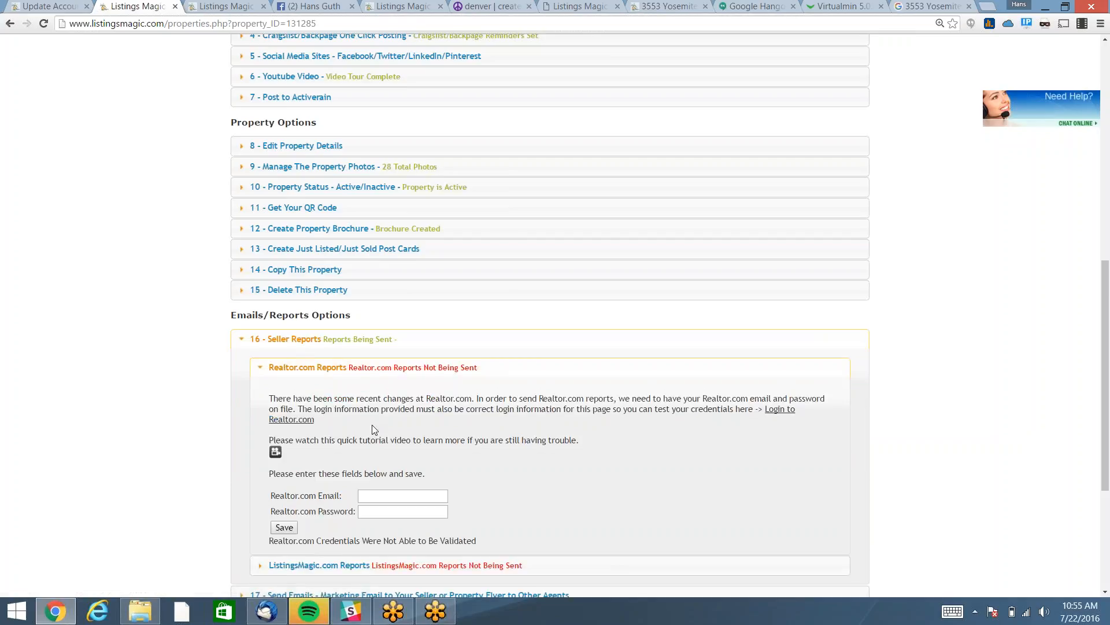
pyautogui.click(338, 368)
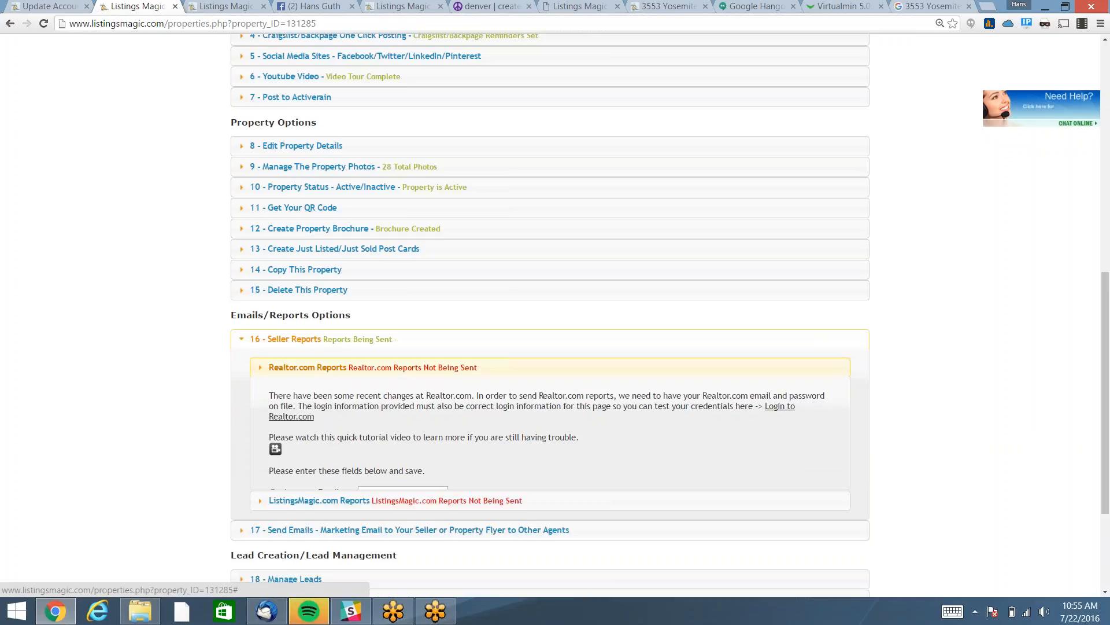
pyautogui.click(335, 389)
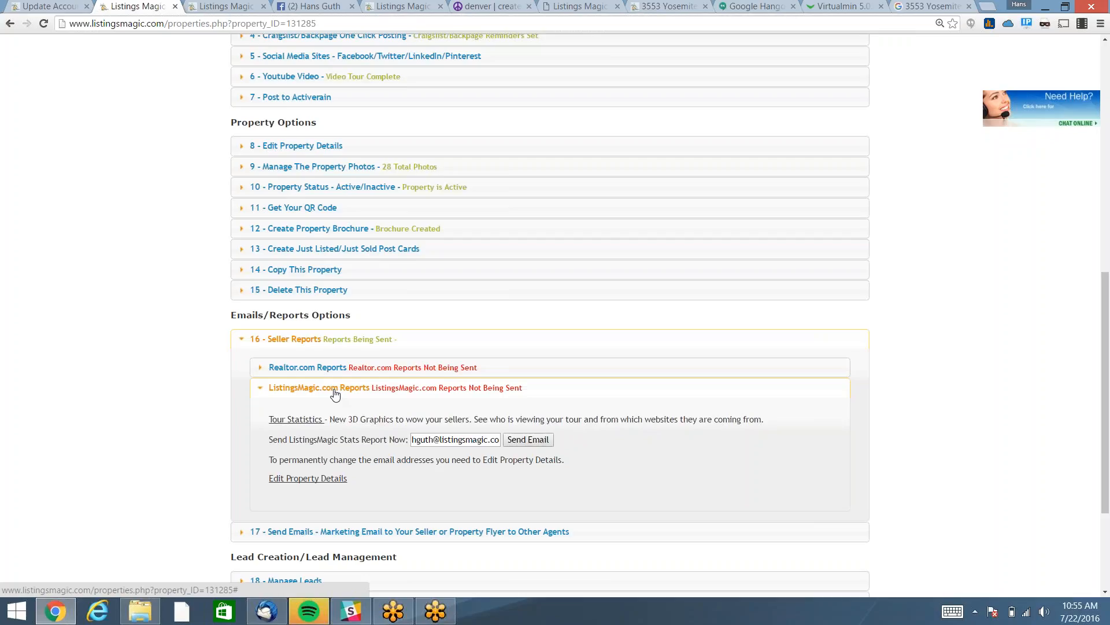
pyautogui.click(336, 388)
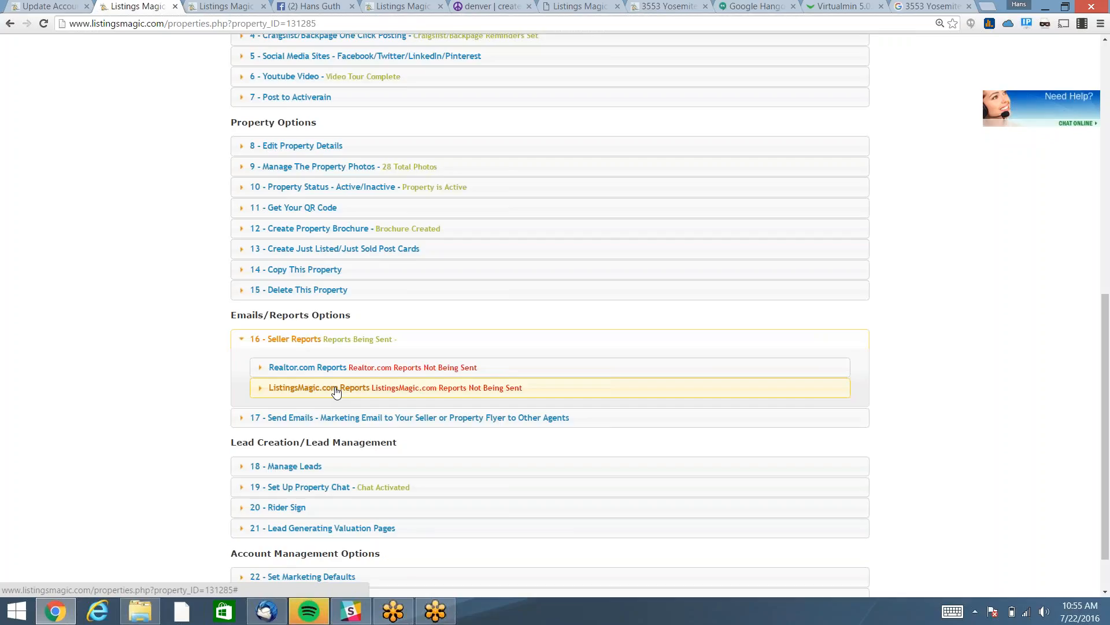
pyautogui.click(328, 421)
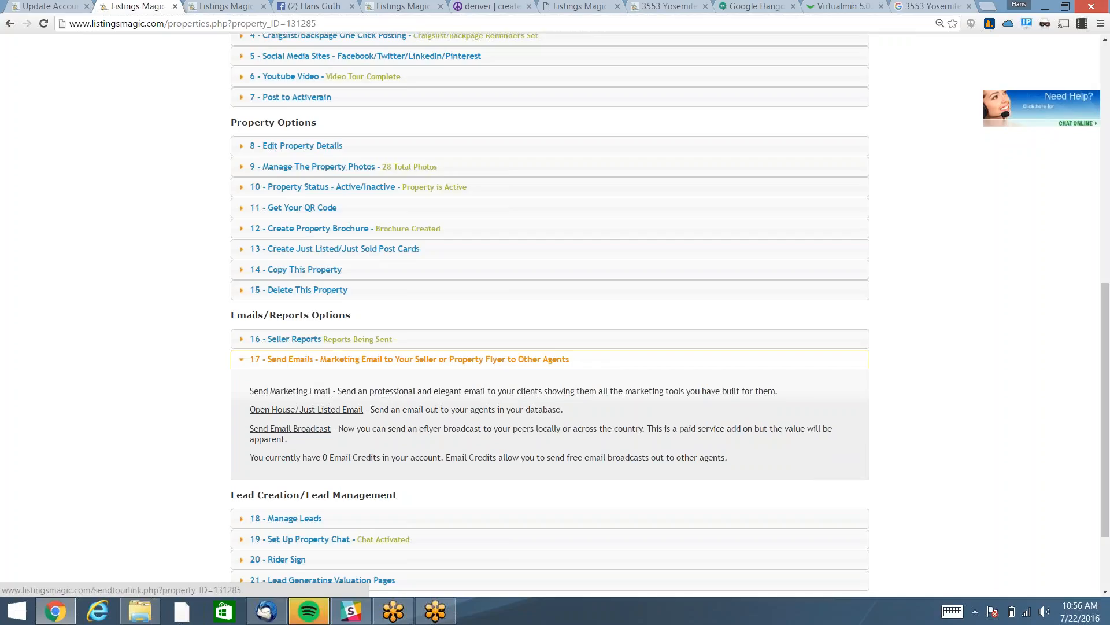
pyautogui.click(310, 389)
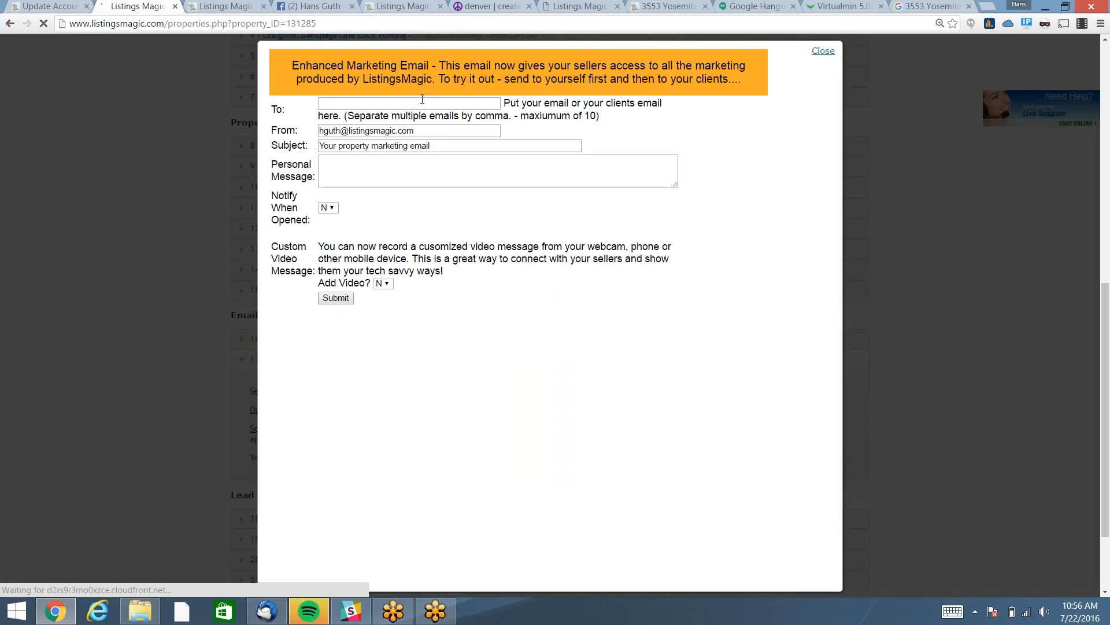
# Fill in the recipient's and sender's e-mail addresses on the marketing email.
pyautogui.click(422, 100)
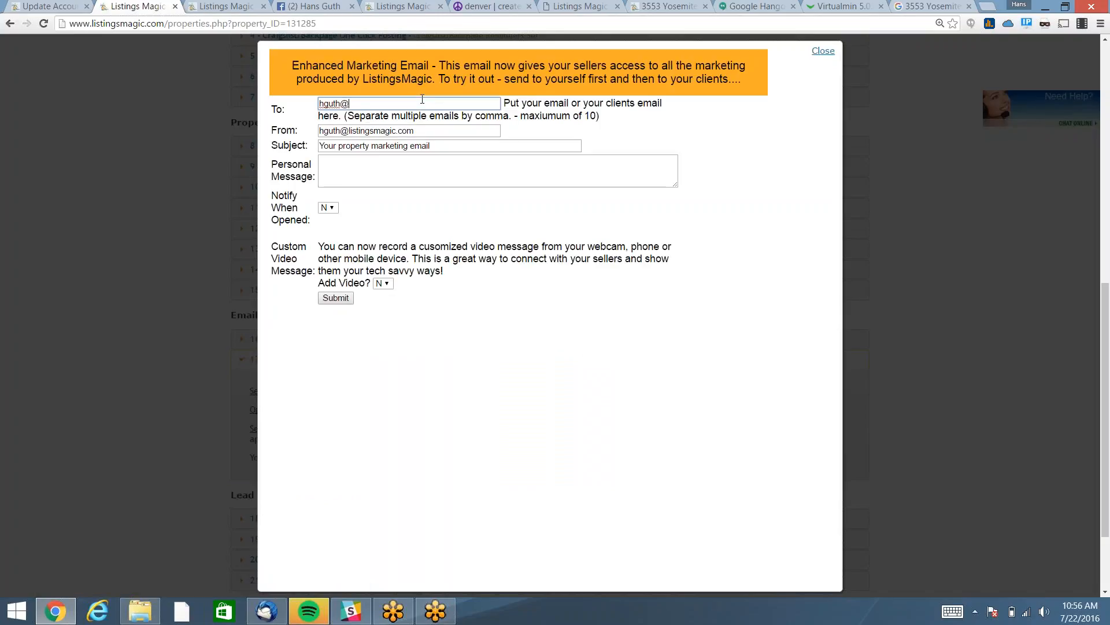
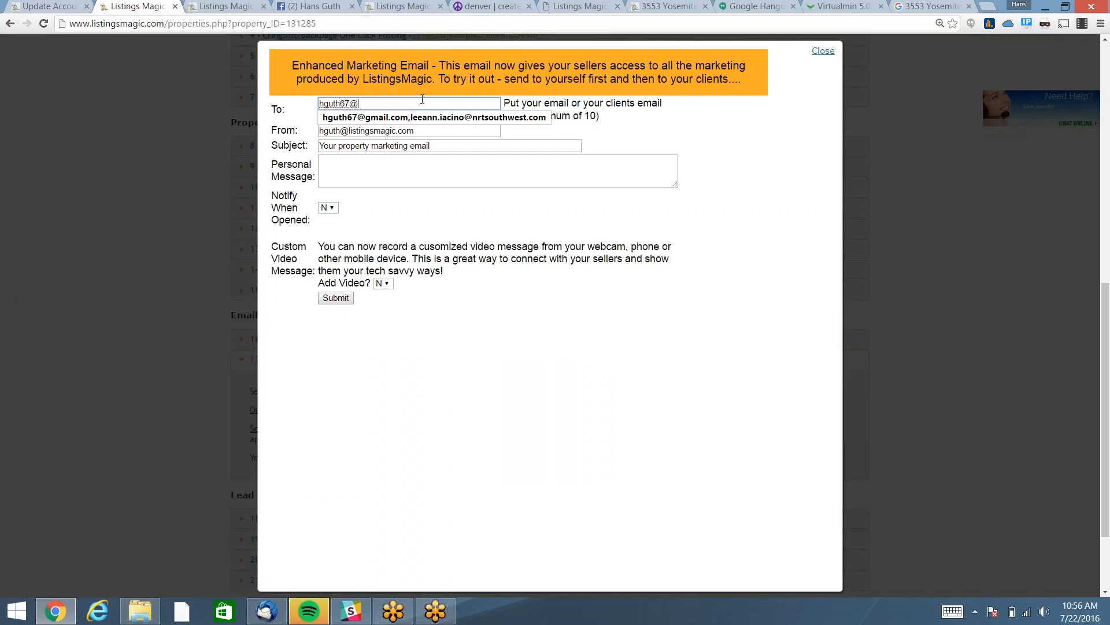
pyautogui.click(431, 168)
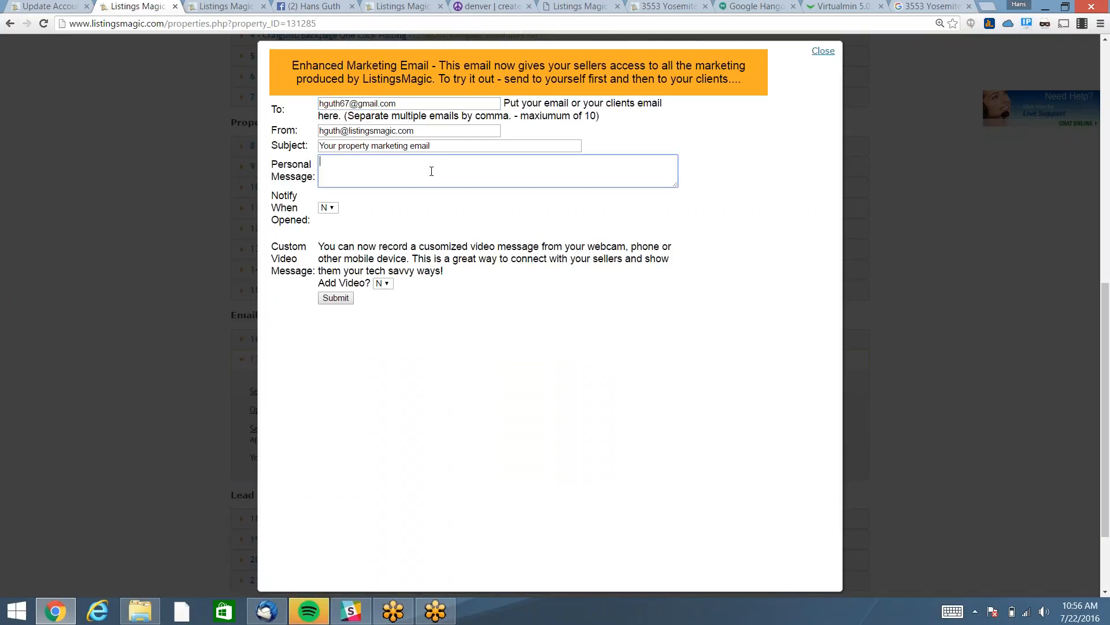
pyautogui.tripleClick(411, 105)
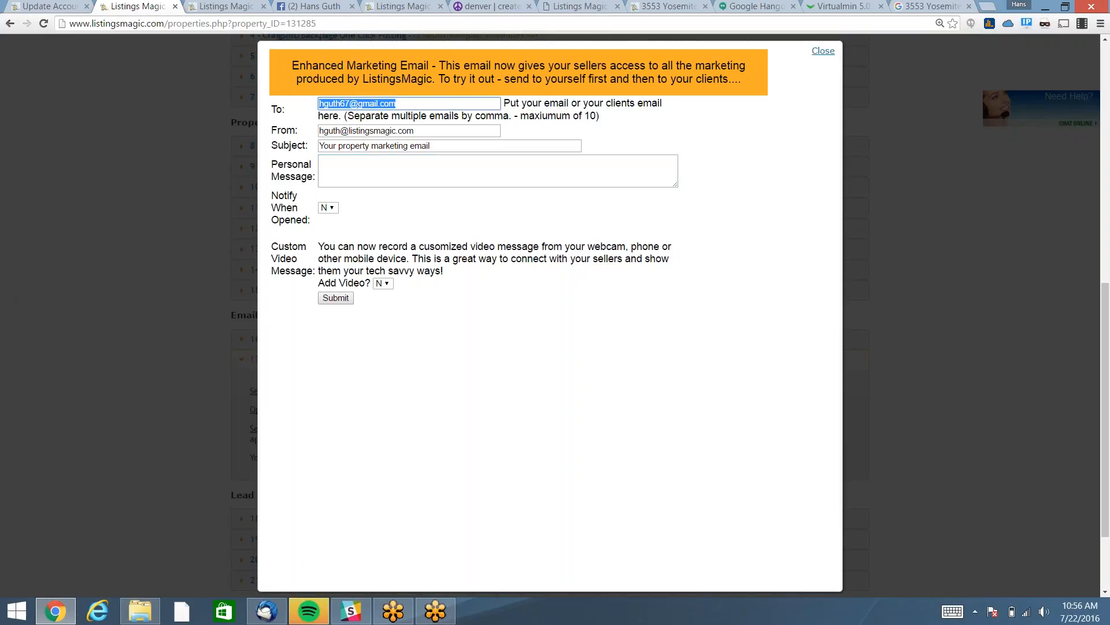
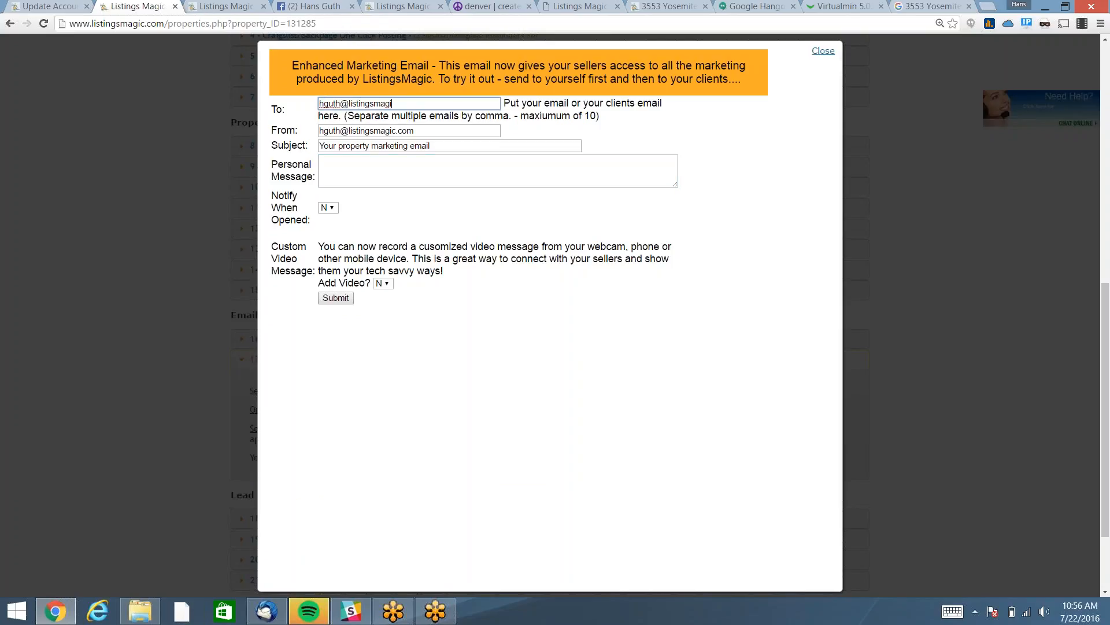
pyautogui.press('Tab')
pyautogui.press('Tab')
pyautogui.hotkey('shift', 'Tab')
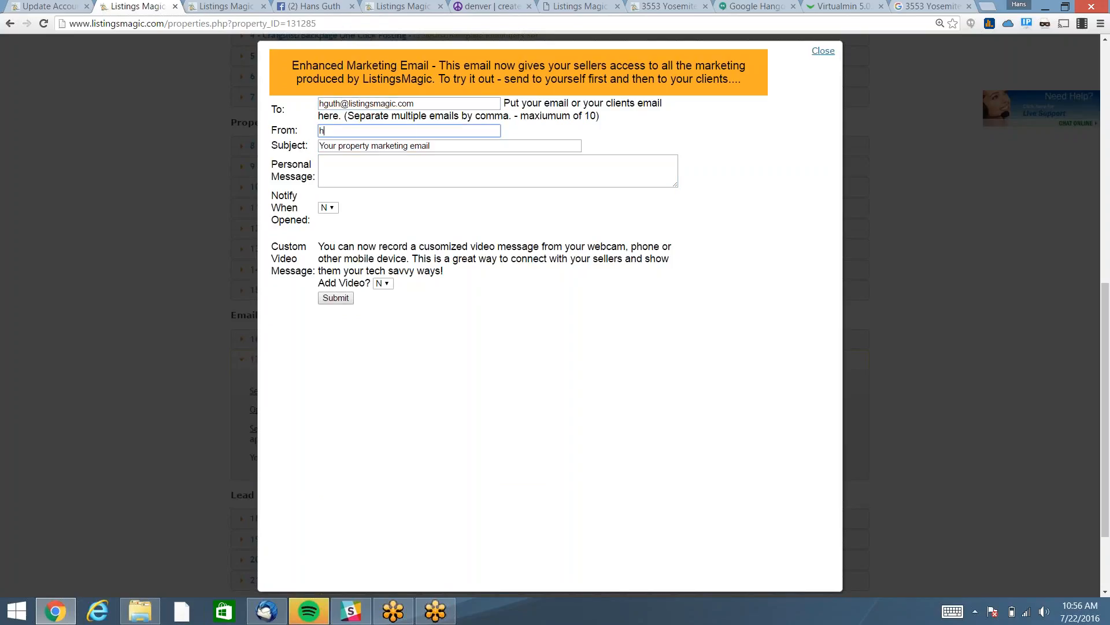
# Append '- check it out' to the subject, add message 'Look at all the hard work I did for you.', set Notify When Opened to Y.
pyautogui.click(352, 174)
pyautogui.click(455, 149)
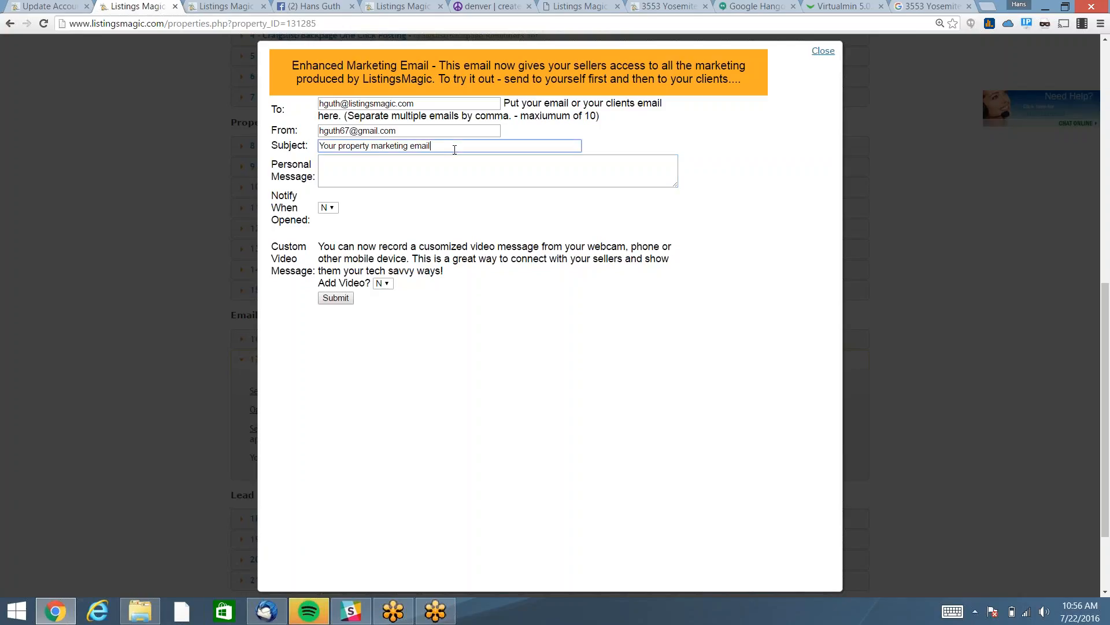
pyautogui.write('- check it out')
pyautogui.press('Tab')
pyautogui.write('Loo')
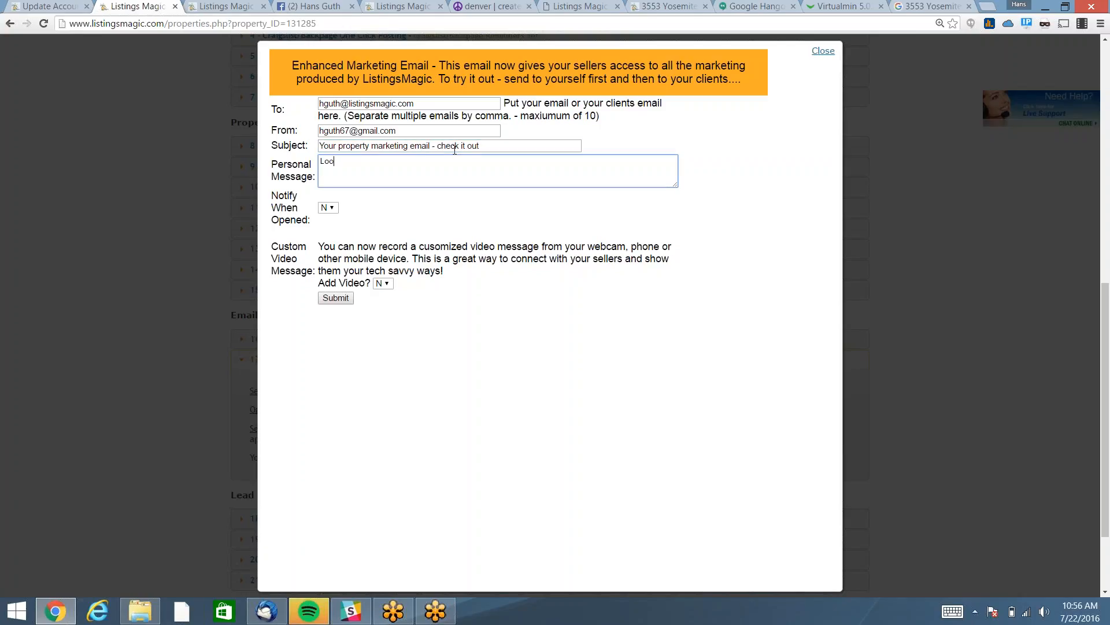
pyautogui.write('k at all the hard work I did foryo')
pyautogui.press('BackSpace')
pyautogui.press('BackSpace')
pyautogui.write('you')
pyautogui.press('BackSpace')
pyautogui.press('BackSpace')
pyautogui.press('BackSpace')
pyautogui.write('you.')
pyautogui.click(328, 208)
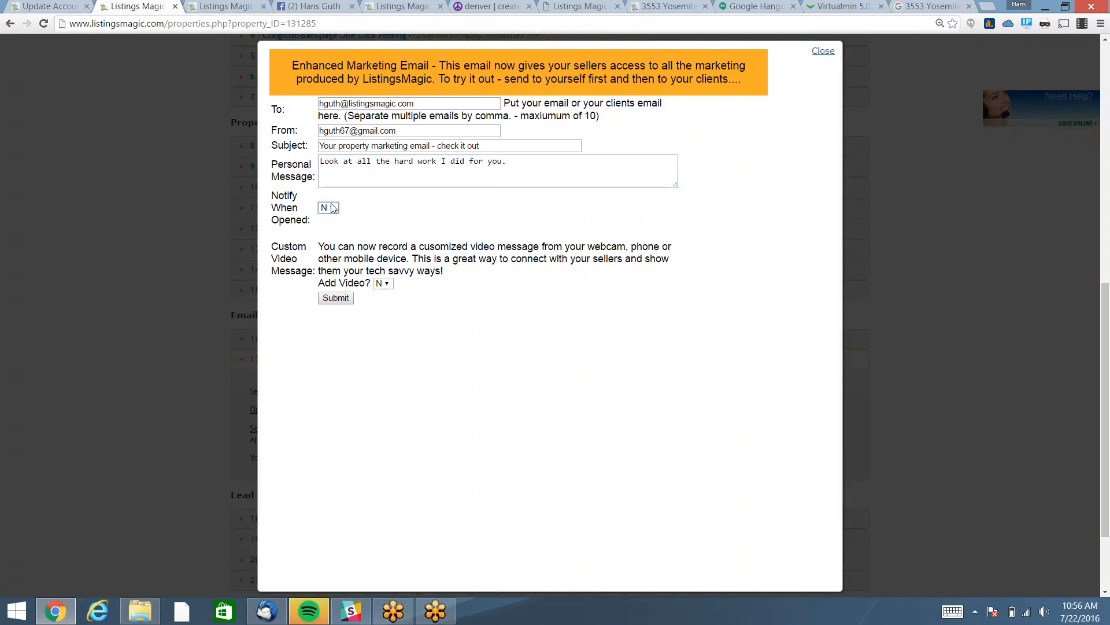
pyautogui.click(328, 236)
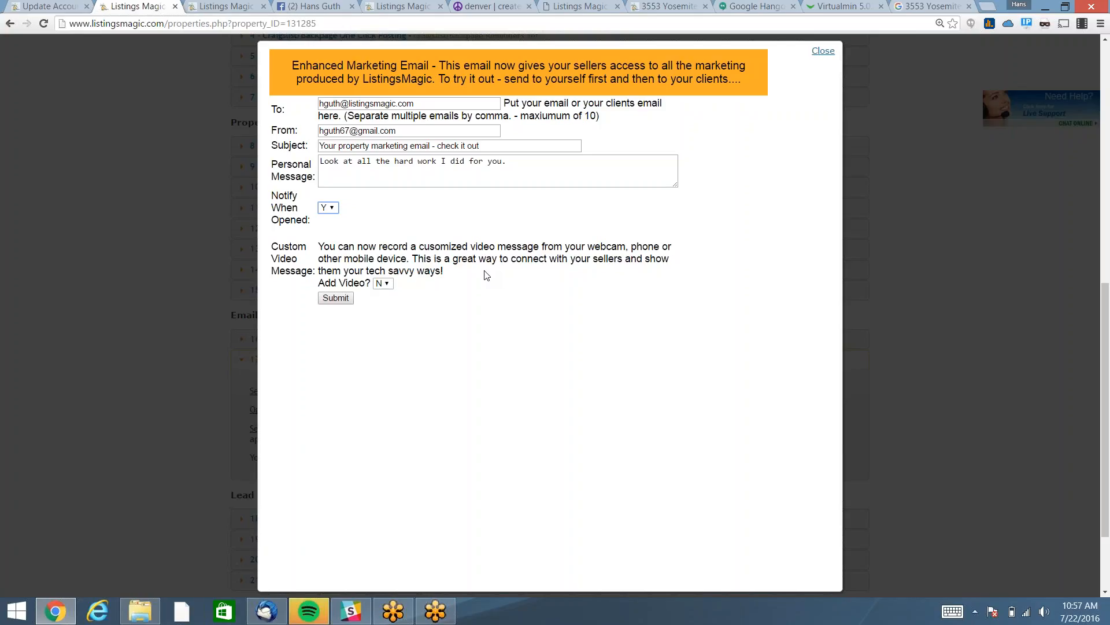
# Leave Add Video? at N, send the marketing email, and bring up Thunderbird.
pyautogui.click(385, 284)
pyautogui.click(380, 305)
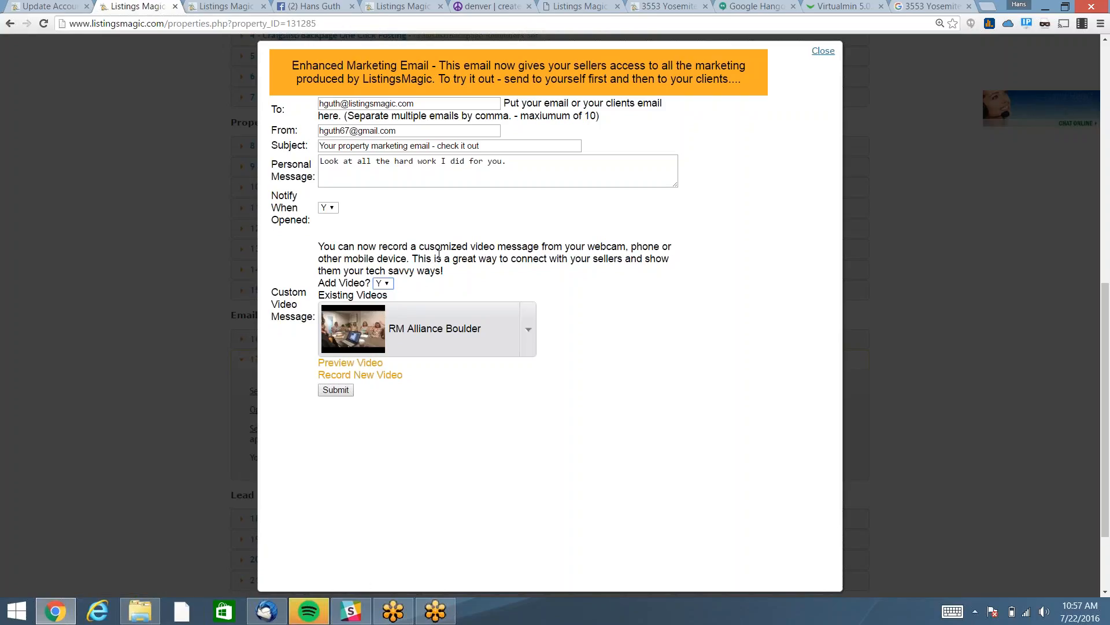
pyautogui.click(383, 283)
pyautogui.click(381, 296)
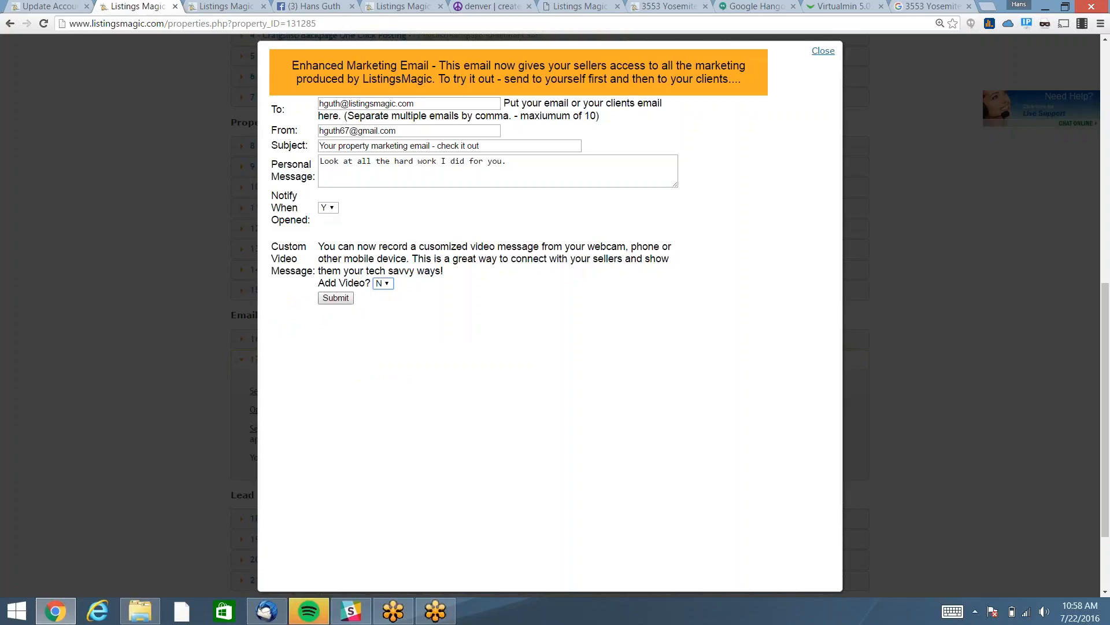
pyautogui.click(333, 299)
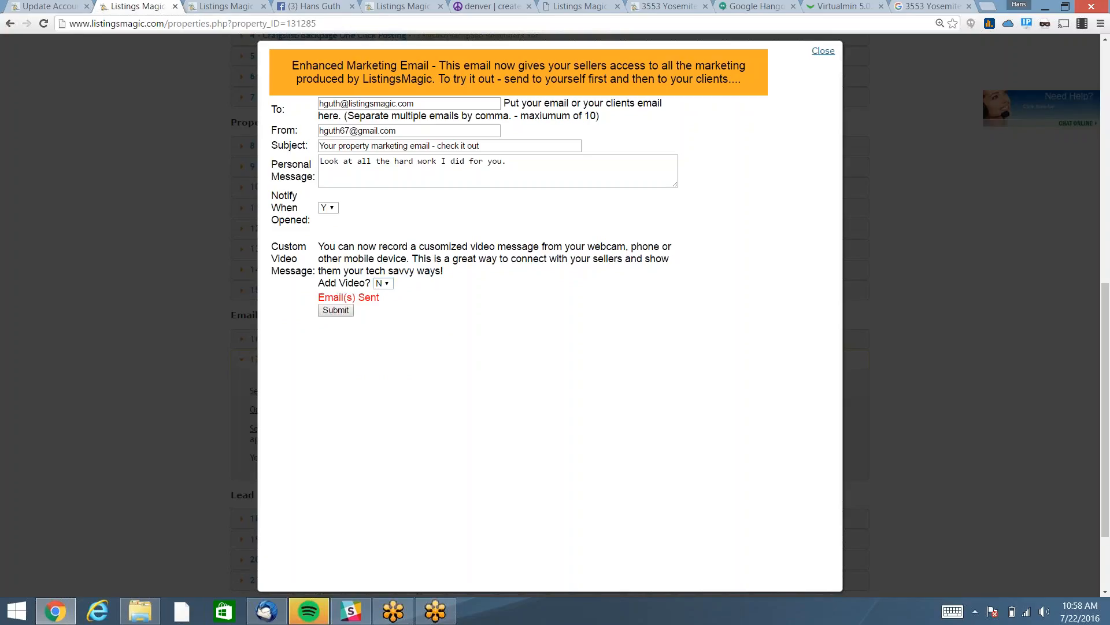
pyautogui.click(268, 612)
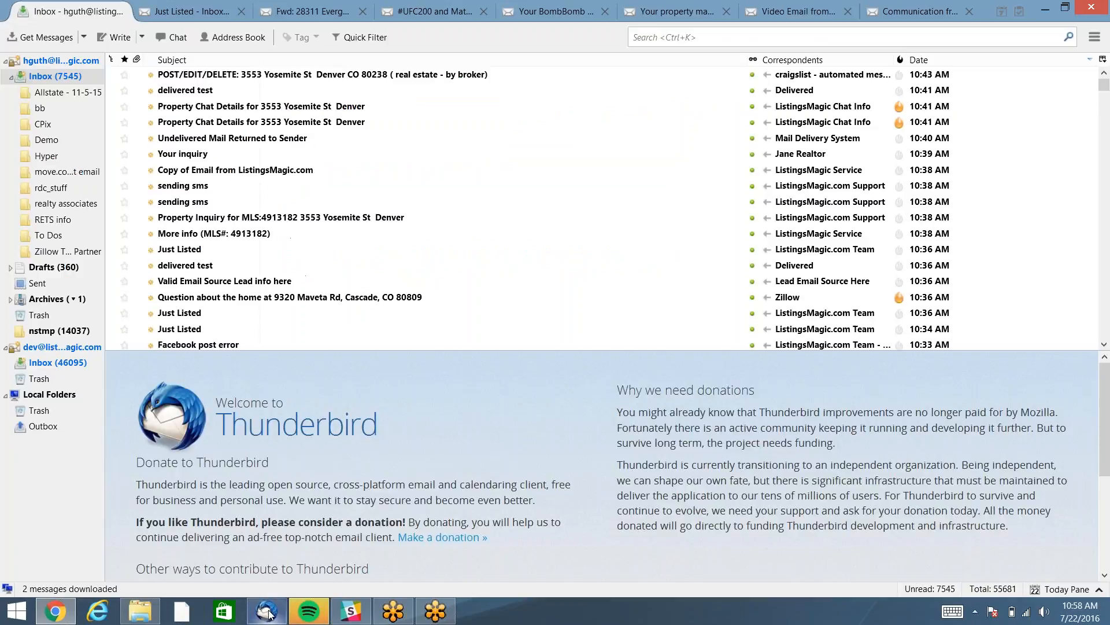
# Fetch new mail and read through the 'Your property marketing email - check it out' message.
pyautogui.click(39, 38)
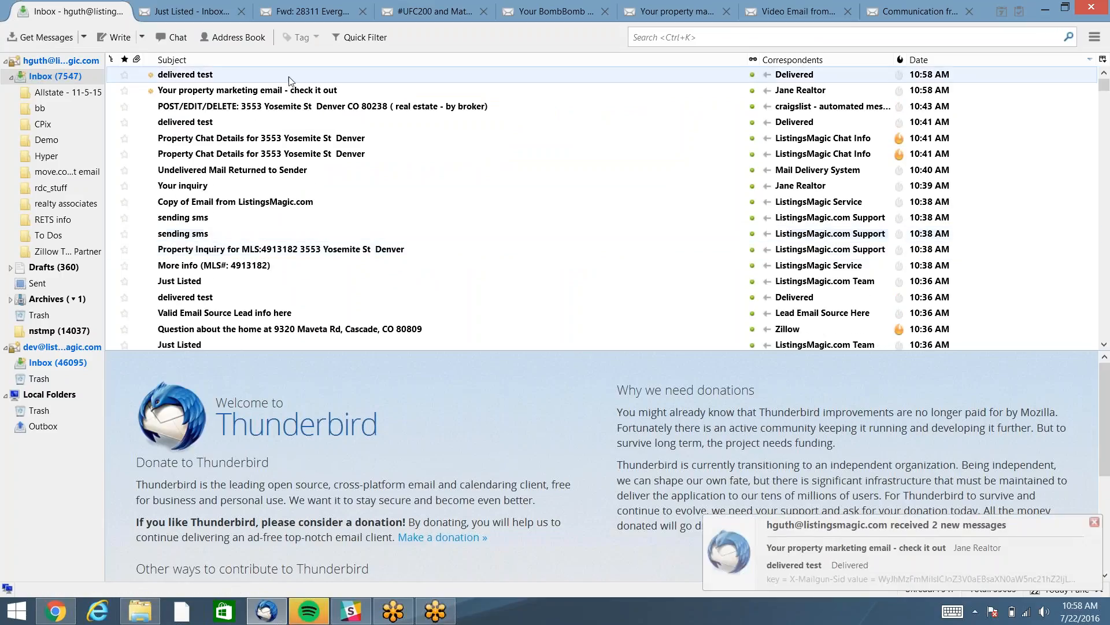
pyautogui.doubleClick(285, 91)
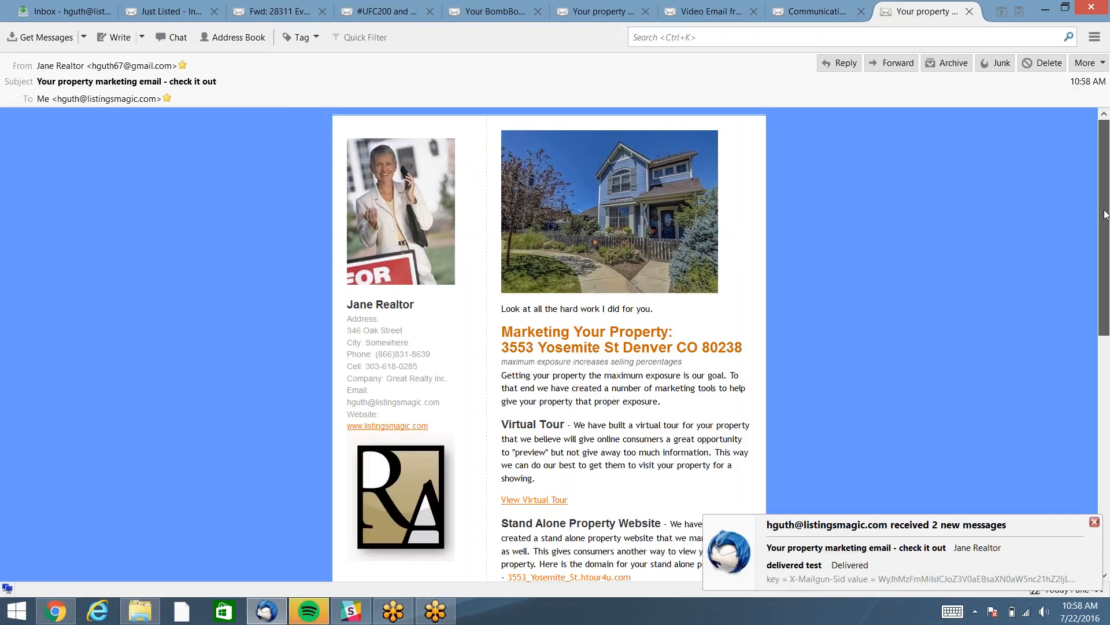
pyautogui.moveTo(1106, 214); pyautogui.dragTo(1107, 290)
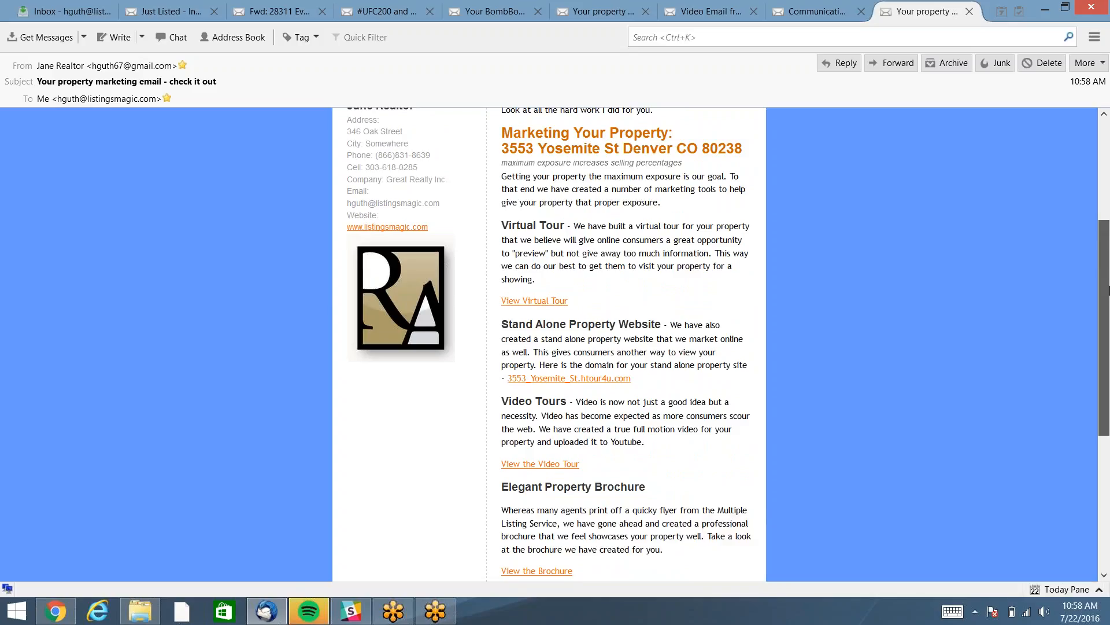
pyautogui.moveTo(1106, 289); pyautogui.dragTo(1107, 289)
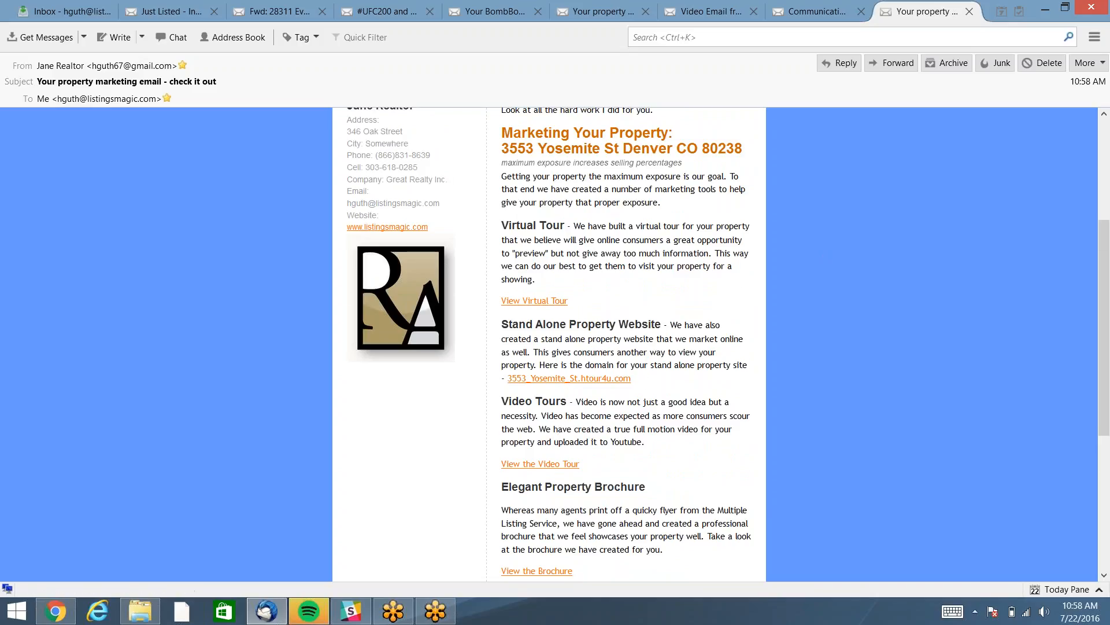
pyautogui.scroll(-8, 549, 347)
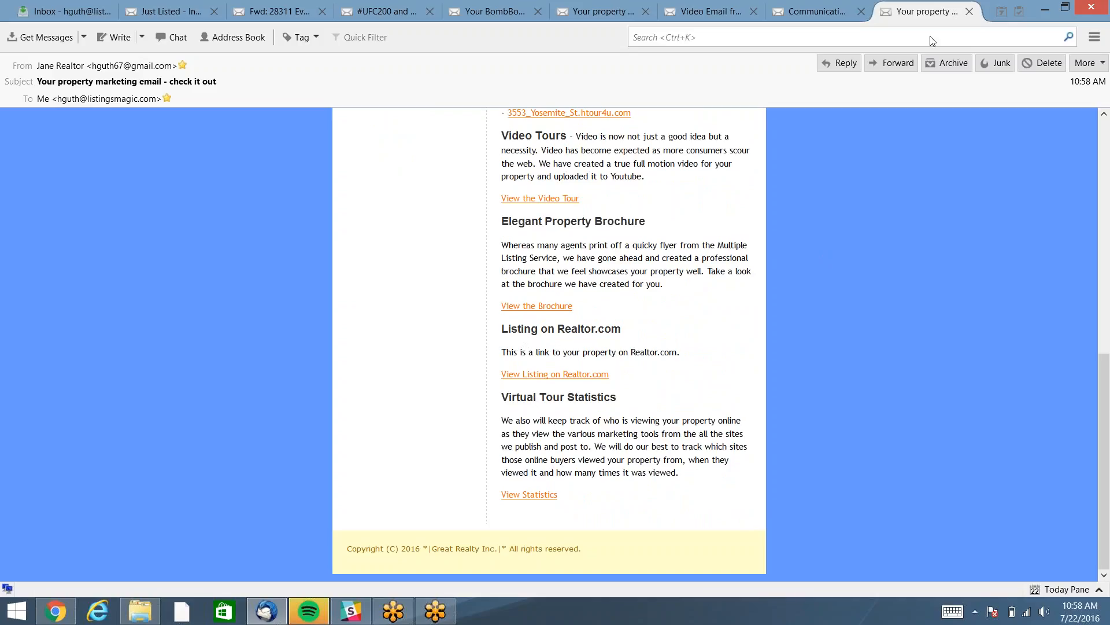
pyautogui.click(970, 12)
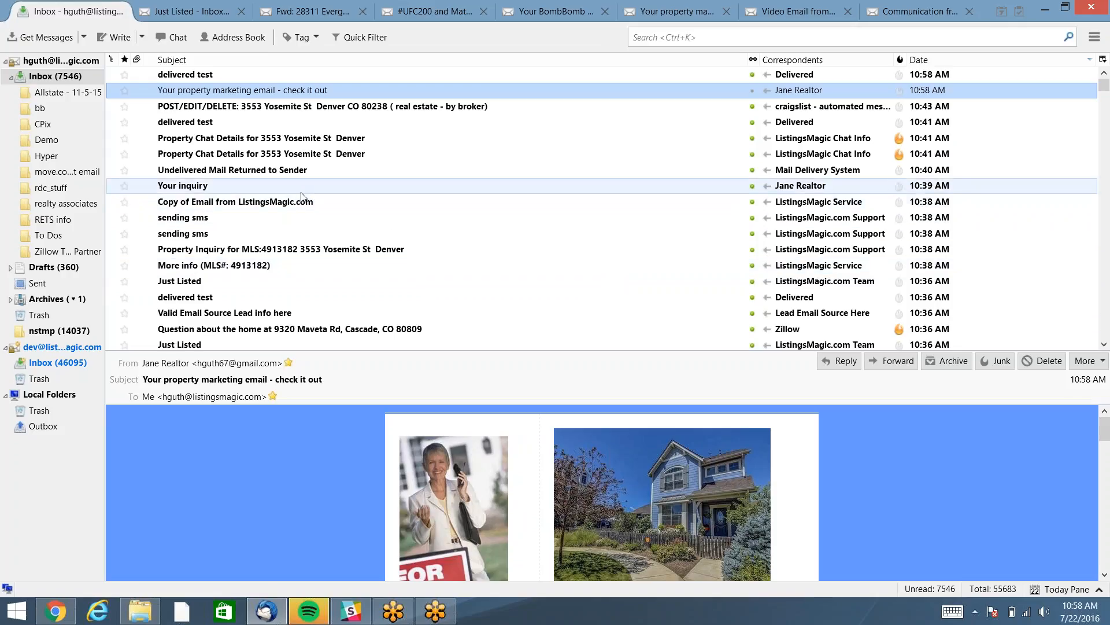
# Read the 'Your inquiry' auto-reply, return to the Inbox, then switch back to the browser.
pyautogui.doubleClick(304, 186)
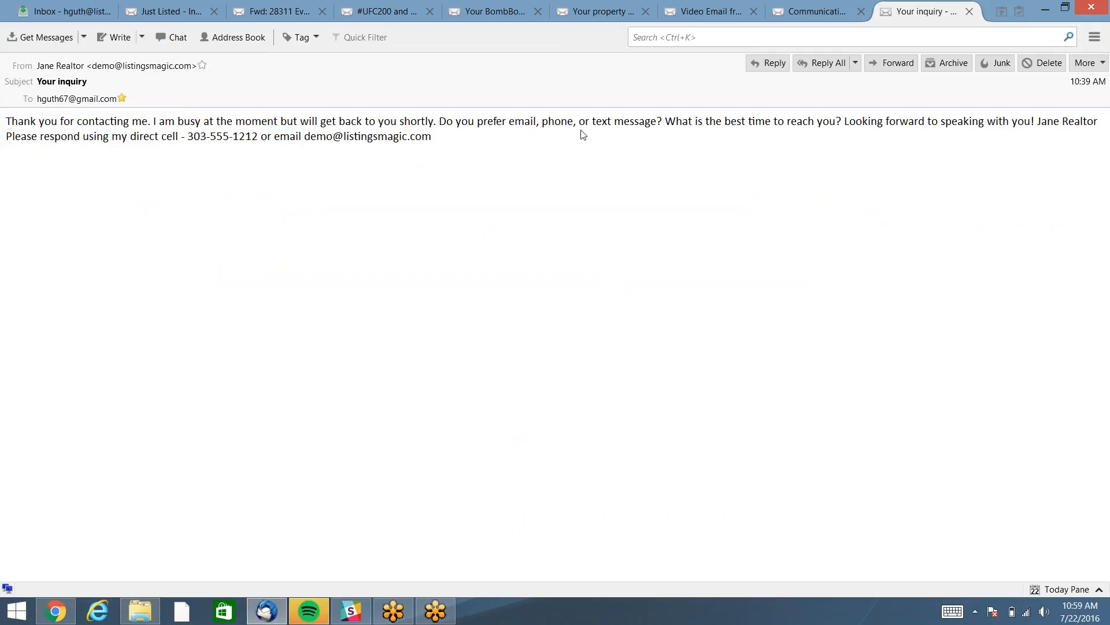
pyautogui.click(67, 12)
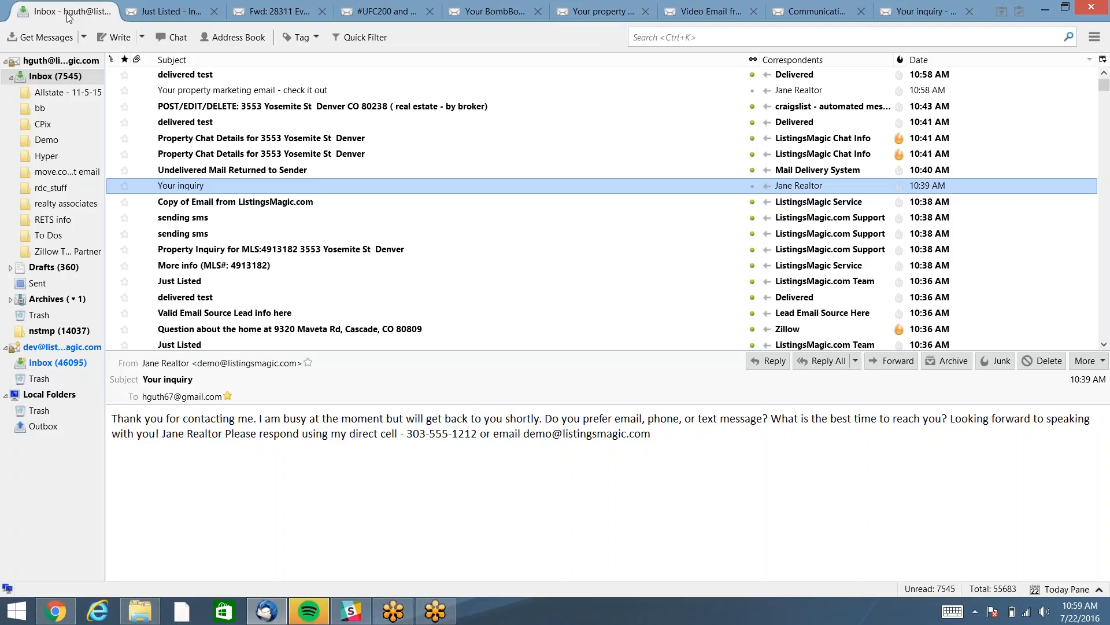
pyautogui.hotkey('alt', 'Tab')
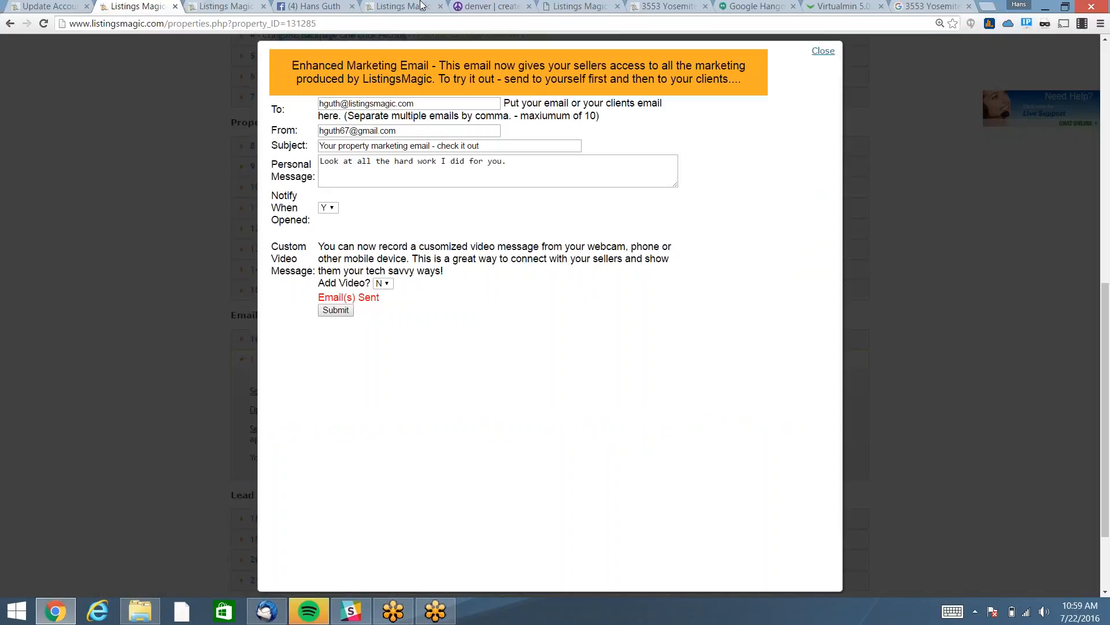
# Open the Just Listed email form with subject 'Just Listed this beauty'.
pyautogui.click(119, 224)
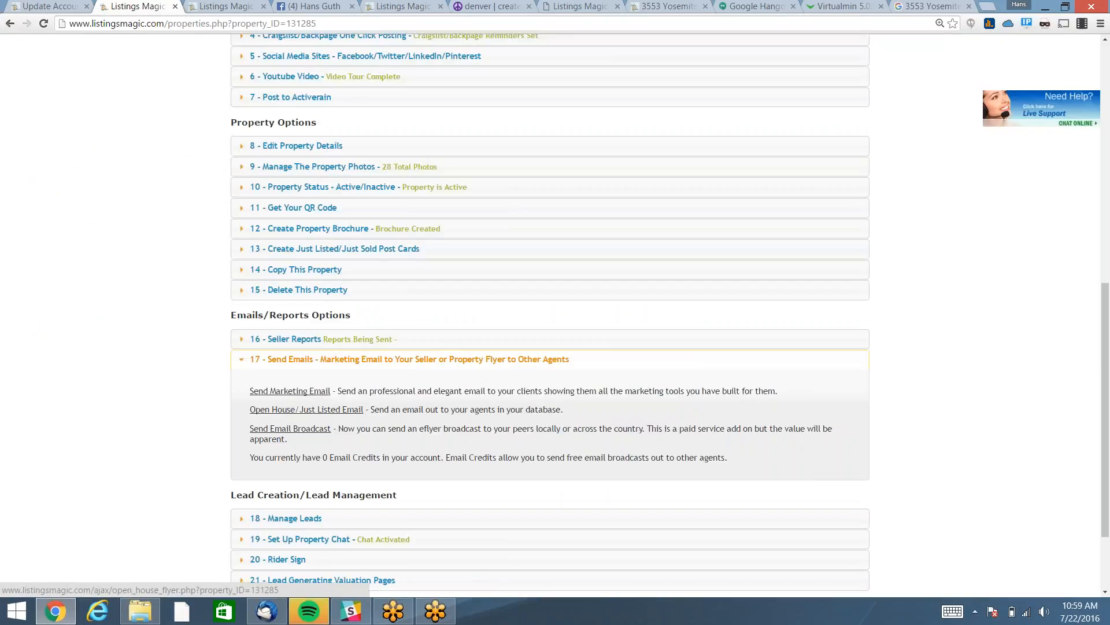
pyautogui.click(287, 393)
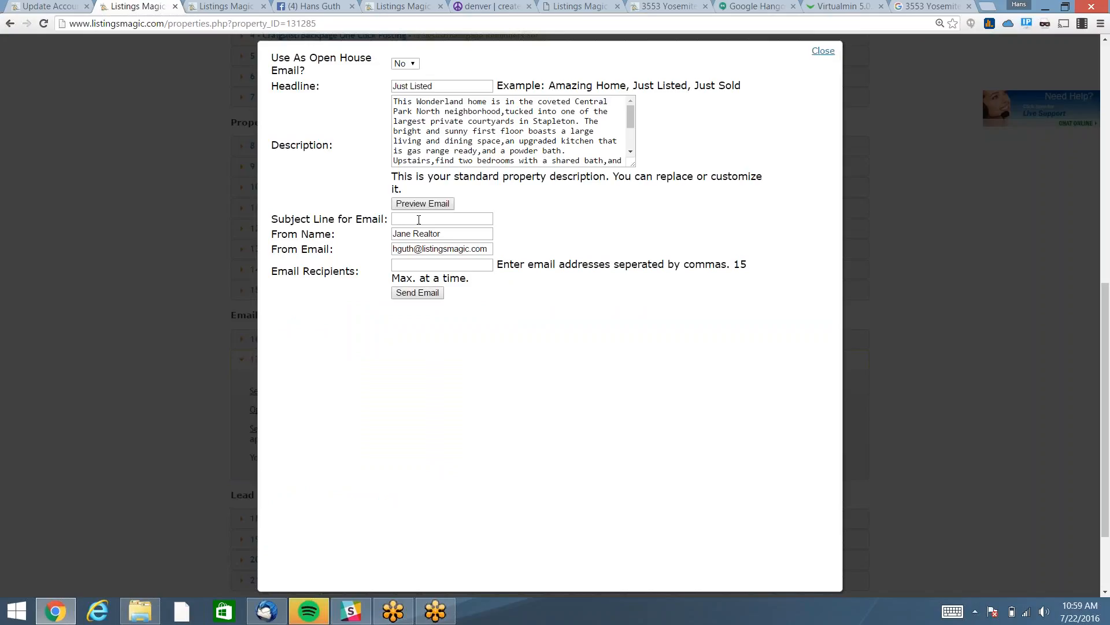
pyautogui.click(436, 219)
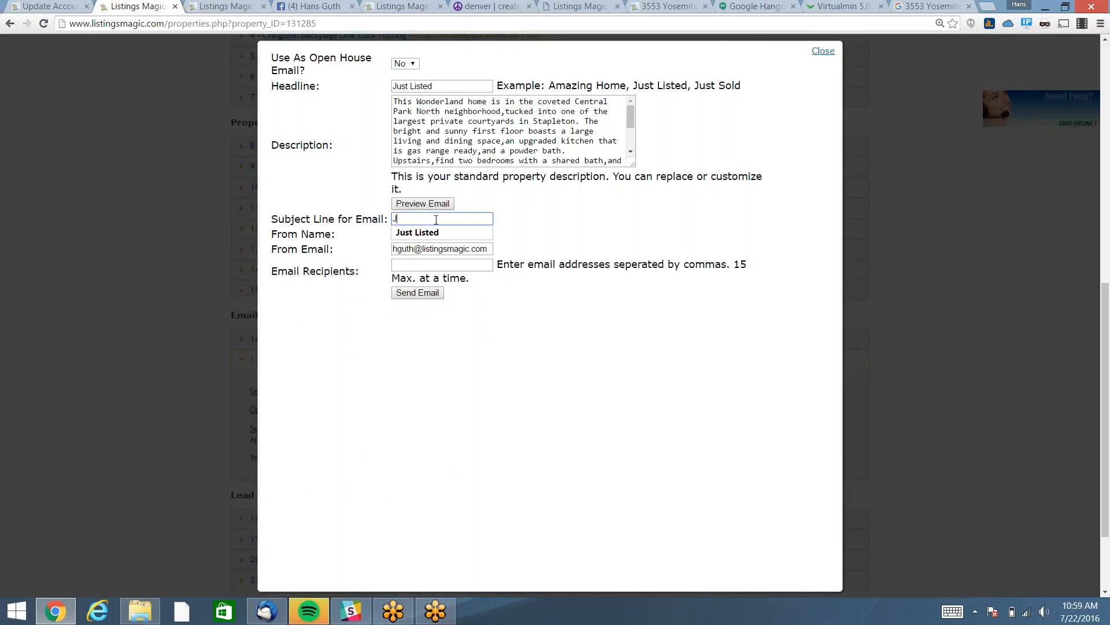
pyautogui.write('Just Listed this beautf')
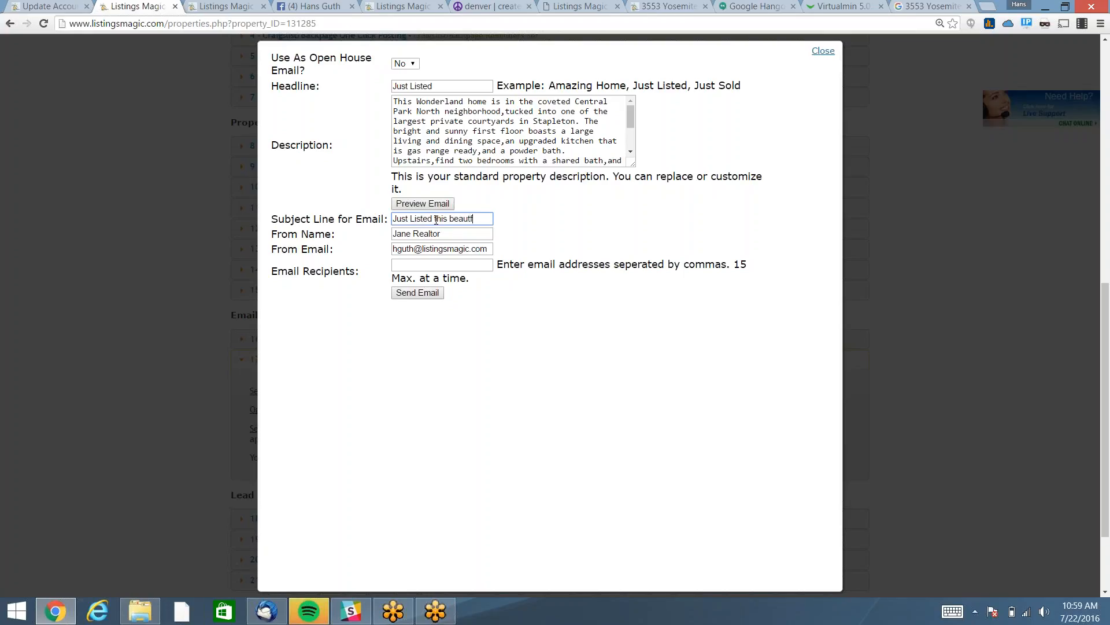
pyautogui.press('BackSpace')
pyautogui.write('y')
# Fill in the sender and recipient e-mail addresses and send the Just Listed email.
pyautogui.press('Tab')
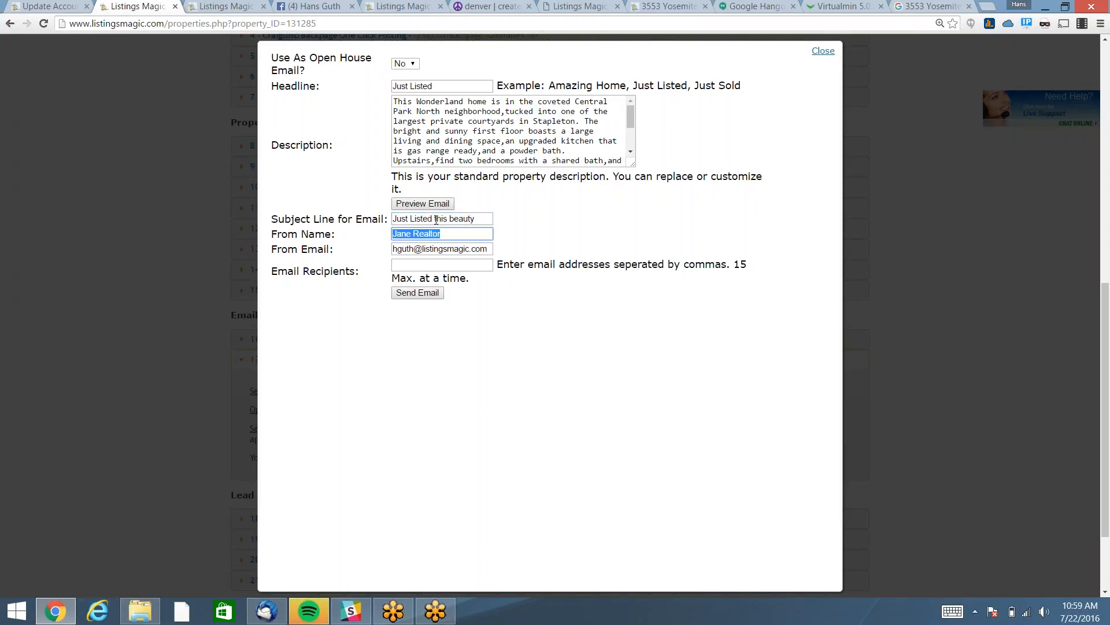
pyautogui.press('Tab')
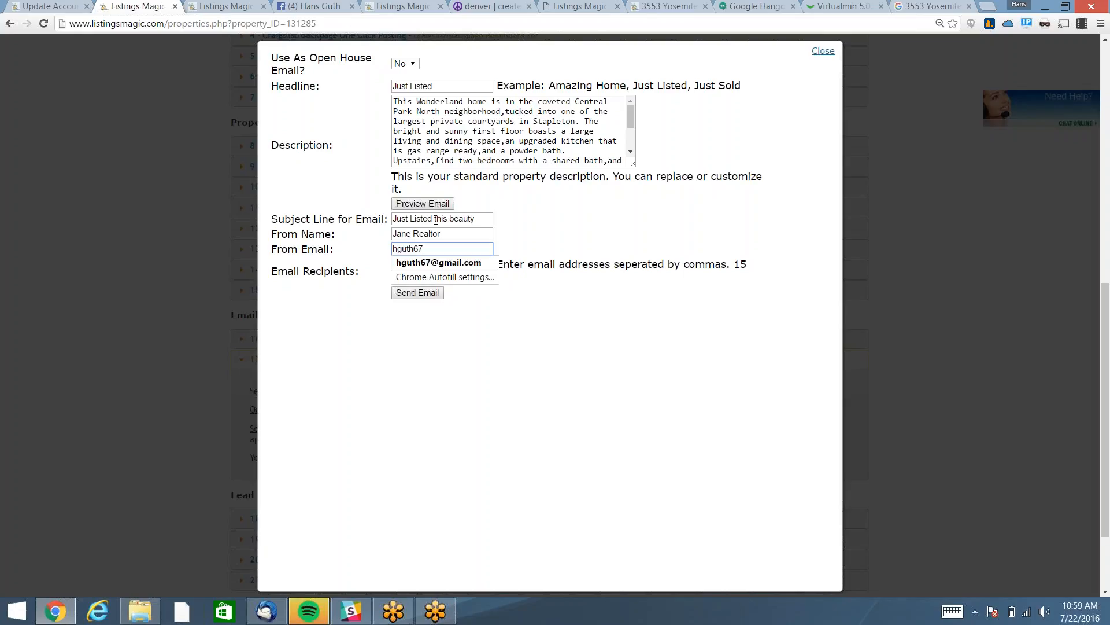
pyautogui.press('Down')
pyautogui.press('Return')
pyautogui.press('Tab')
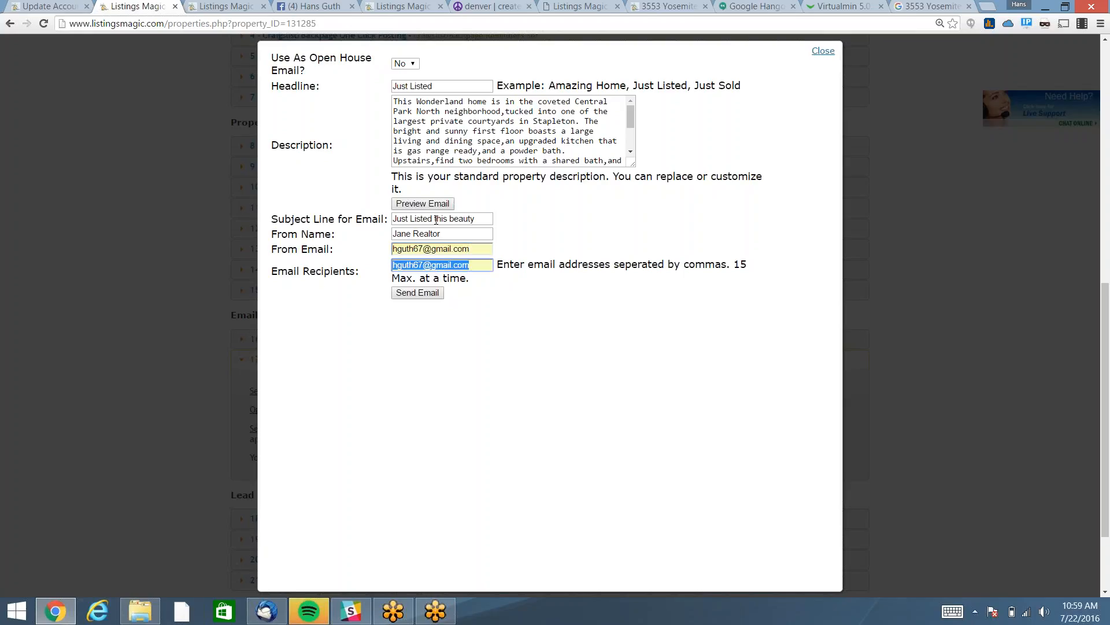
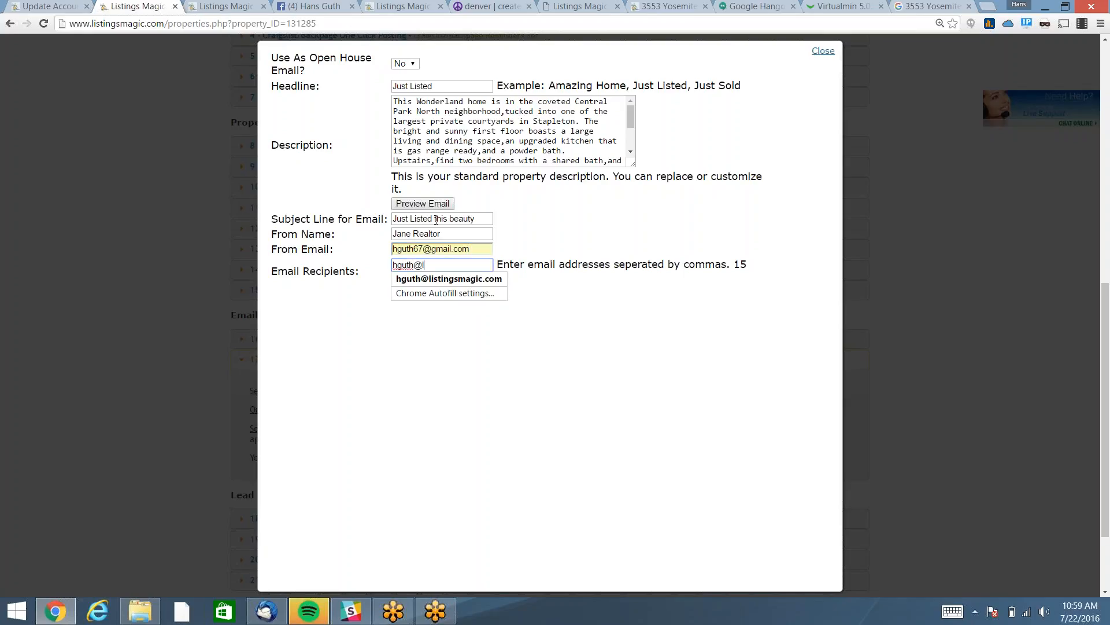
pyautogui.click(418, 293)
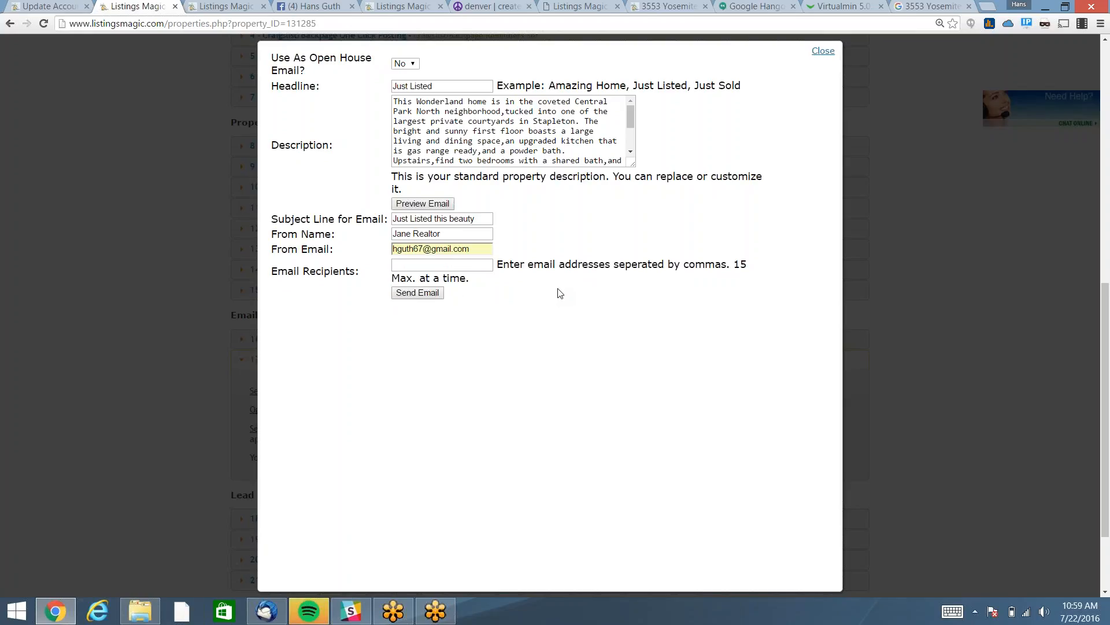
pyautogui.click(269, 616)
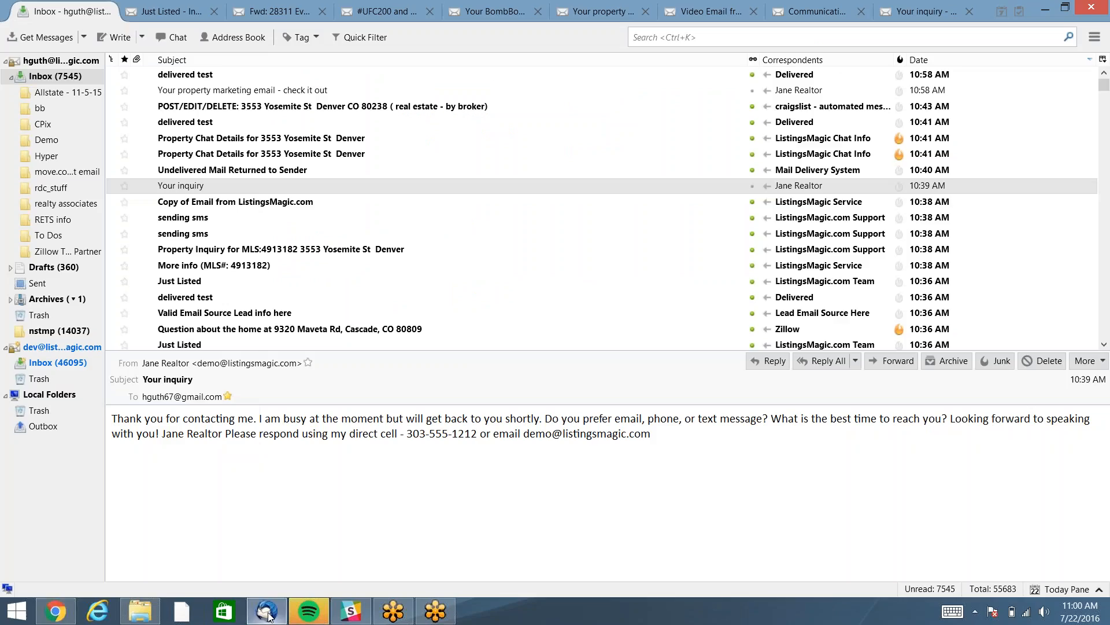
pyautogui.click(29, 40)
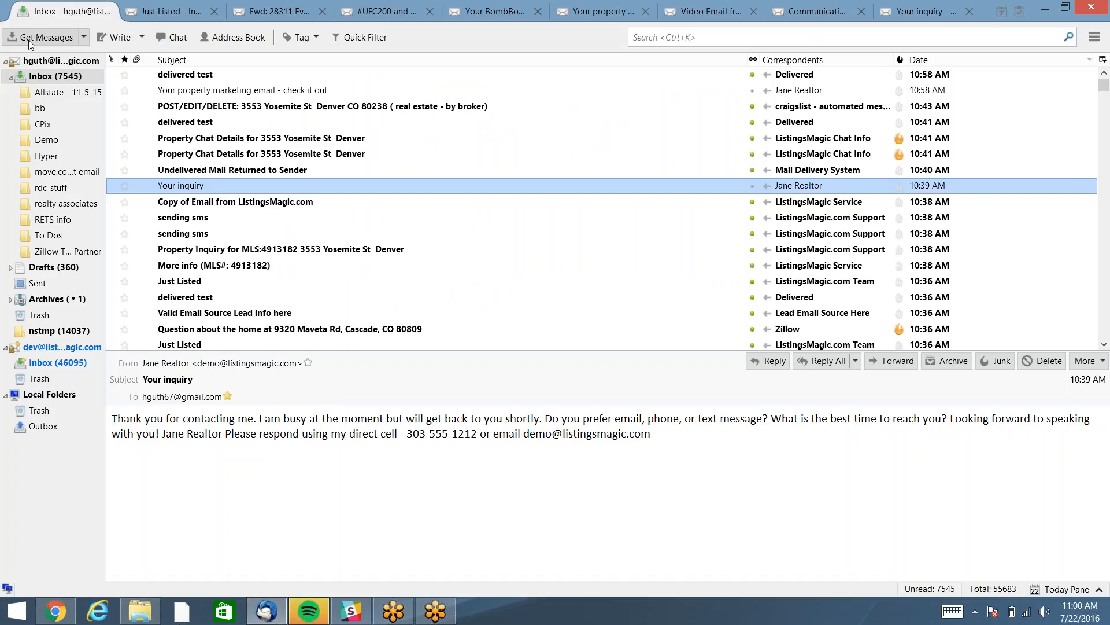
pyautogui.click(38, 39)
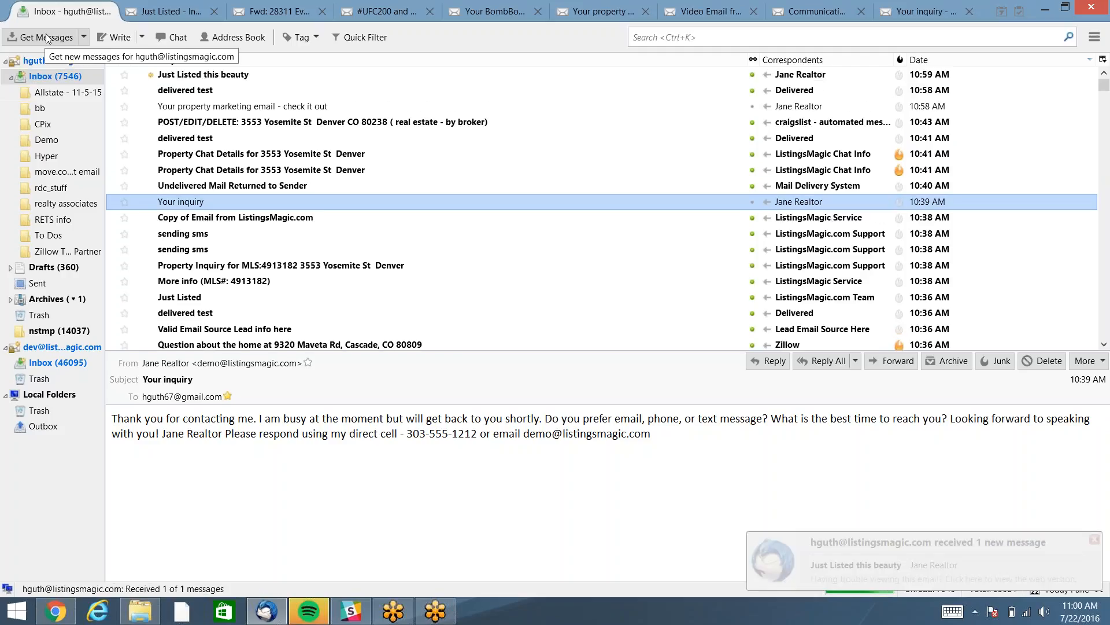
pyautogui.click(193, 75)
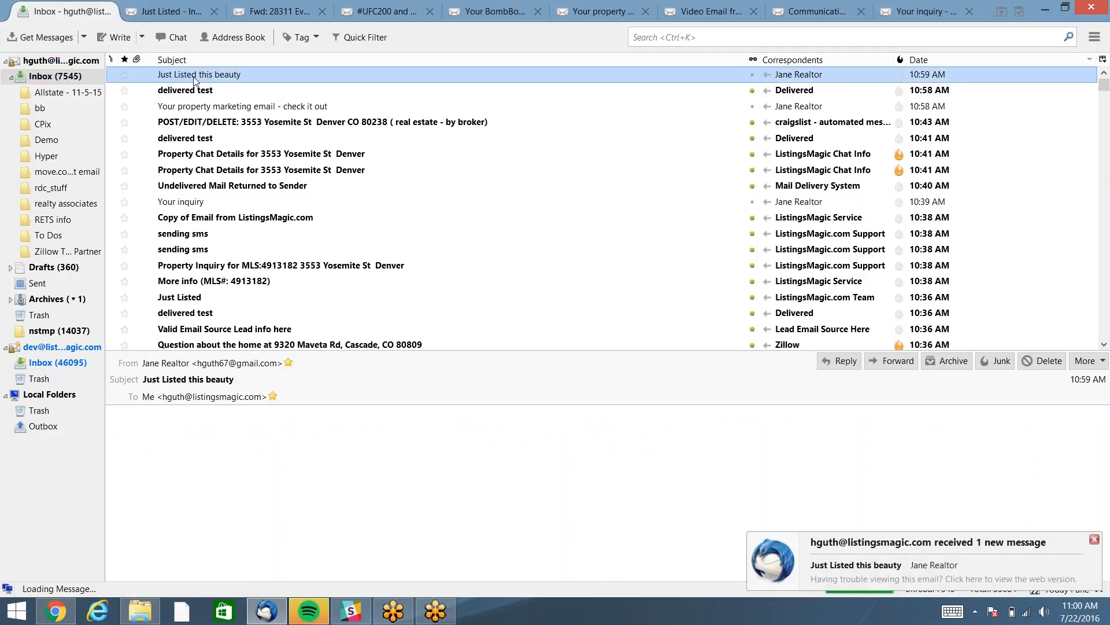
pyautogui.doubleClick(194, 75)
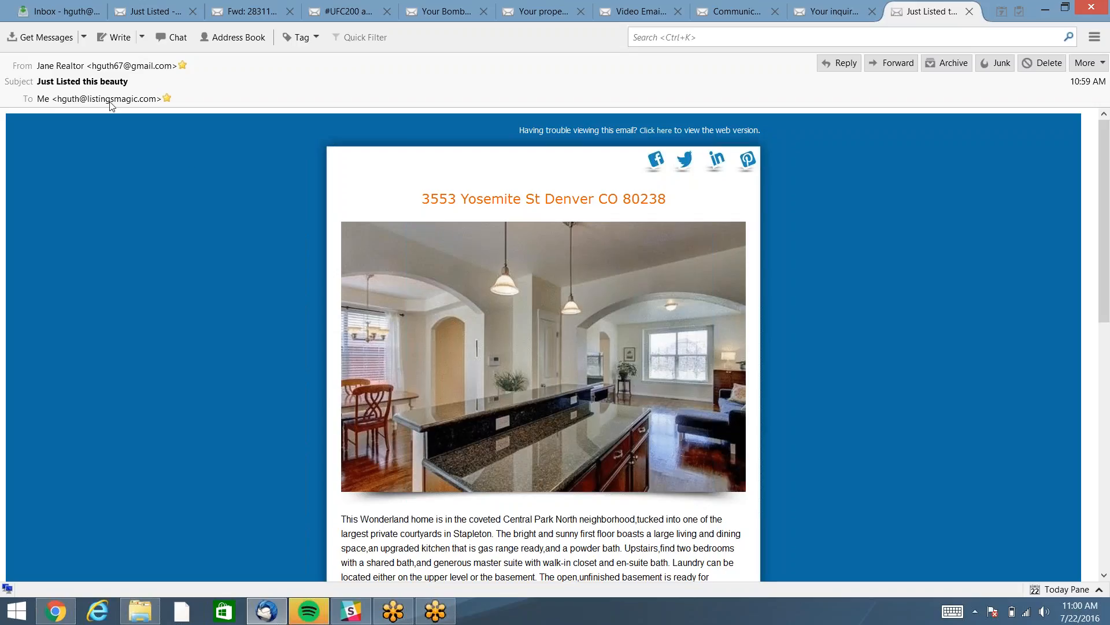
pyautogui.click(55, 611)
# Close the email form, collapse 17 - Send Emails, and expand 18 - Manage Leads.
pyautogui.click(172, 212)
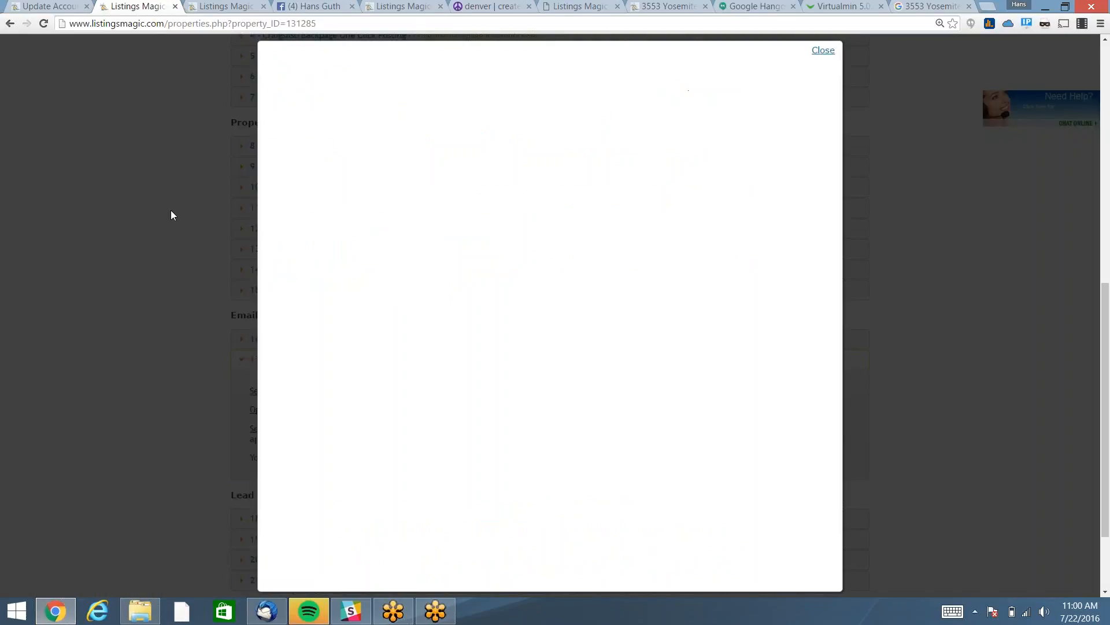
pyautogui.click(300, 360)
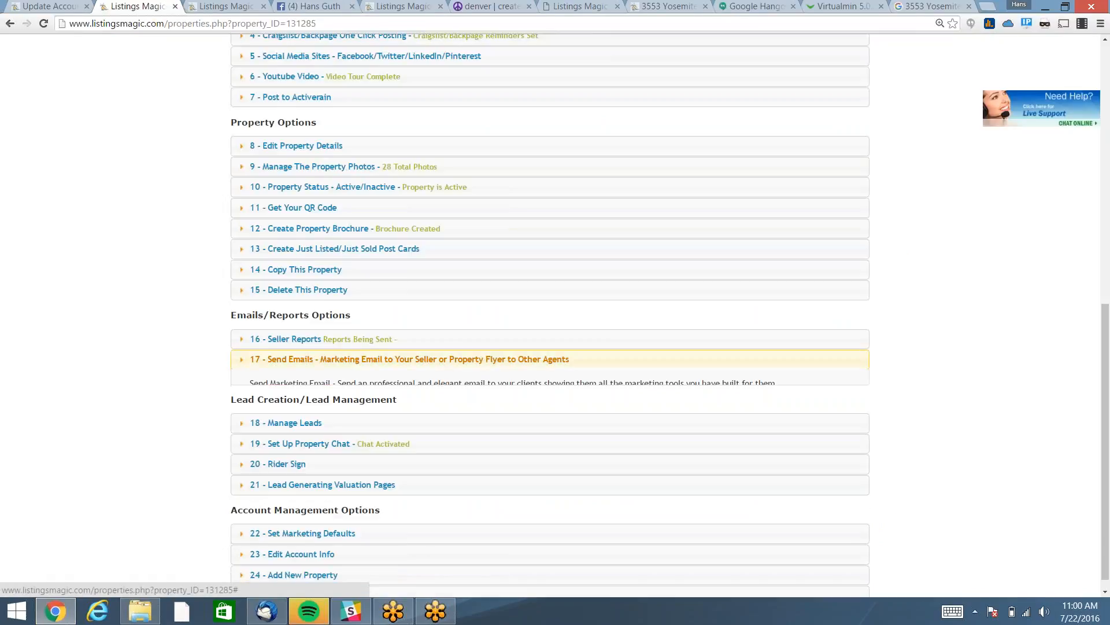
pyautogui.click(300, 359)
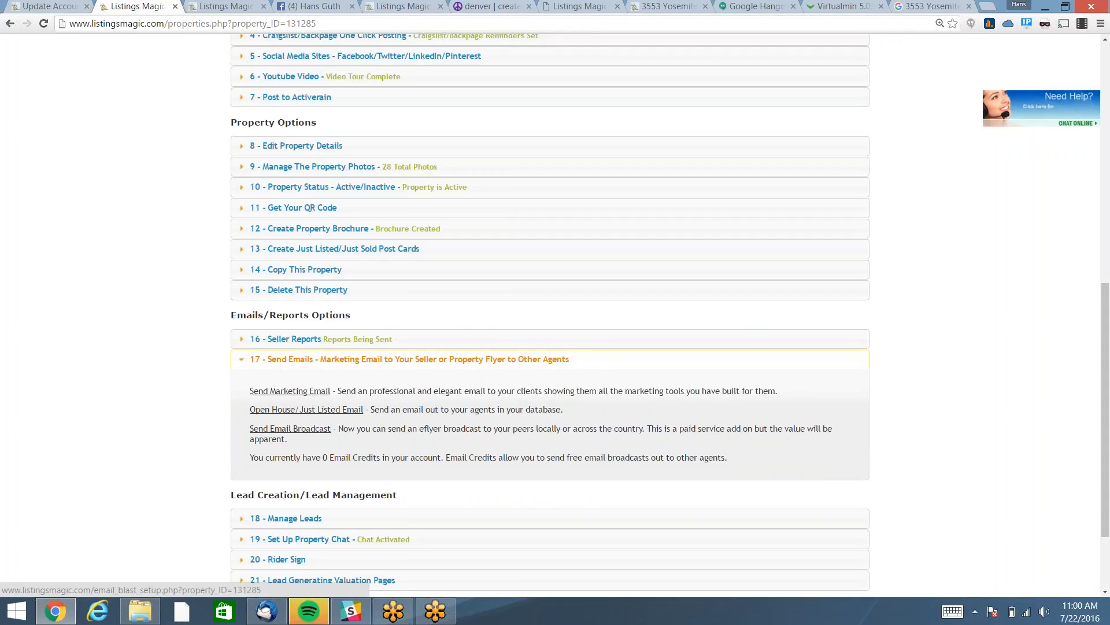
pyautogui.click(292, 360)
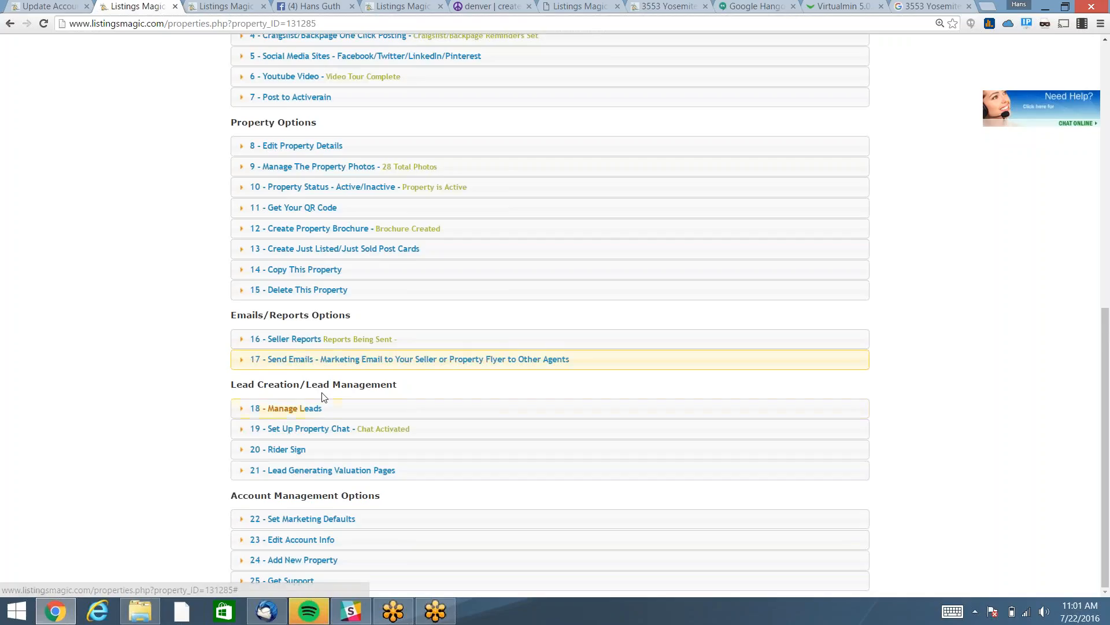
pyautogui.click(283, 413)
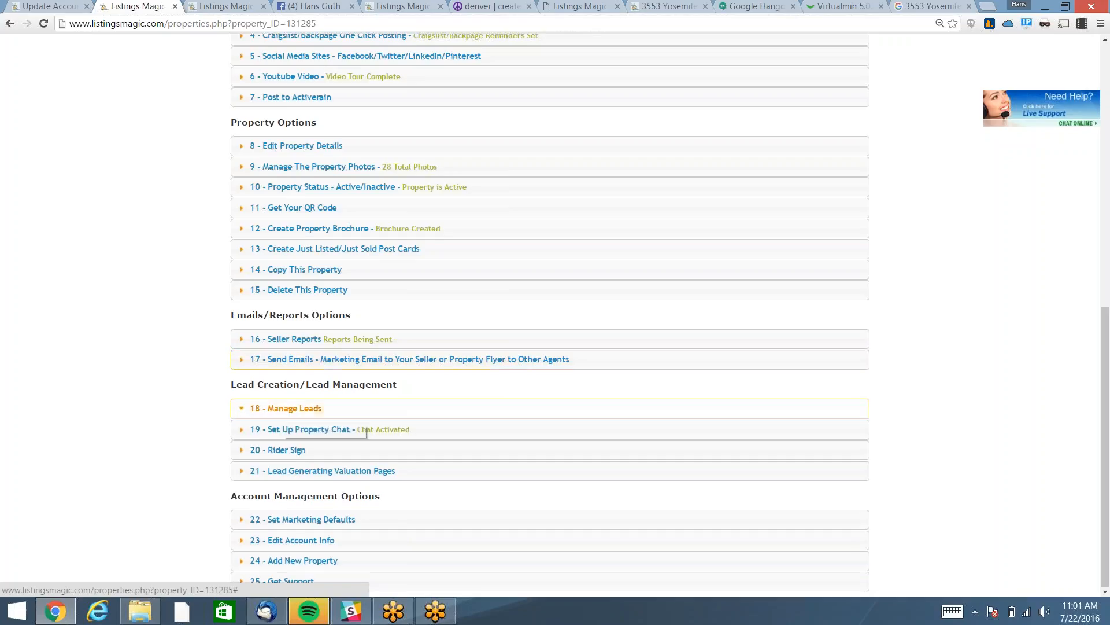
# Show all 35 leads on the Lead Dashboard sorted by Created, newest first, then go back.
pyautogui.click(287, 470)
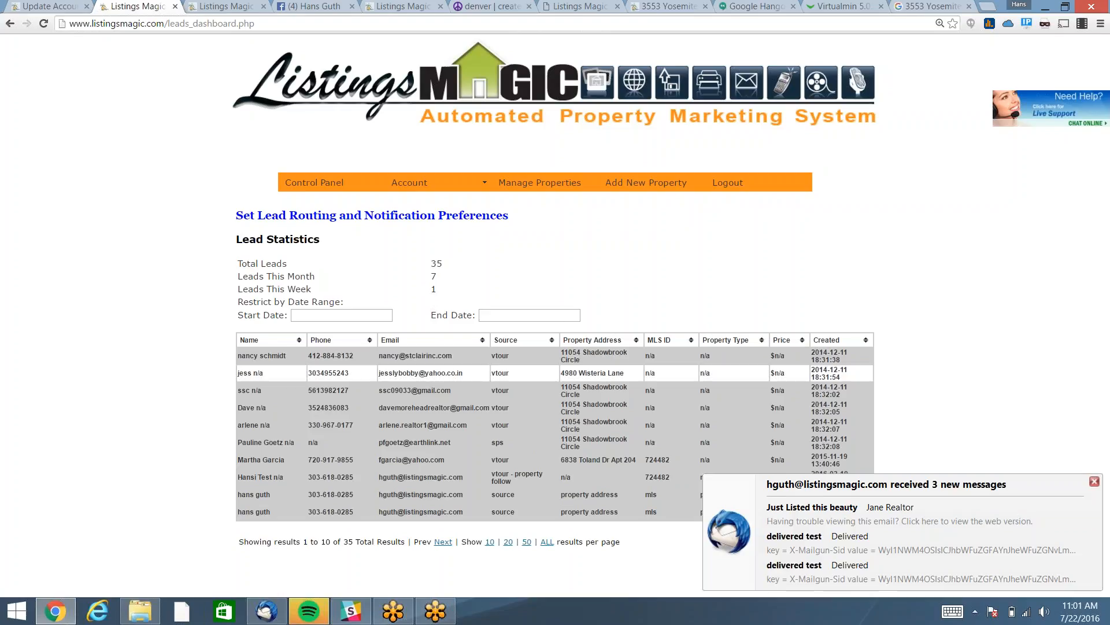
pyautogui.click(831, 342)
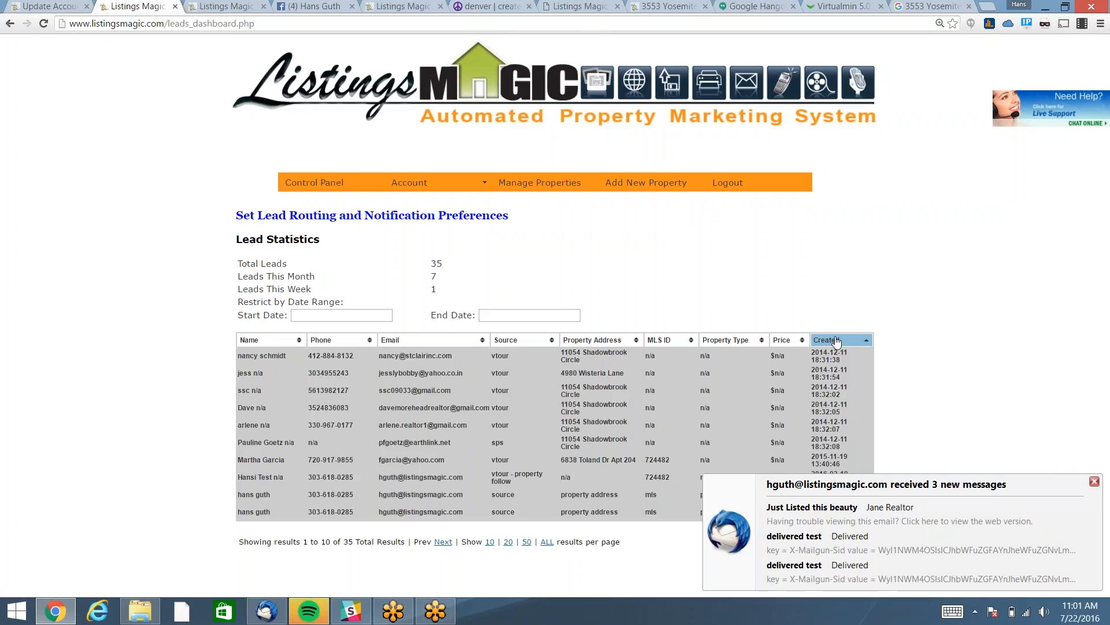
pyautogui.click(837, 341)
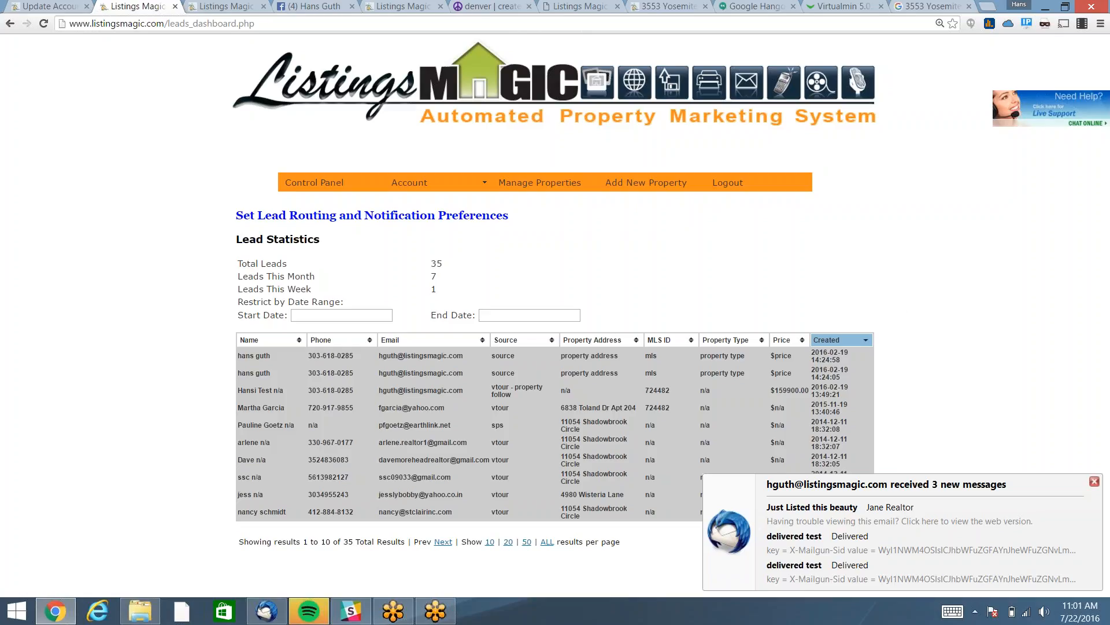
pyautogui.click(545, 542)
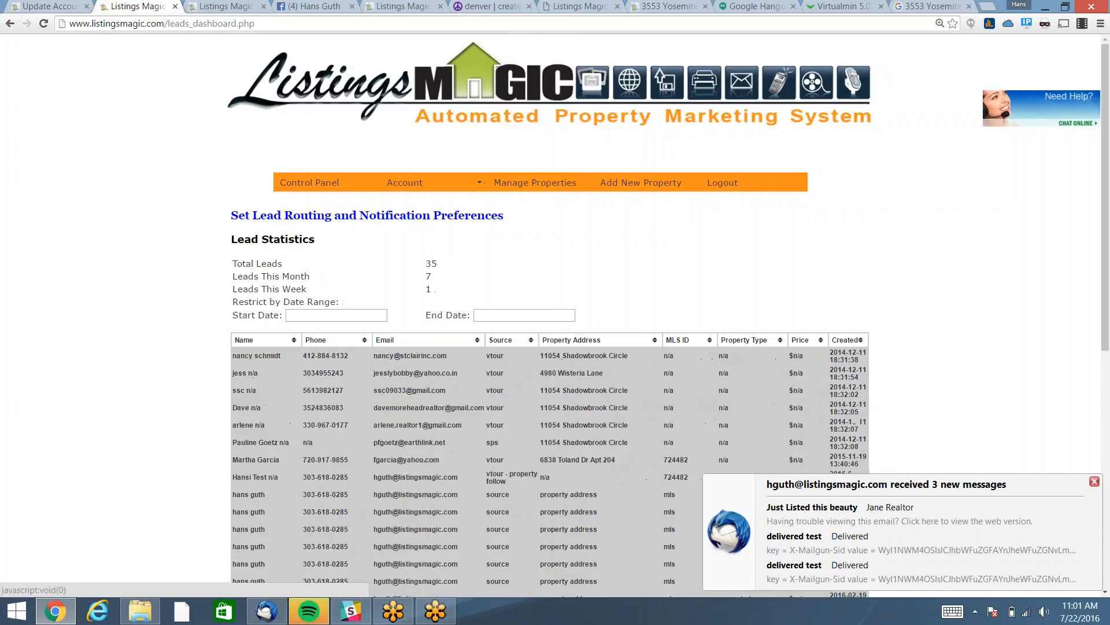
pyautogui.click(845, 341)
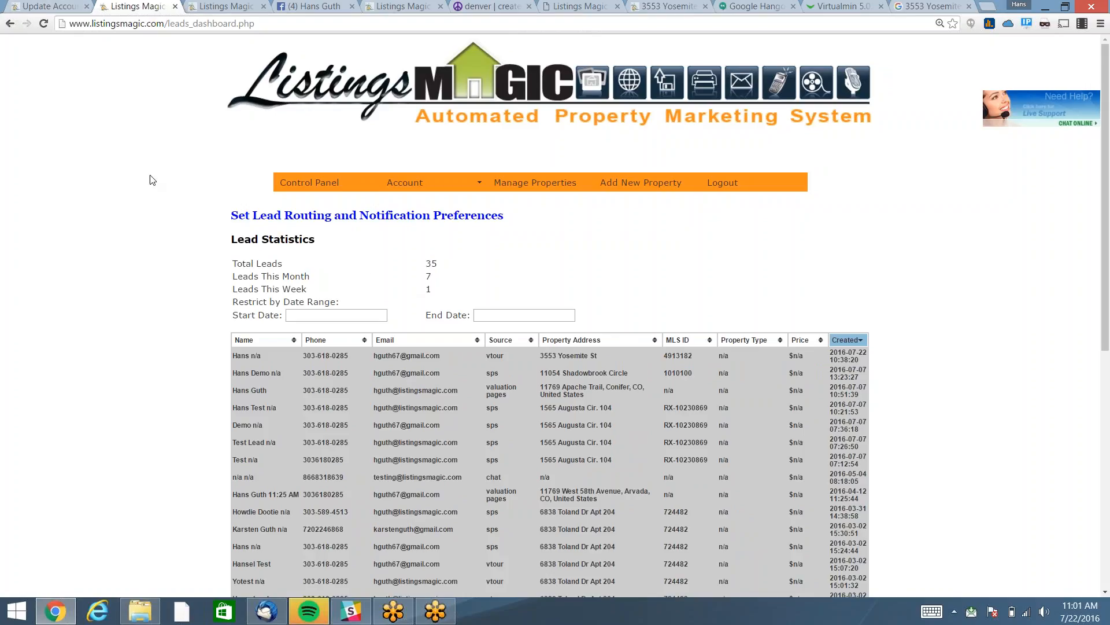
pyautogui.click(9, 25)
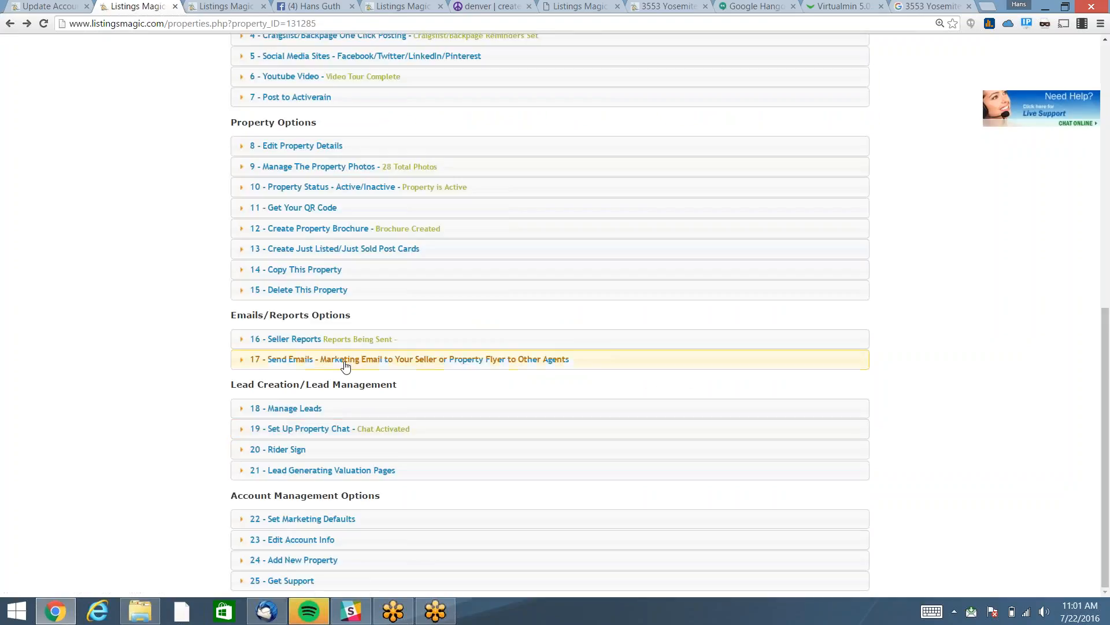
# Expand 19 - Set Up Property Chat, review the greeting, and open the phone and availability options.
pyautogui.click(305, 433)
pyautogui.click(305, 433)
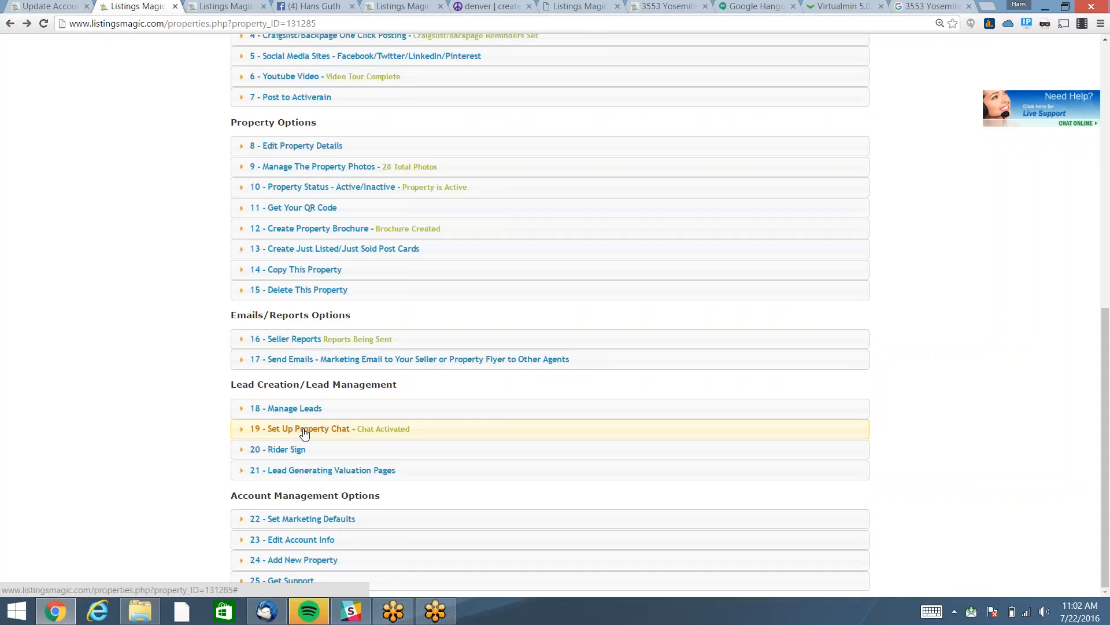
pyautogui.click(304, 432)
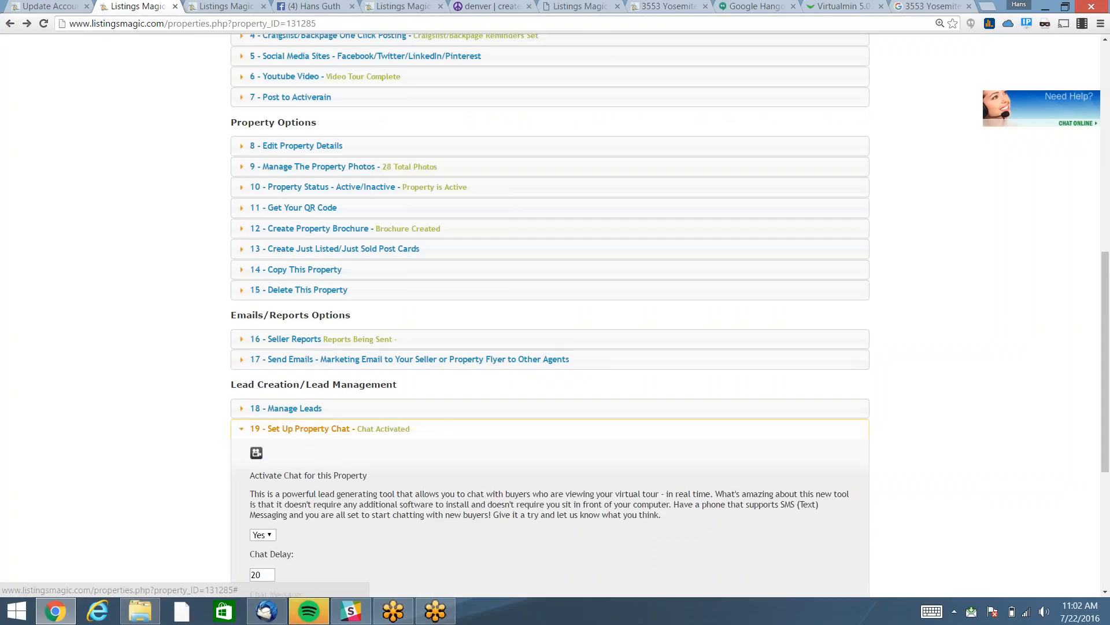
pyautogui.scroll(-3, 550, 318)
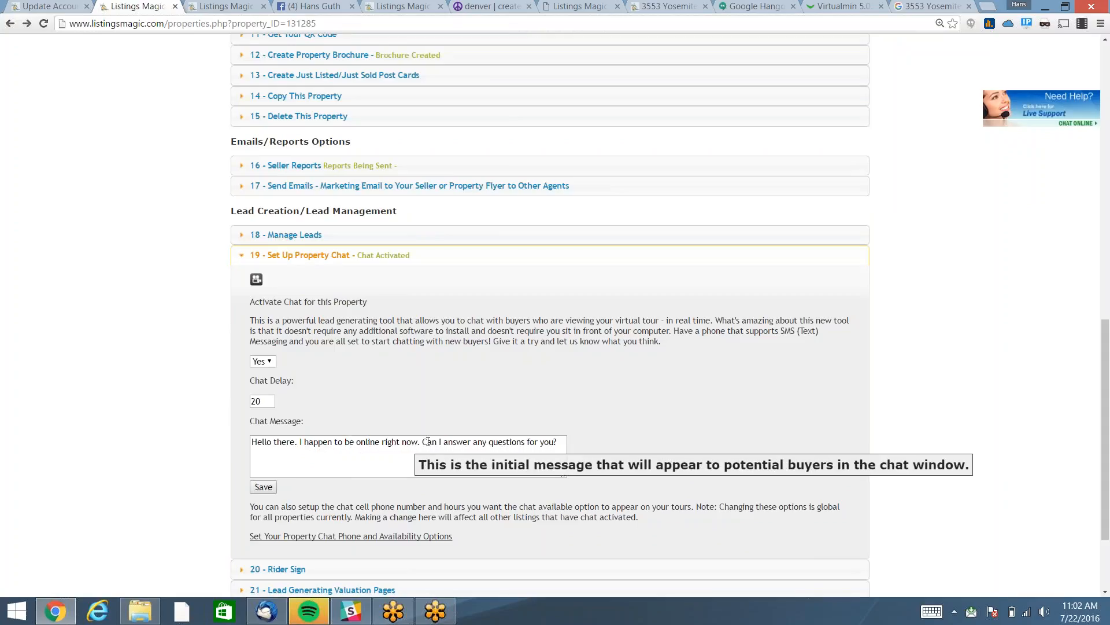
pyautogui.click(557, 441)
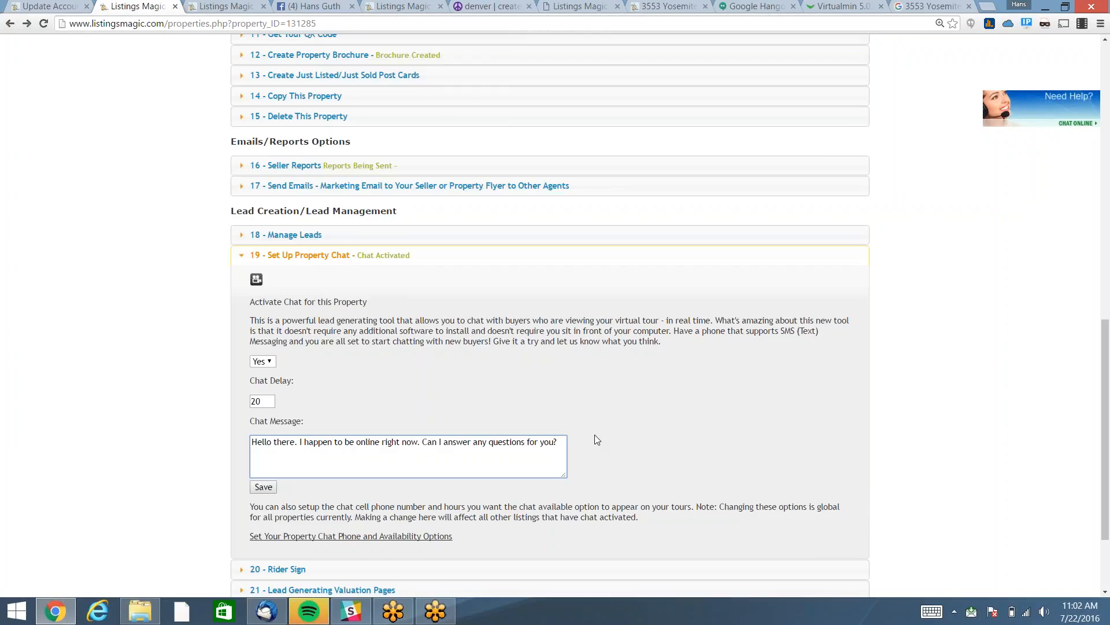
pyautogui.scroll(-1, 595, 435)
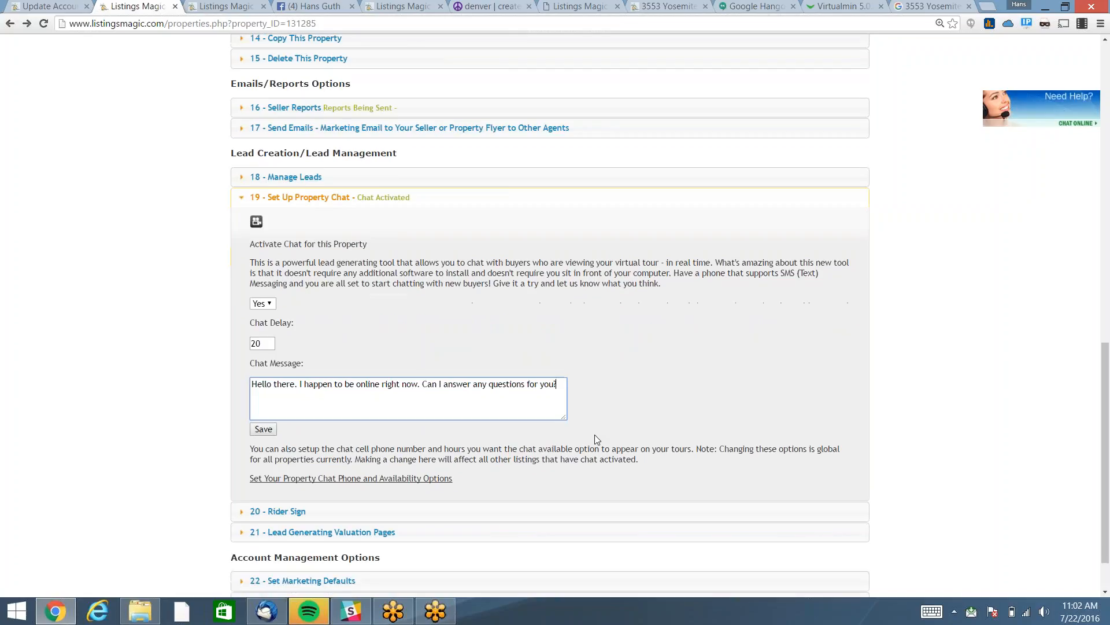
pyautogui.click(349, 479)
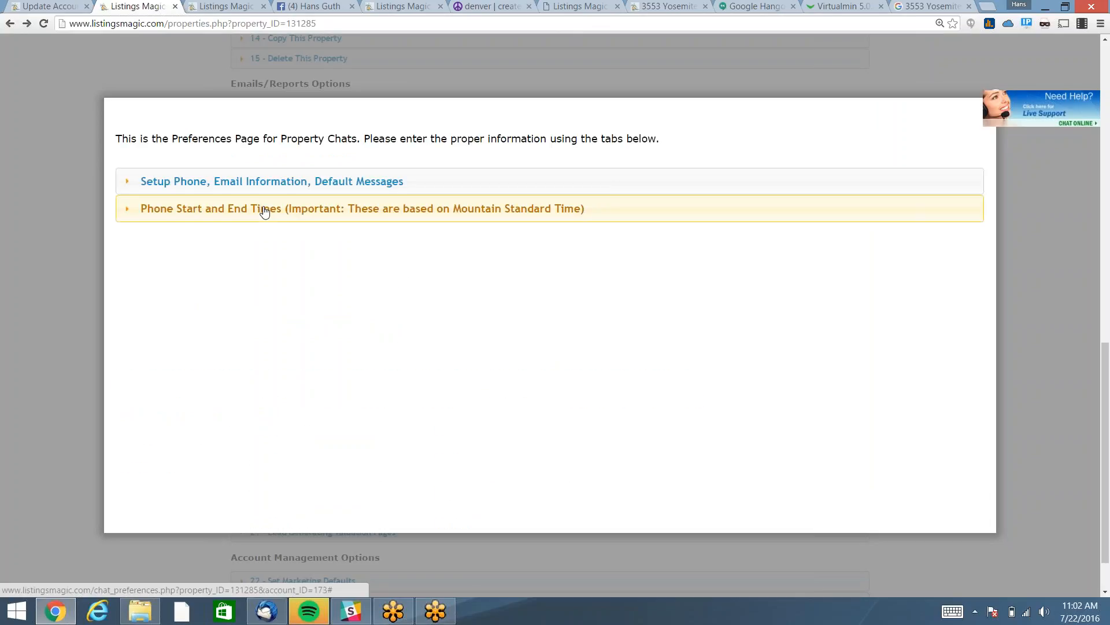
# Check the Phone Start and End Times showing 7:00 AM to 8:00 PM each day.
pyautogui.click(264, 210)
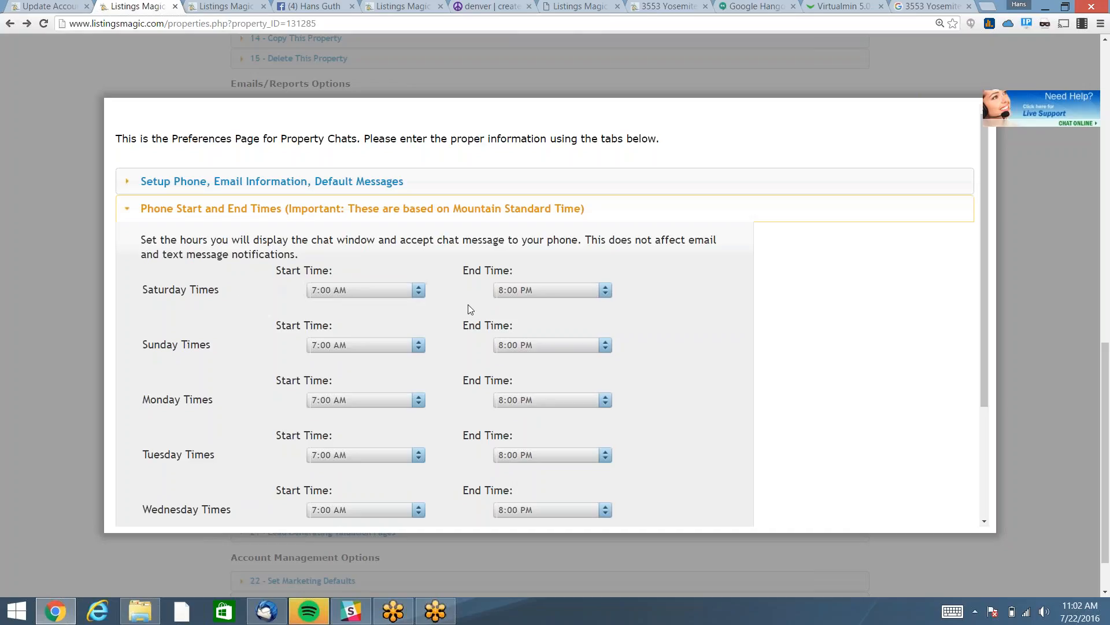
pyautogui.scroll(-5, 475, 296)
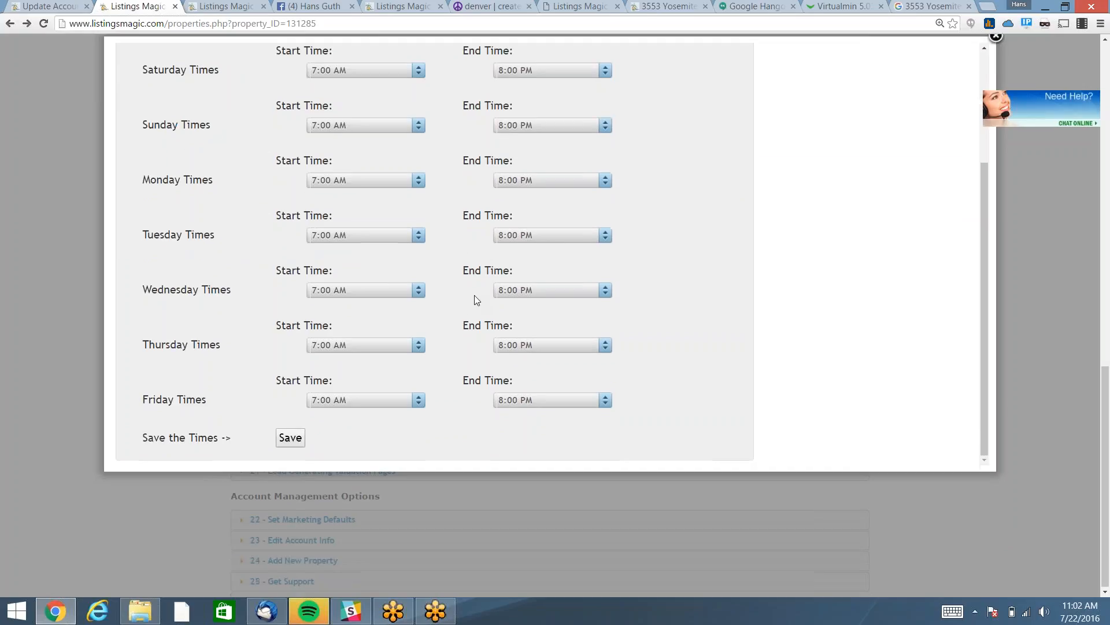
pyautogui.scroll(5, 476, 299)
pyautogui.scroll(-4, 476, 299)
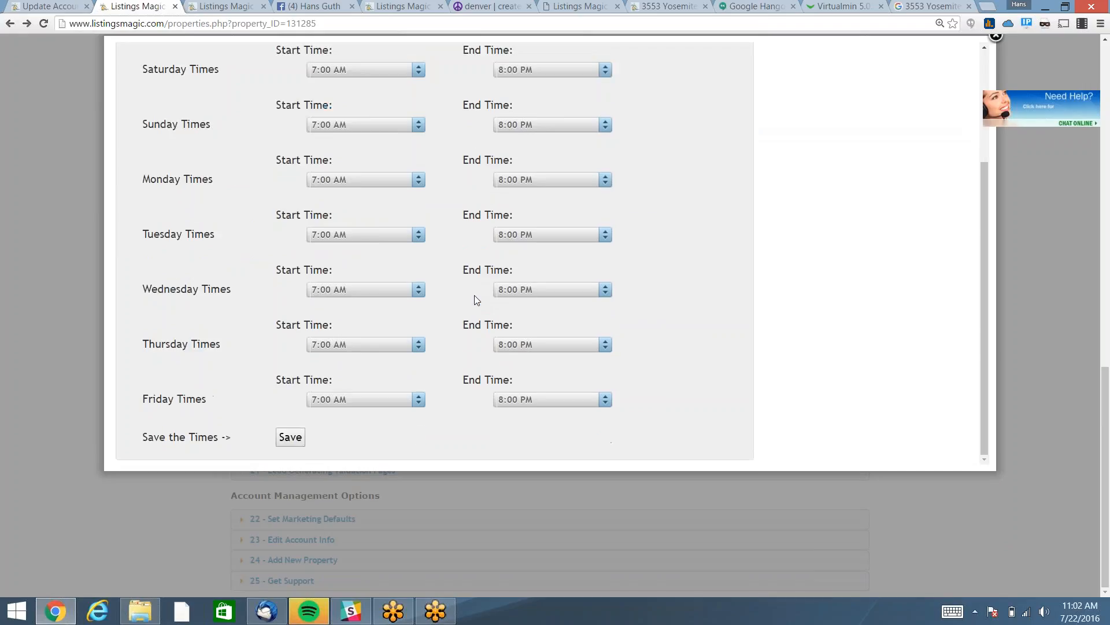
pyautogui.scroll(5, 476, 298)
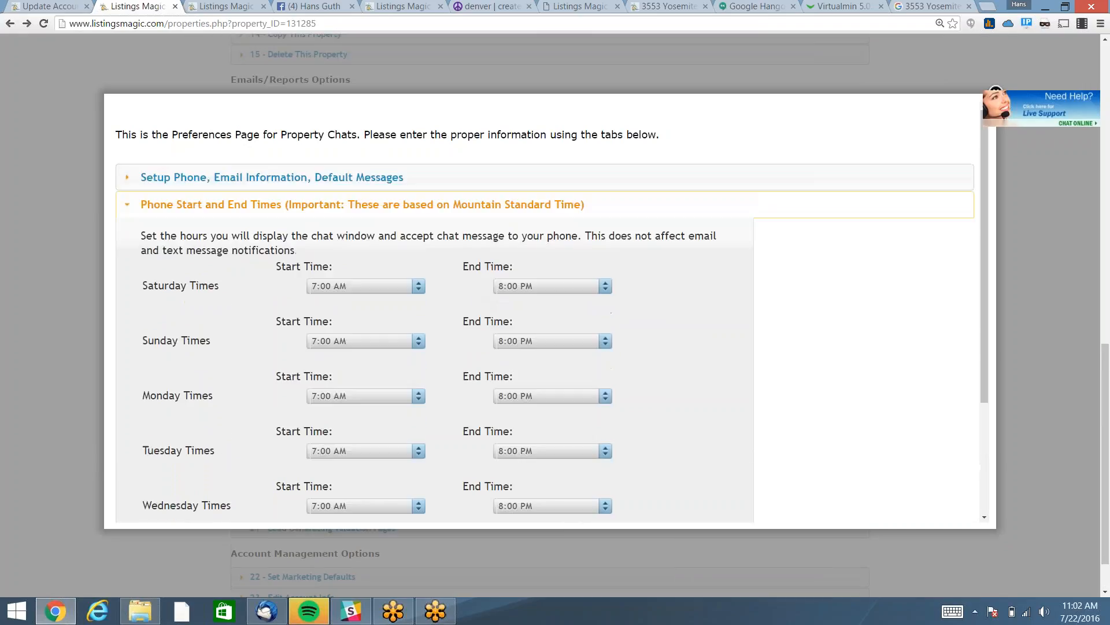
pyautogui.click(299, 210)
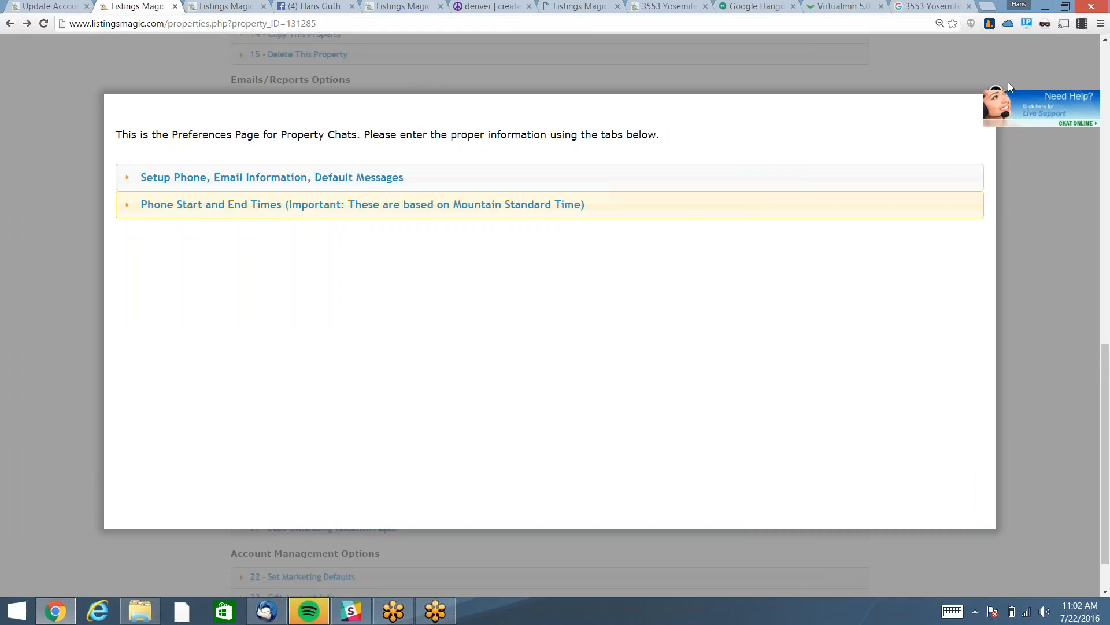
# Close the chat preferences, collapse section 19, and review then collapse 20 - Rider Sign.
pyautogui.click(30, 169)
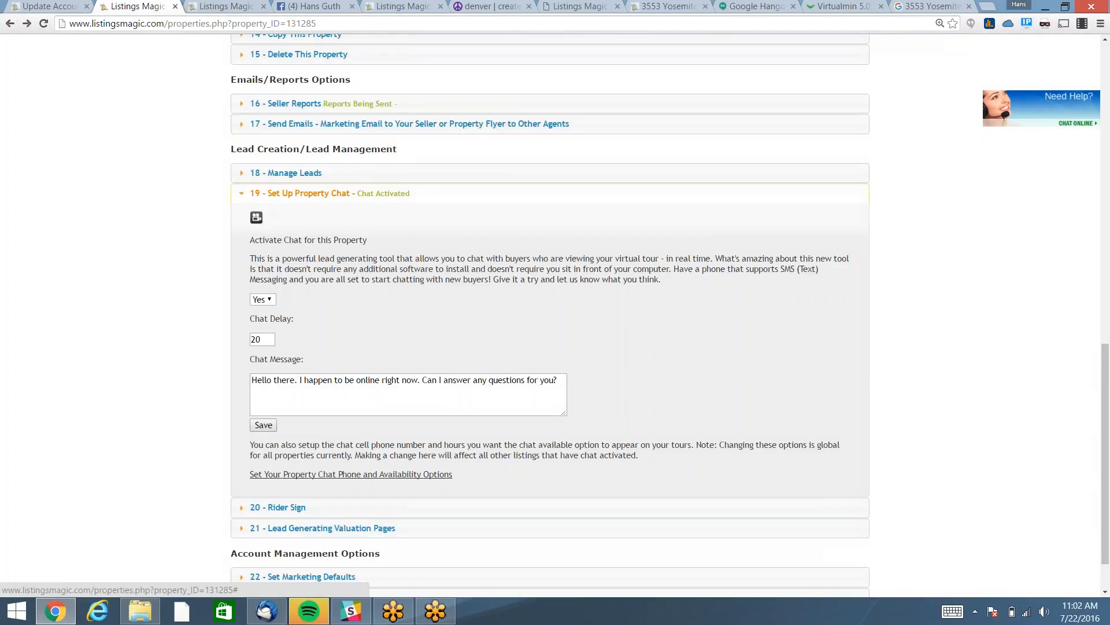
pyautogui.click(300, 193)
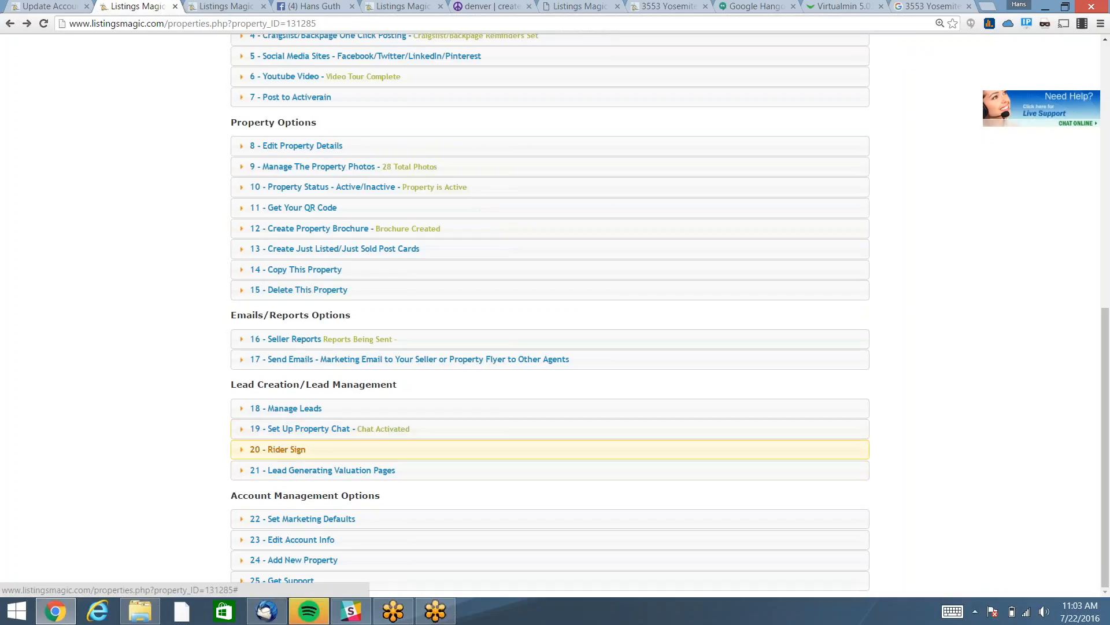
pyautogui.click(286, 450)
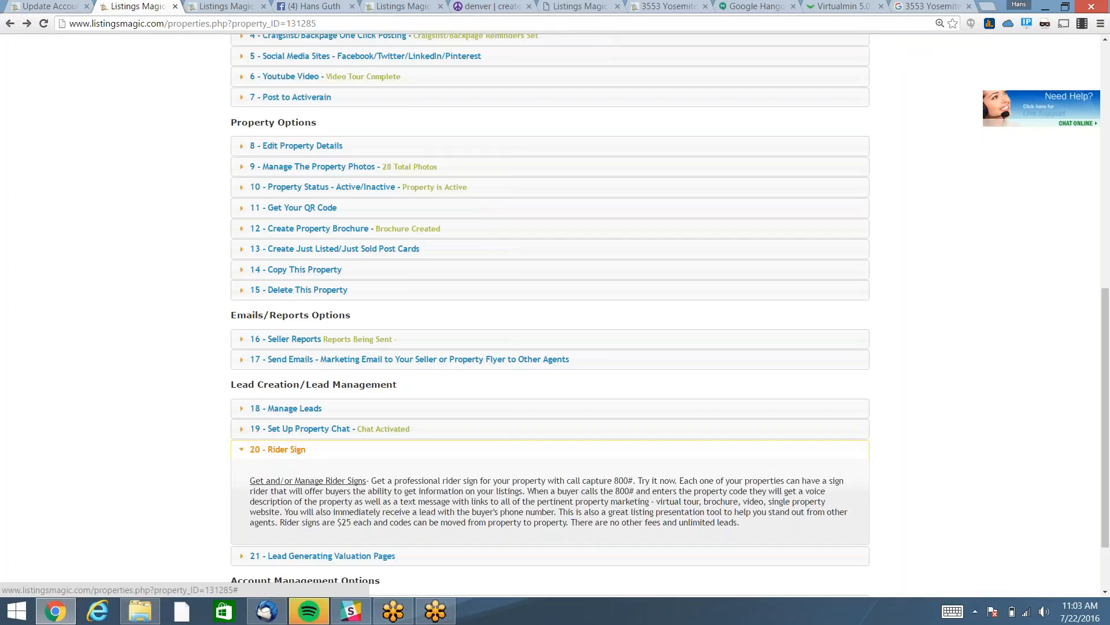
pyautogui.click(289, 451)
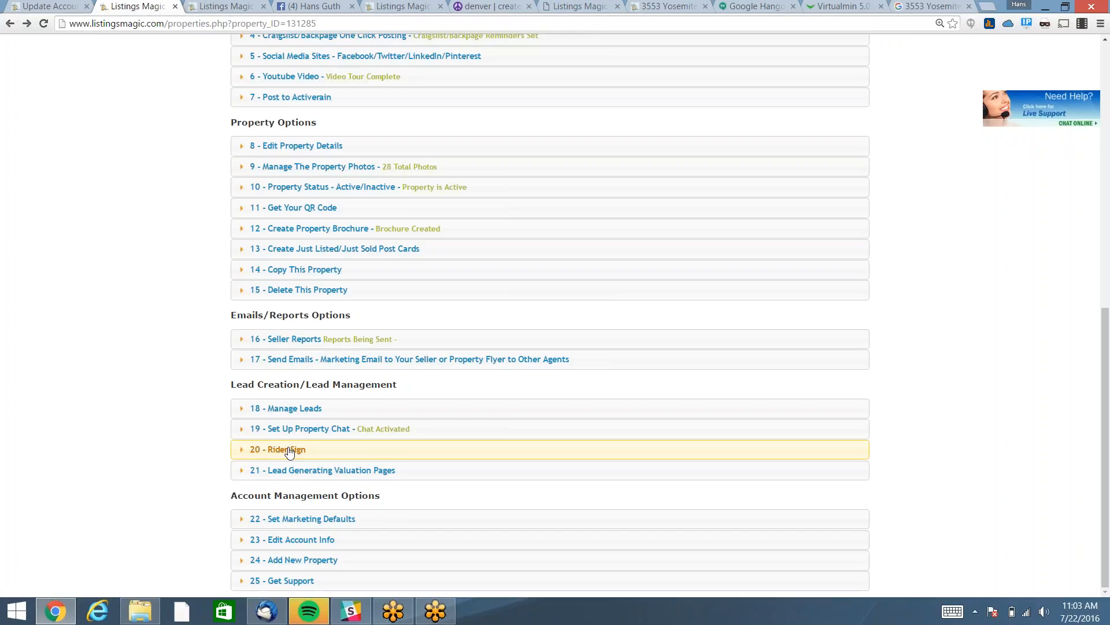
pyautogui.click(289, 451)
pyautogui.click(289, 452)
# Expand 21 - Lead Generating Valuation Pages and open the Denver MyPropVal page.
pyautogui.click(305, 477)
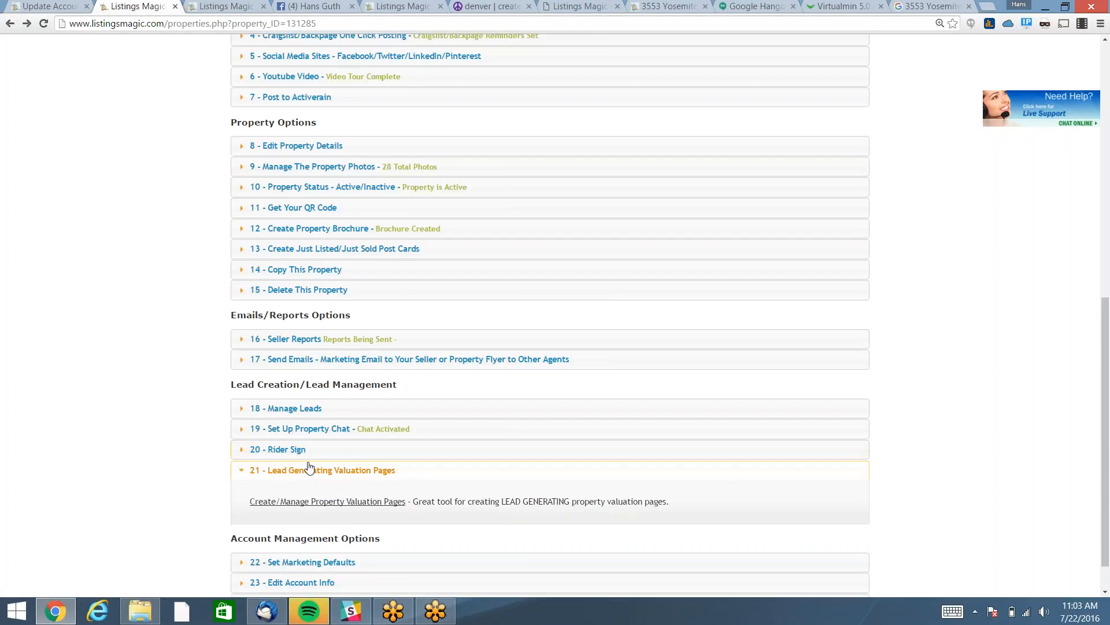
pyautogui.click(345, 506)
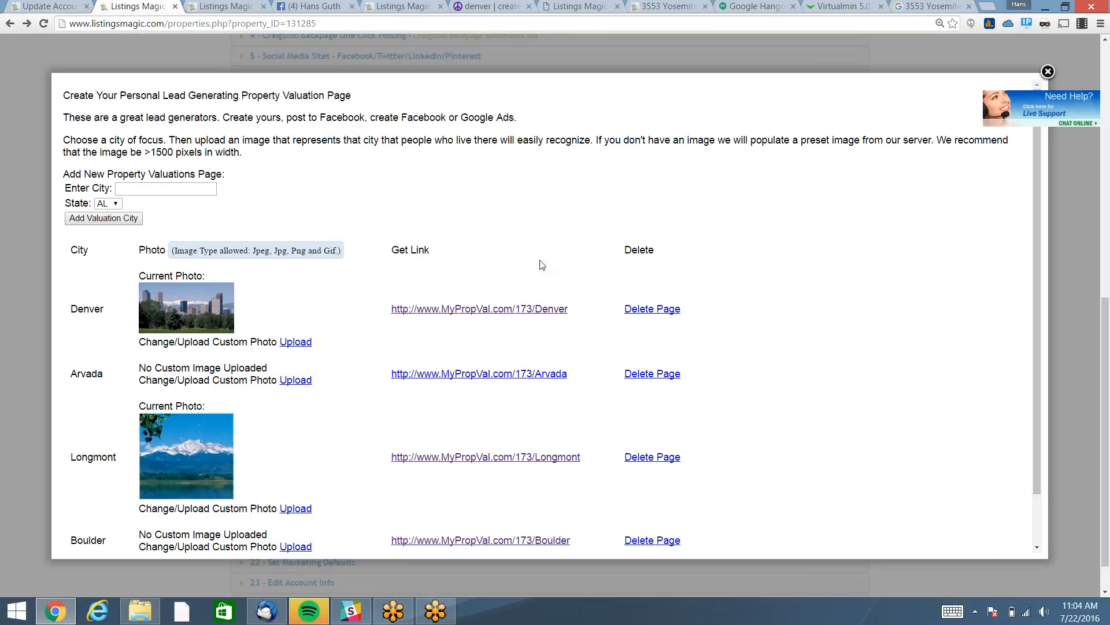
pyautogui.click(151, 184)
pyautogui.click(487, 312)
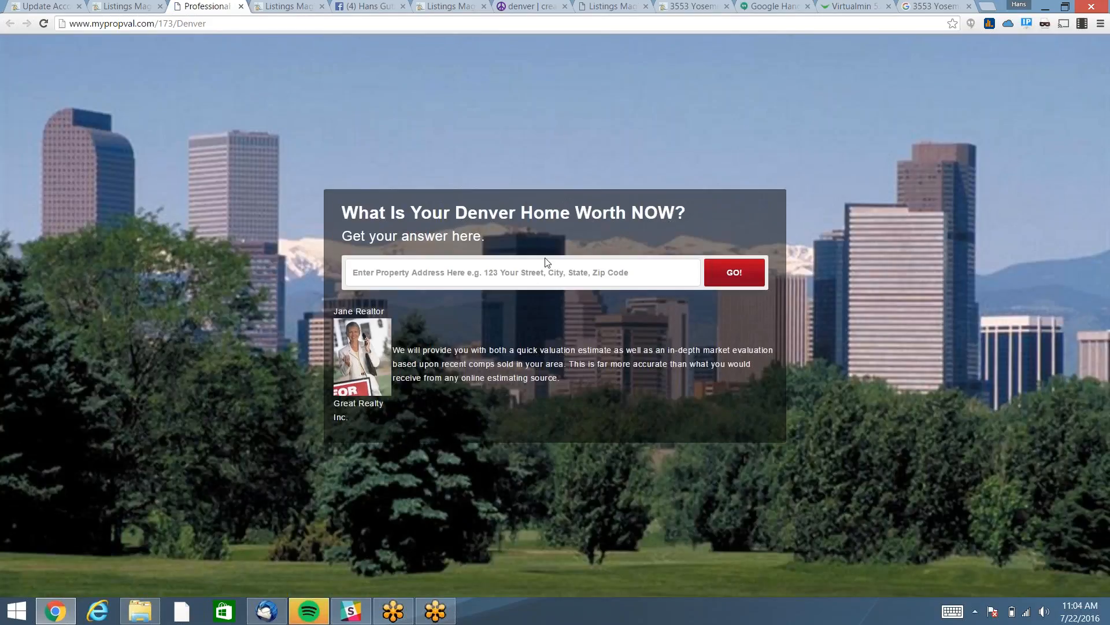
pyautogui.click(543, 273)
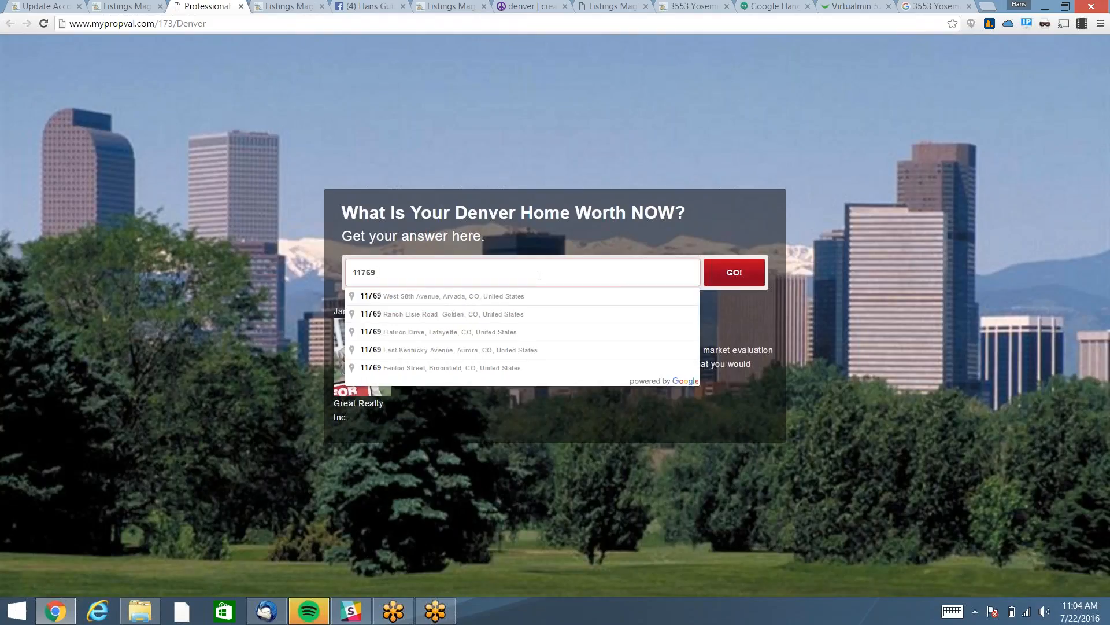
pyautogui.press('Down')
pyautogui.press('Return')
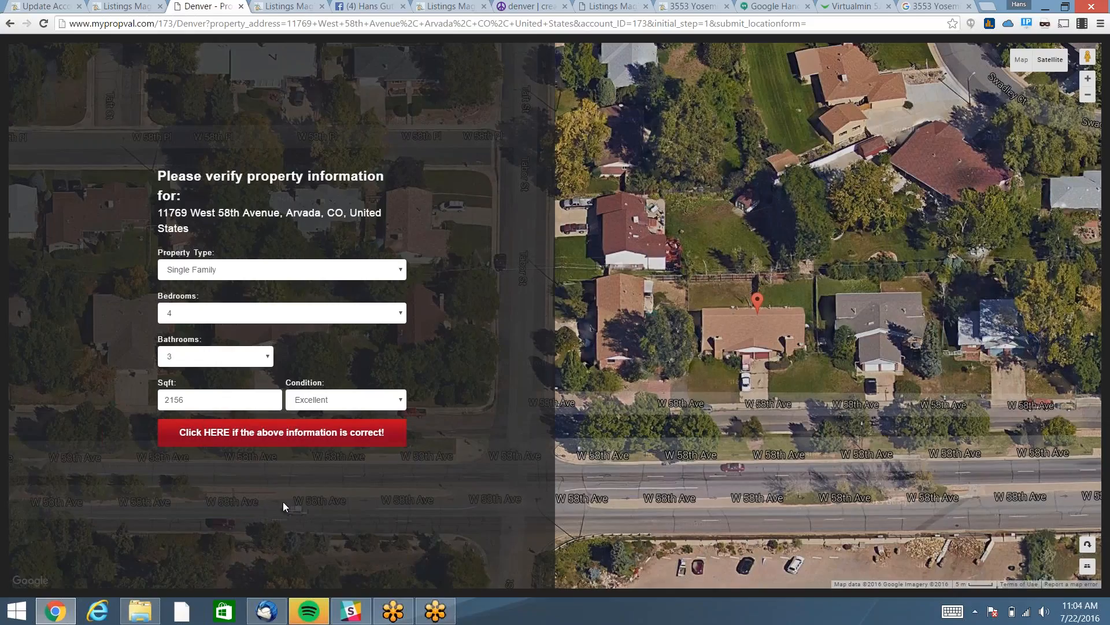
pyautogui.click(285, 436)
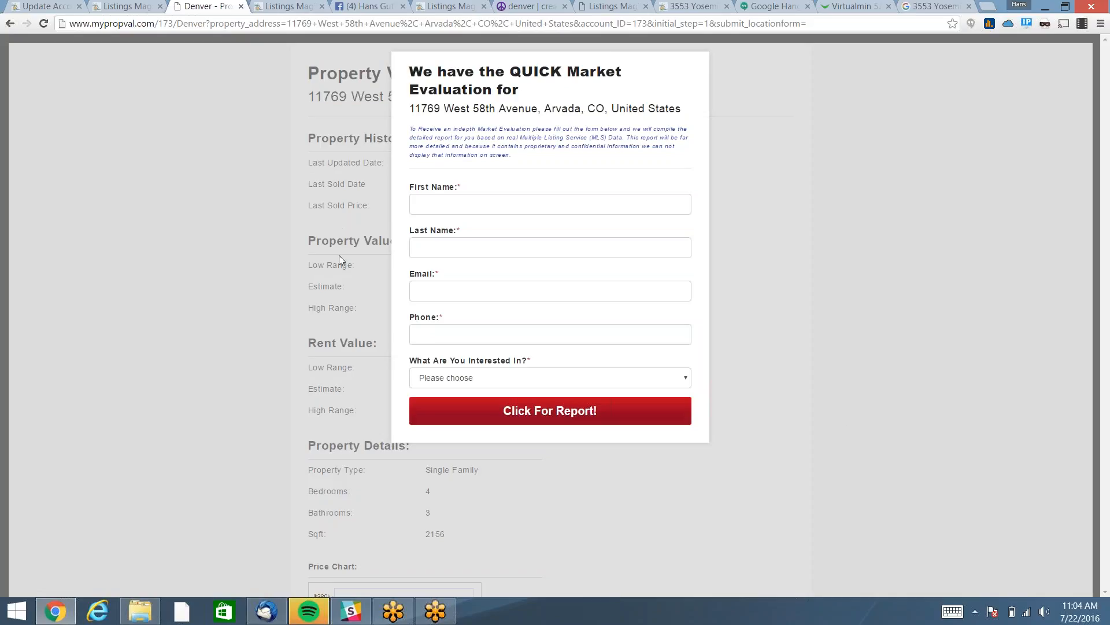
# Fill in the lead's first name, last name, e-mail and phone number on the evaluation form.
pyautogui.click(454, 205)
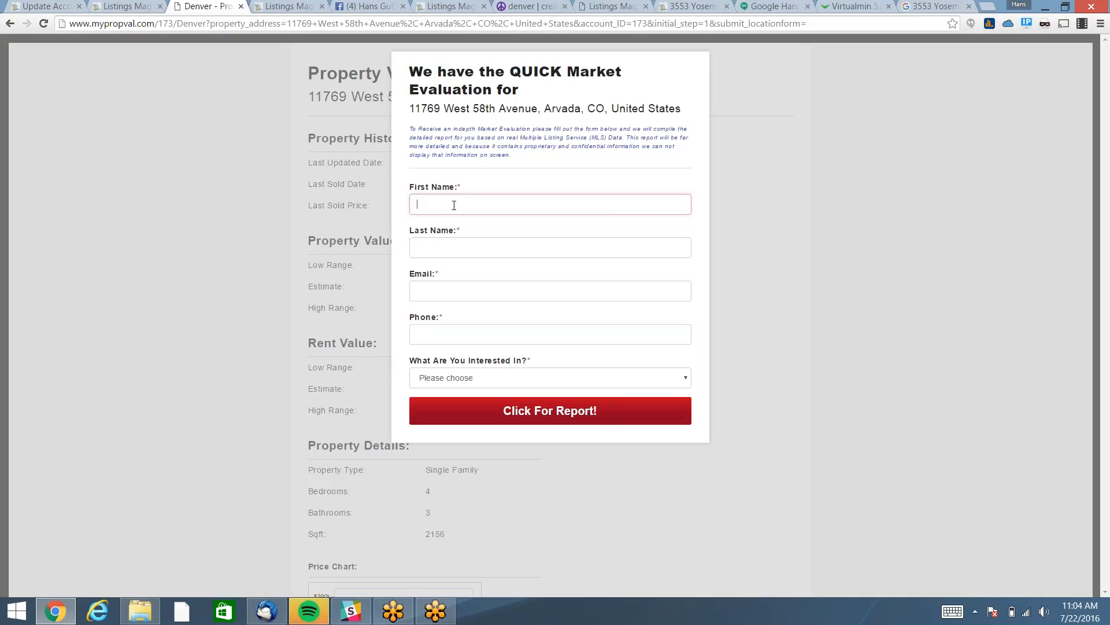
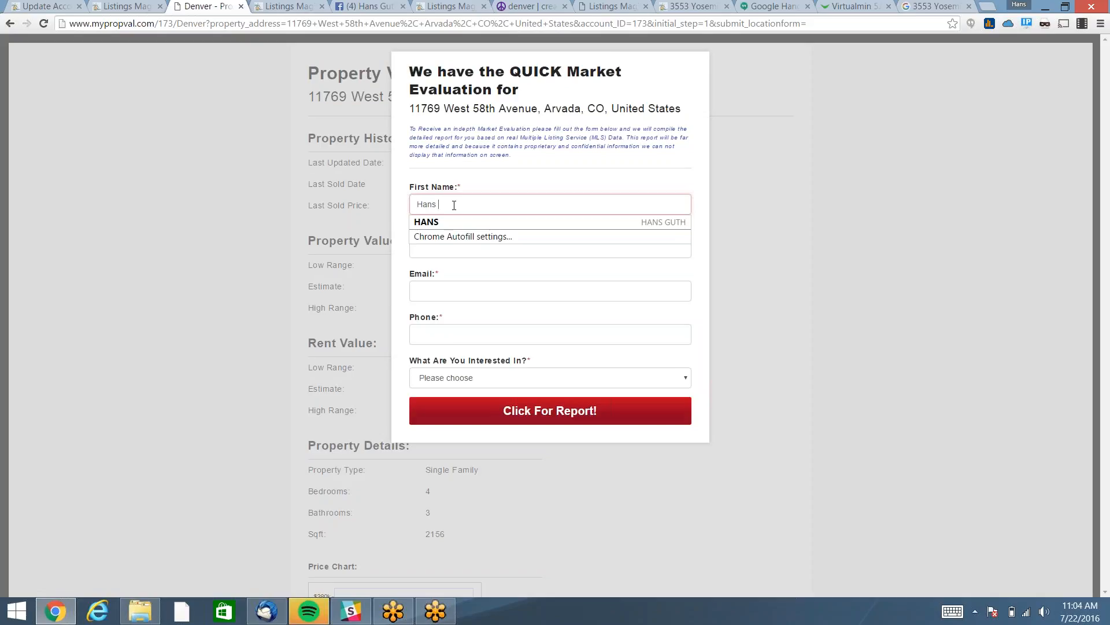
pyautogui.press('Tab')
pyautogui.hotkey('shift', 'Tab')
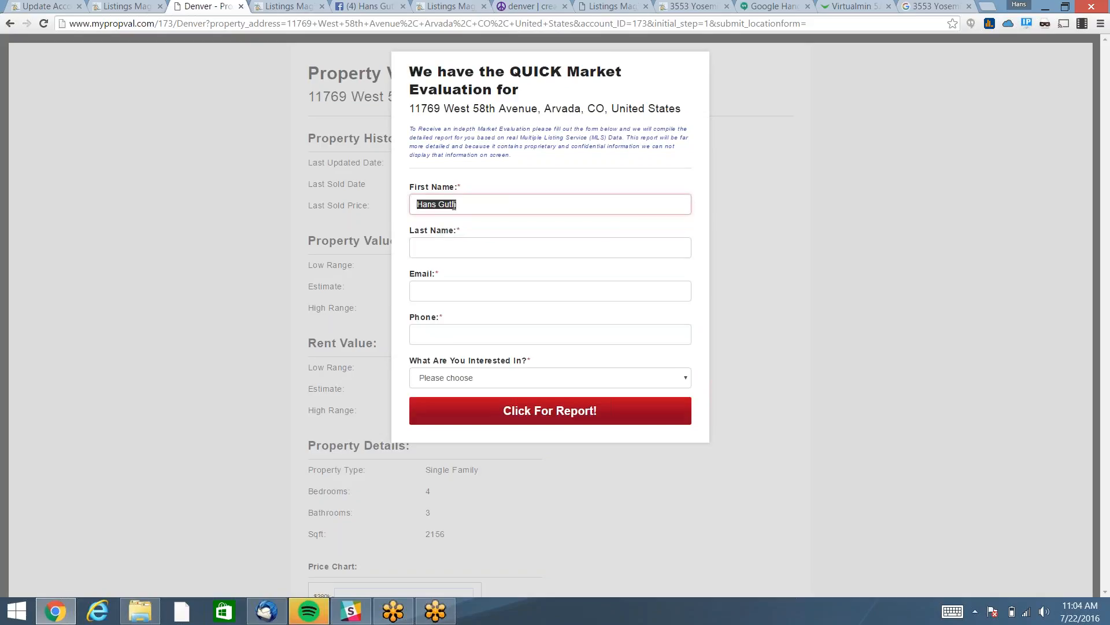
pyautogui.press('Tab')
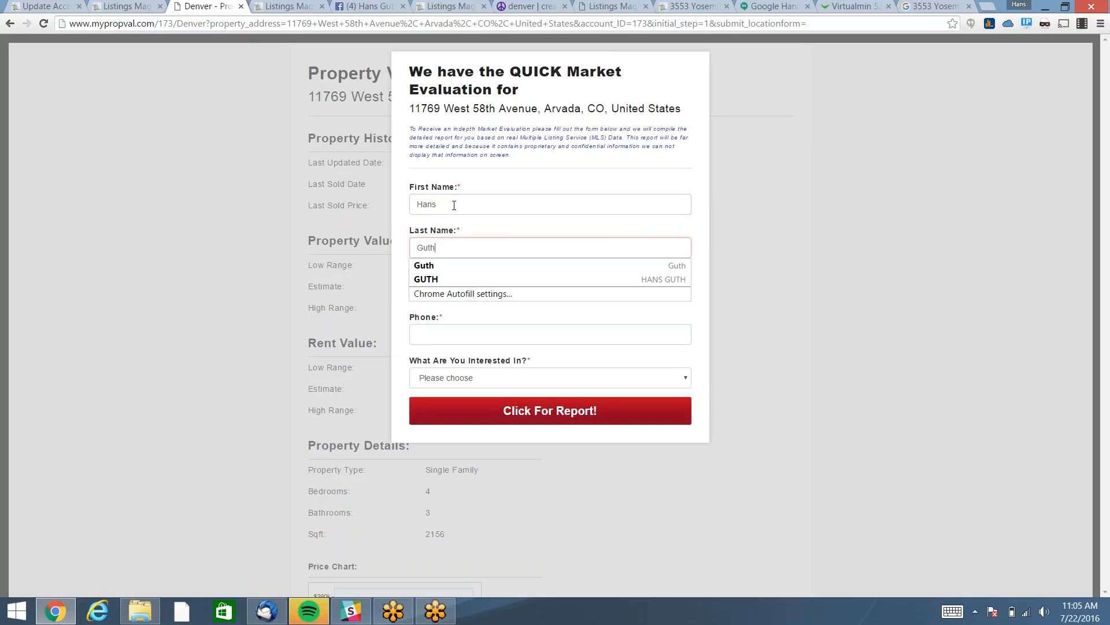
pyautogui.press('Tab')
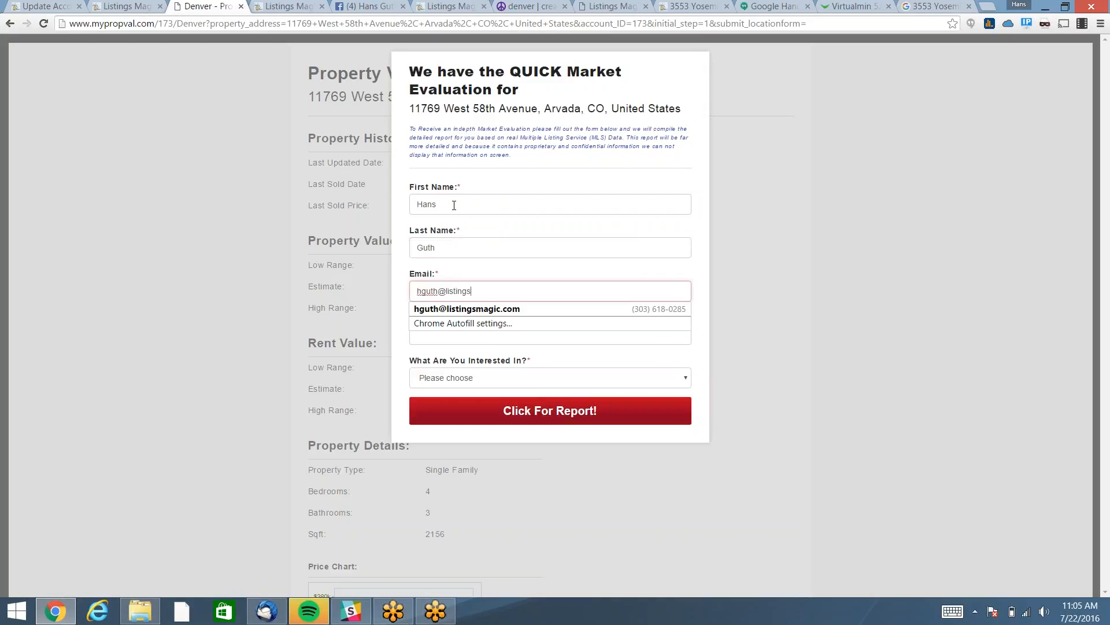
pyautogui.press('Tab')
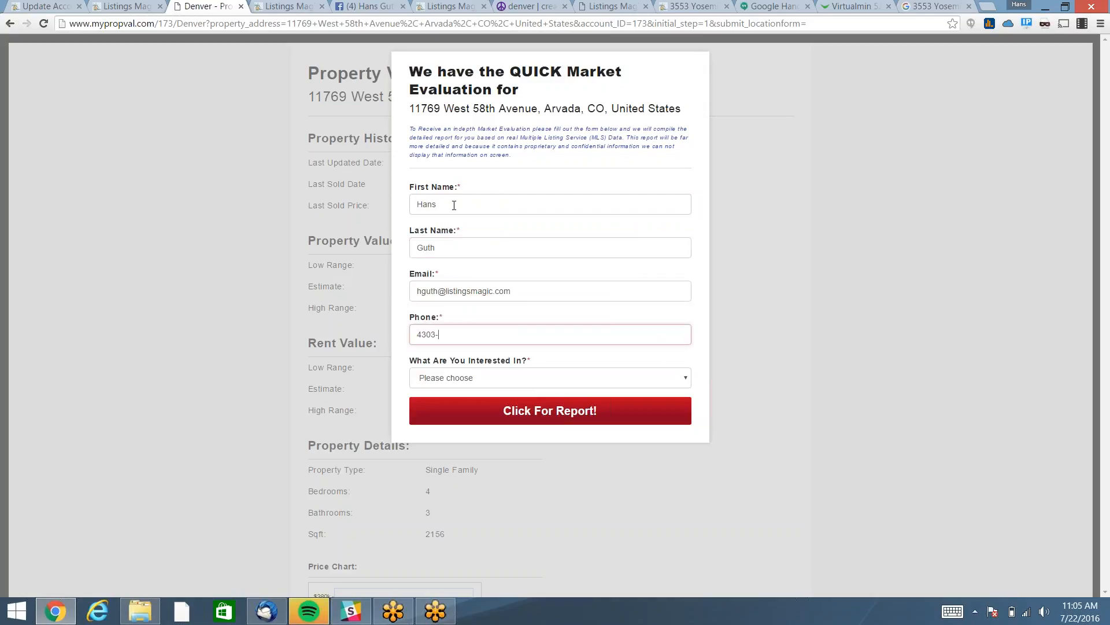
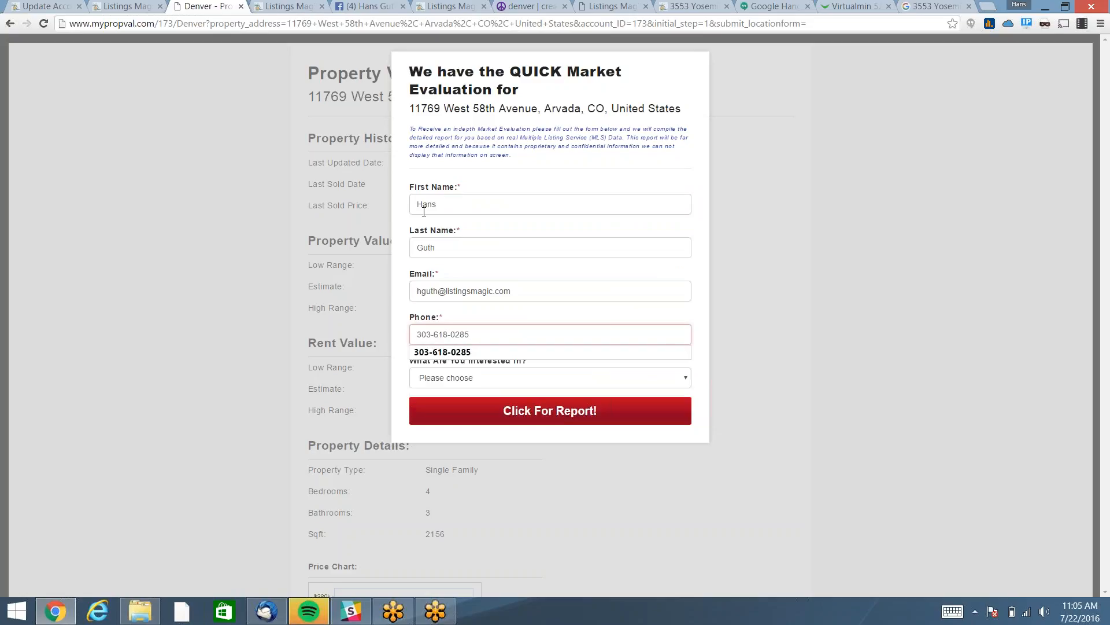
pyautogui.click(502, 380)
pyautogui.click(484, 404)
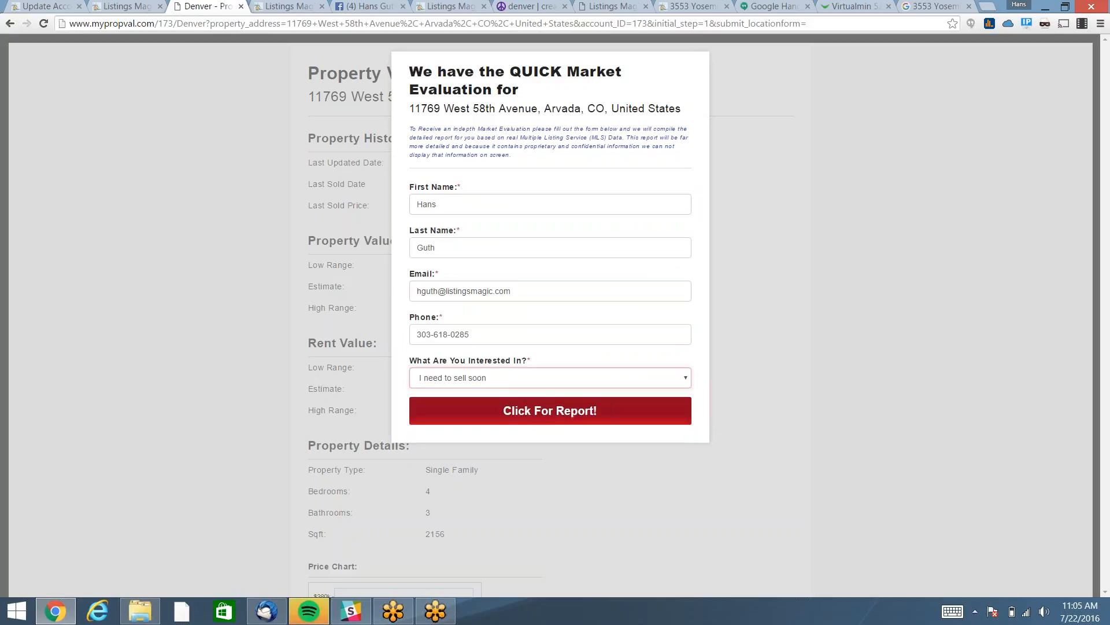
pyautogui.click(538, 420)
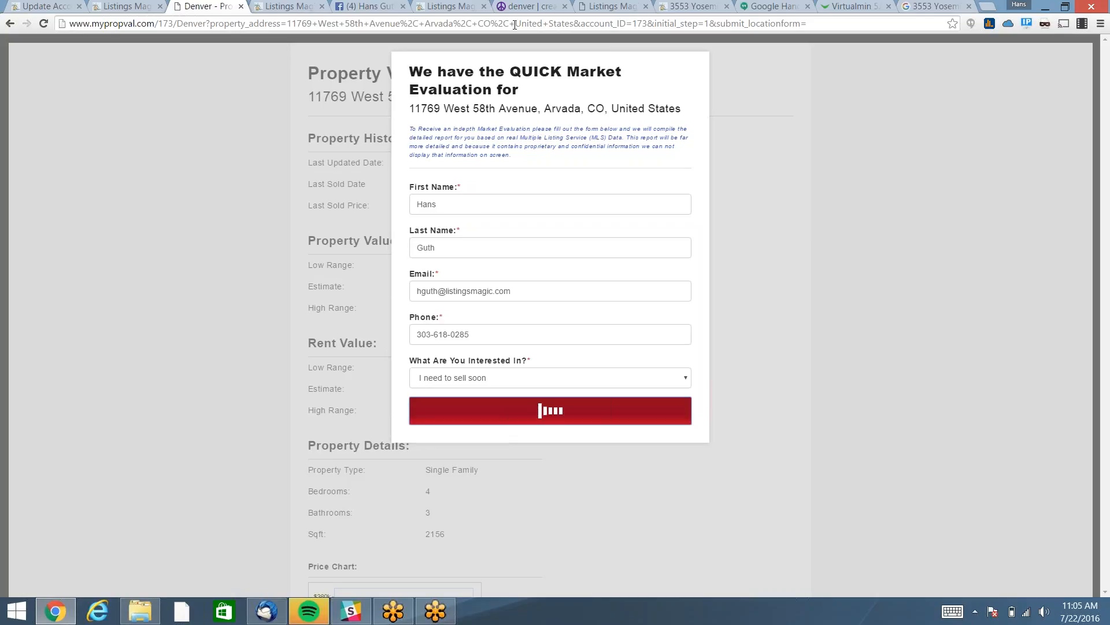
pyautogui.click(265, 613)
pyautogui.click(52, 10)
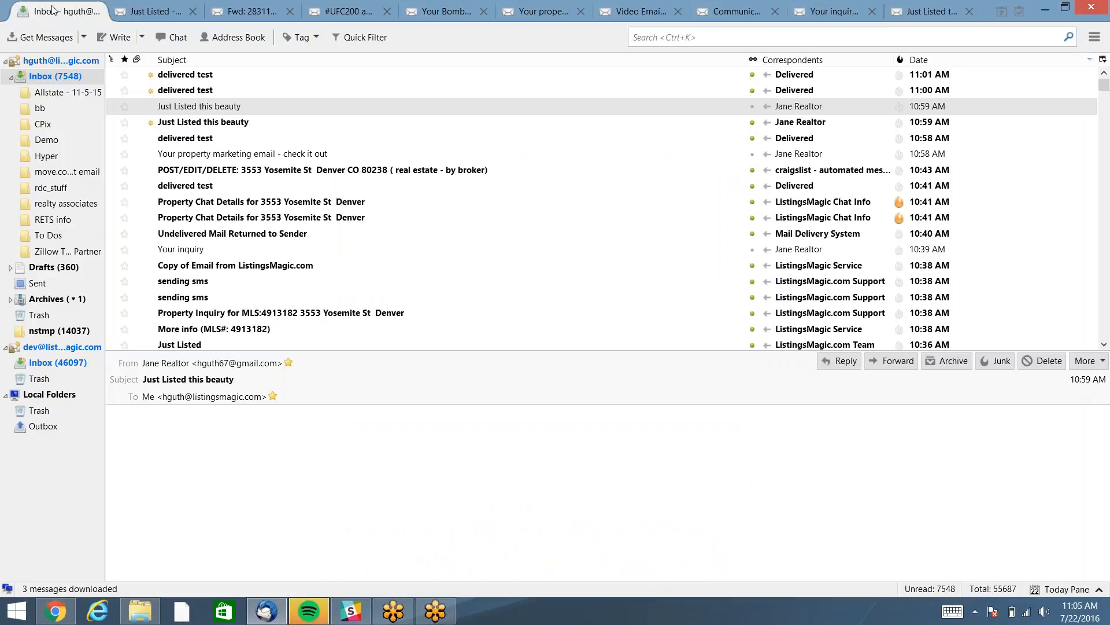
# Fetch new mail, read the 'Property Valuation Lead- Completed' email, and return to the browser.
pyautogui.click(45, 39)
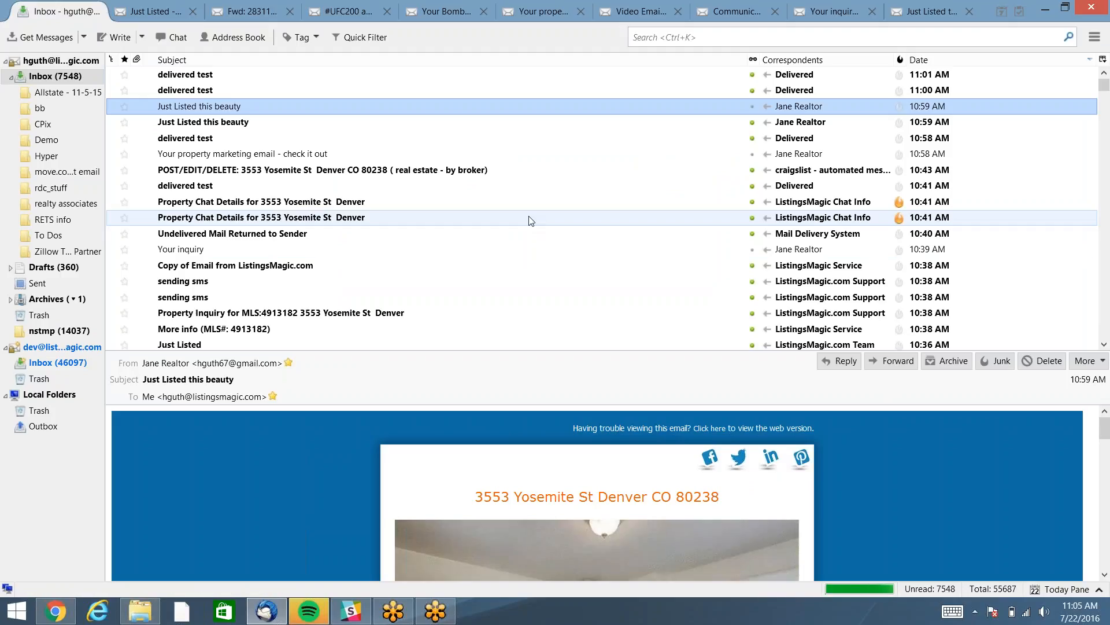
pyautogui.click(45, 38)
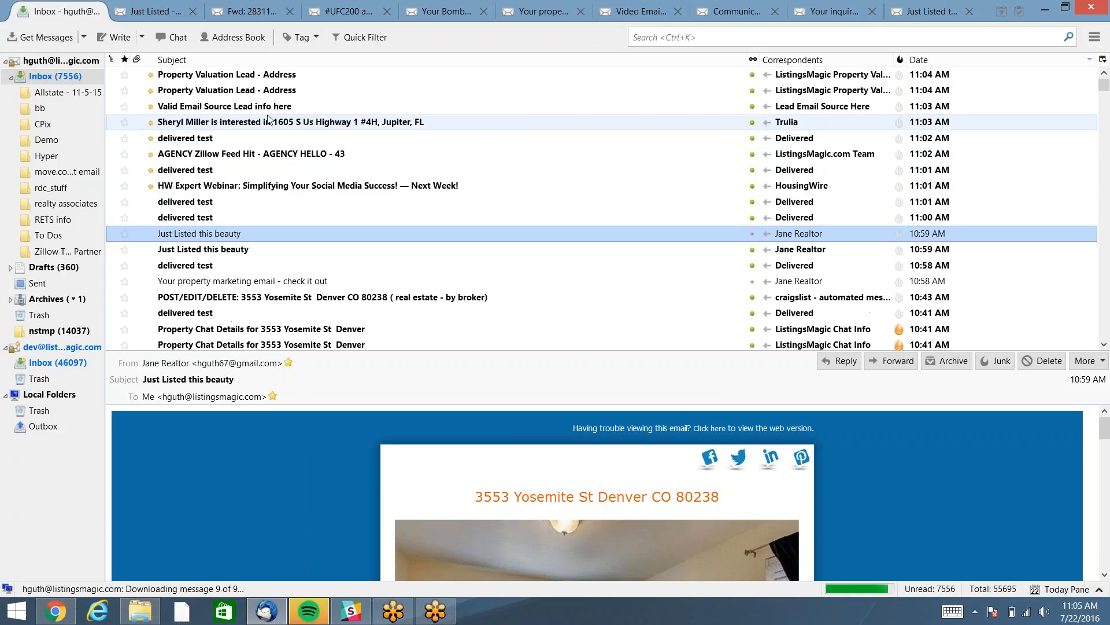
pyautogui.click(255, 76)
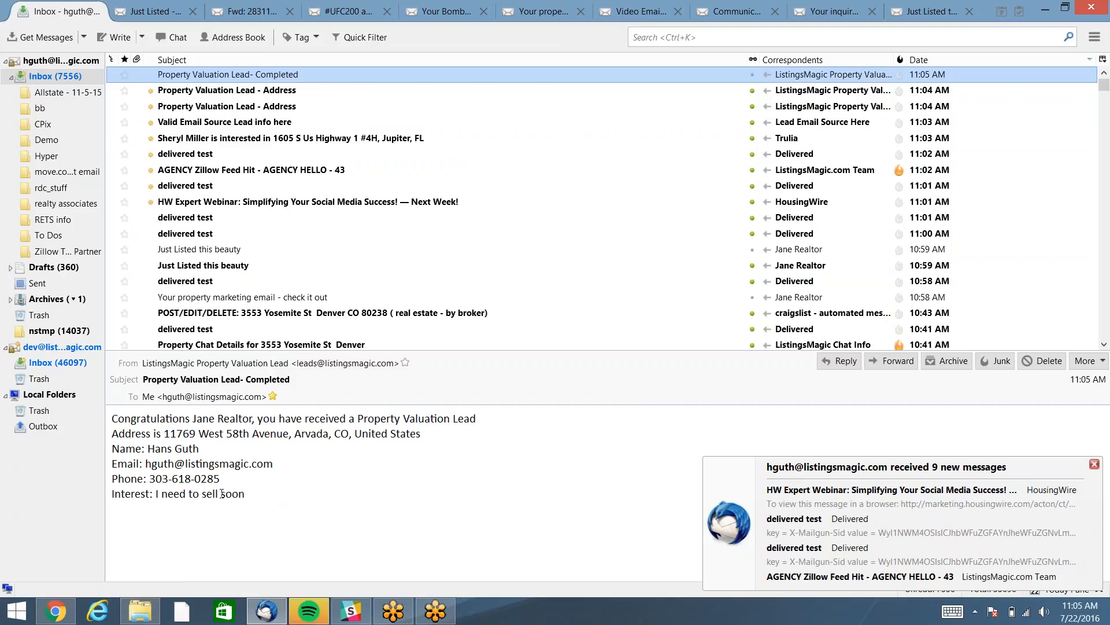
pyautogui.hotkey('alt', 'Tab')
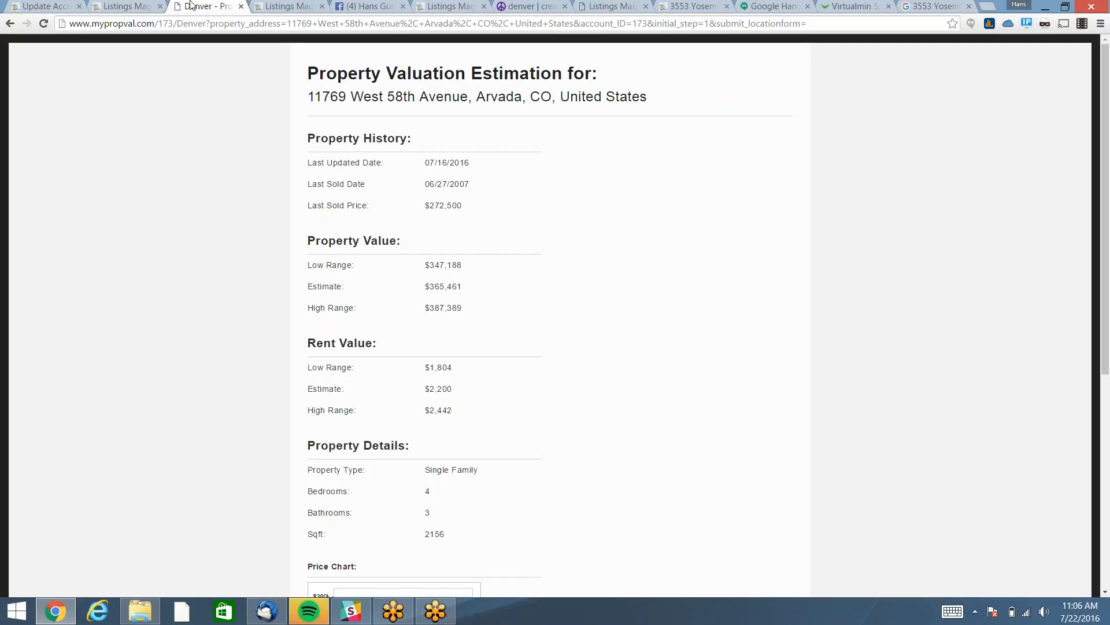
# Switch to the Listings Magic tab showing the Denver, Arvada, Longmont and Boulder valuation pages.
pyautogui.click(121, 7)
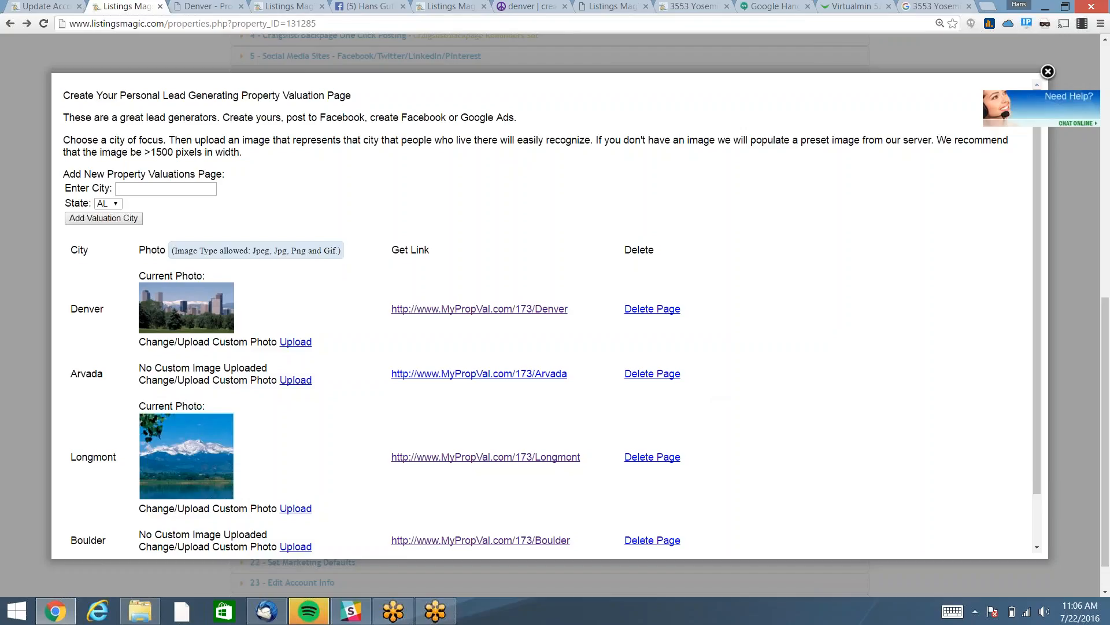
# Close the valuation pages list, collapse its section, and briefly expand Set Marketing Defaults.
pyautogui.click(18, 136)
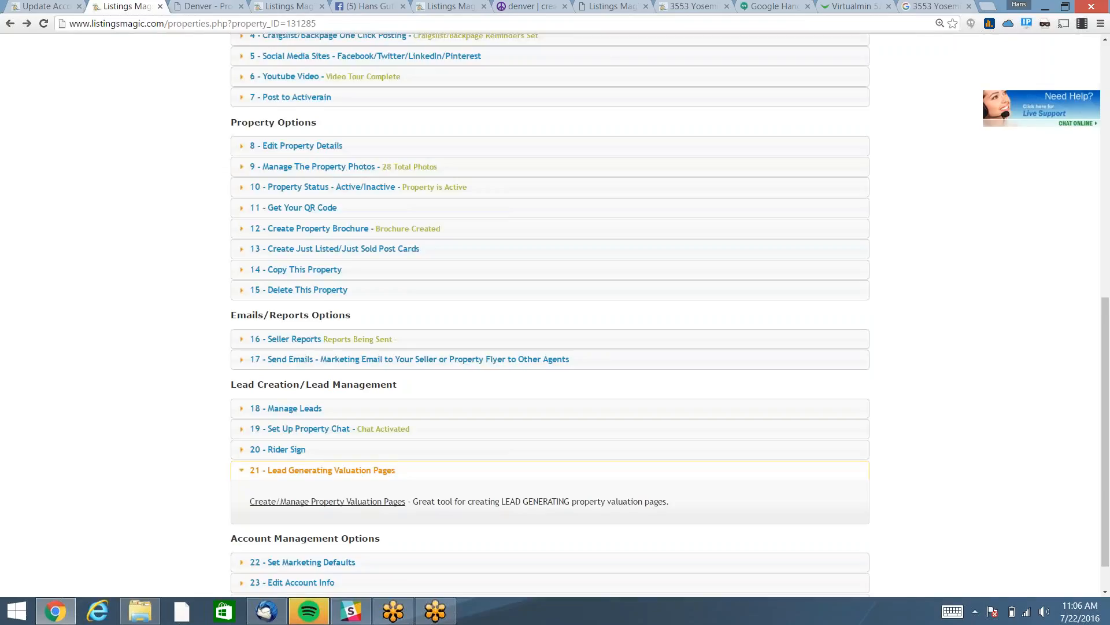
pyautogui.click(341, 477)
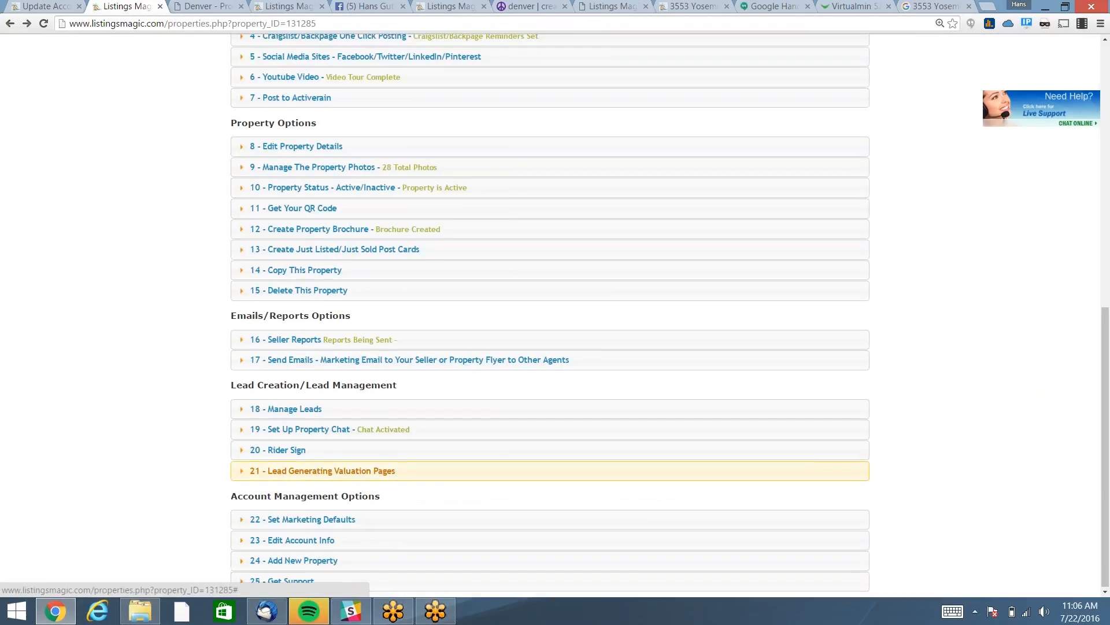
pyautogui.click(314, 523)
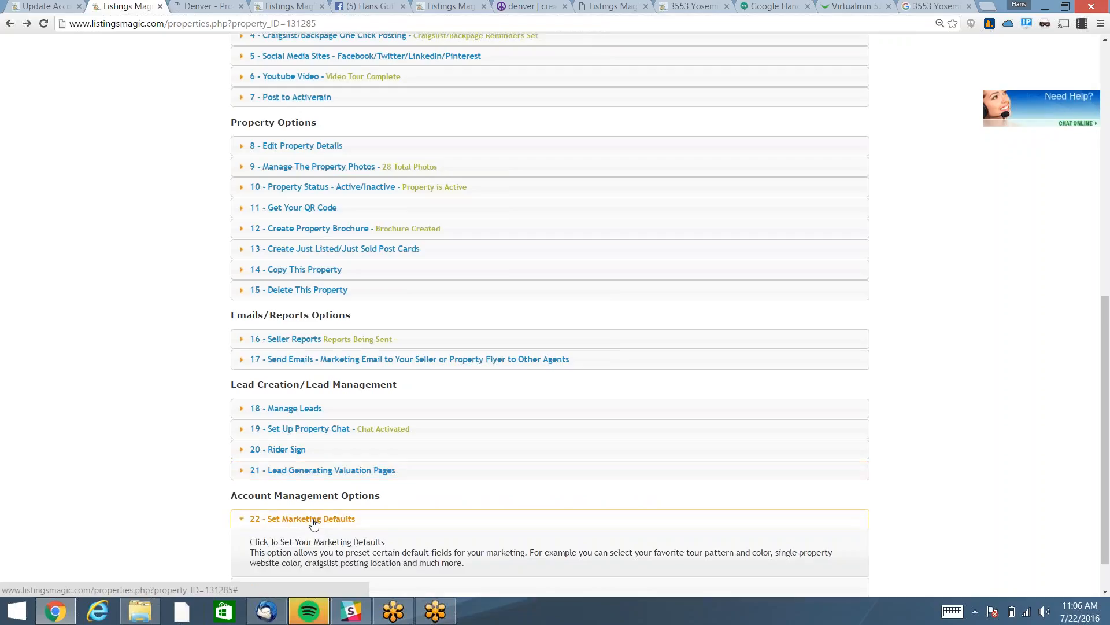
pyautogui.click(314, 524)
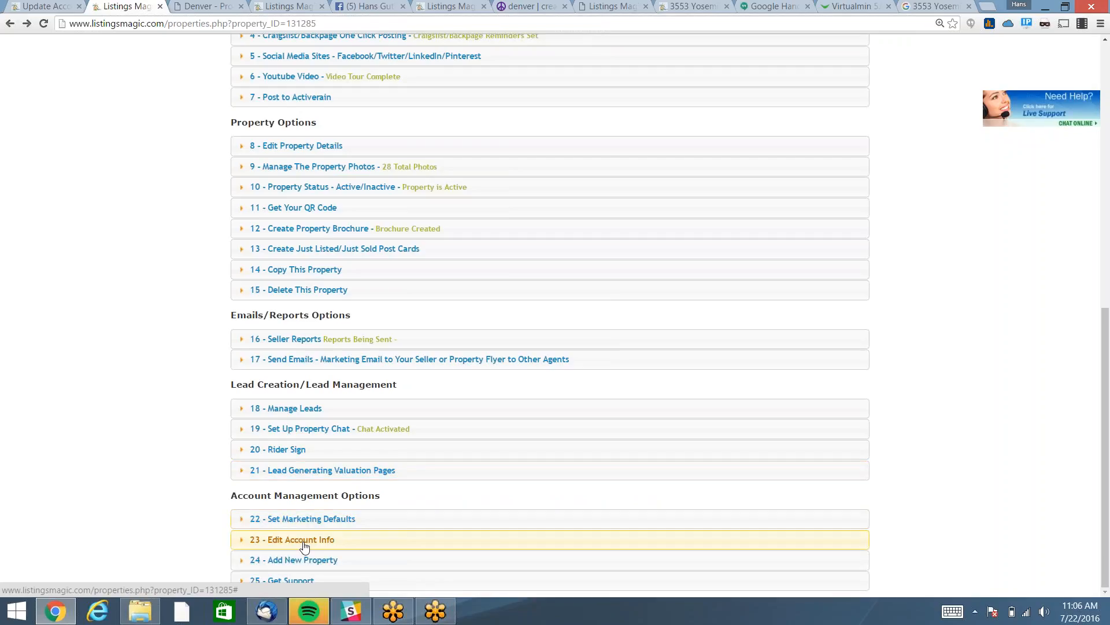
# Review the Edit Account Info and Add New Property sections, then expand Get Support.
pyautogui.click(303, 540)
pyautogui.scroll(-1, 214, 457)
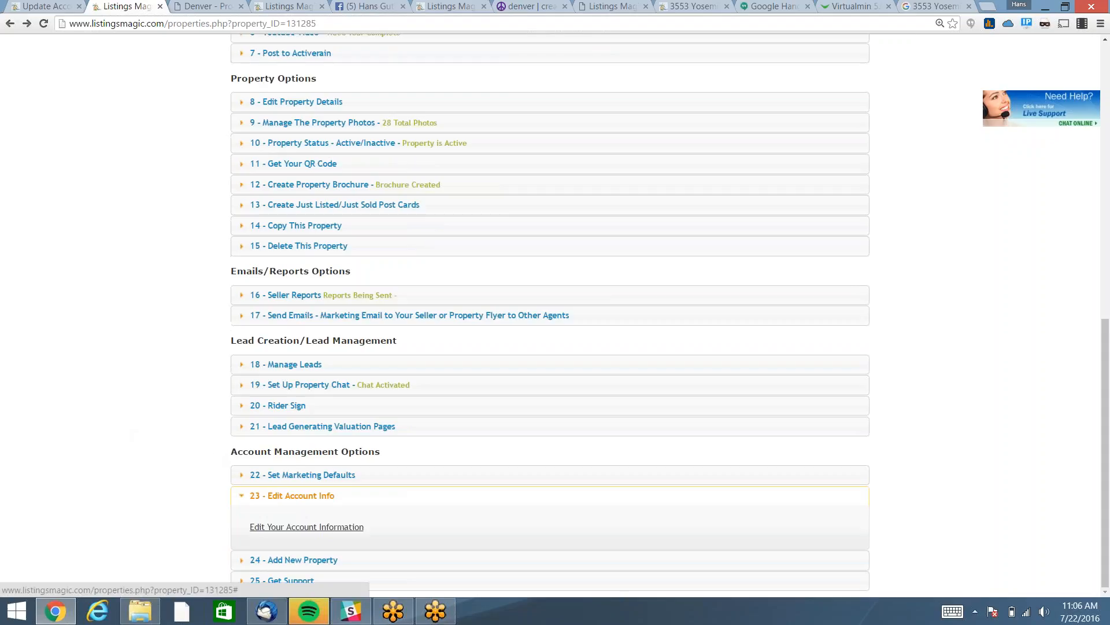
pyautogui.click(292, 496)
pyautogui.click(308, 559)
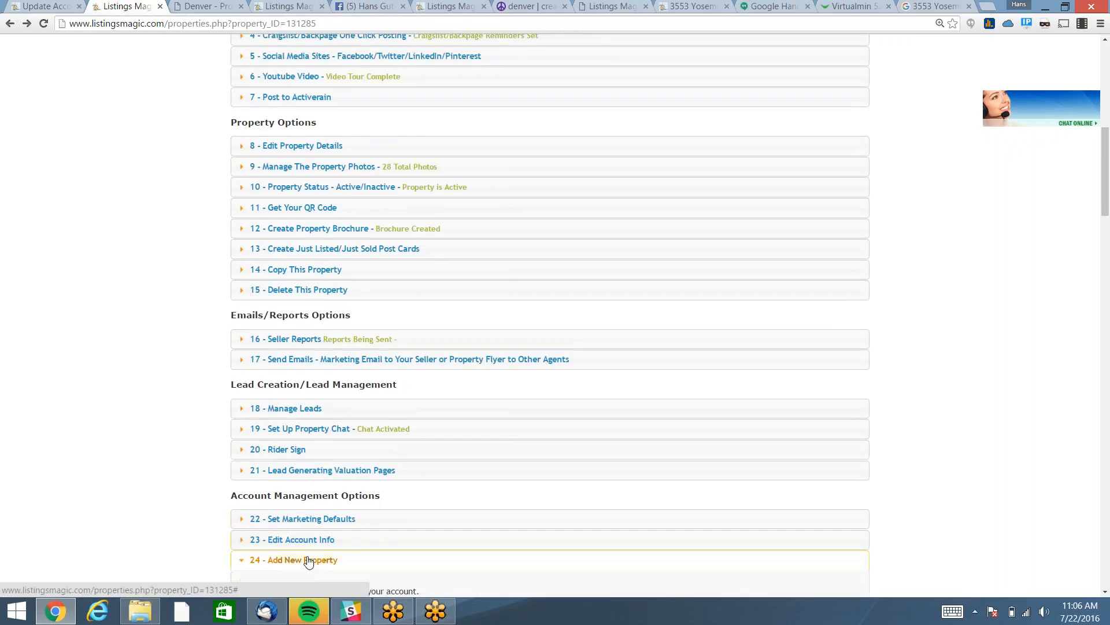
pyautogui.click(308, 559)
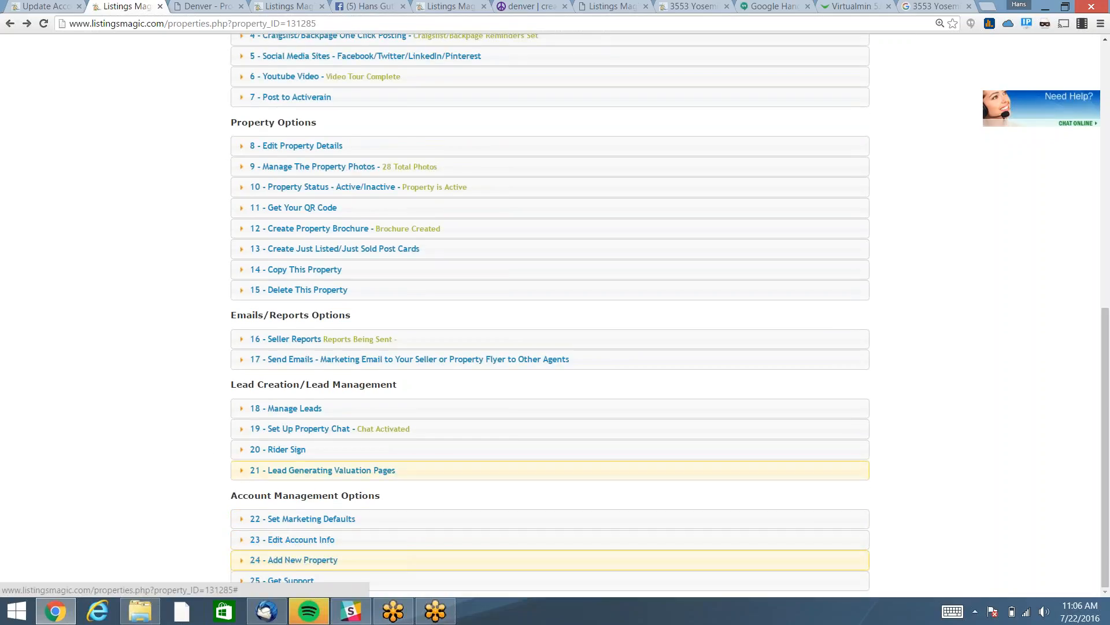
pyautogui.click(289, 580)
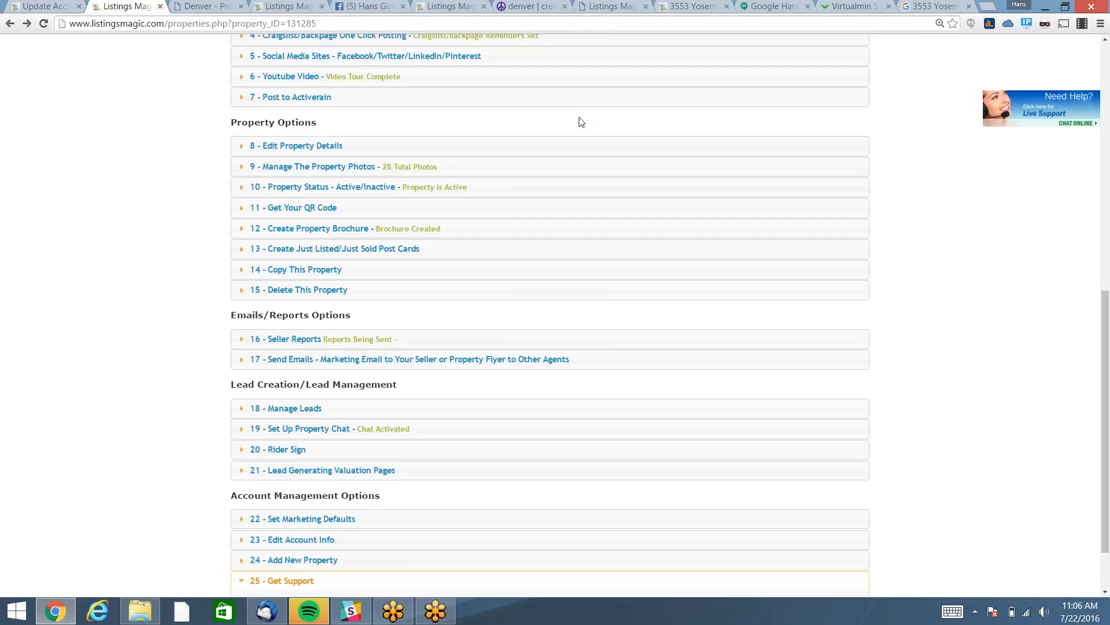
pyautogui.scroll(4, 1105, 181)
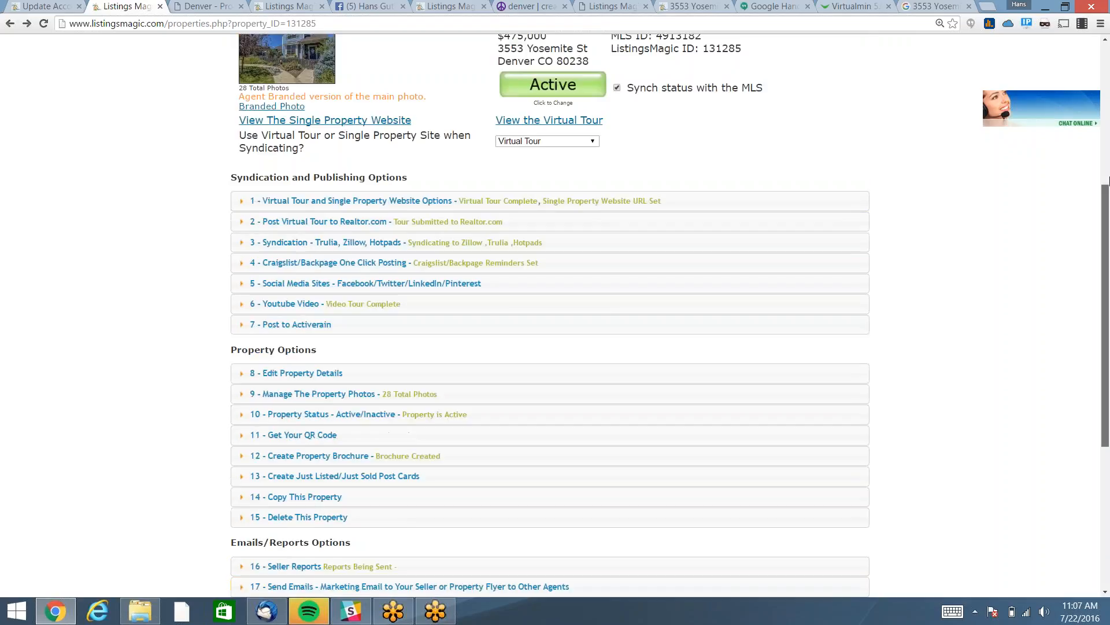
pyautogui.scroll(5, 1107, 181)
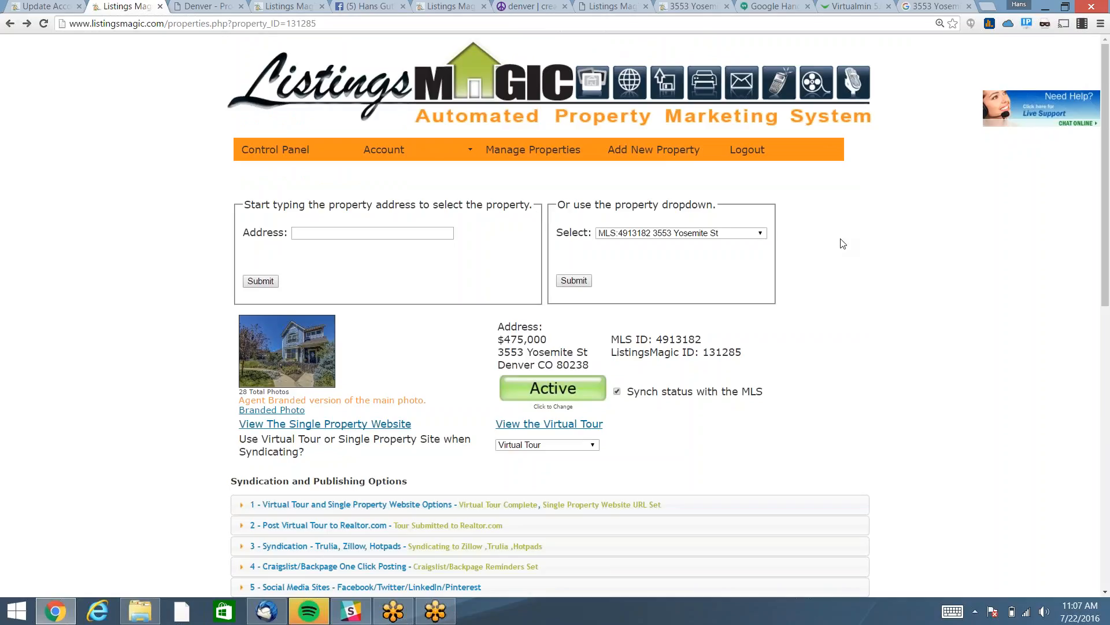
pyautogui.scroll(-1, 843, 243)
pyautogui.scroll(-3, 843, 243)
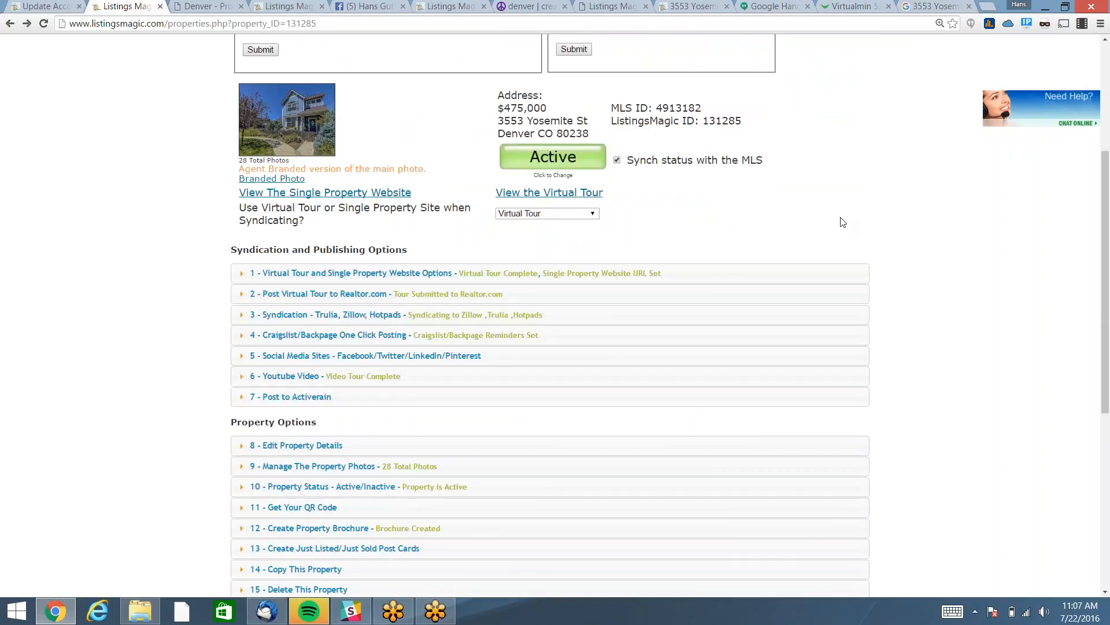